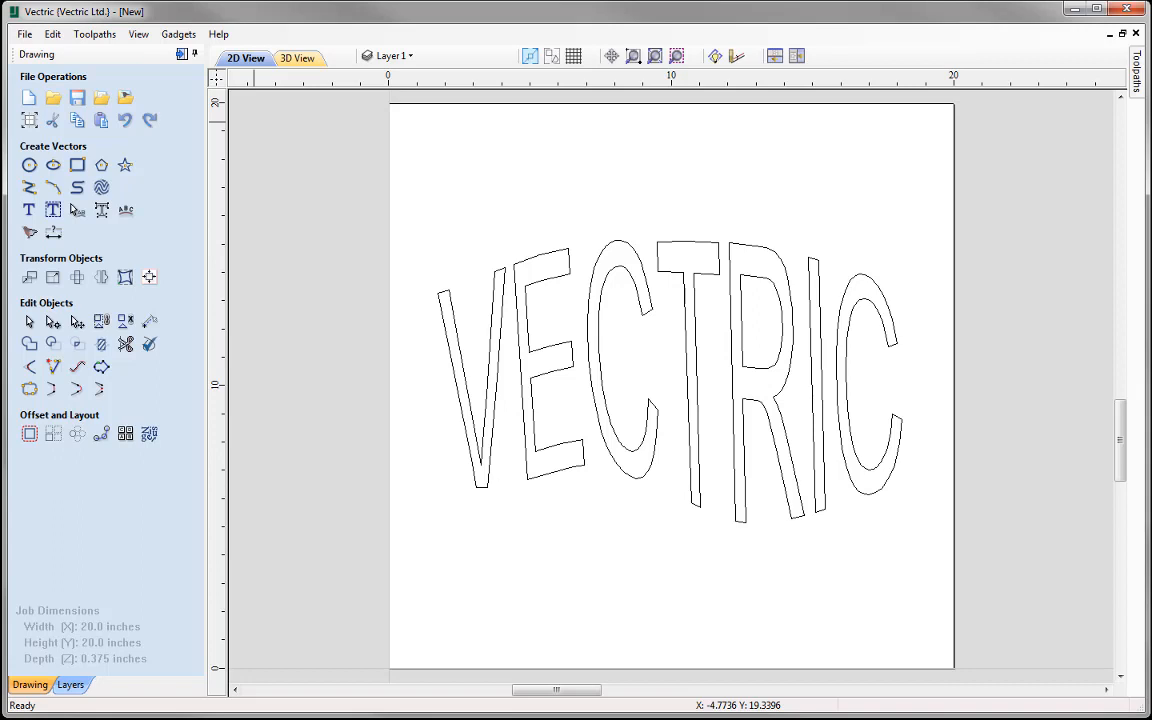
# Close the current drawing and create a new file.
pyautogui.click(22, 34)
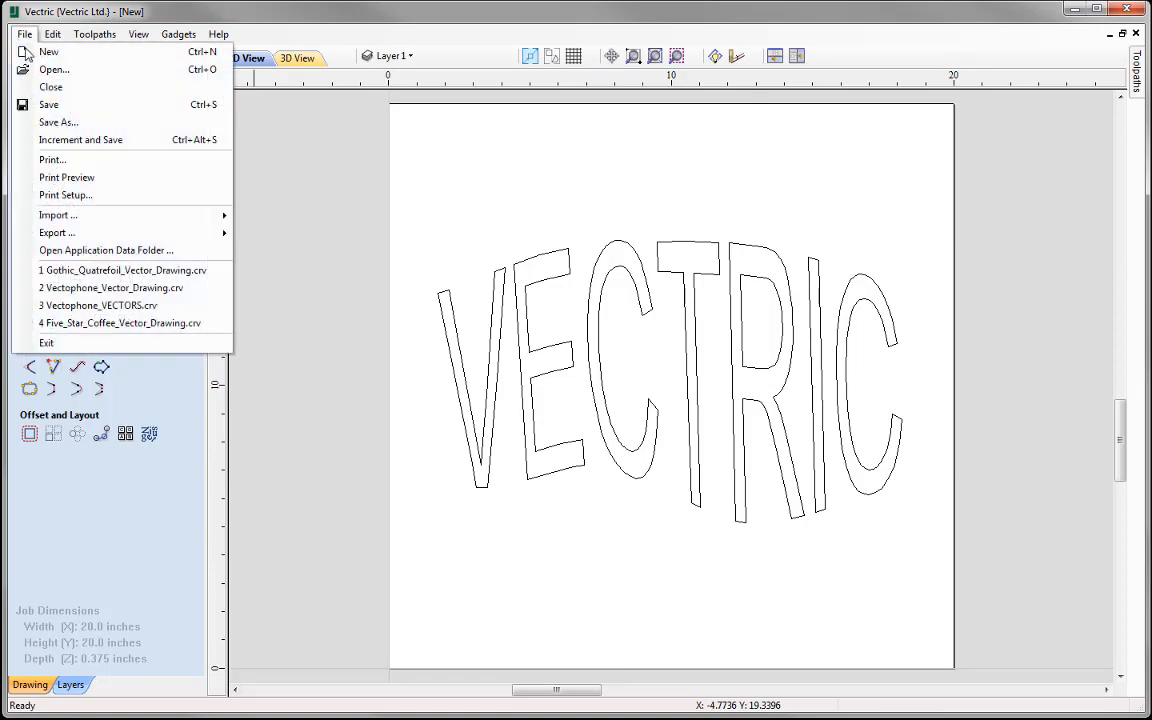
pyautogui.click(84, 87)
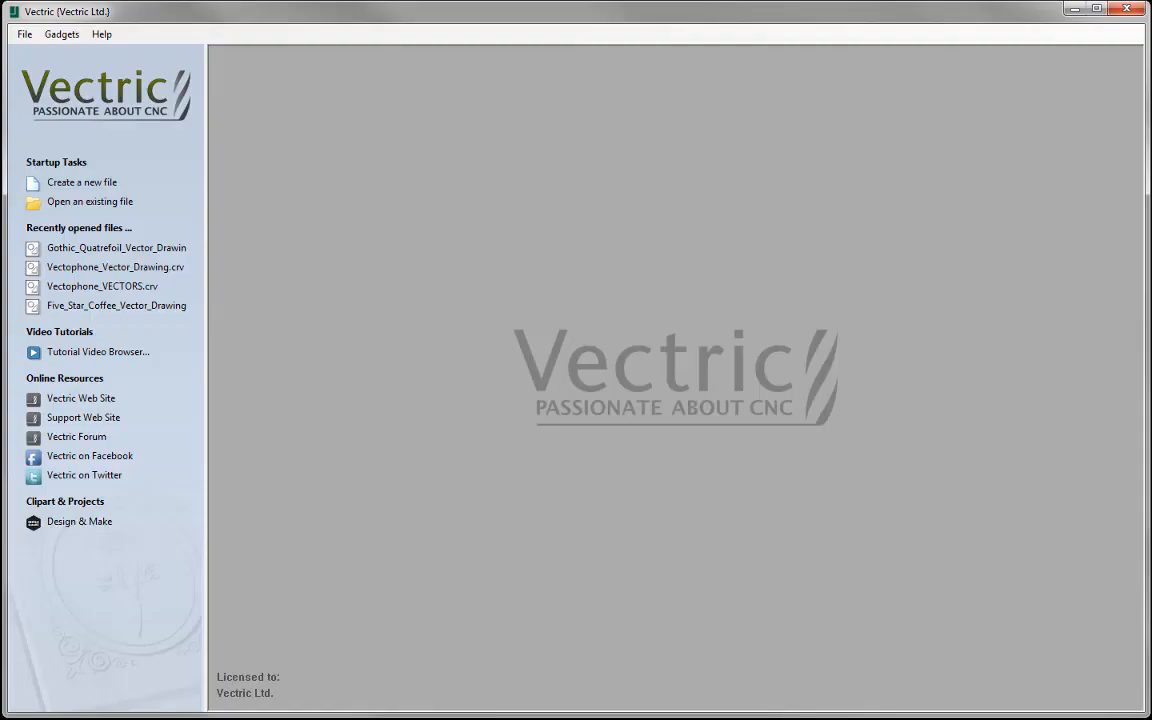
pyautogui.click(100, 182)
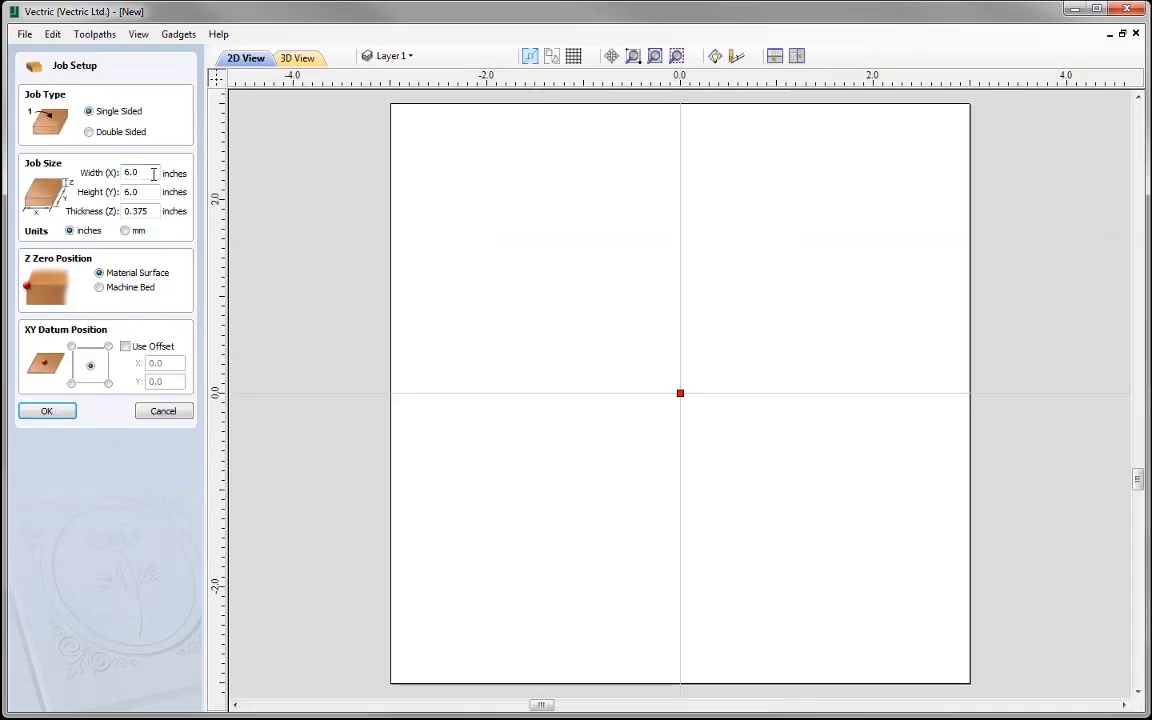
# Set up the job 20 inches wide and 20 inches high with the XY datum at the lower-left corner of the material.
pyautogui.moveTo(140, 172); pyautogui.dragTo(88, 170)
pyautogui.write('20')
pyautogui.click(150, 192)
pyautogui.moveTo(150, 192); pyautogui.dragTo(135, 200)
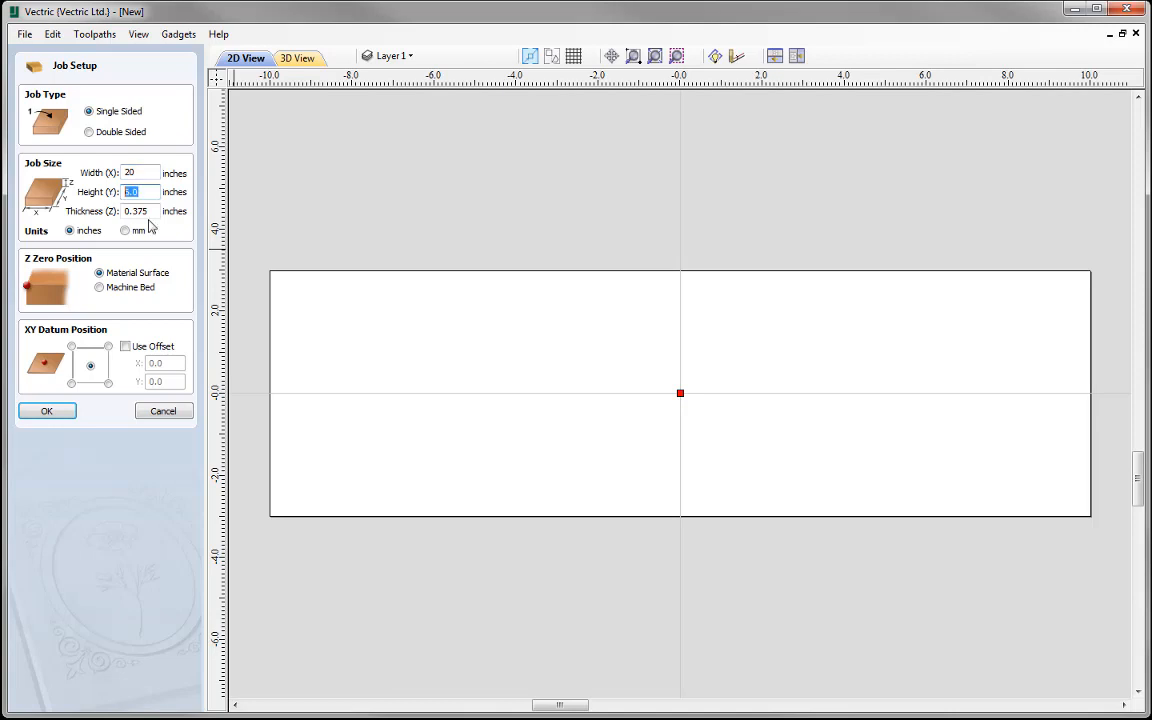
pyautogui.write('20')
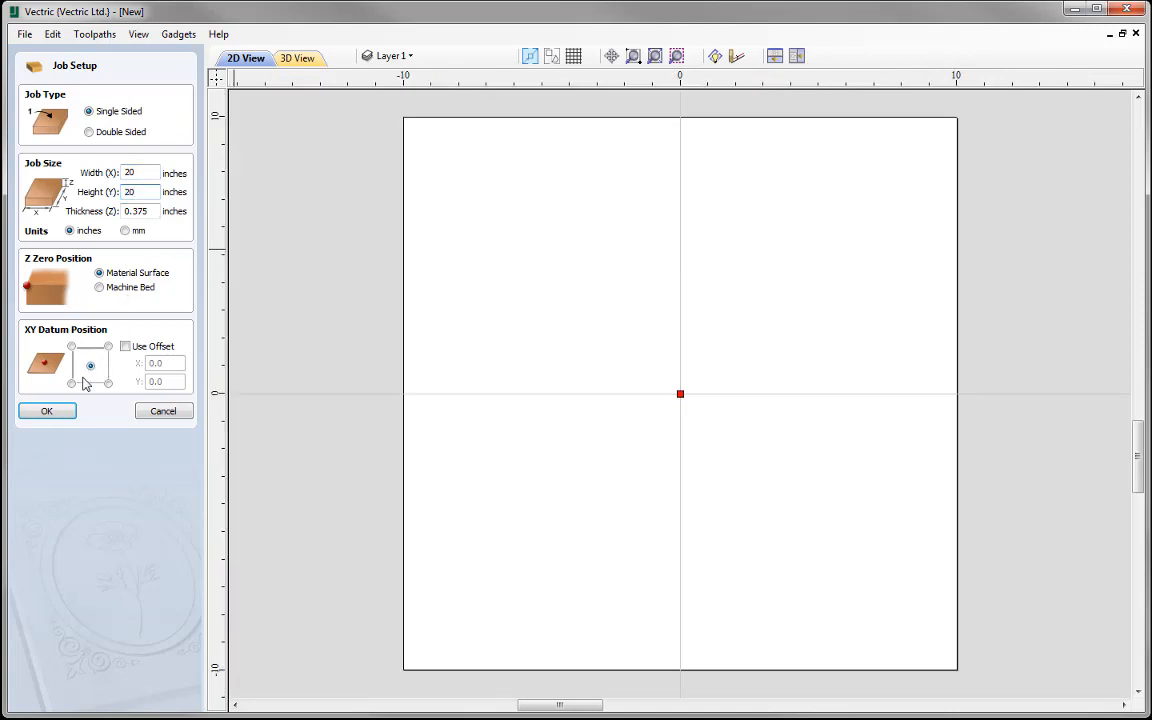
pyautogui.click(71, 383)
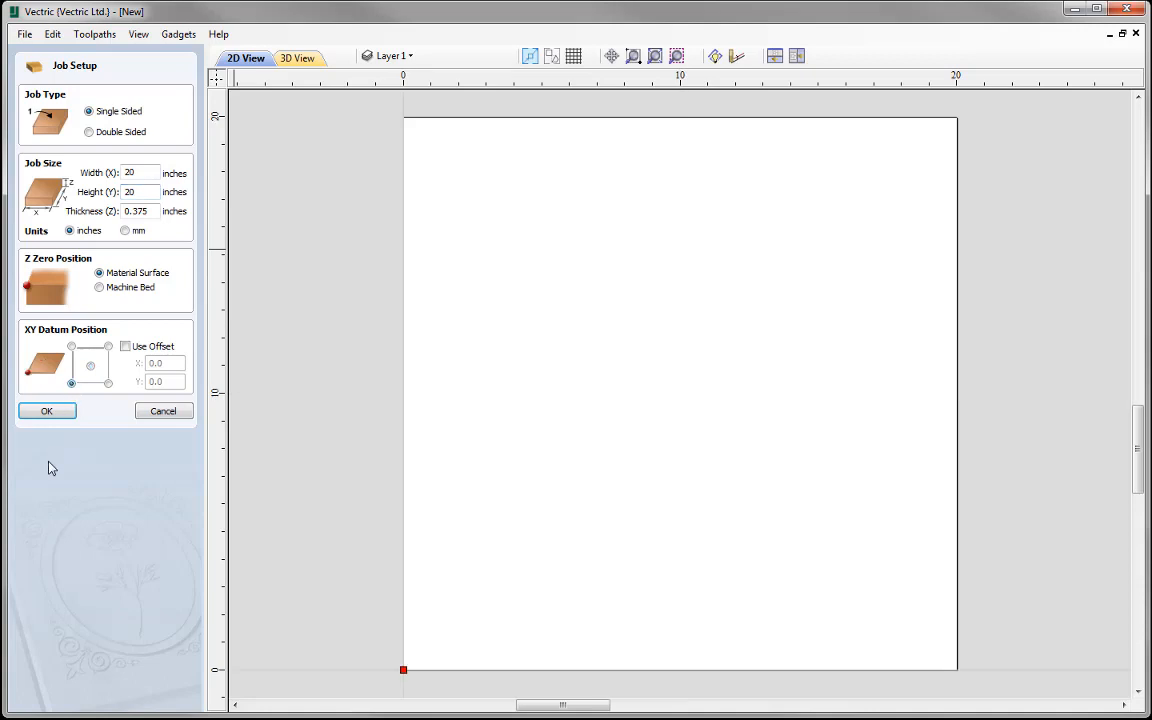
pyautogui.click(47, 411)
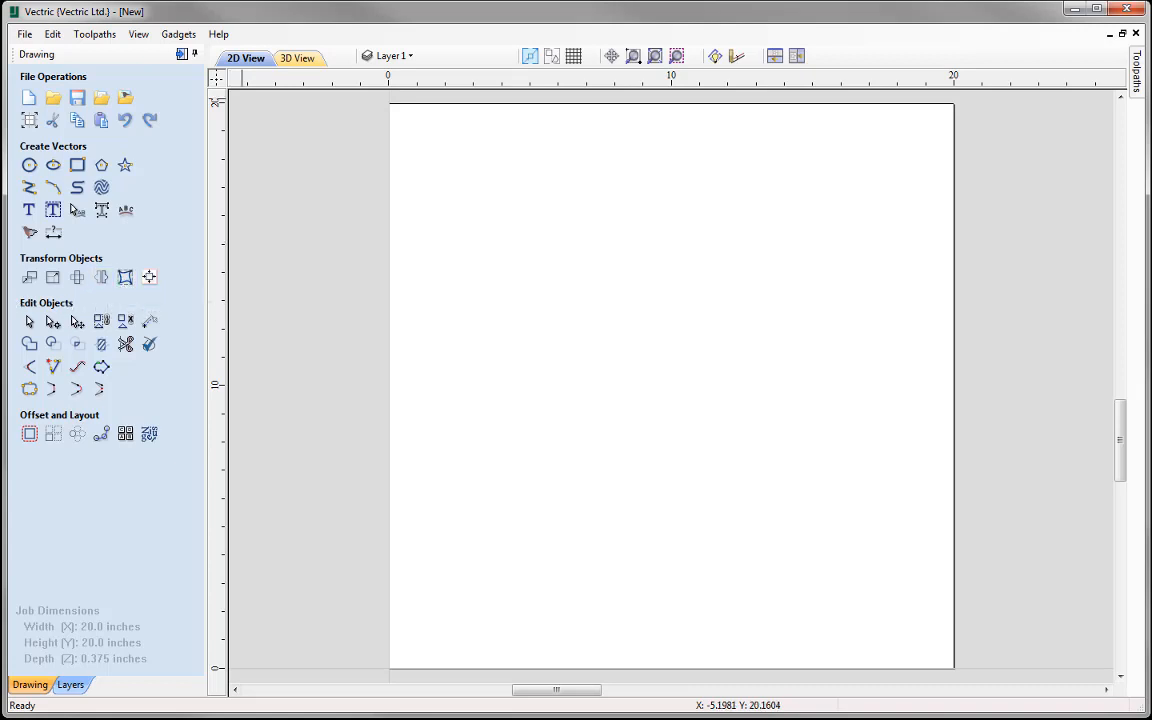
# Create the text VECTRIC and place it near the middle of the job, anchored at about X 9.69, Y 10.82.
pyautogui.click(29, 209)
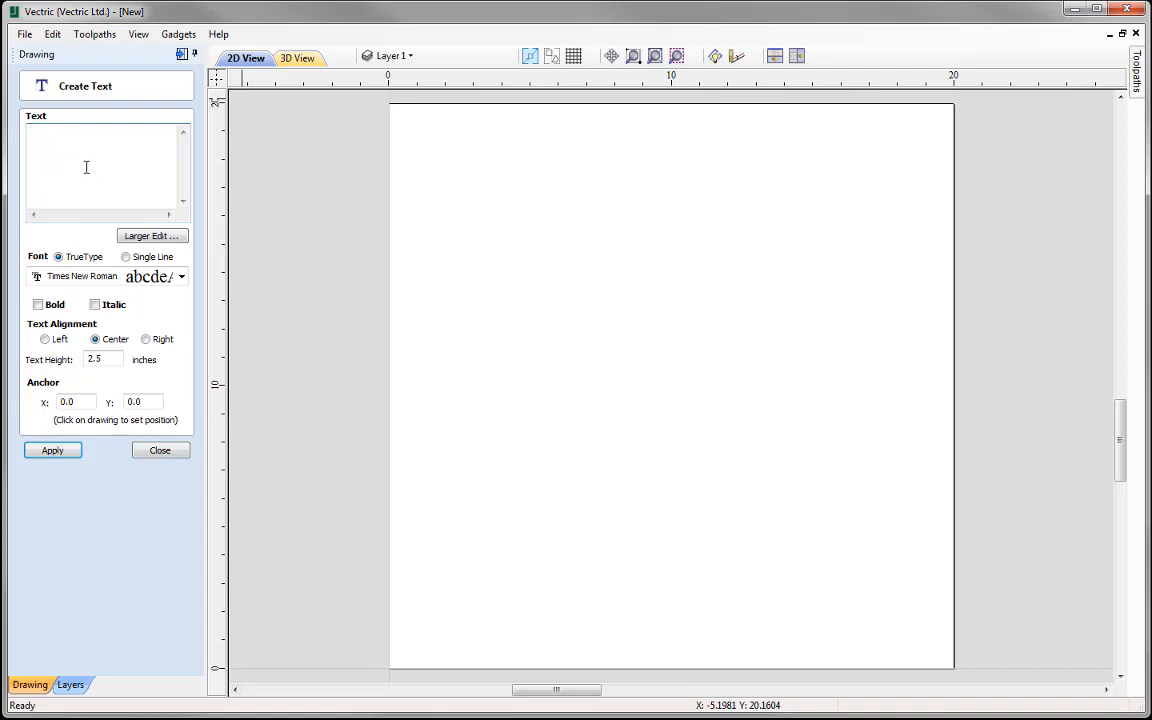
pyautogui.write('VECTRIC')
pyautogui.click(662, 371)
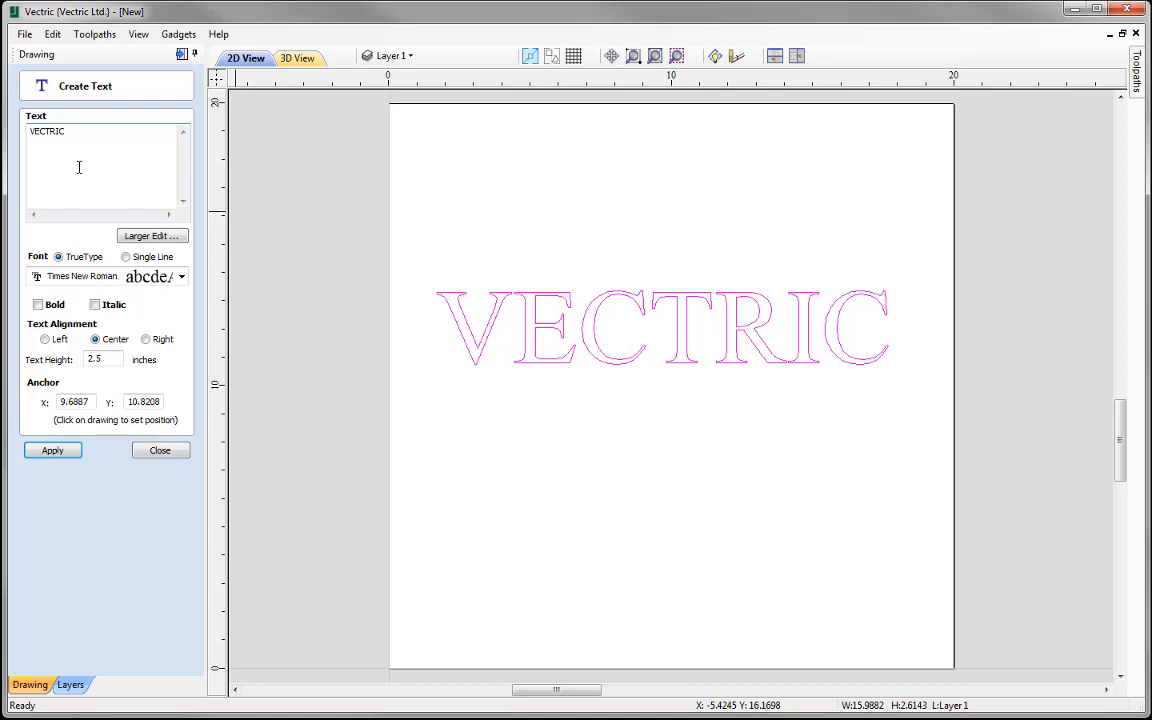
# Examine the editing options for the VECTRIC text, including the larger text editor, without changing the wording.
pyautogui.rightClick(79, 167)
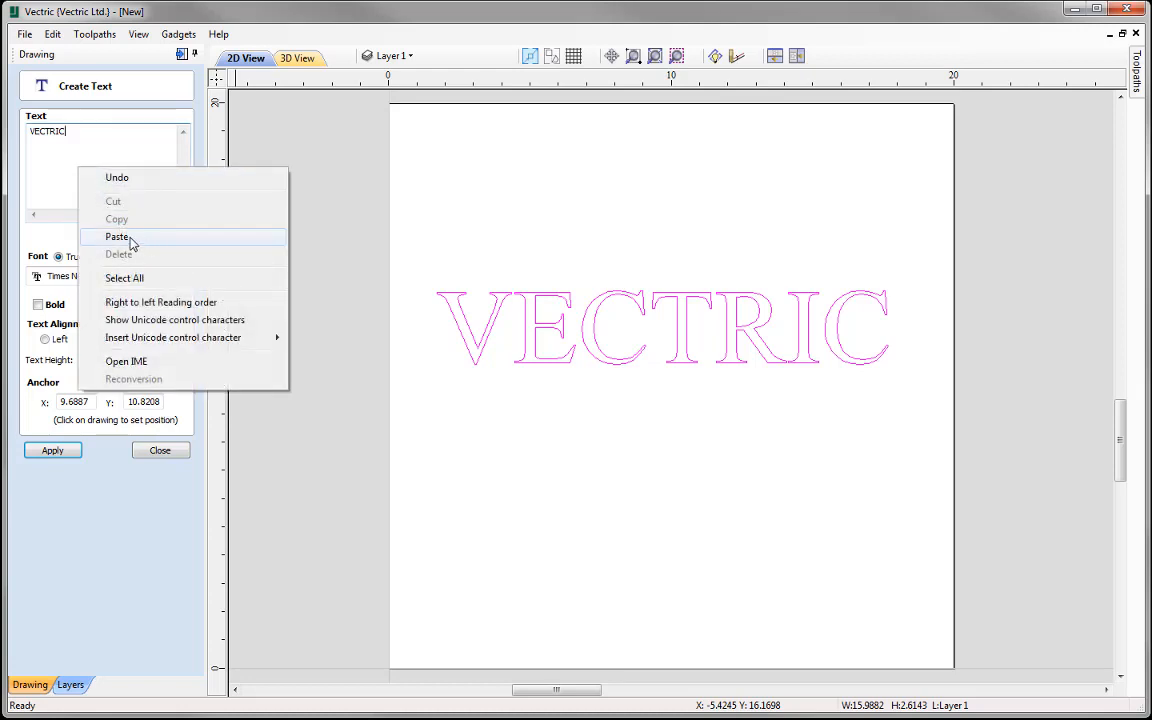
pyautogui.click(62, 179)
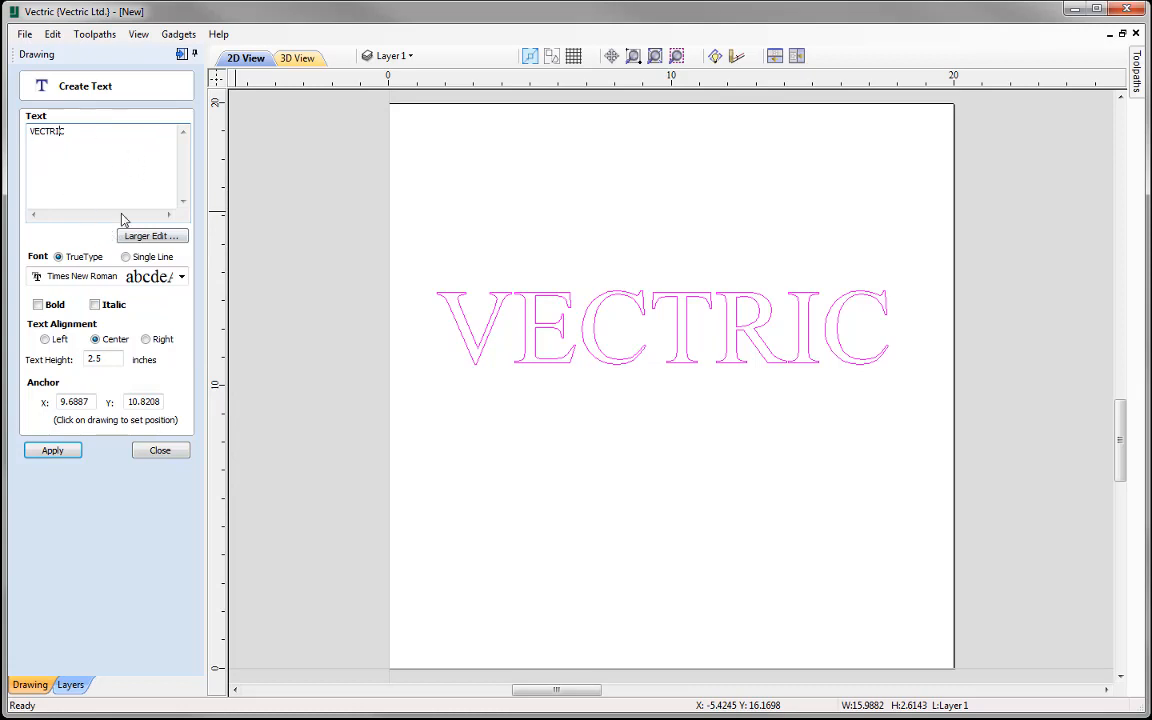
pyautogui.click(156, 237)
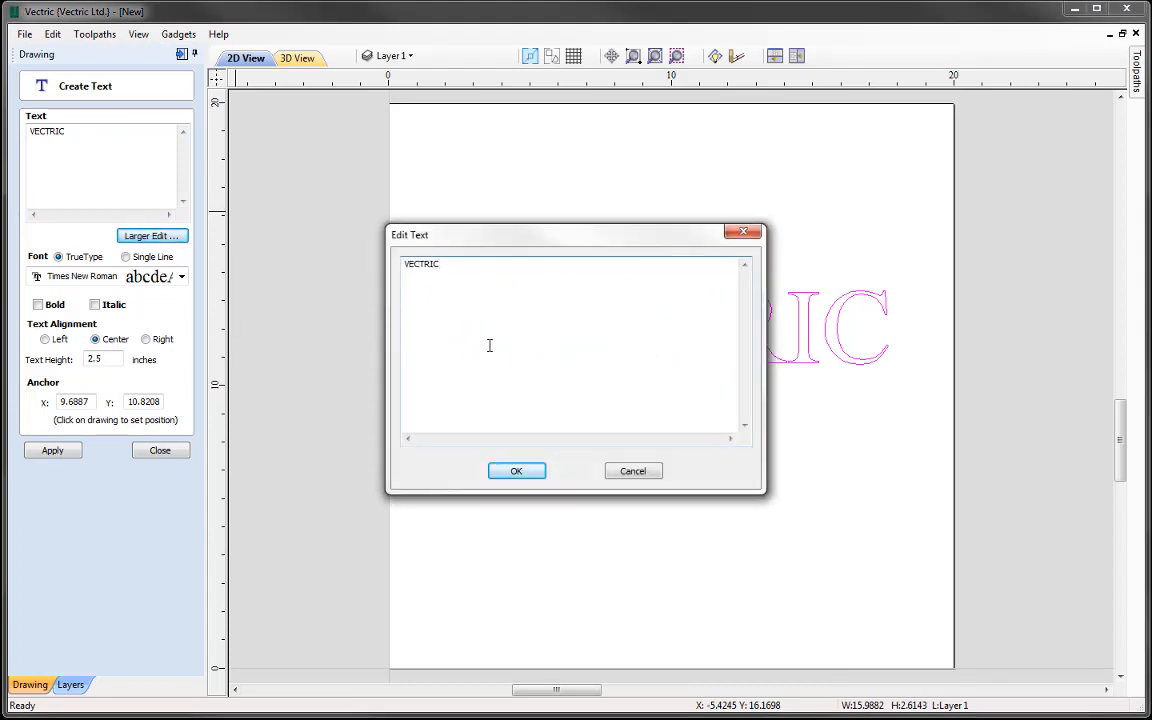
pyautogui.rightClick(573, 310)
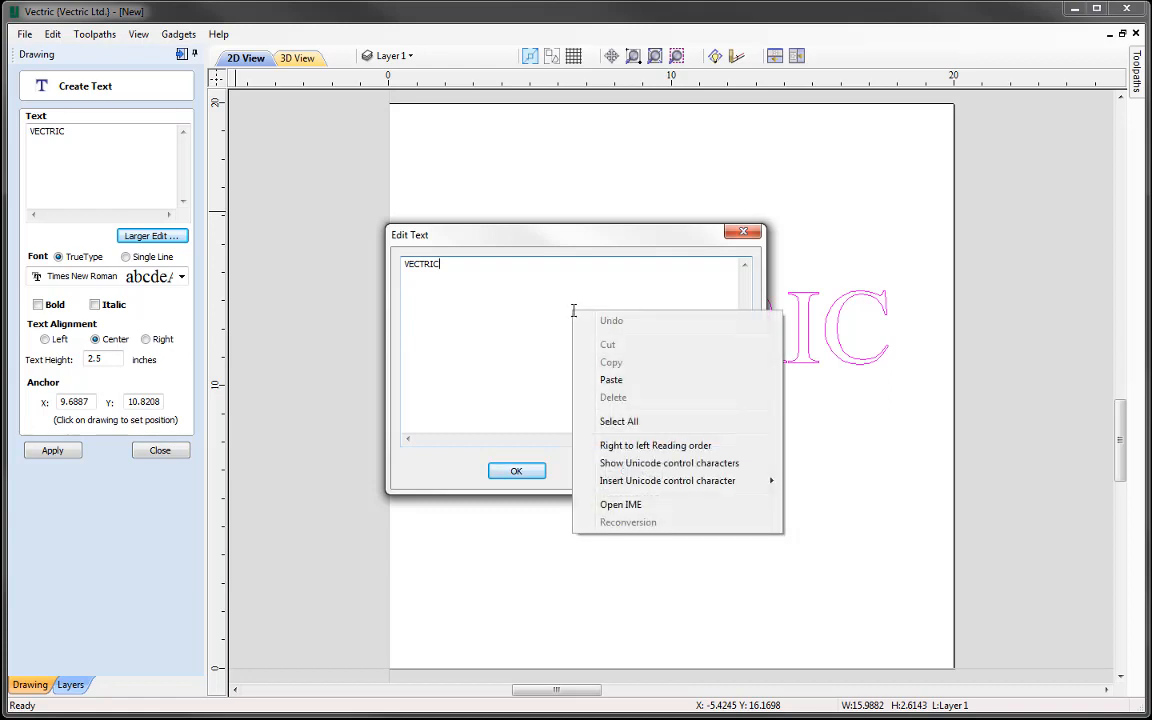
pyautogui.click(509, 356)
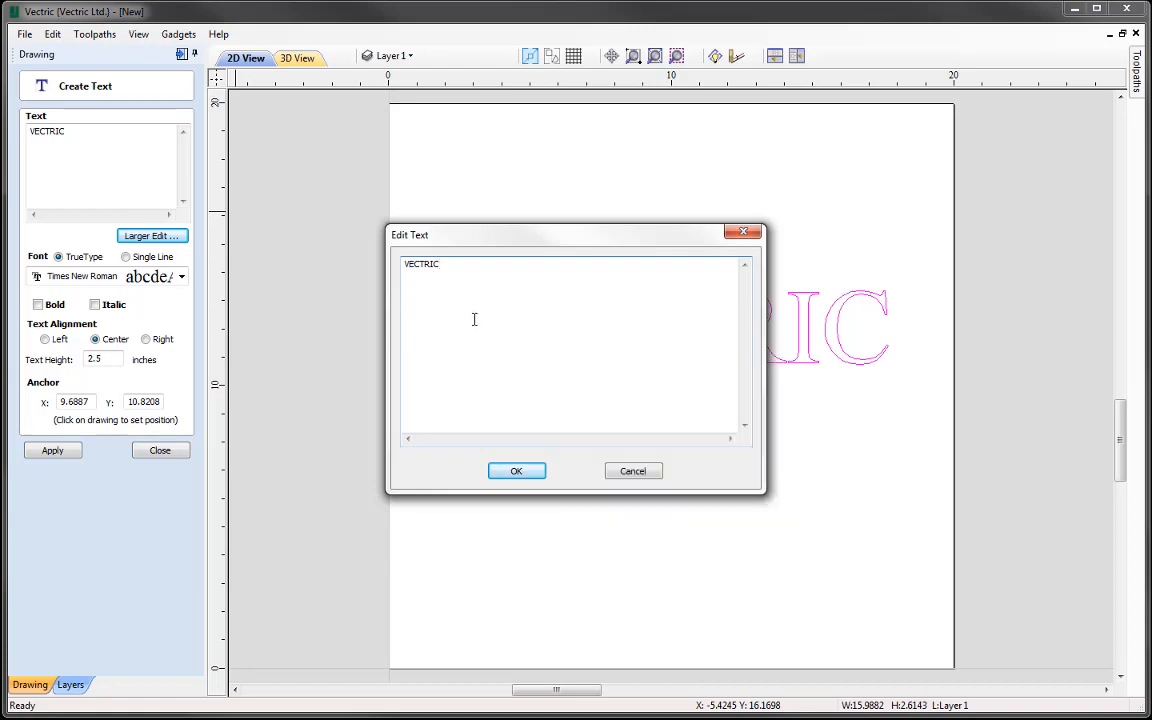
pyautogui.click(632, 471)
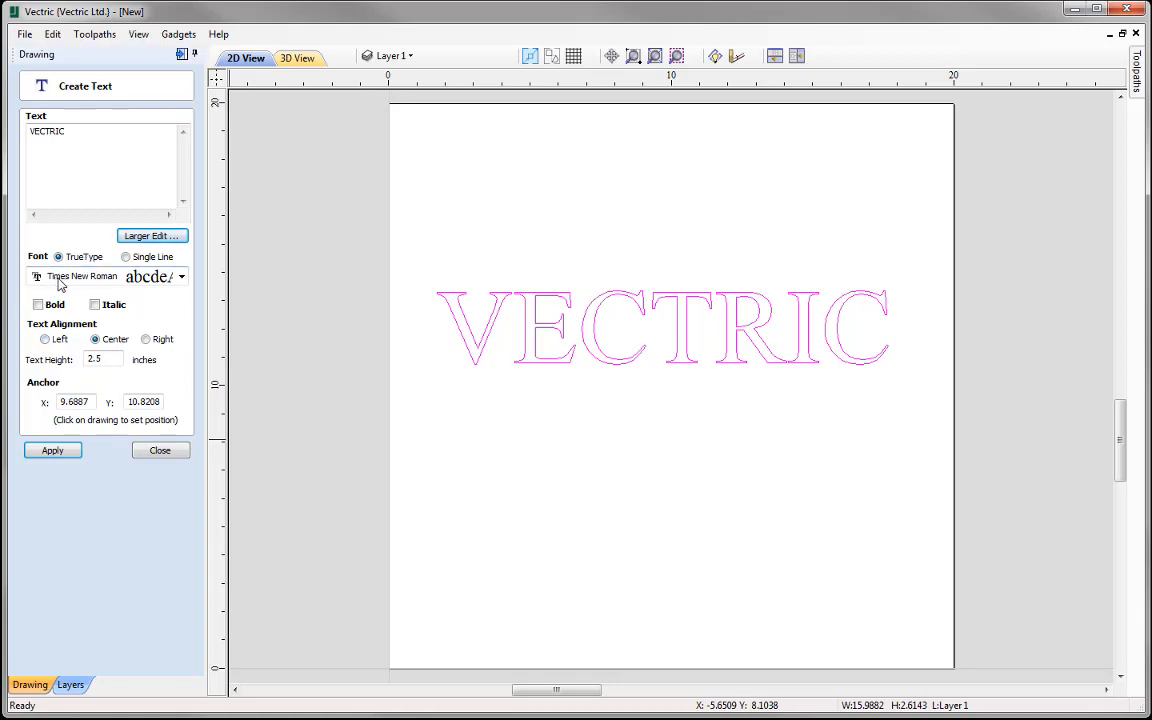
# Change the VECTRIC text to the TrueType font Arial and apply it.
pyautogui.click(182, 278)
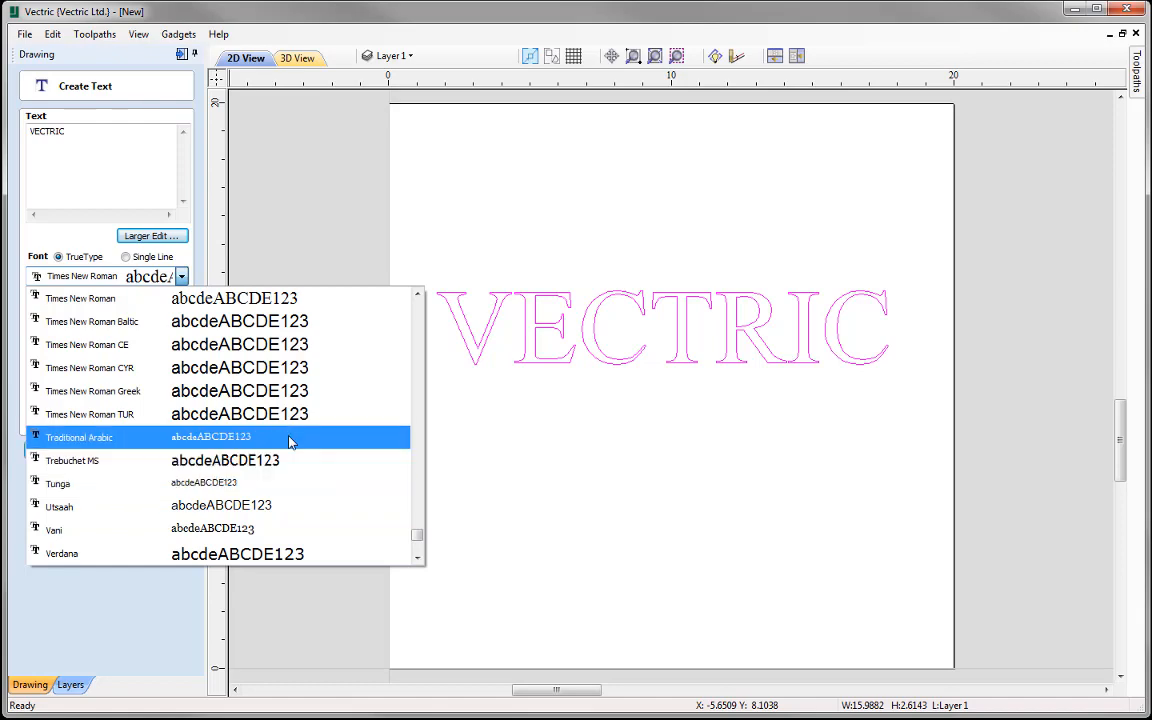
pyautogui.moveTo(416, 536); pyautogui.dragTo(421, 465)
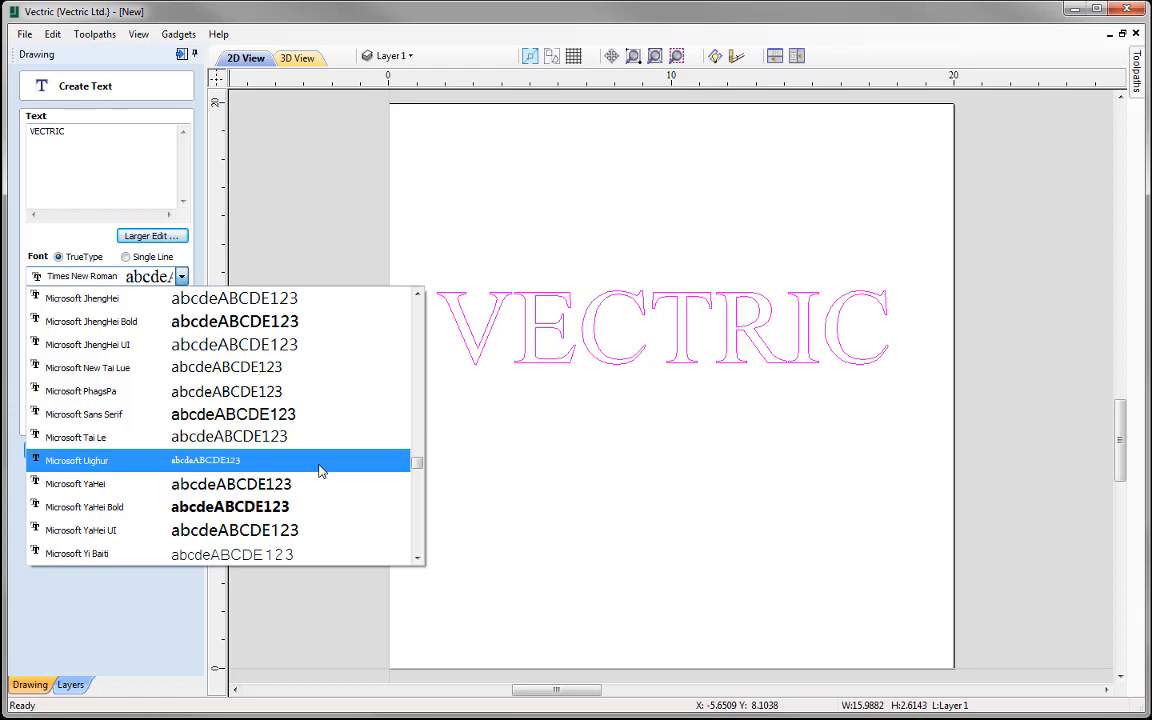
pyautogui.write('ari')
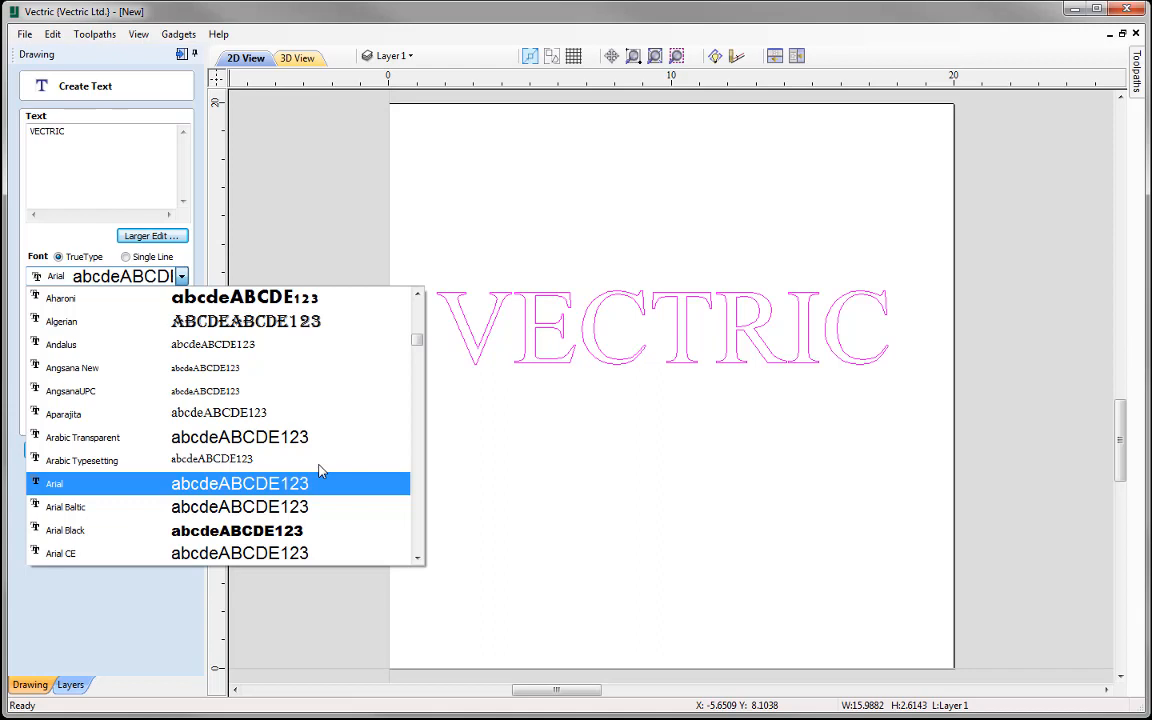
pyautogui.click(320, 470)
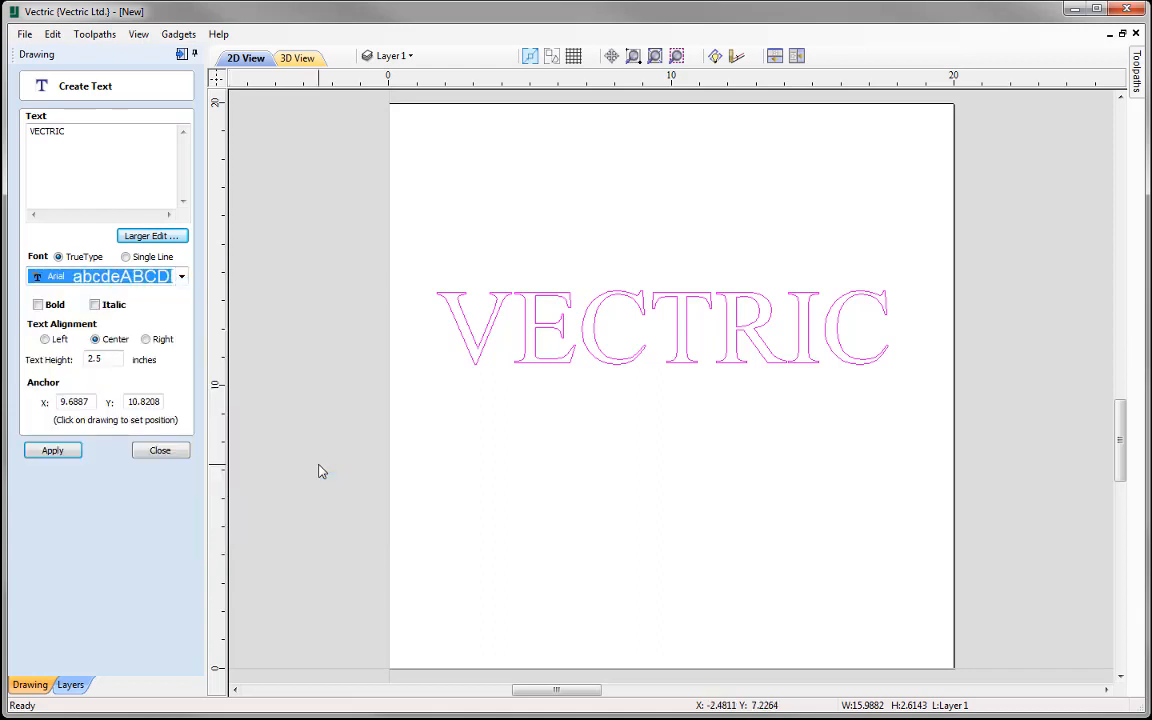
pyautogui.click(55, 453)
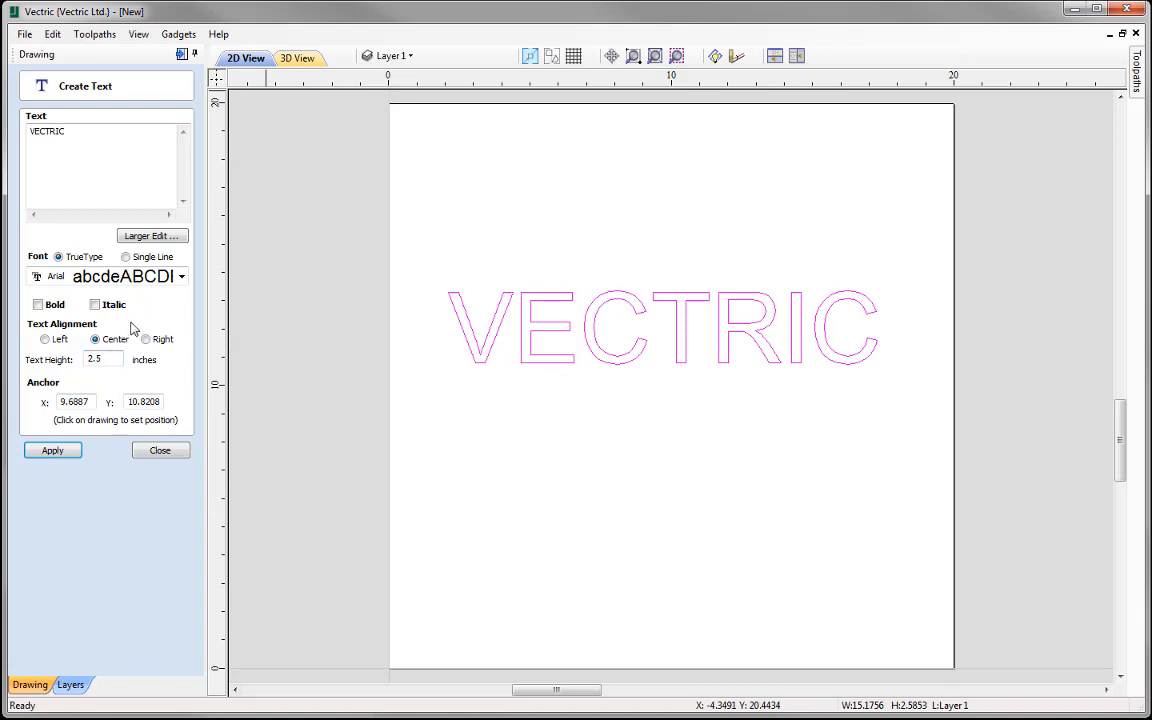
# Switch the VECTRIC text to the single-line font Helvetica 1L and apply it.
pyautogui.click(141, 259)
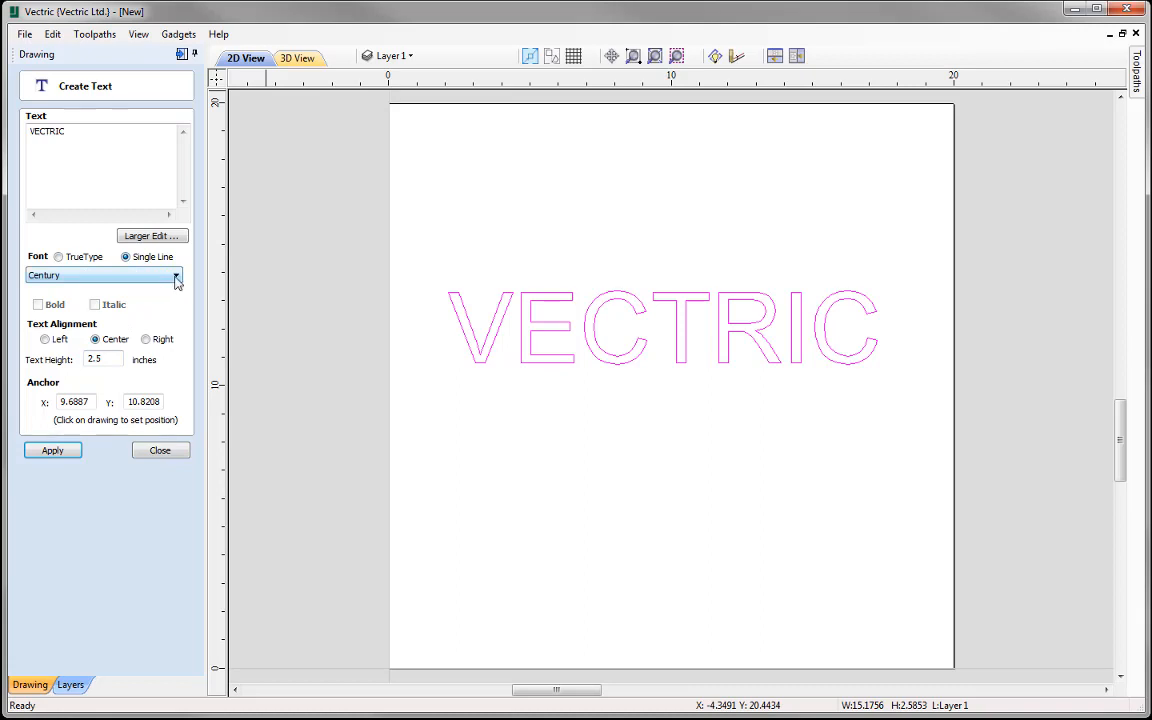
pyautogui.click(176, 277)
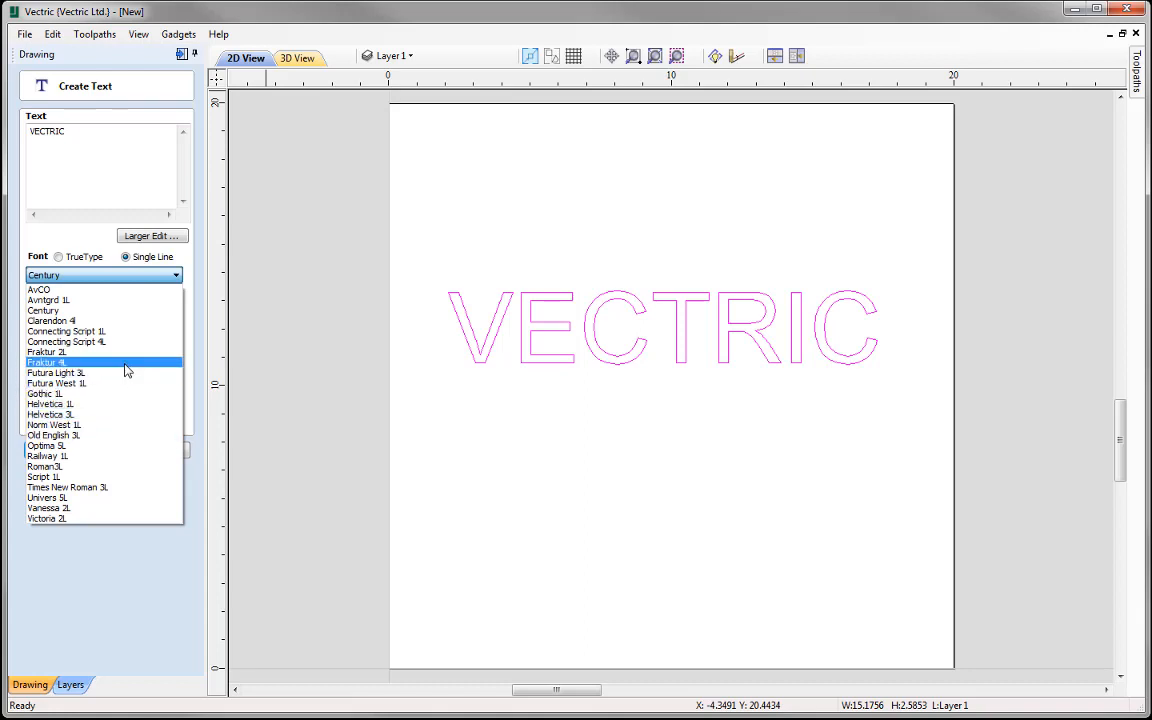
pyautogui.click(80, 405)
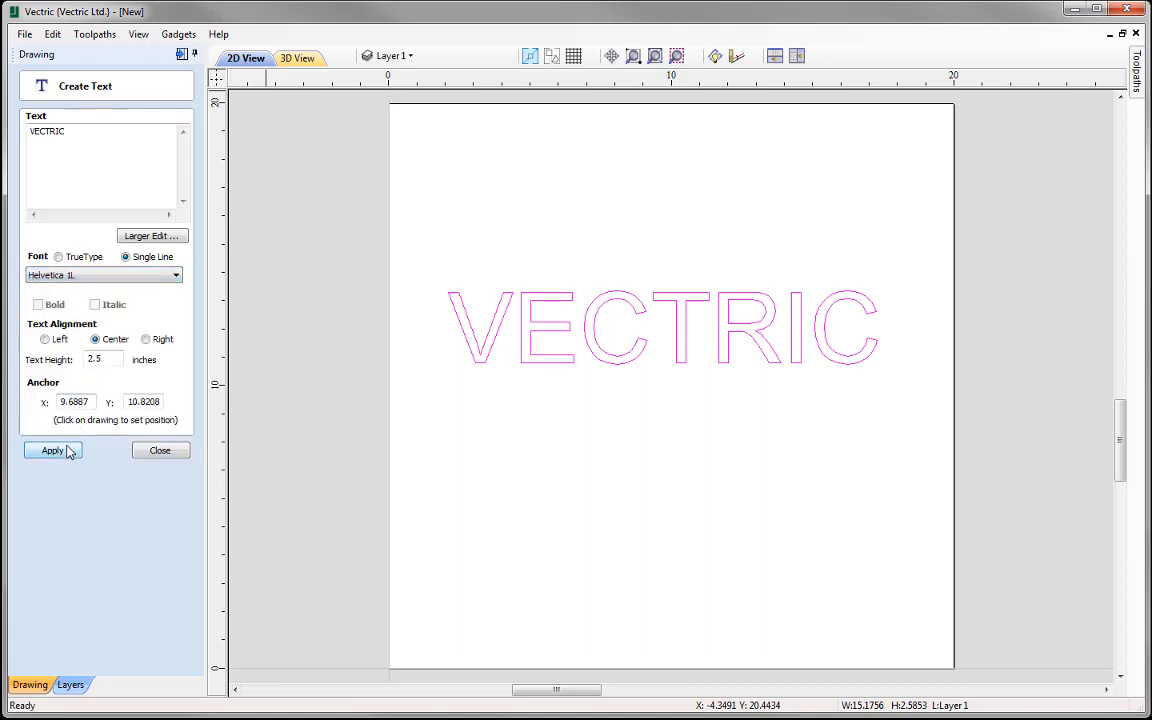
pyautogui.click(66, 452)
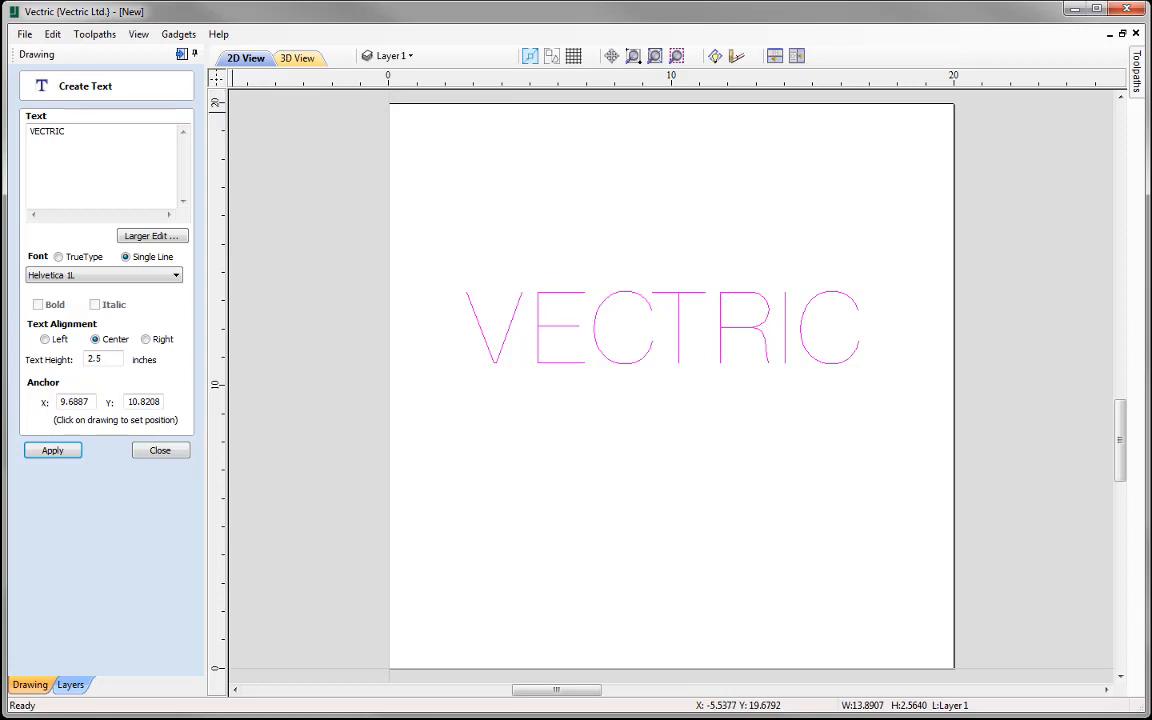
# Return the VECTRIC text to the TrueType font Times New Roman and apply bold and italic styling.
pyautogui.click(59, 257)
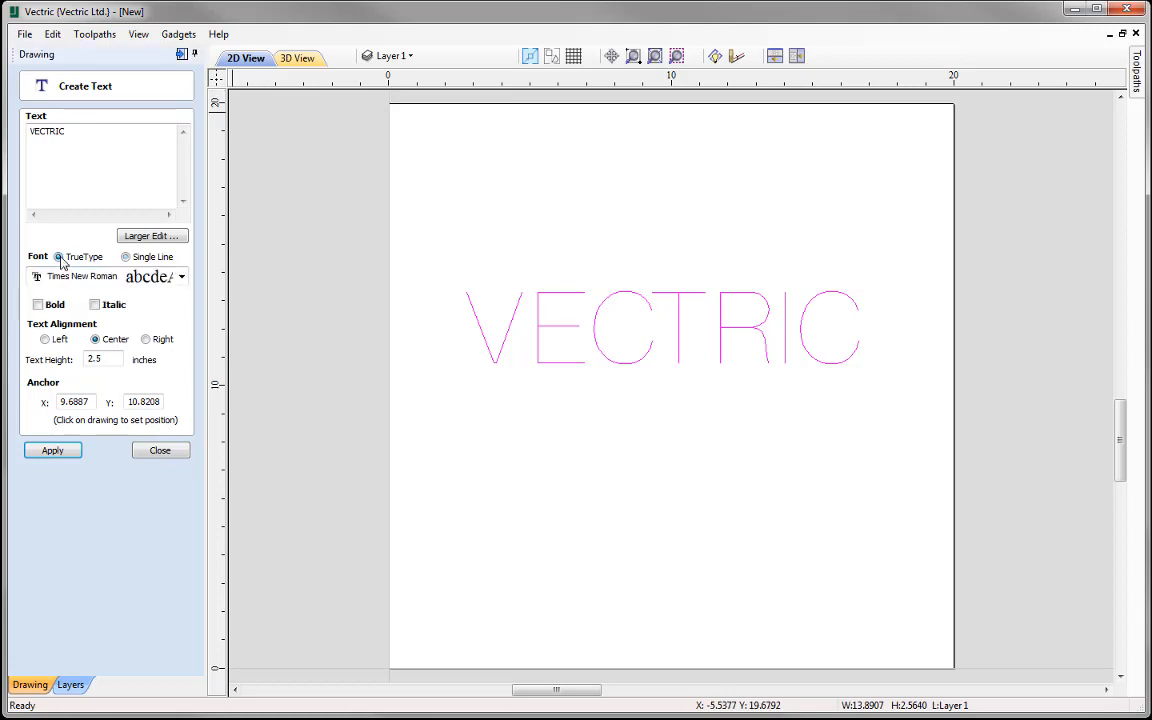
pyautogui.click(53, 451)
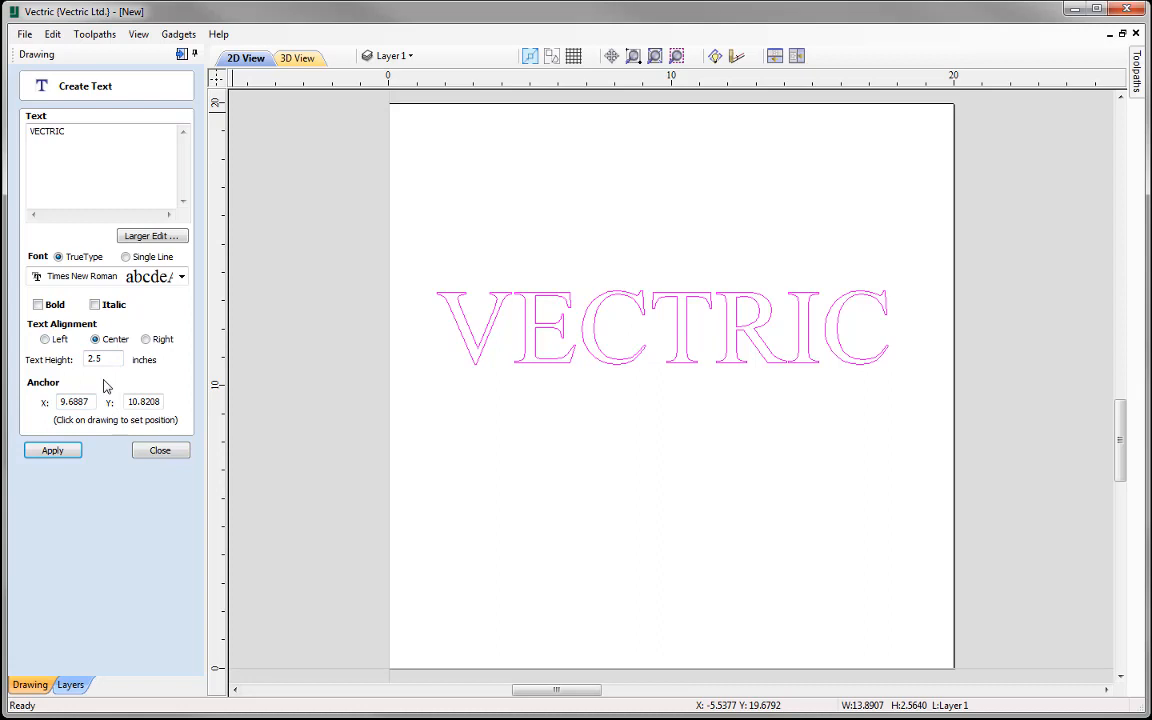
pyautogui.click(39, 306)
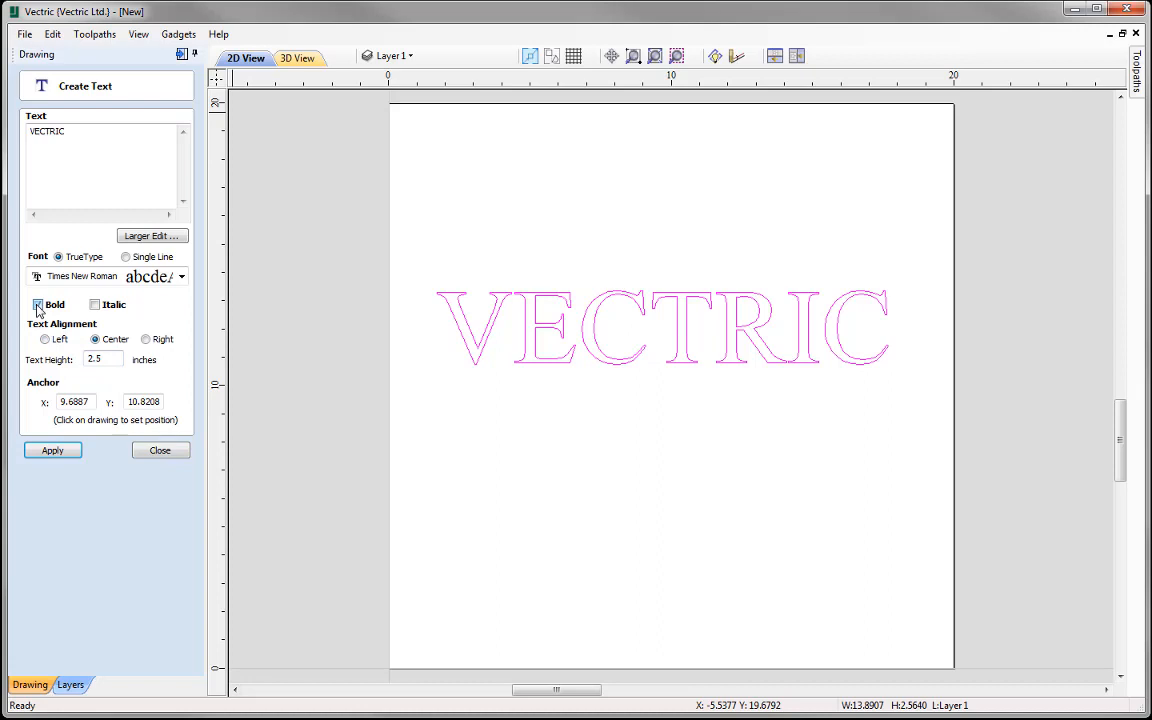
pyautogui.click(48, 450)
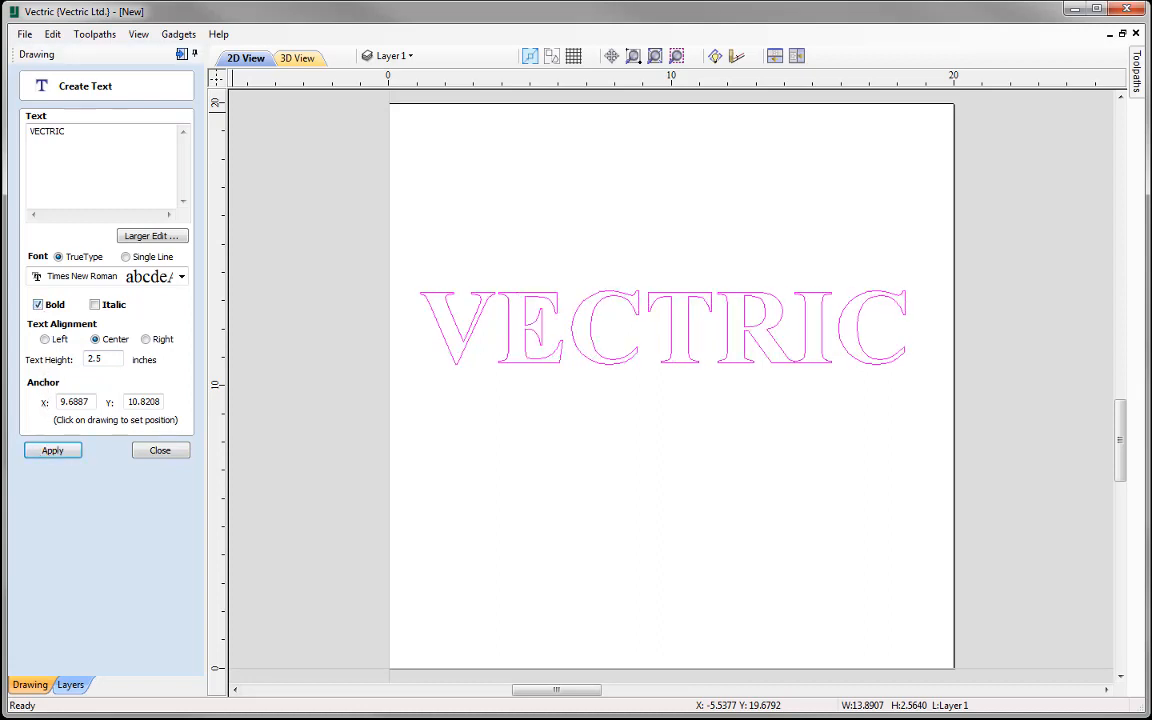
pyautogui.click(95, 305)
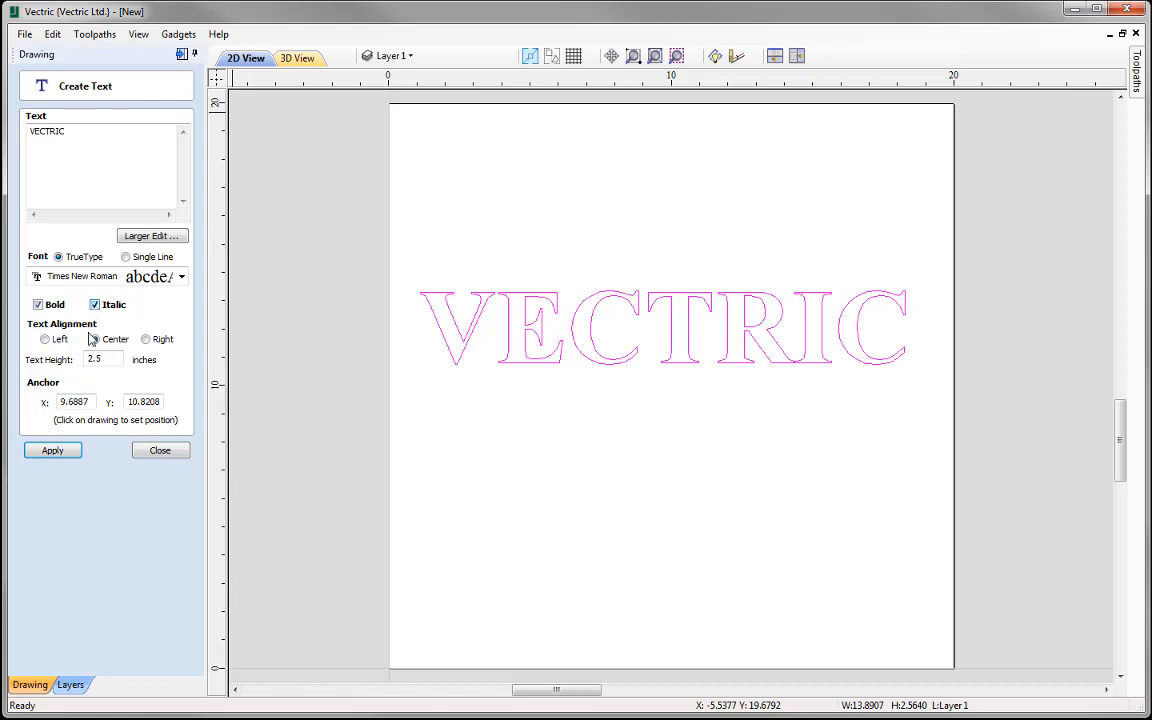
pyautogui.click(50, 450)
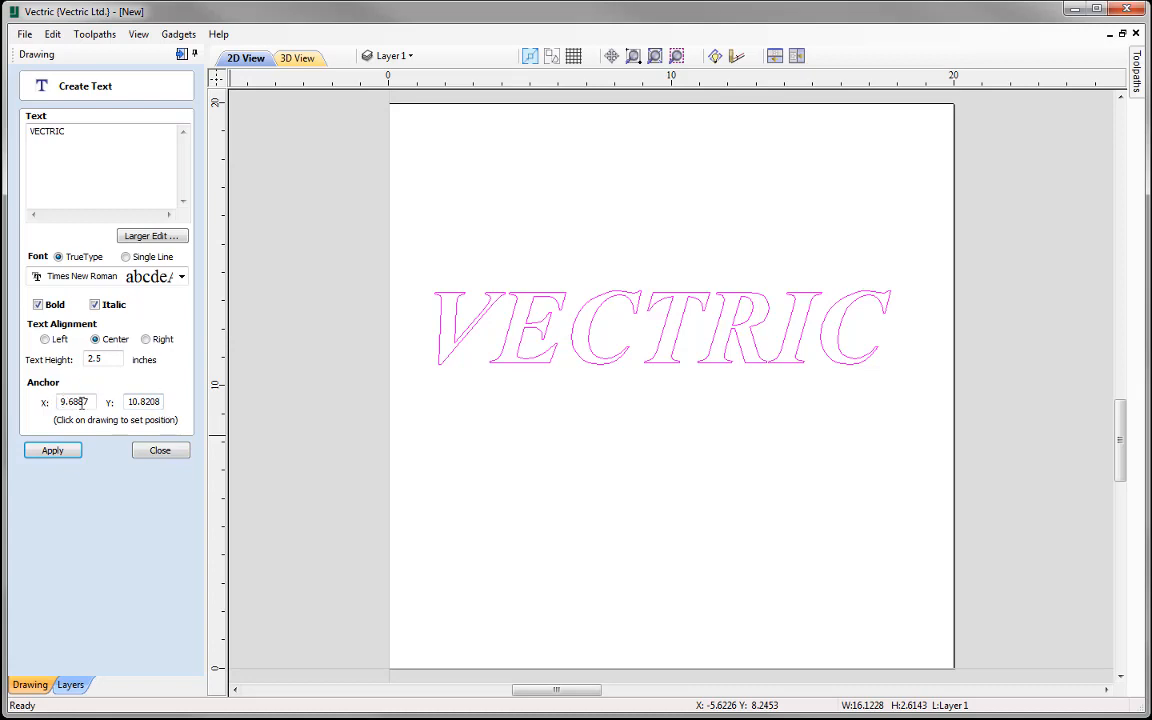
# Try left and right alignment on the VECTRIC text, and restore center alignment.
pyautogui.click(45, 339)
pyautogui.click(53, 451)
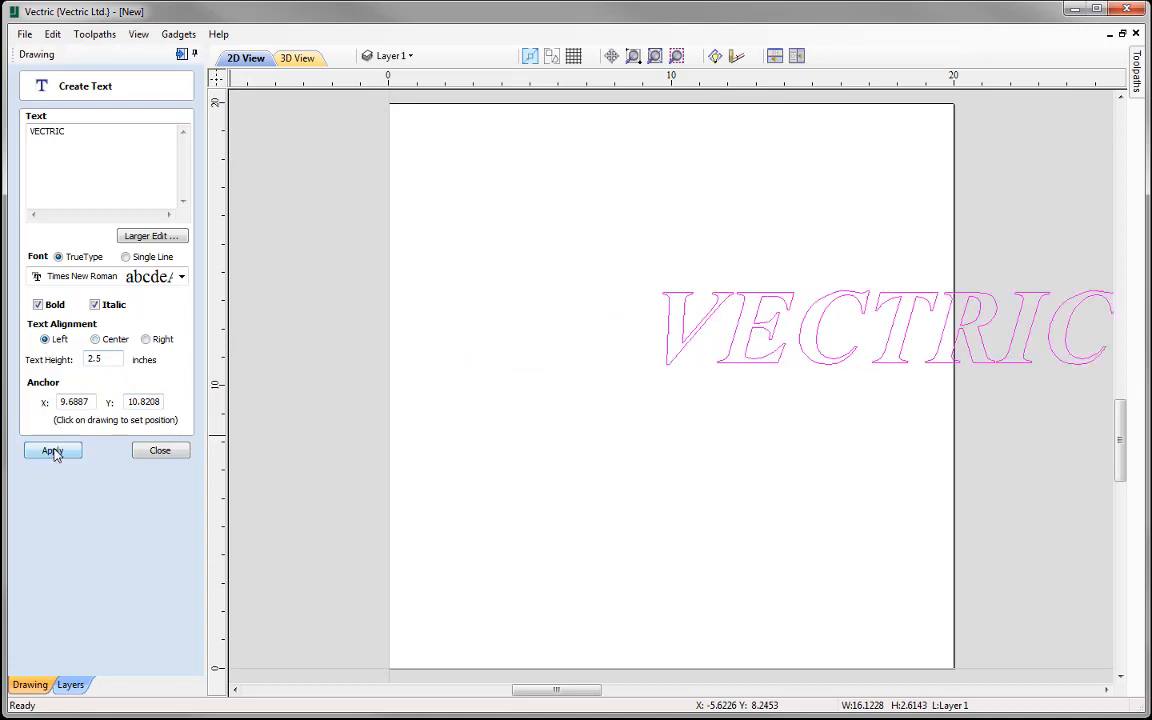
pyautogui.click(150, 339)
pyautogui.click(70, 449)
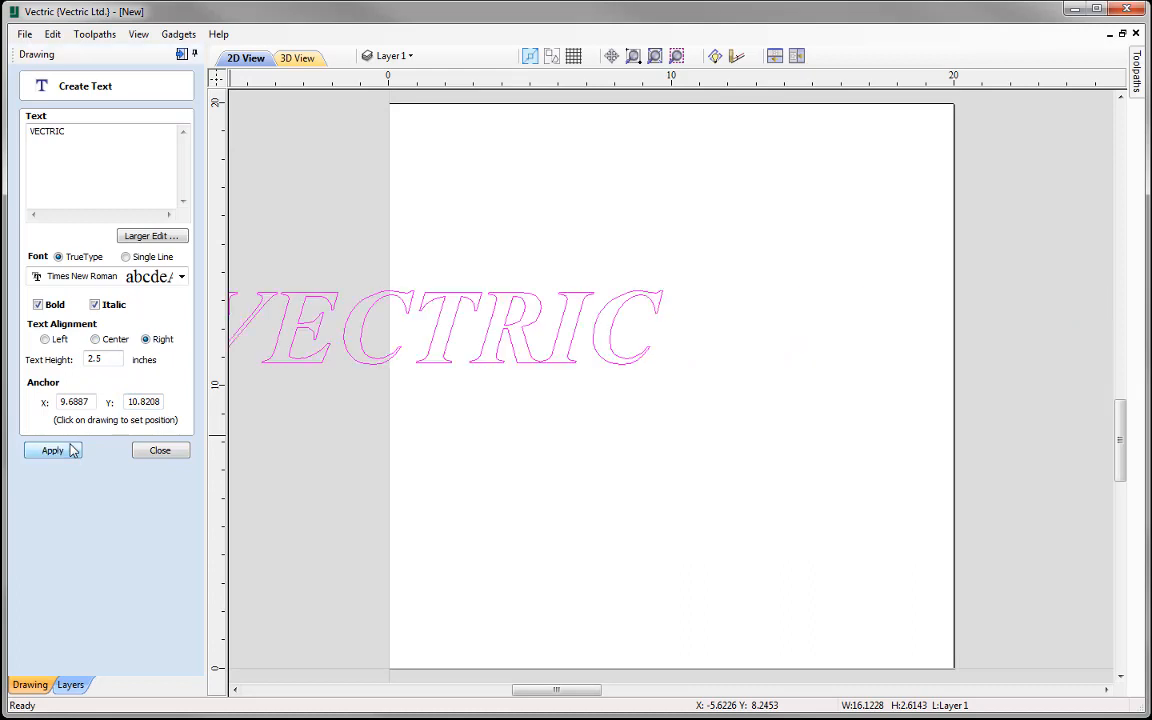
pyautogui.click(96, 344)
pyautogui.click(66, 455)
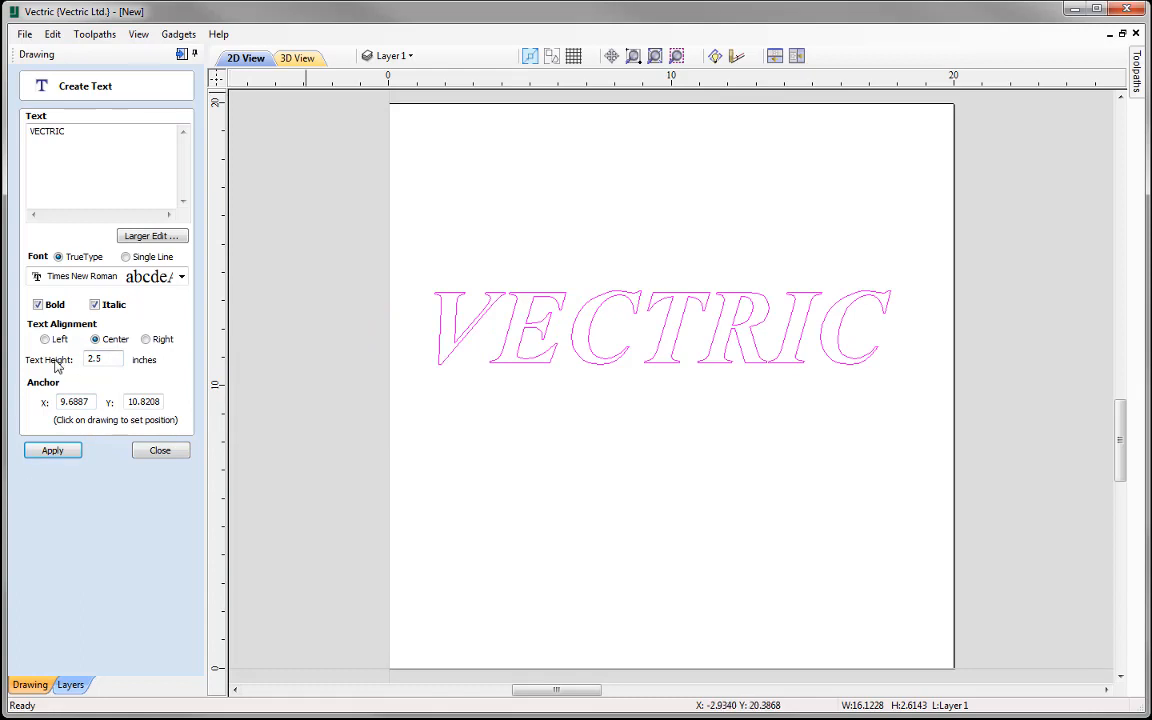
# Set the VECTRIC text height to 3 inches, apply it, and center the text in the job.
pyautogui.doubleClick(95, 359)
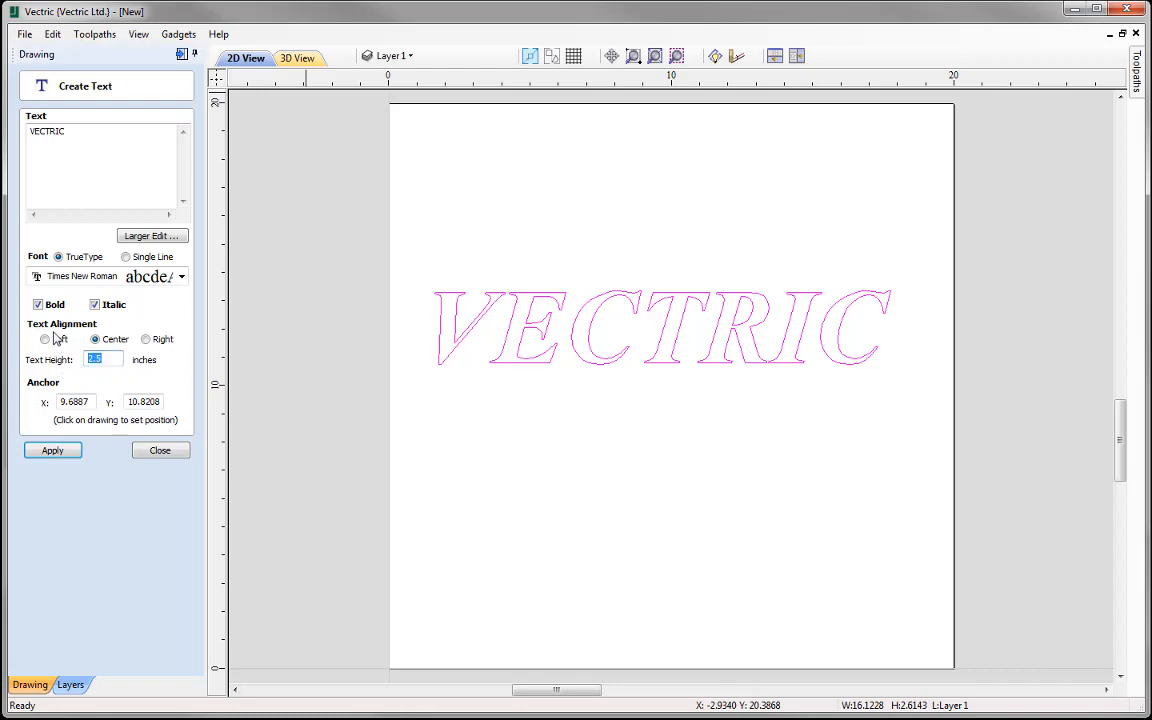
pyautogui.write('3')
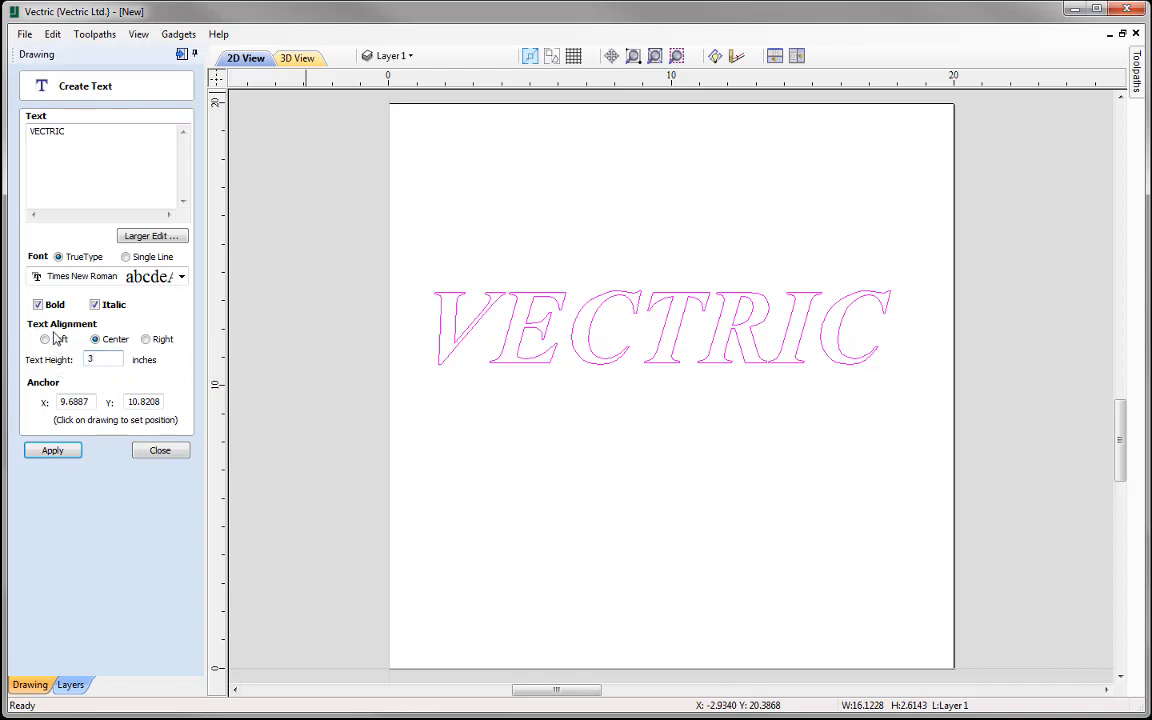
pyautogui.click(66, 455)
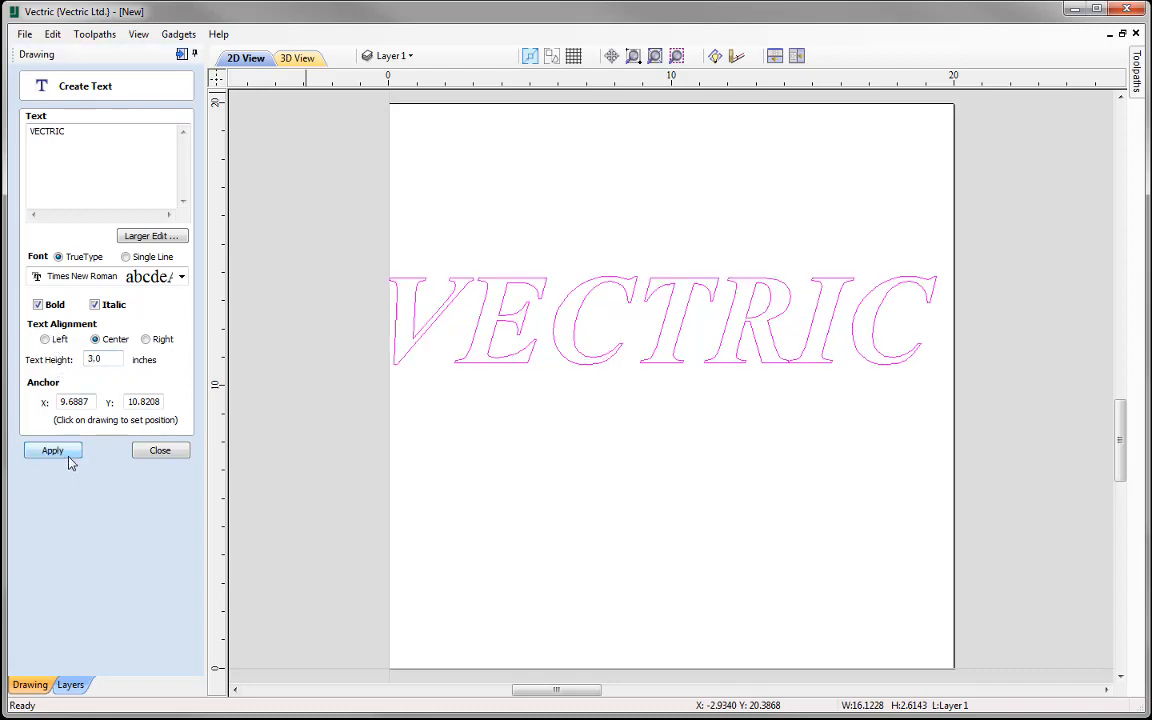
pyautogui.click(160, 451)
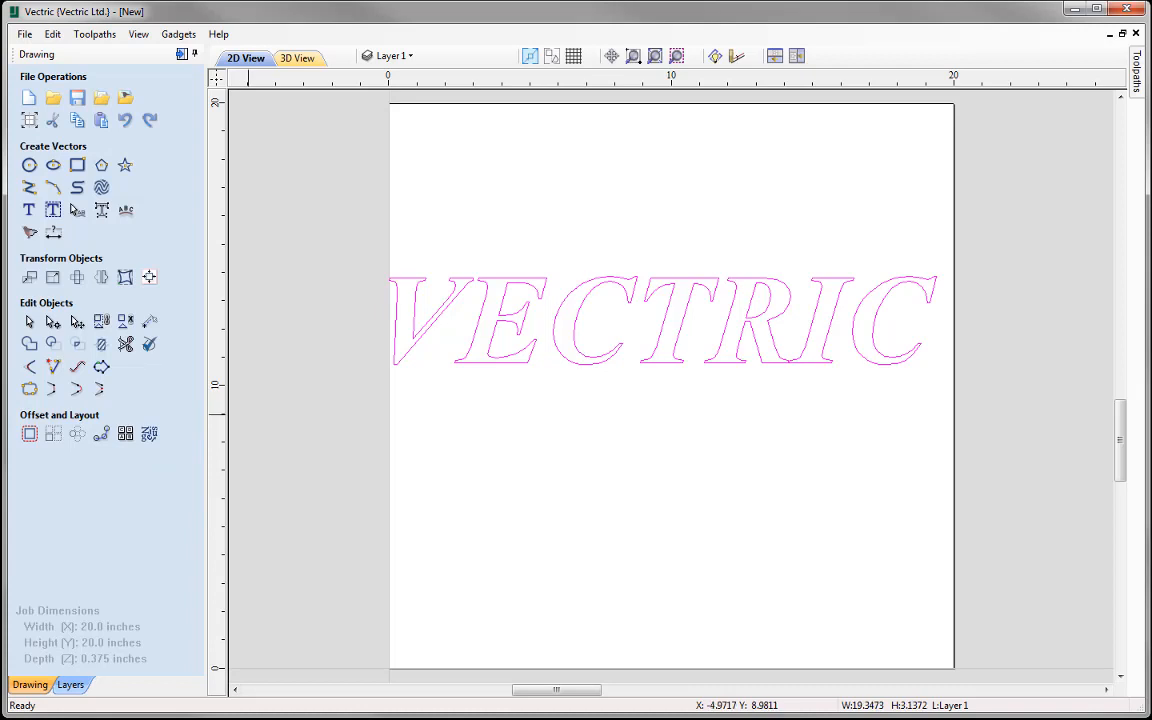
pyautogui.press('F9')
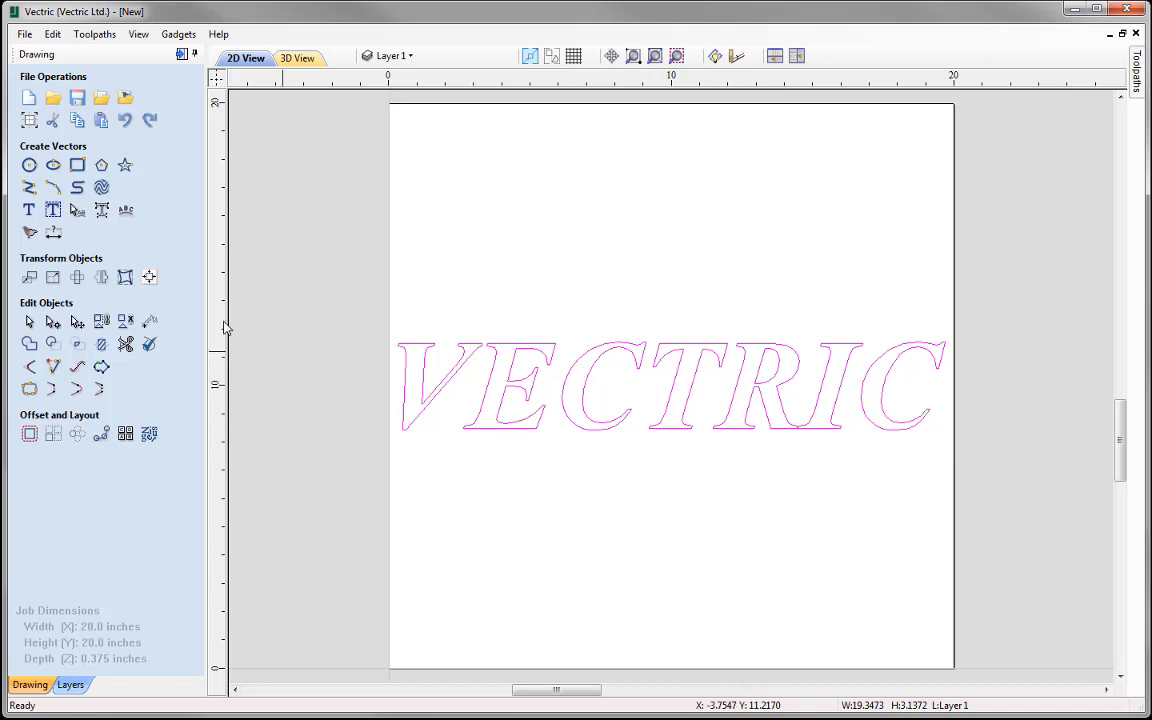
# Reopen the VECTRIC text for editing, add a second line reading Software, and apply it.
pyautogui.click(28, 209)
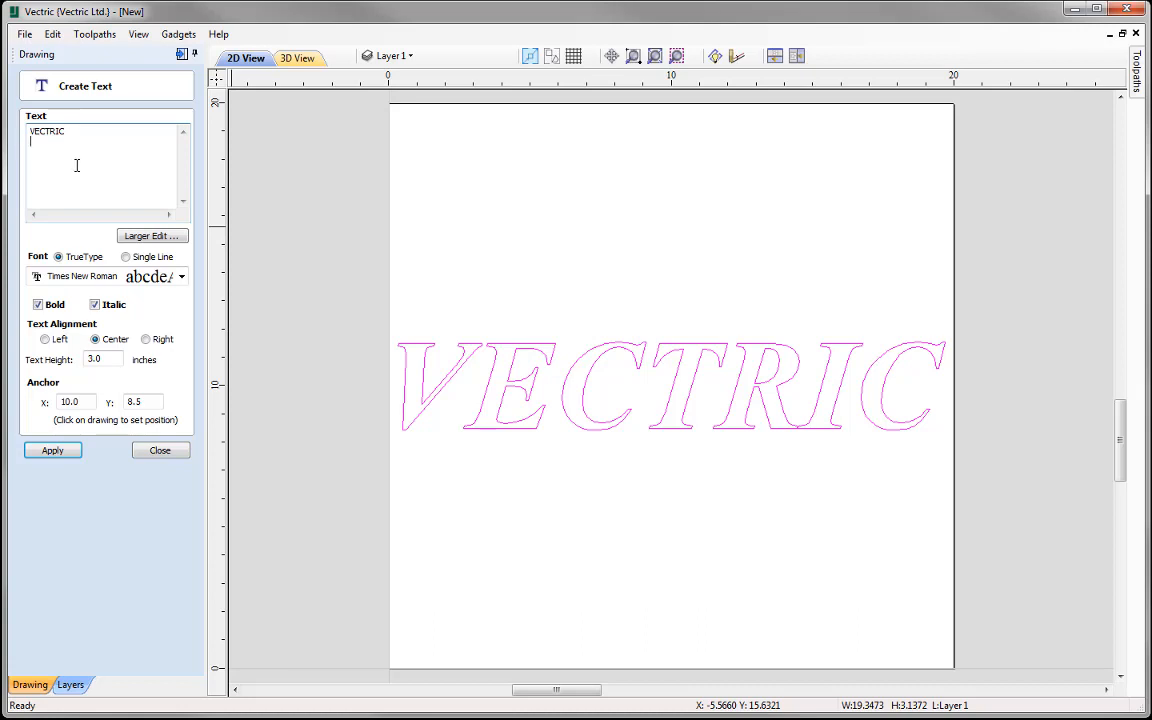
pyautogui.press('Return')
pyautogui.write('Software')
pyautogui.click(52, 451)
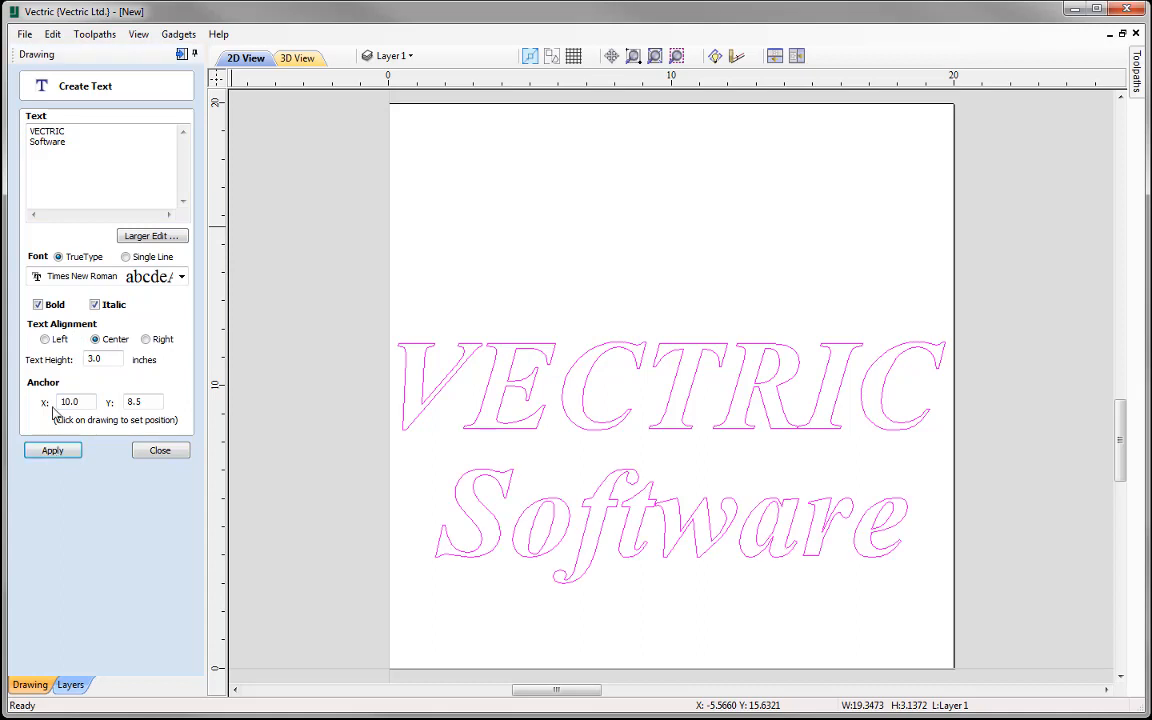
# Remove the bold and italic styling from the two-line text and apply the change.
pyautogui.click(37, 305)
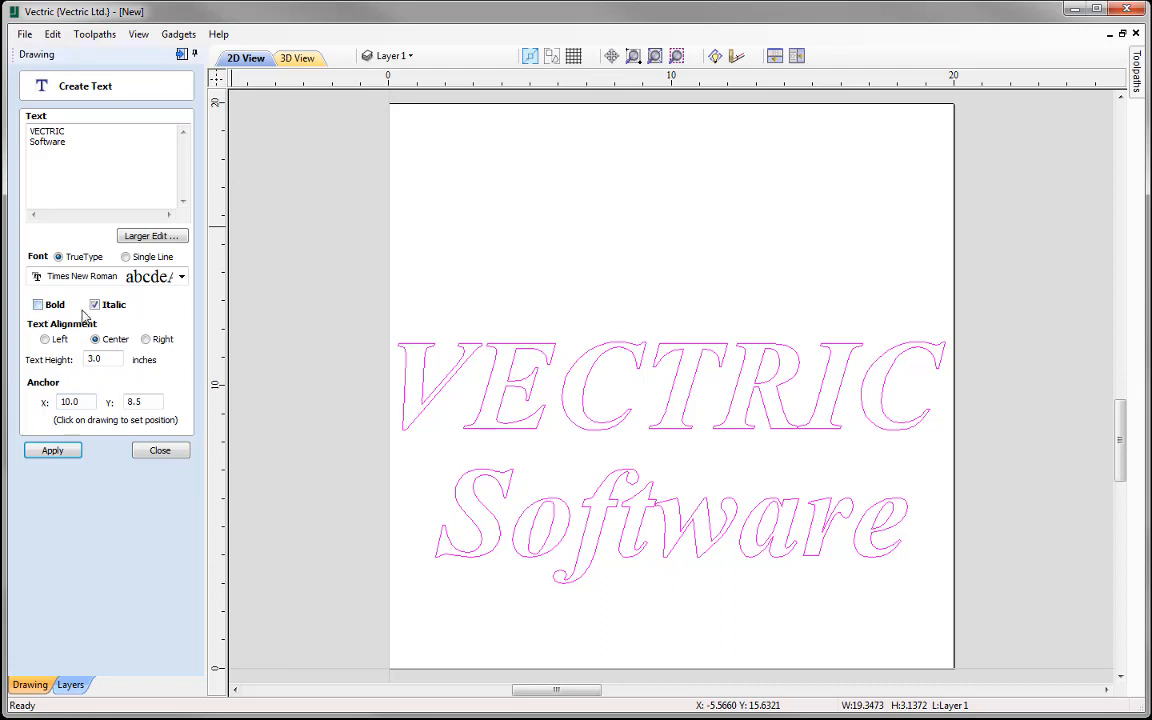
pyautogui.click(94, 305)
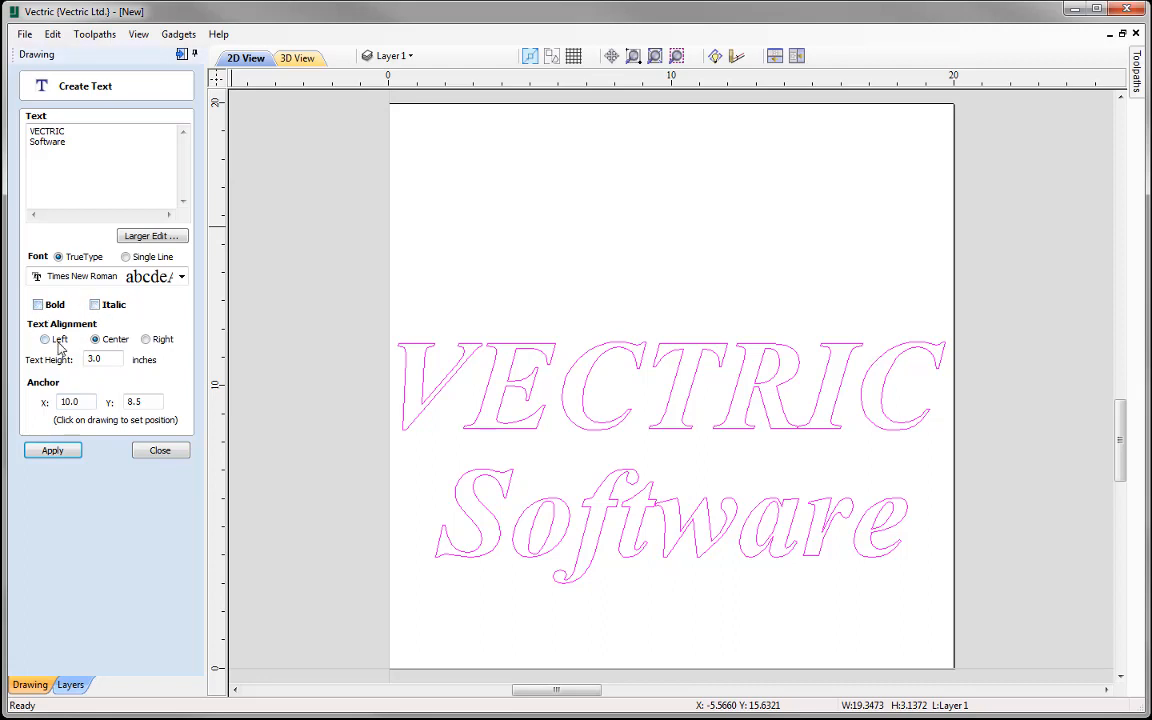
pyautogui.click(52, 451)
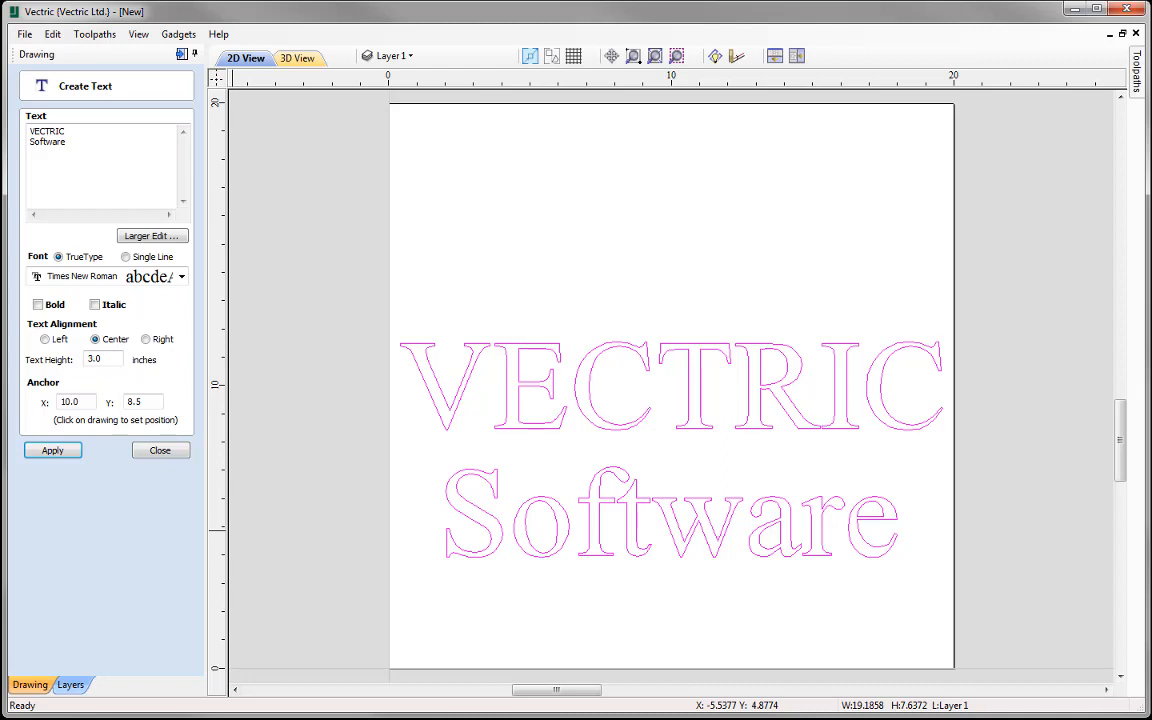
# Finish editing the two-line VECTRIC Software text and delete it from the drawing.
pyautogui.click(160, 451)
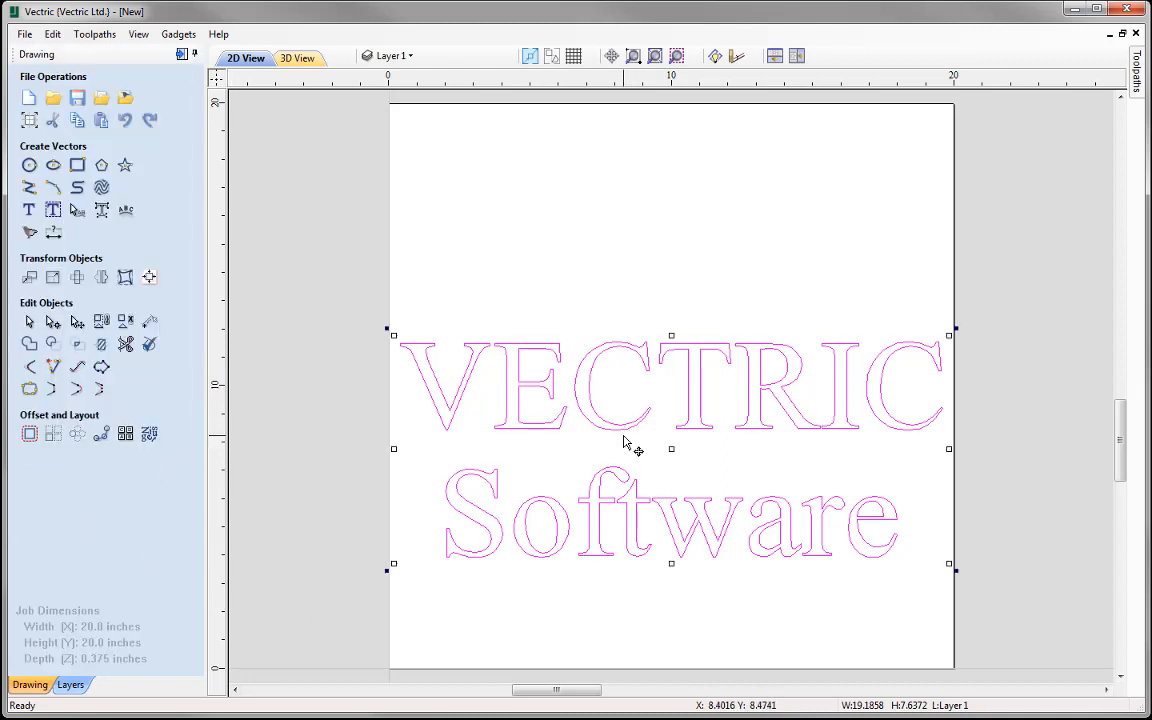
pyautogui.press('Delete')
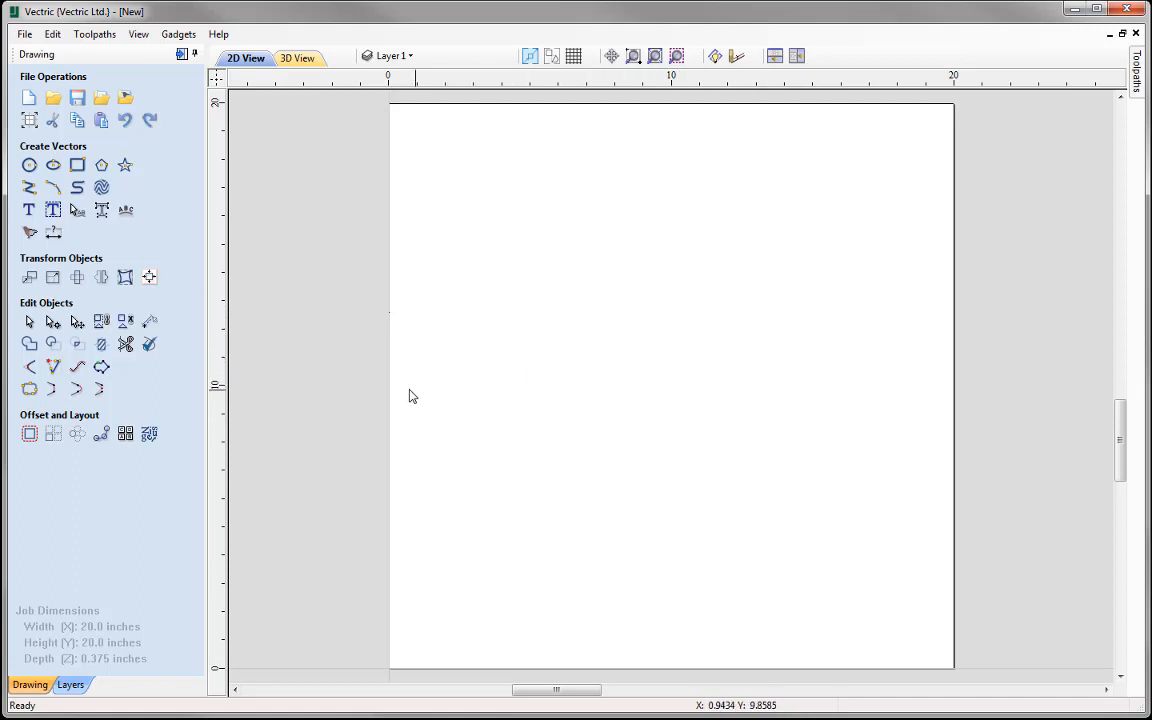
# Create a square-cornered rectangle 16 inches wide and 6 inches high, and center it in the job.
pyautogui.click(77, 166)
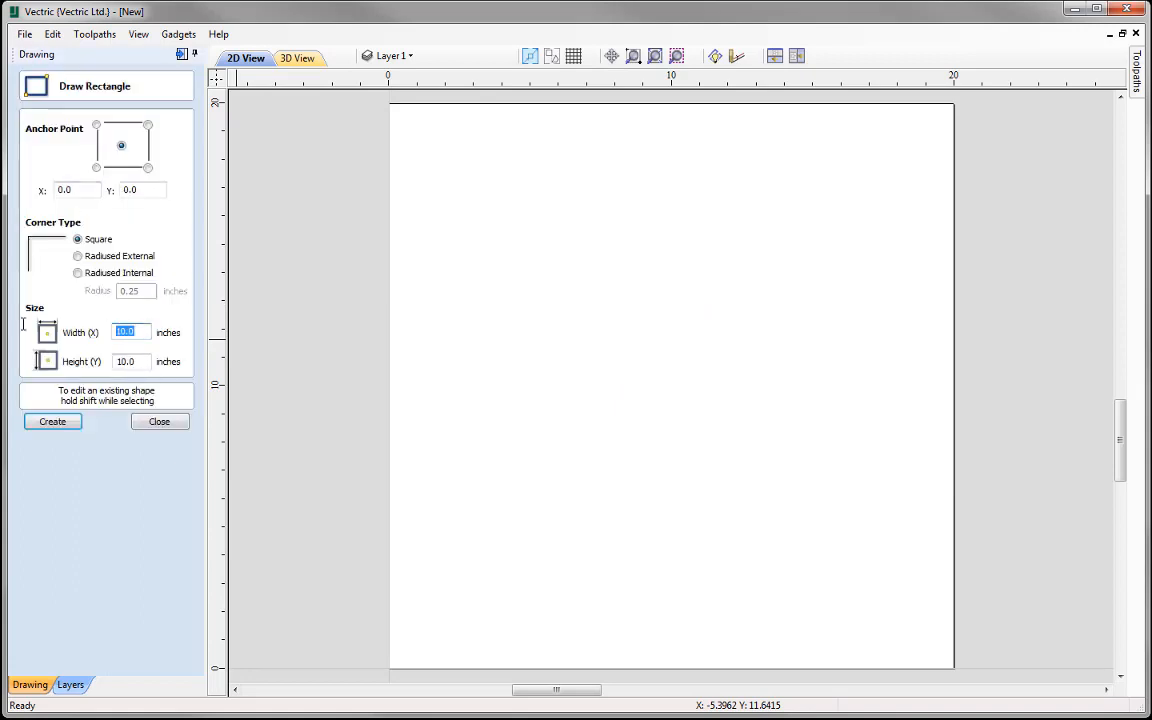
pyautogui.write('16')
pyautogui.press('Tab')
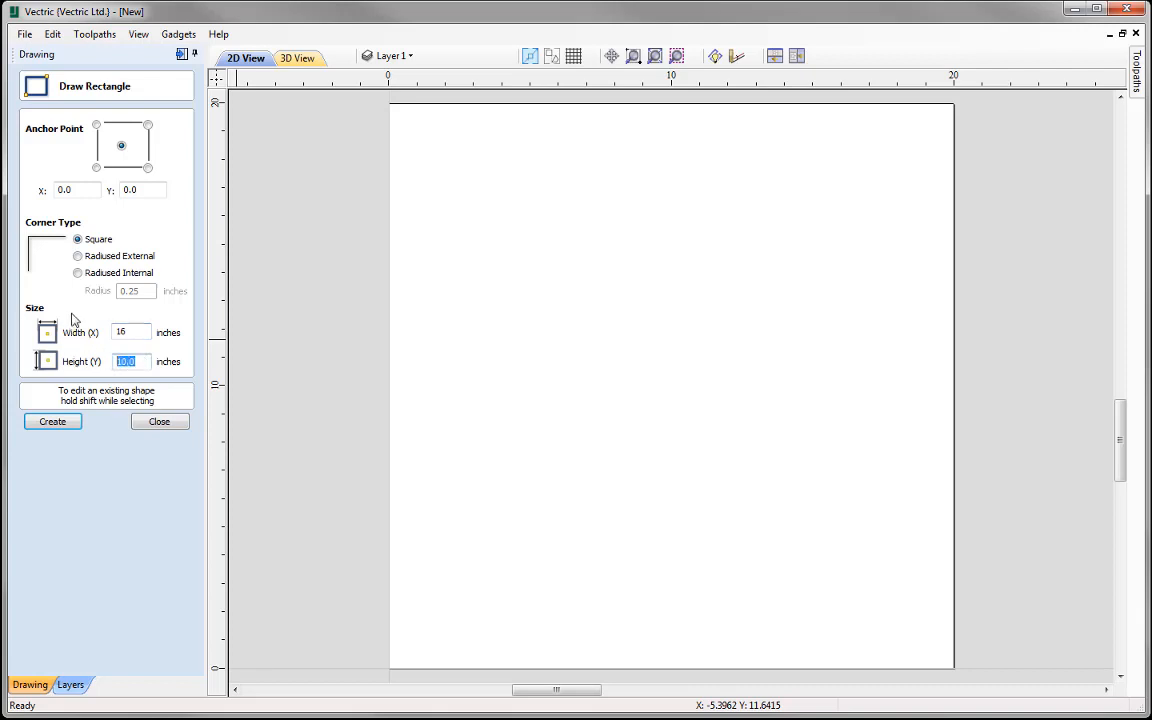
pyautogui.write('6')
pyautogui.click(63, 424)
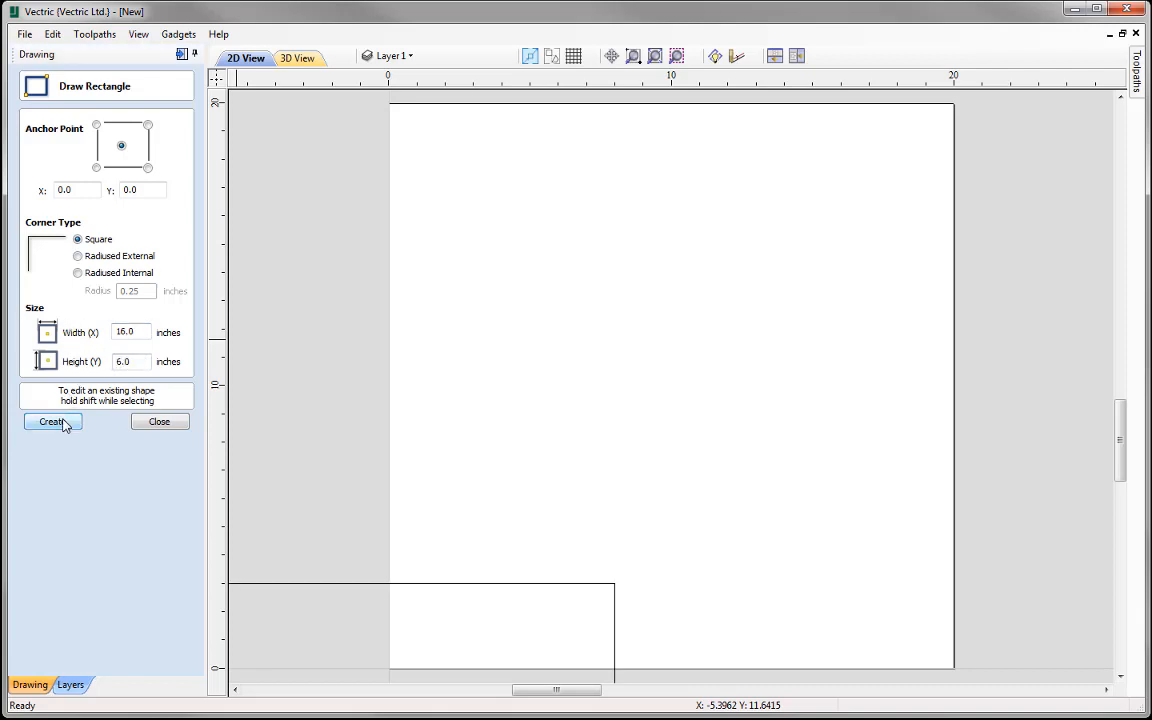
pyautogui.click(156, 422)
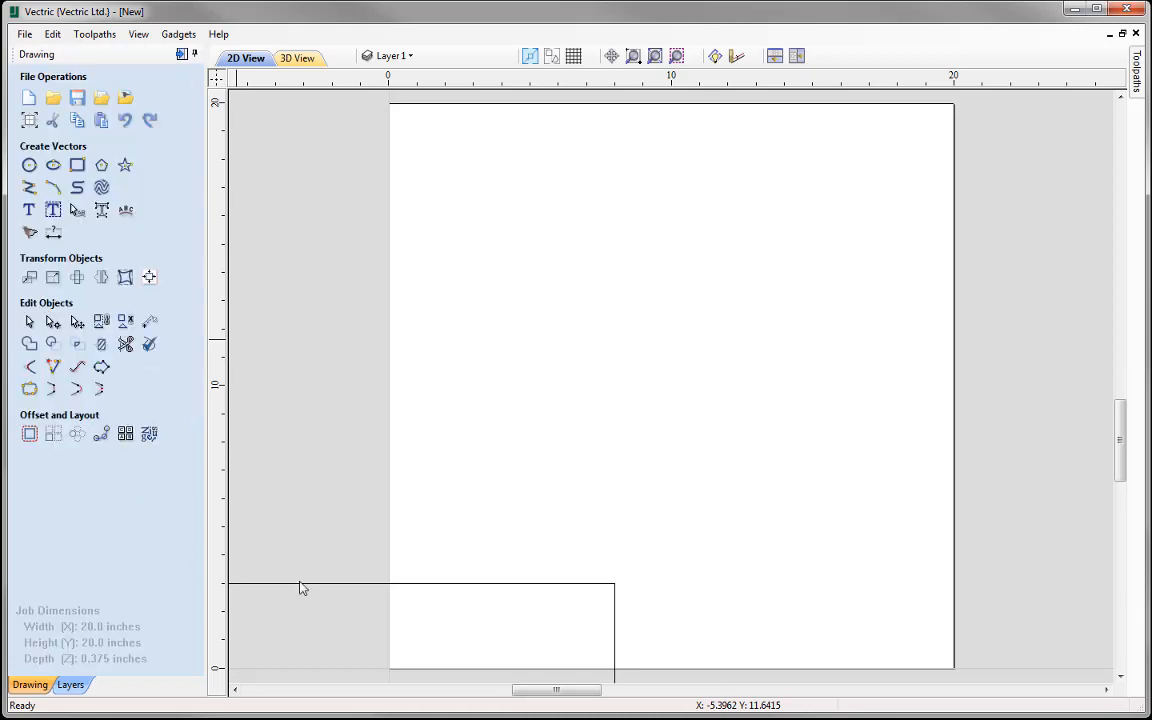
pyautogui.click(374, 589)
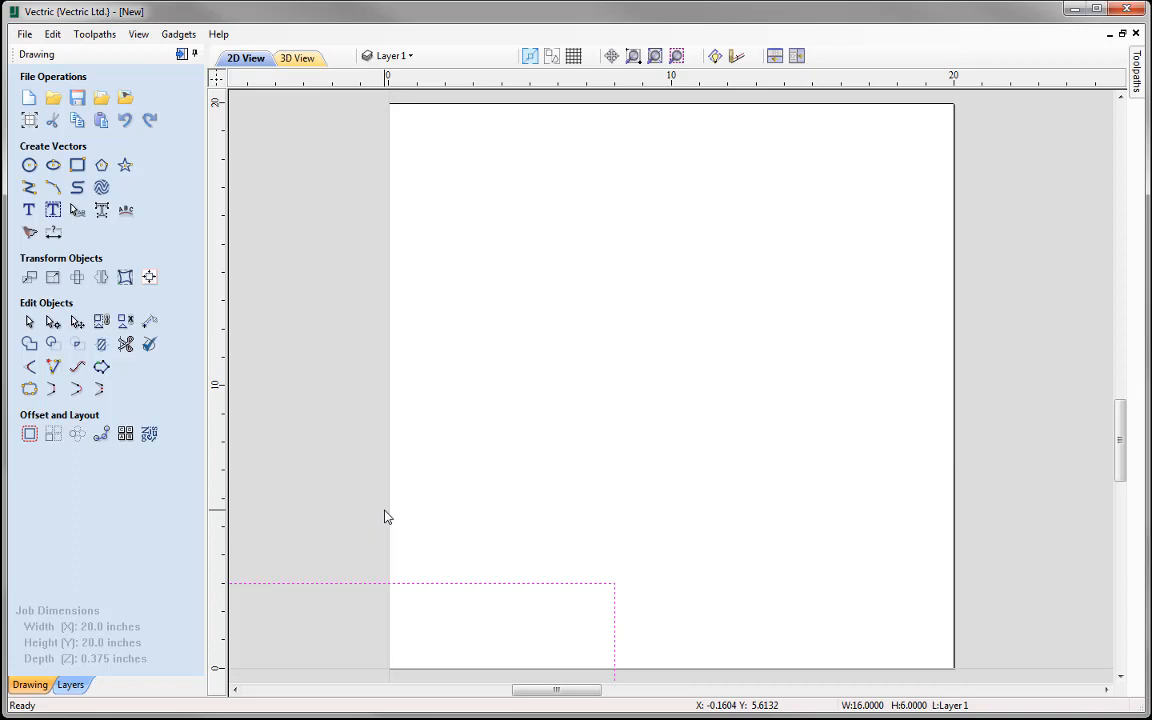
pyautogui.press('F9')
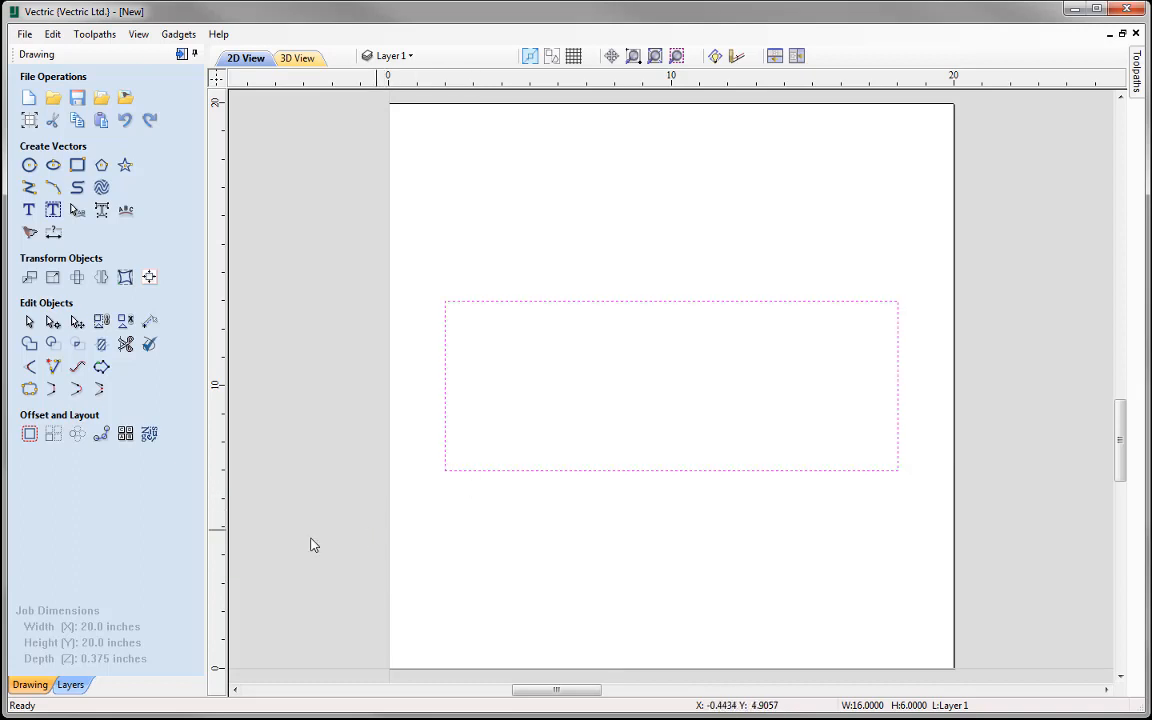
# Fit the three-line text VECTRIC, SOFTWARE, FOR CNC inside the rectangle with Auto Layout Text and Normal margins.
pyautogui.click(53, 211)
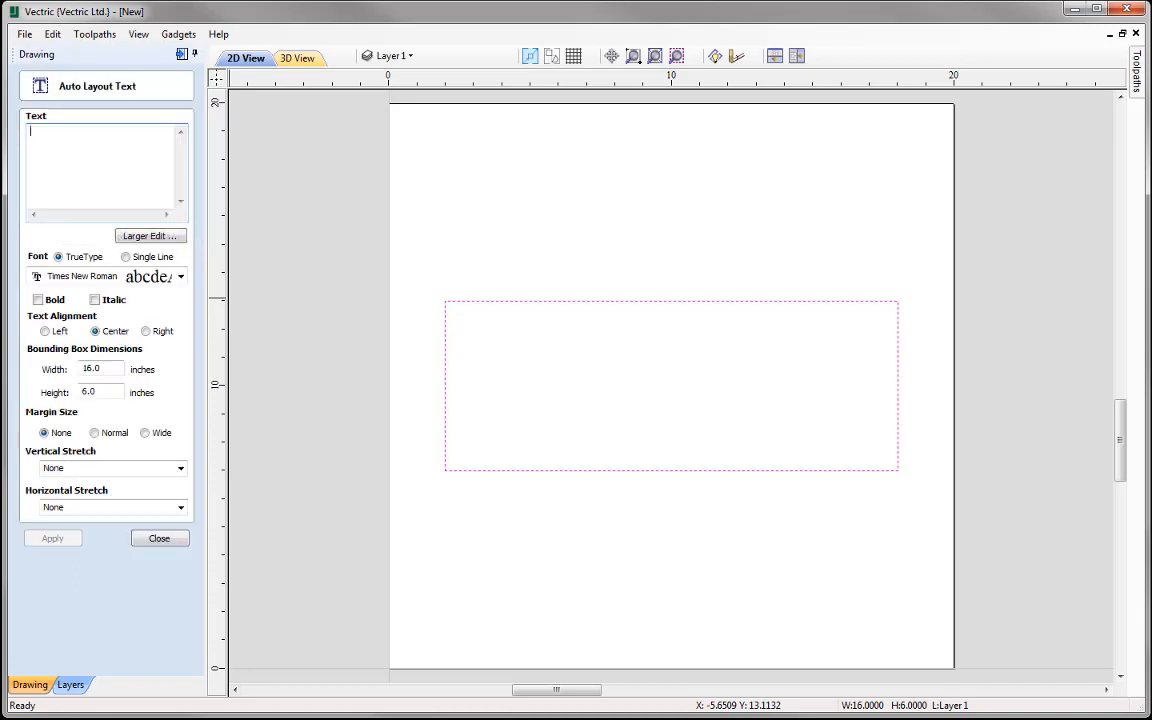
pyautogui.click(81, 139)
pyautogui.write('VECTRIC')
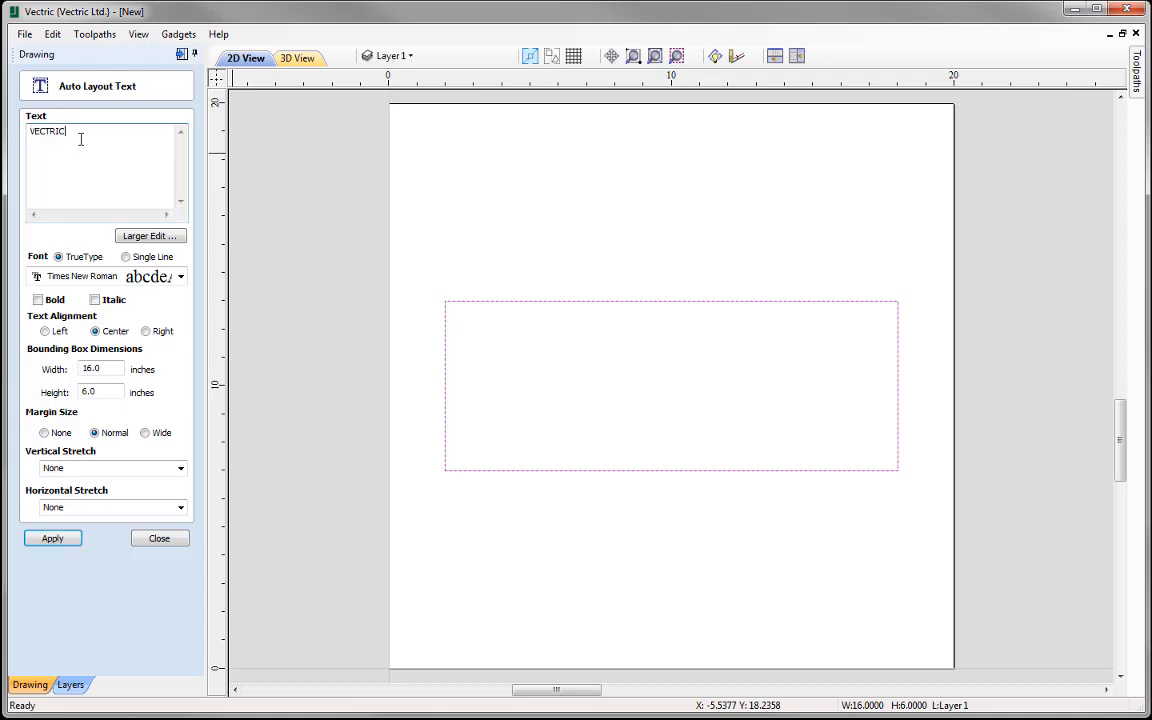
pyautogui.write(' SOFTWARE')
pyautogui.click(52, 540)
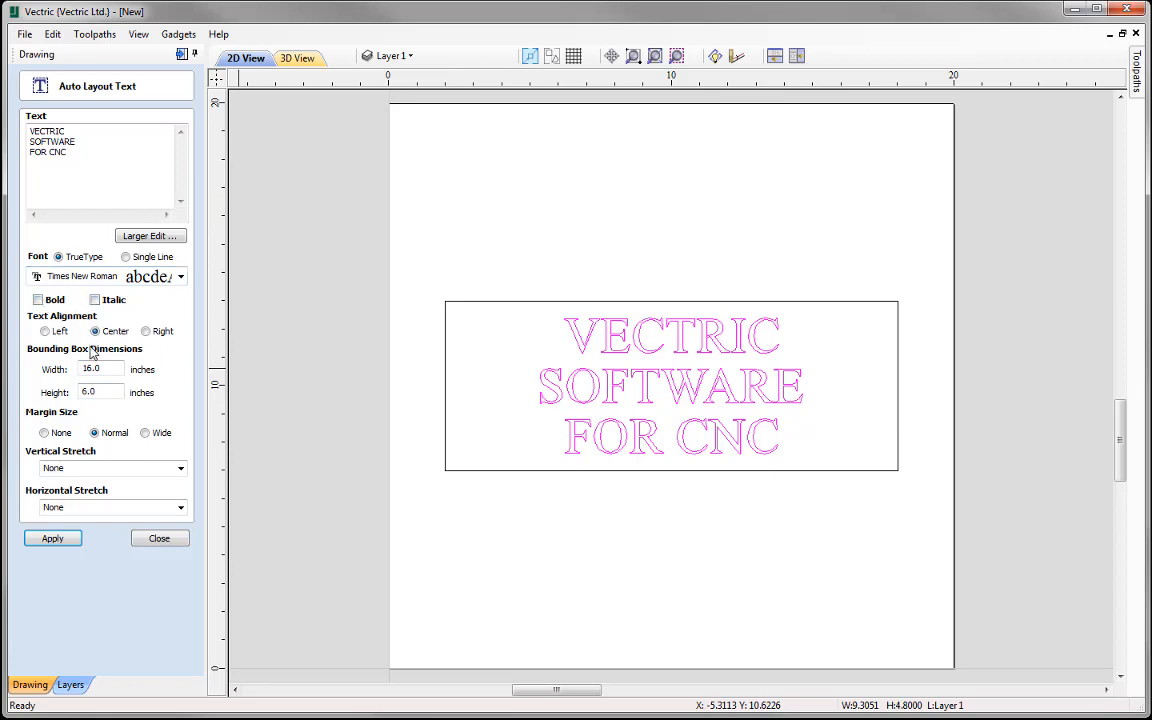
# Try left and right alignment on the three-line text, and restore center alignment.
pyautogui.click(45, 332)
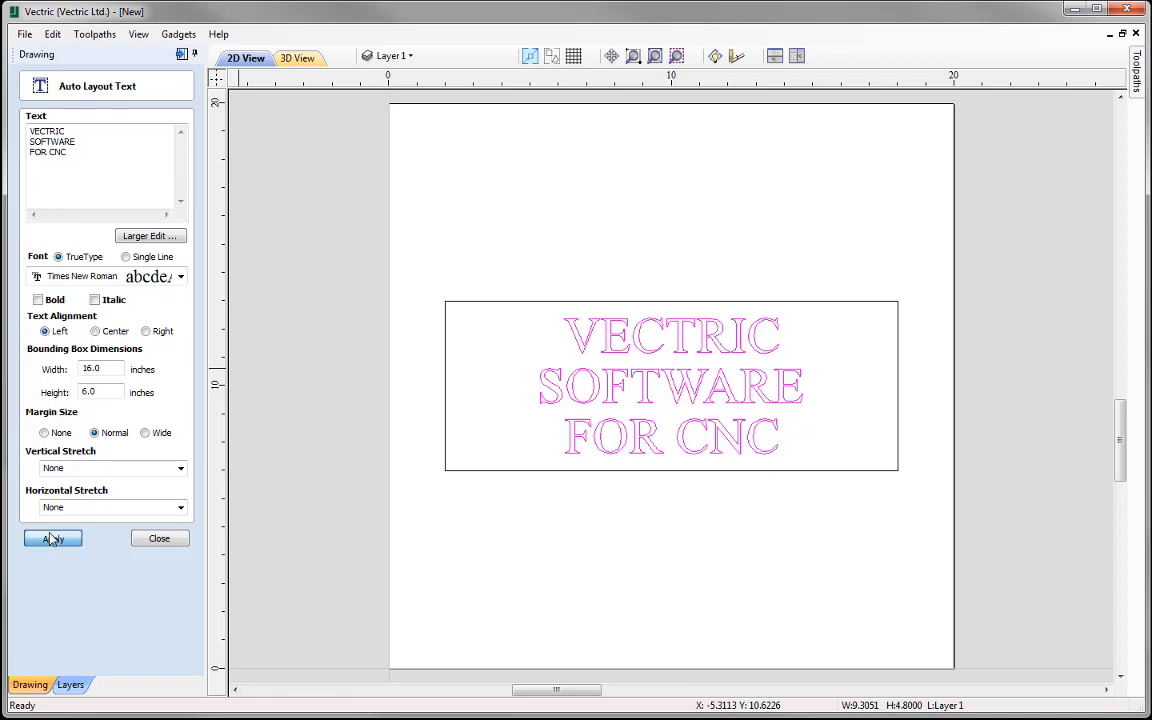
pyautogui.click(50, 540)
pyautogui.click(146, 331)
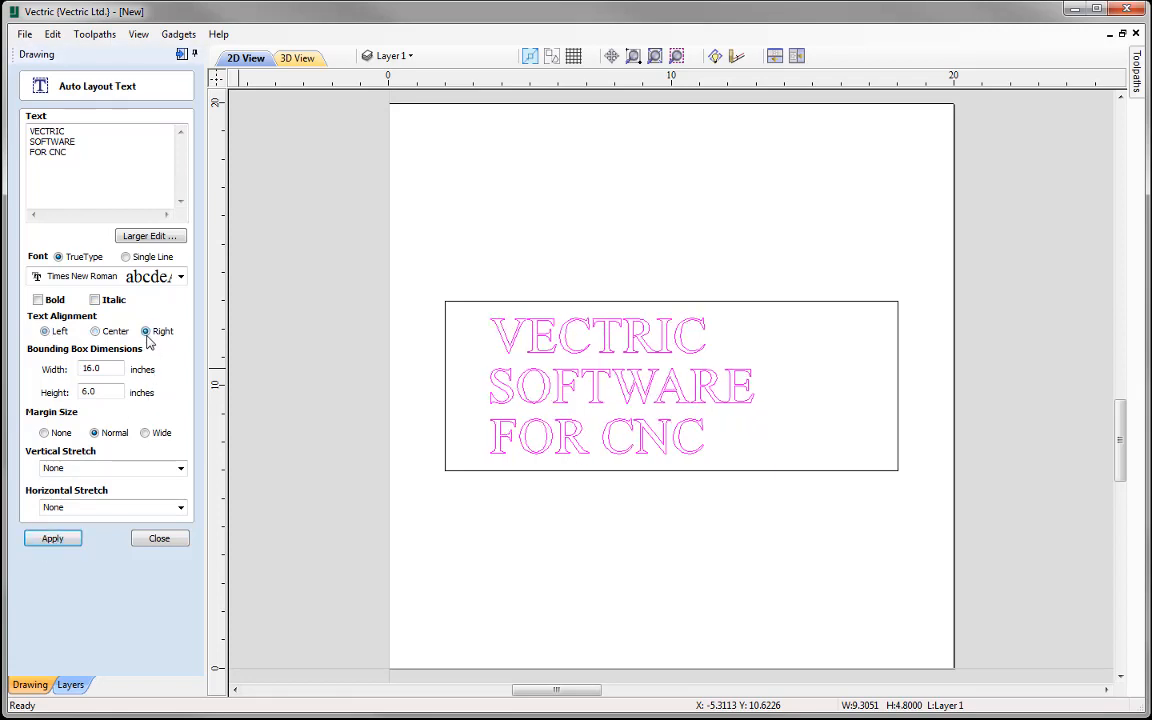
pyautogui.click(68, 542)
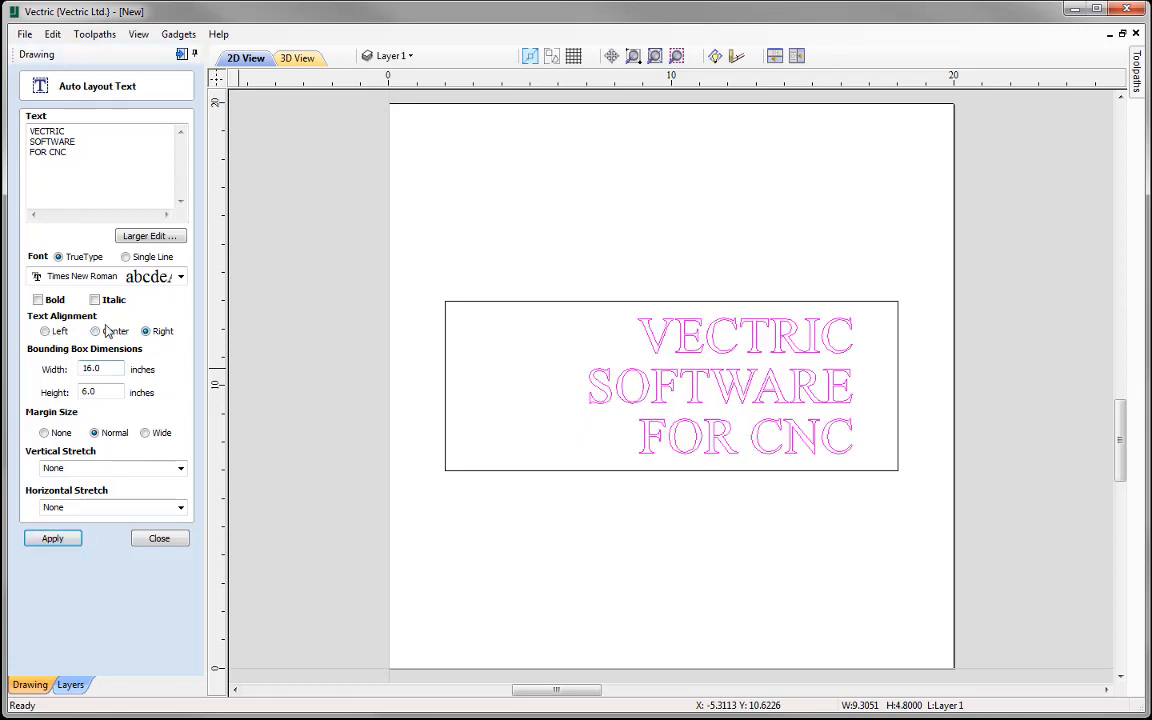
pyautogui.click(95, 331)
pyautogui.click(55, 536)
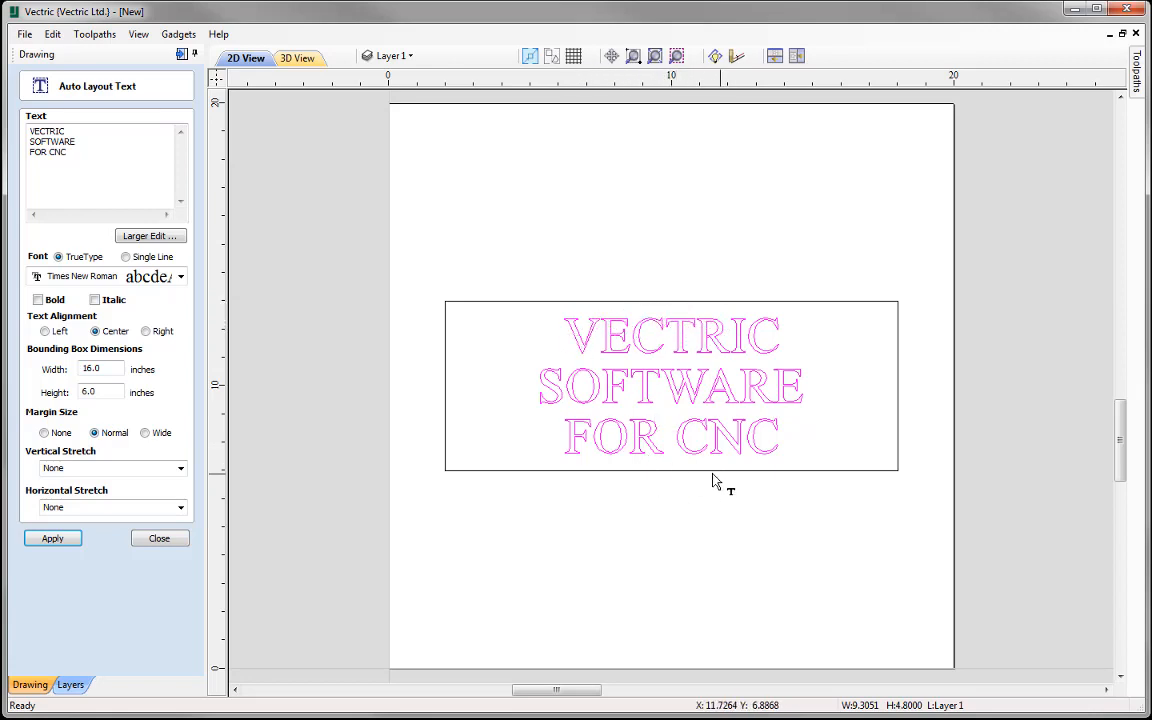
# Try the None and Wide margin sizes on the three-line text, and restore the Normal margin.
pyautogui.click(44, 432)
pyautogui.click(52, 538)
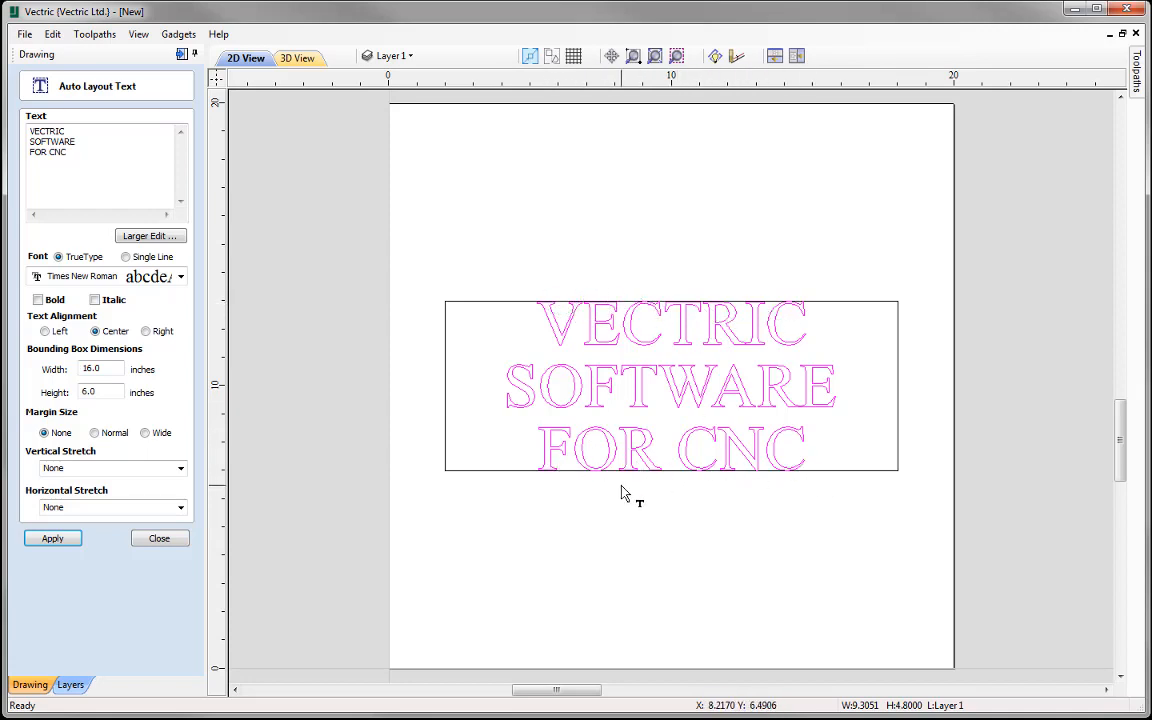
pyautogui.click(145, 433)
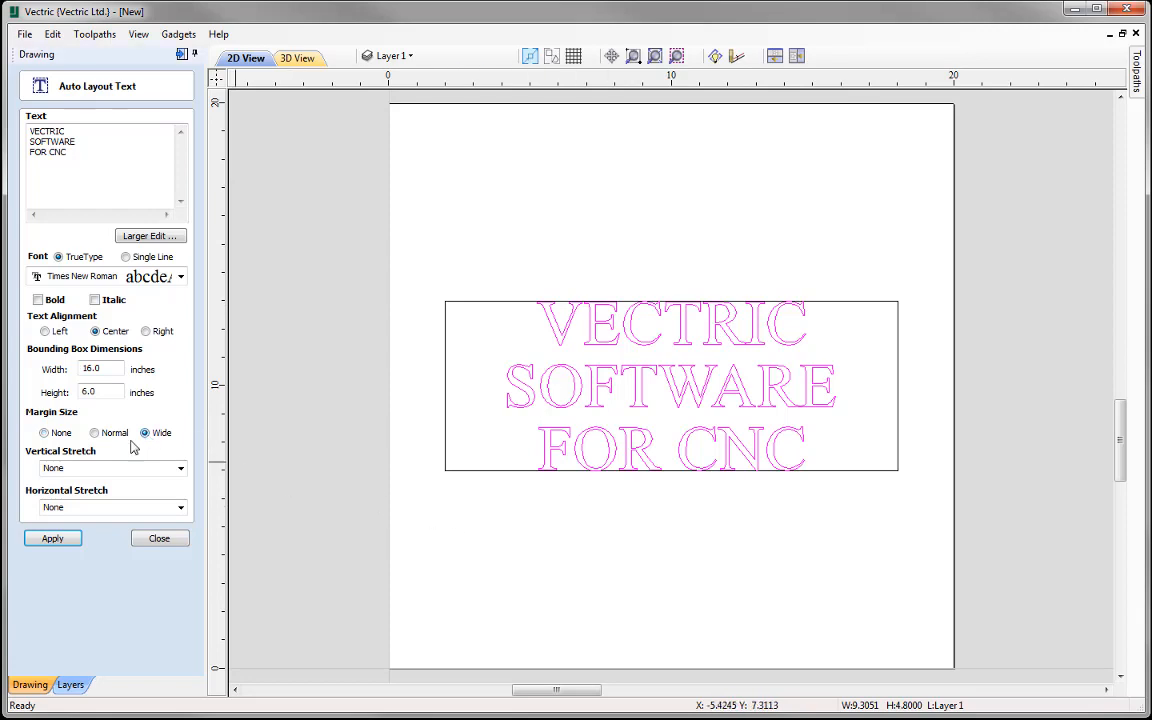
pyautogui.click(38, 542)
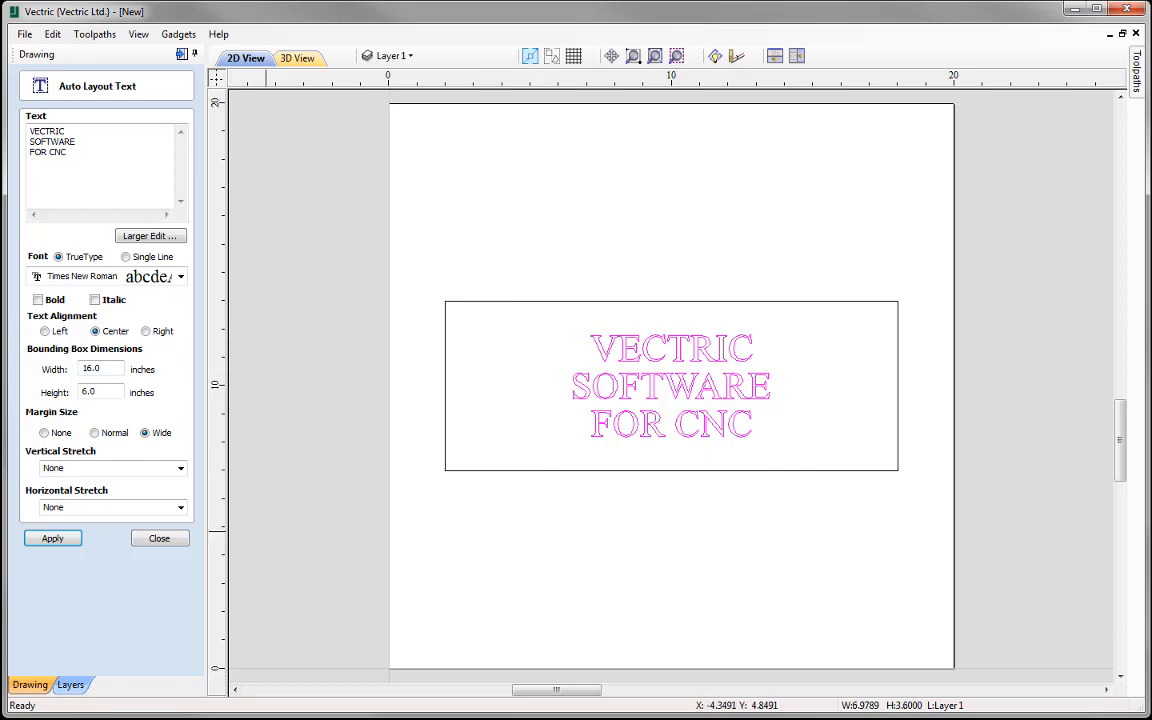
pyautogui.click(52, 538)
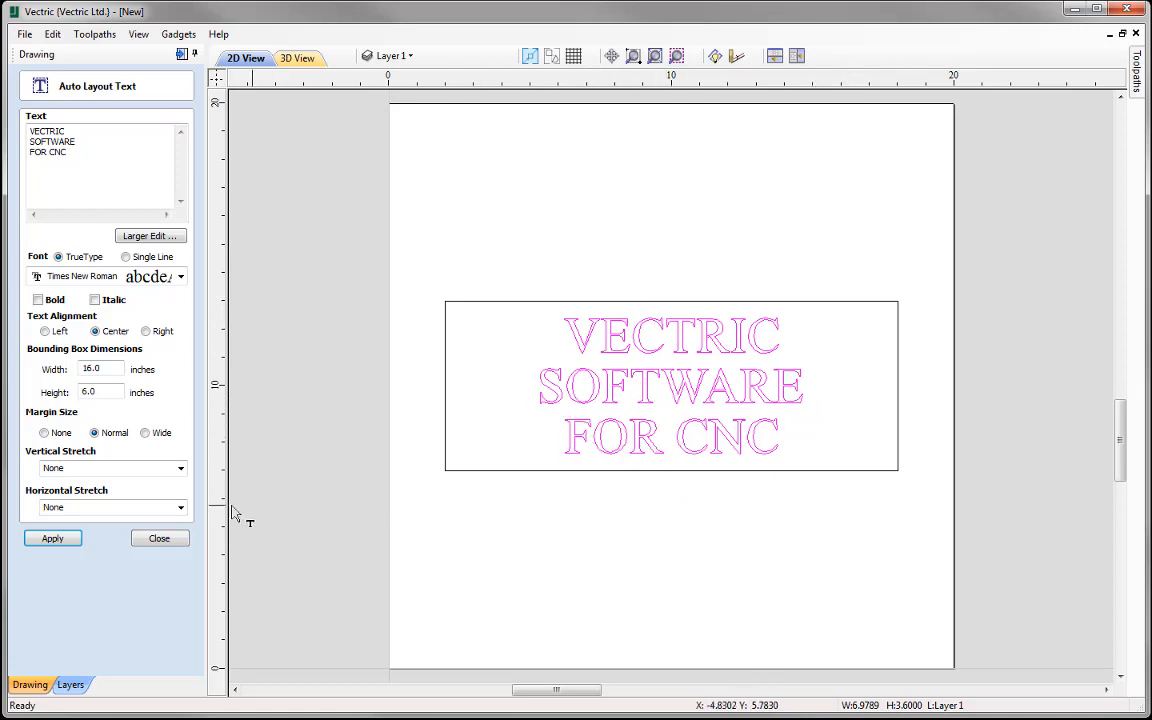
# Set the three-line text's horizontal stretch to Stretch Characters and apply it.
pyautogui.click(181, 507)
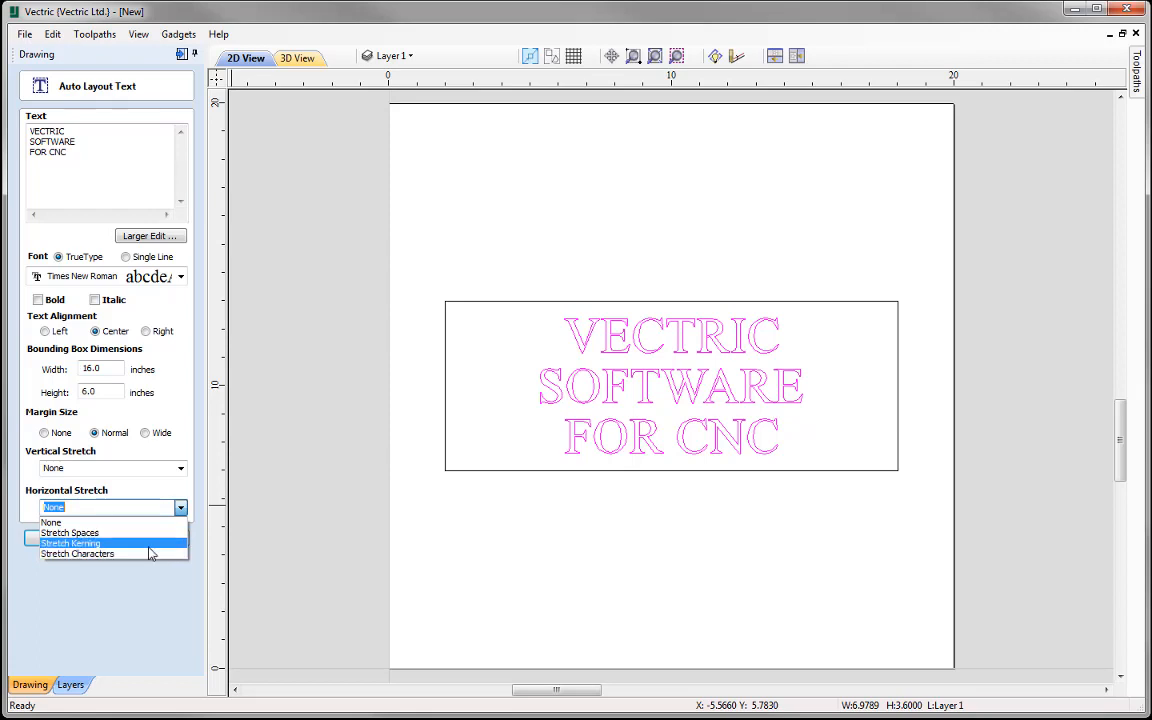
pyautogui.click(75, 554)
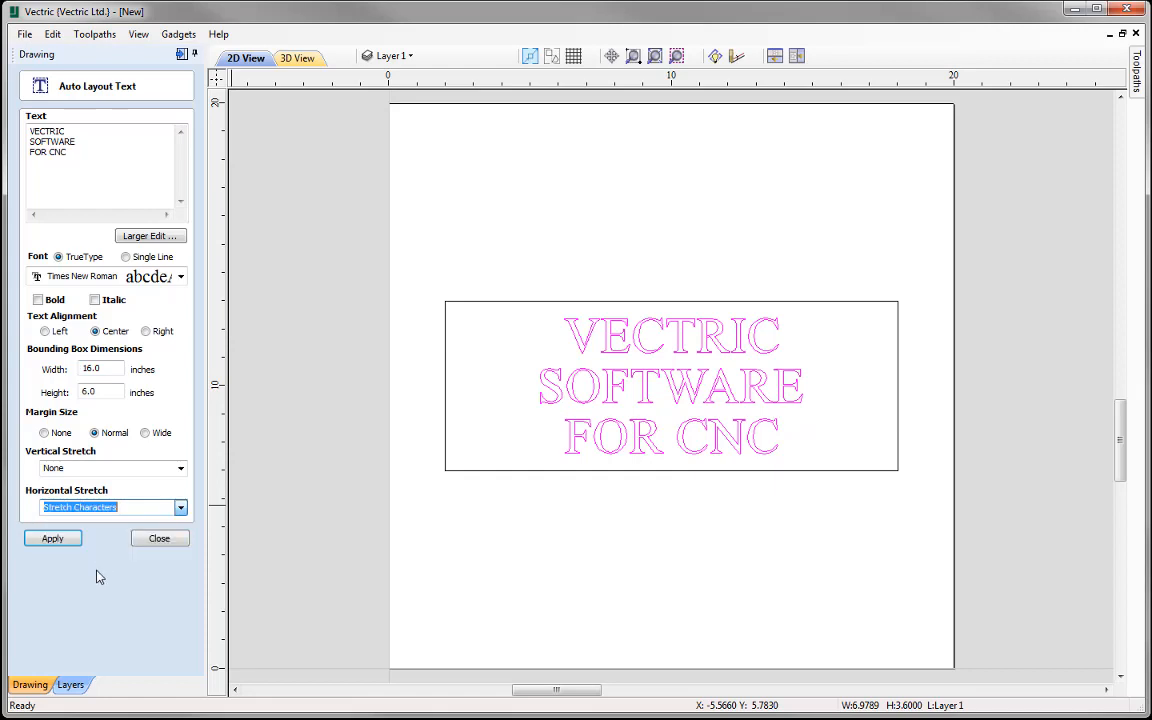
pyautogui.click(53, 539)
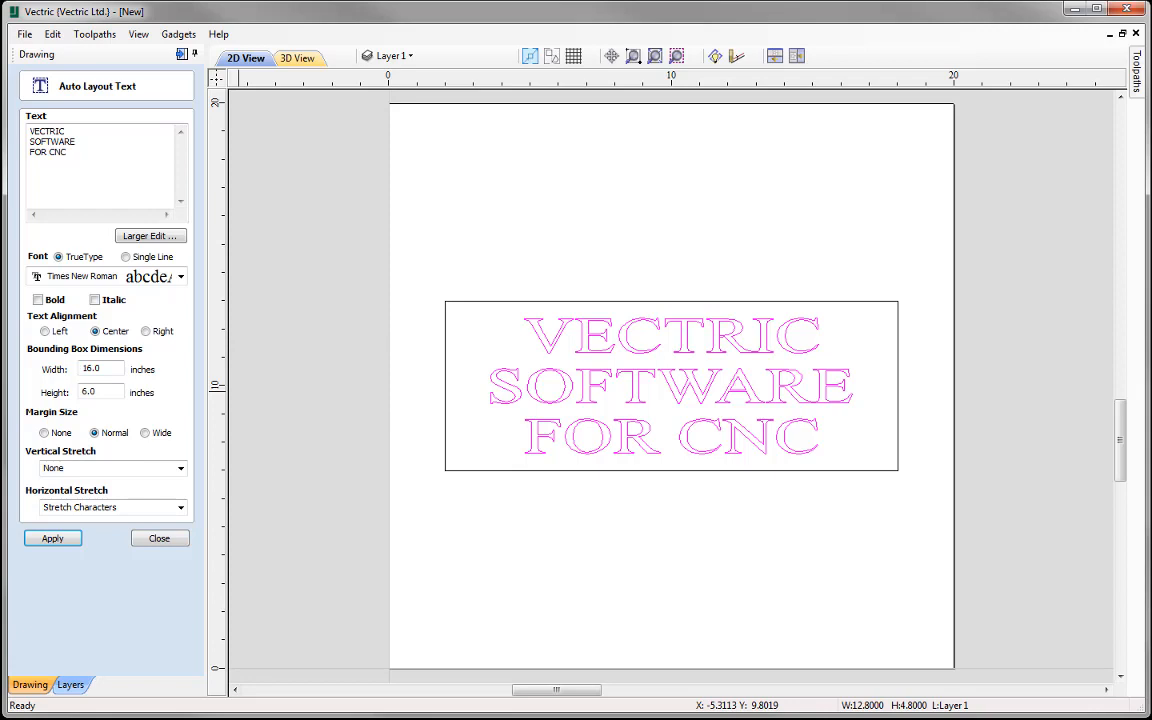
# Finish the auto layout, and delete both the three-line text and its surrounding rectangle.
pyautogui.click(159, 538)
pyautogui.moveTo(430, 286); pyautogui.dragTo(946, 556)
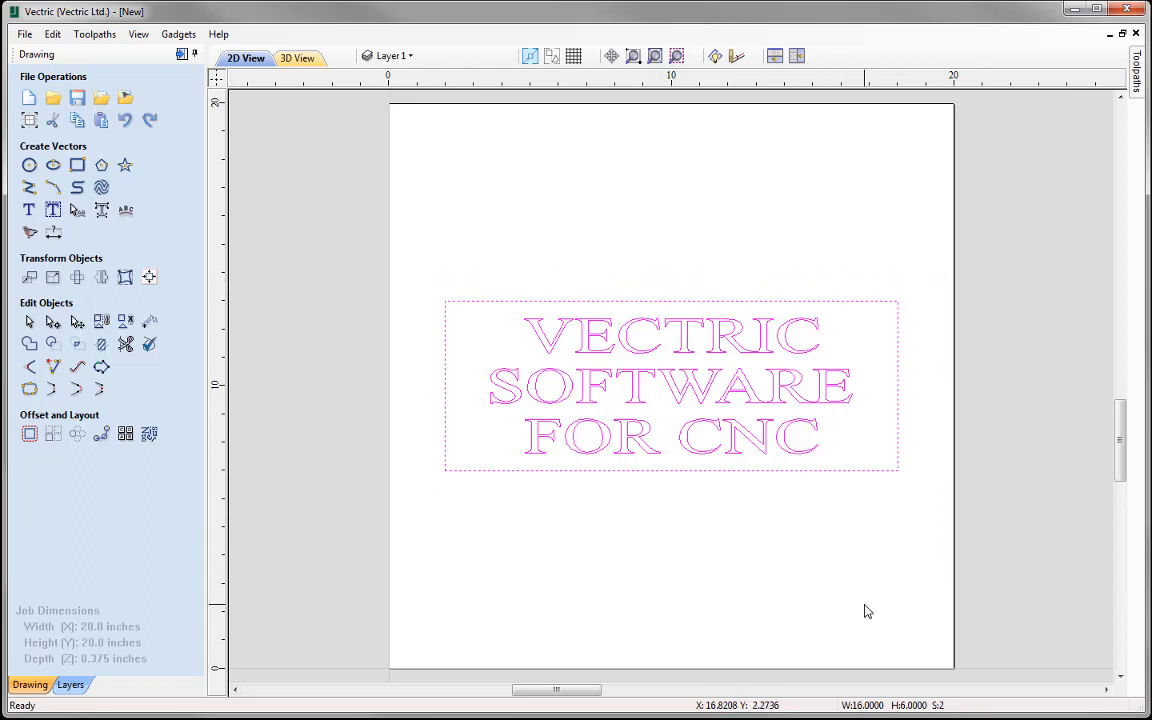
pyautogui.press('Delete')
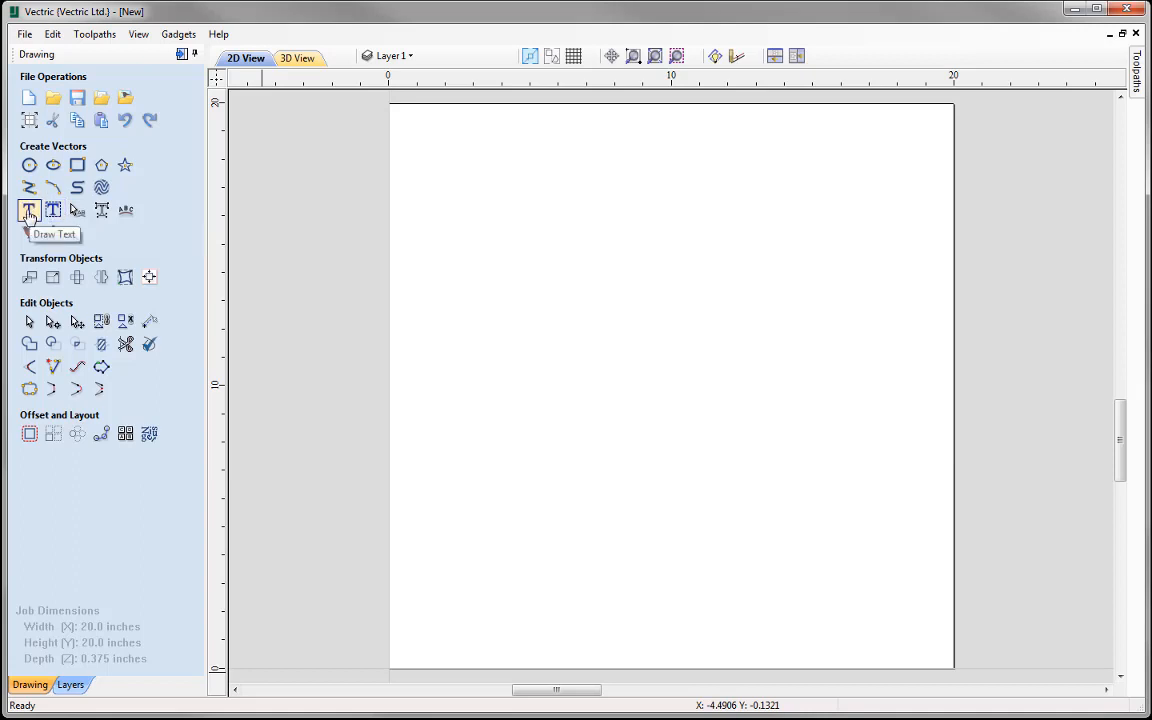
# Create center-aligned Times New Roman text 3.0 inches high reading VECTRIC over Software, and center it in the job.
pyautogui.click(28, 212)
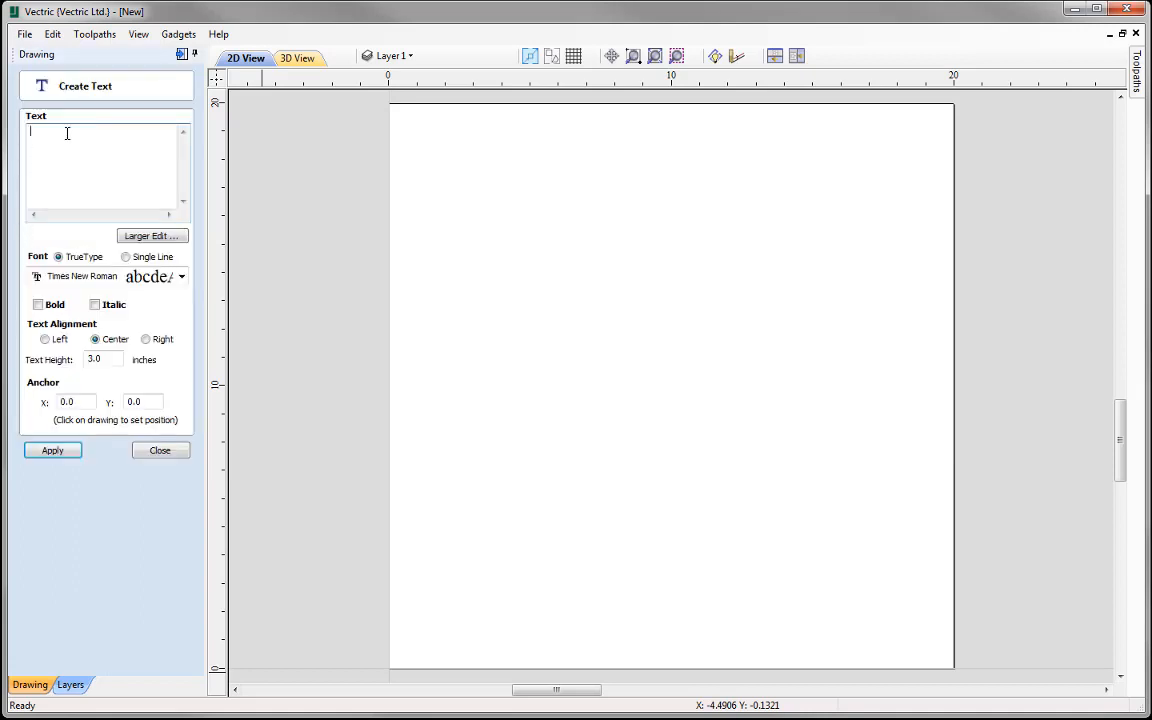
pyautogui.click(67, 133)
pyautogui.write('VECTRIC')
pyautogui.press('Return')
pyautogui.write('Software')
pyautogui.click(52, 451)
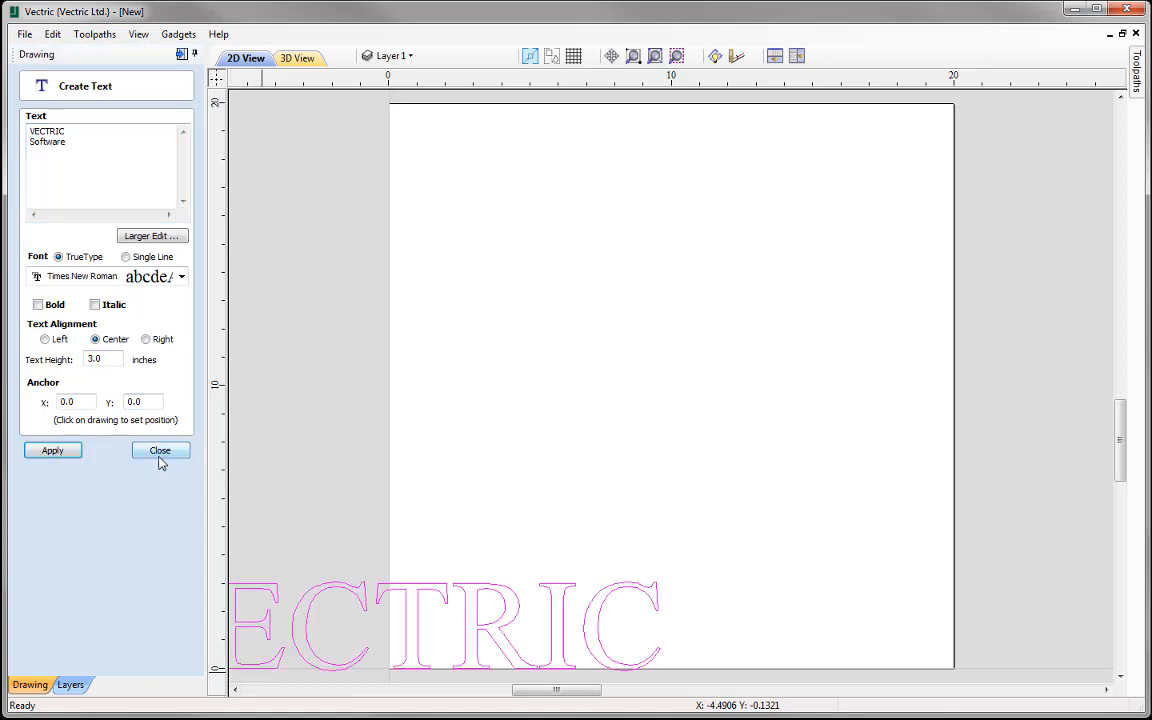
pyautogui.click(159, 452)
pyautogui.click(301, 581)
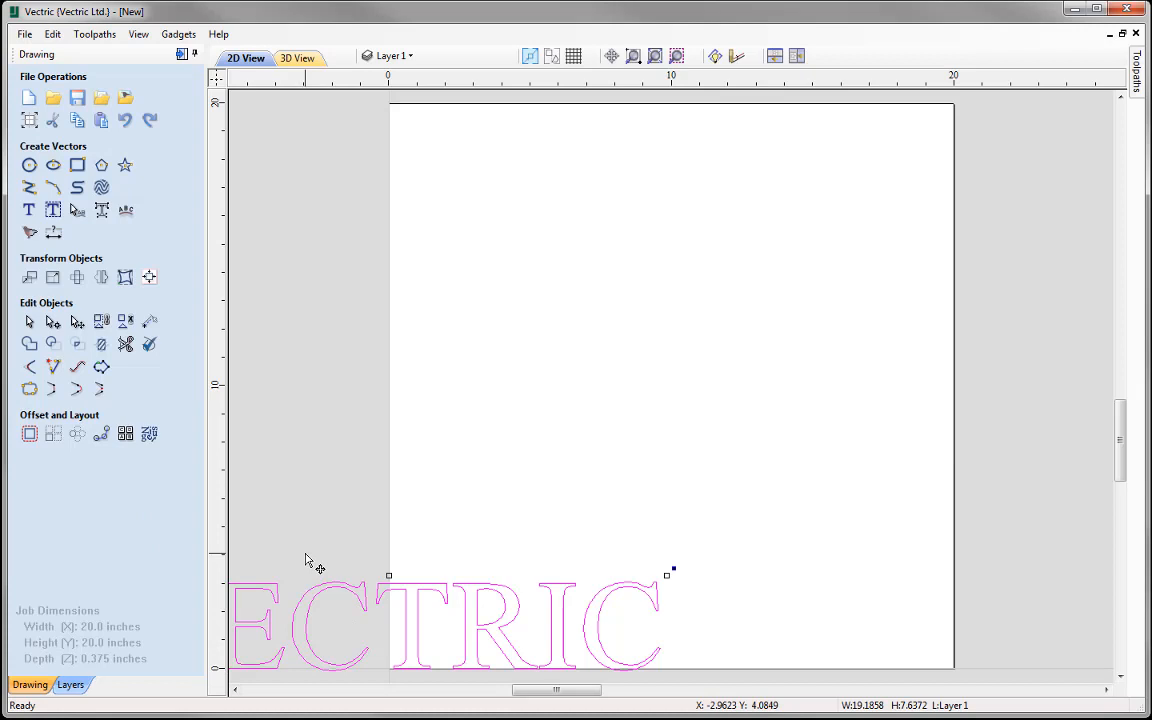
pyautogui.press('F9')
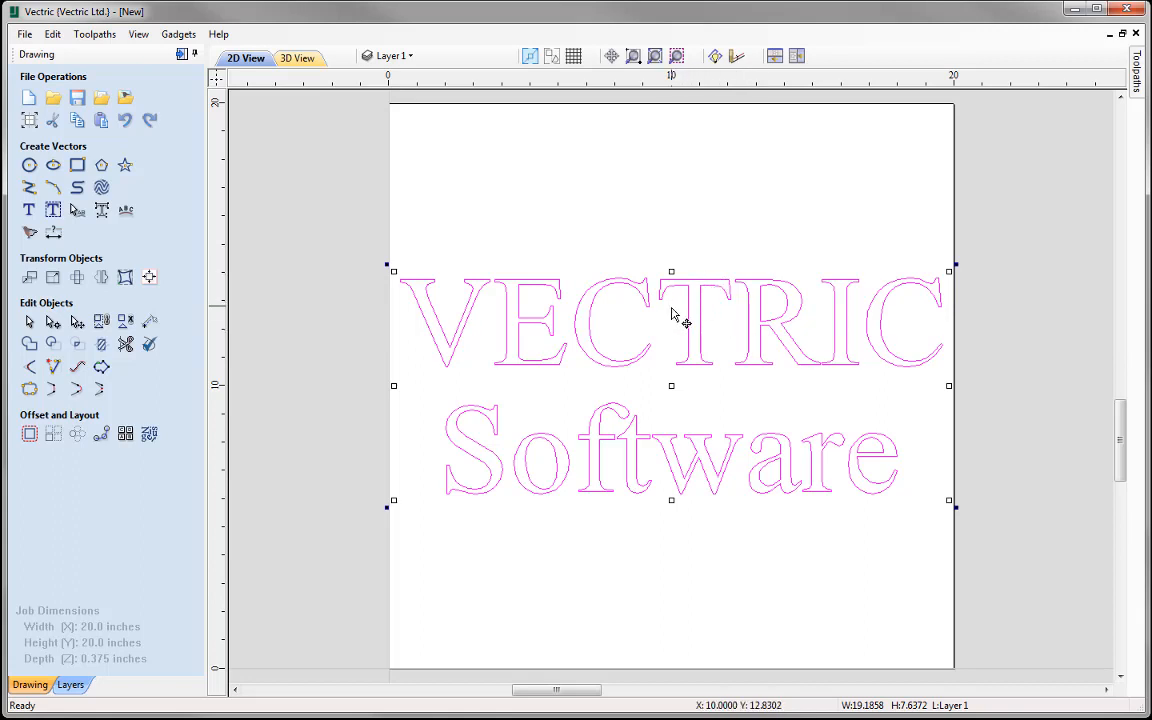
# Start interactive text editing, try tightening the kerning between V and E in VECTRIC, and set it slightly wider than the original.
pyautogui.click(77, 212)
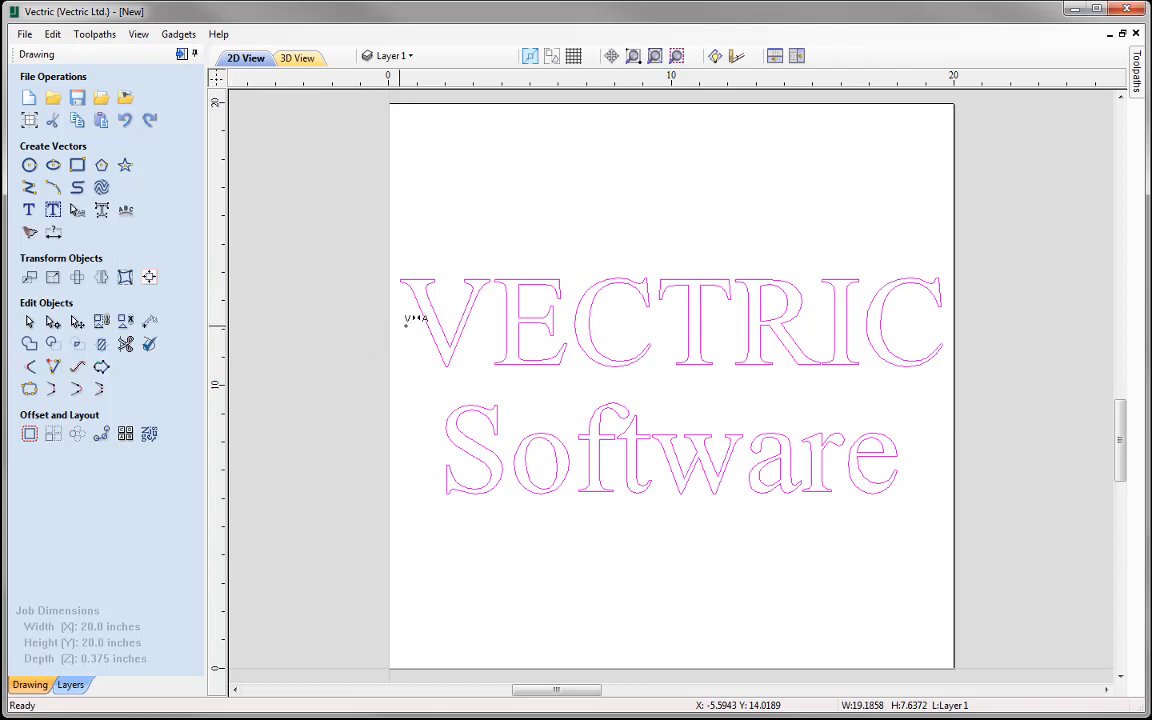
pyautogui.click(485, 328)
pyautogui.click(485, 324)
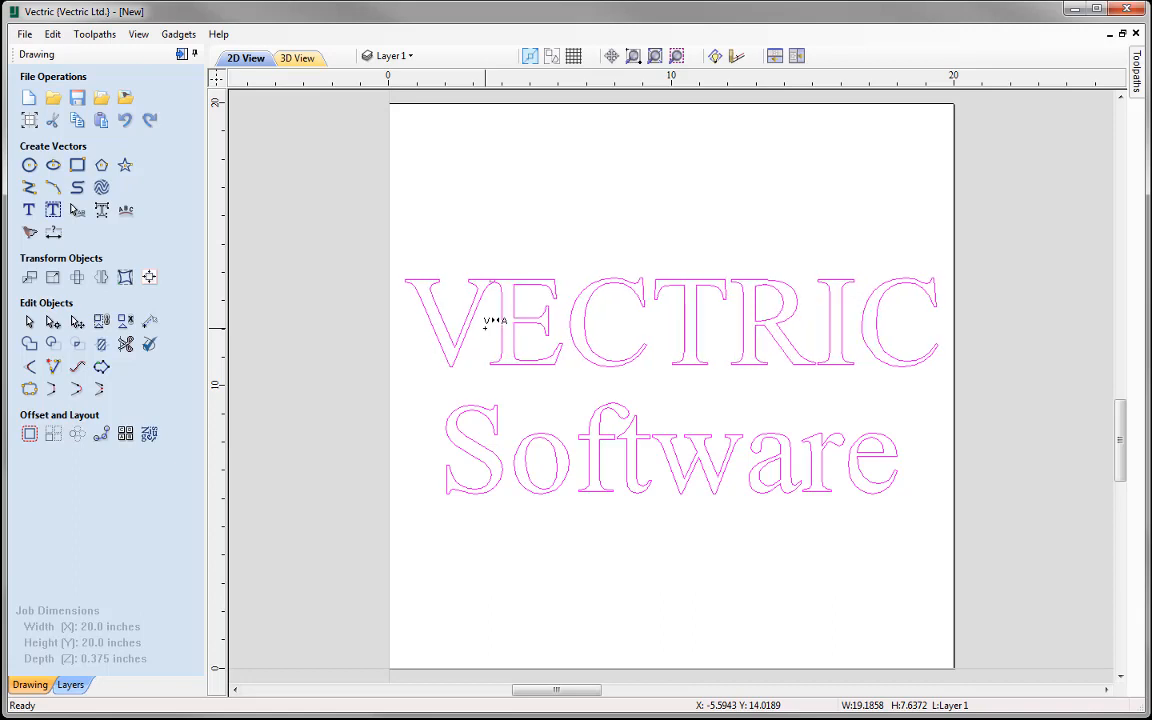
pyautogui.click(485, 324)
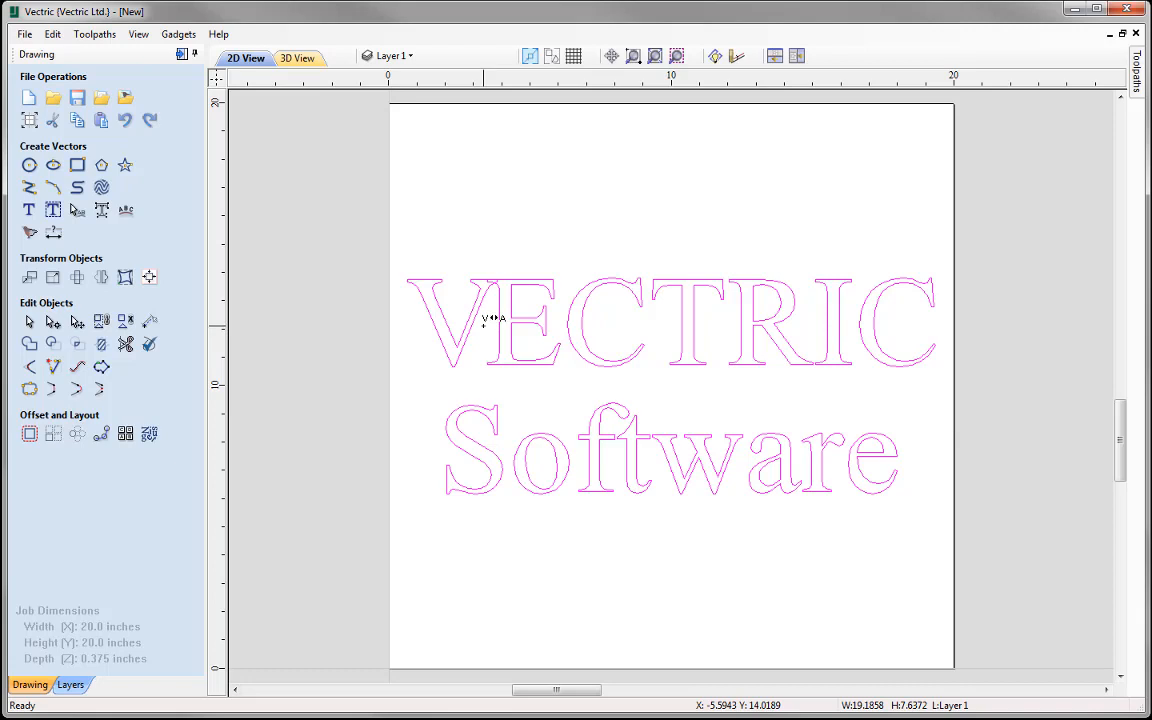
pyautogui.keyDown('shift'); pyautogui.click(484, 326); pyautogui.keyUp('shift')
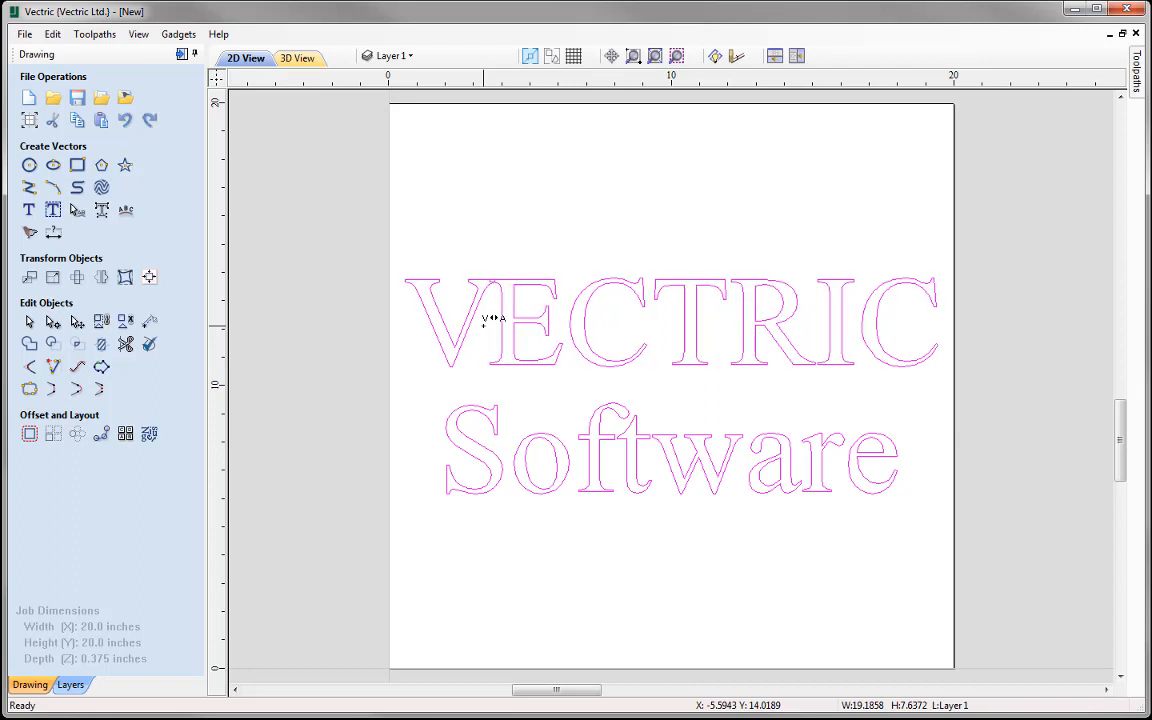
pyautogui.keyDown('shift'); pyautogui.click(483, 325); pyautogui.keyUp('shift')
pyautogui.keyDown('shift'); pyautogui.click(483, 325); pyautogui.keyUp('shift')
pyautogui.keyDown('shift'); pyautogui.click(483, 325); pyautogui.keyUp('shift')
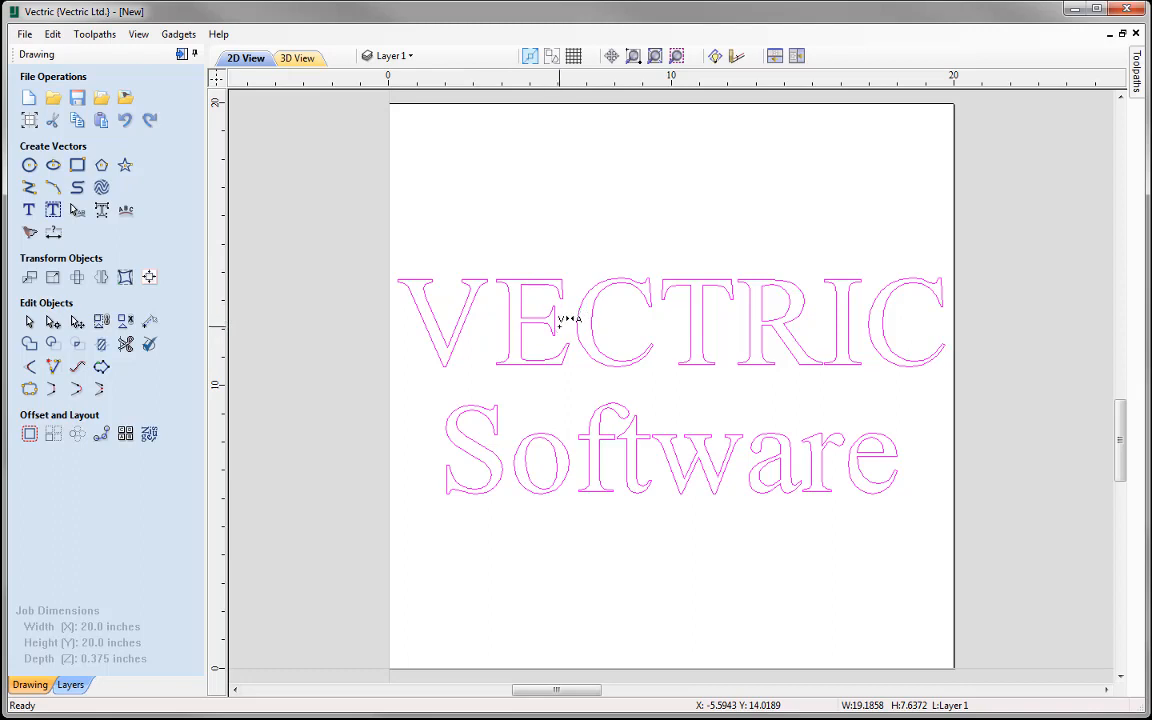
# Try tightening the kerning between C and T in VECTRIC until the two letters overlap.
pyautogui.click(658, 323)
pyautogui.click(658, 323)
pyautogui.click(658, 323)
pyautogui.click(658, 323)
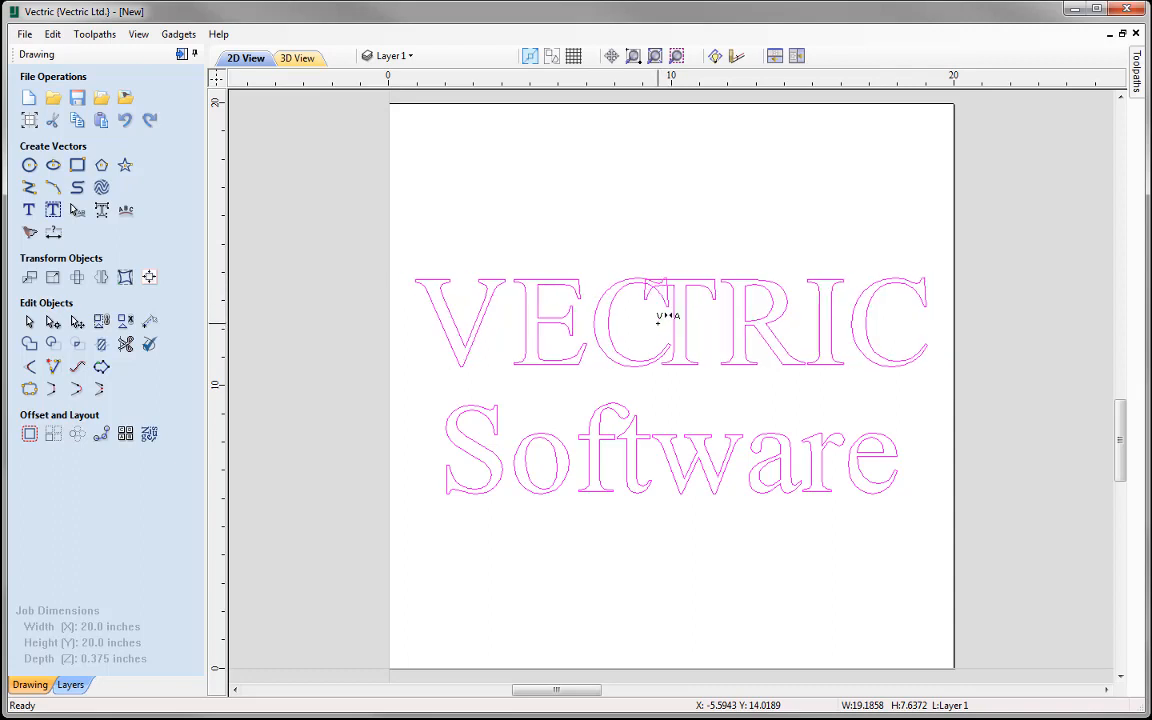
pyautogui.click(658, 322)
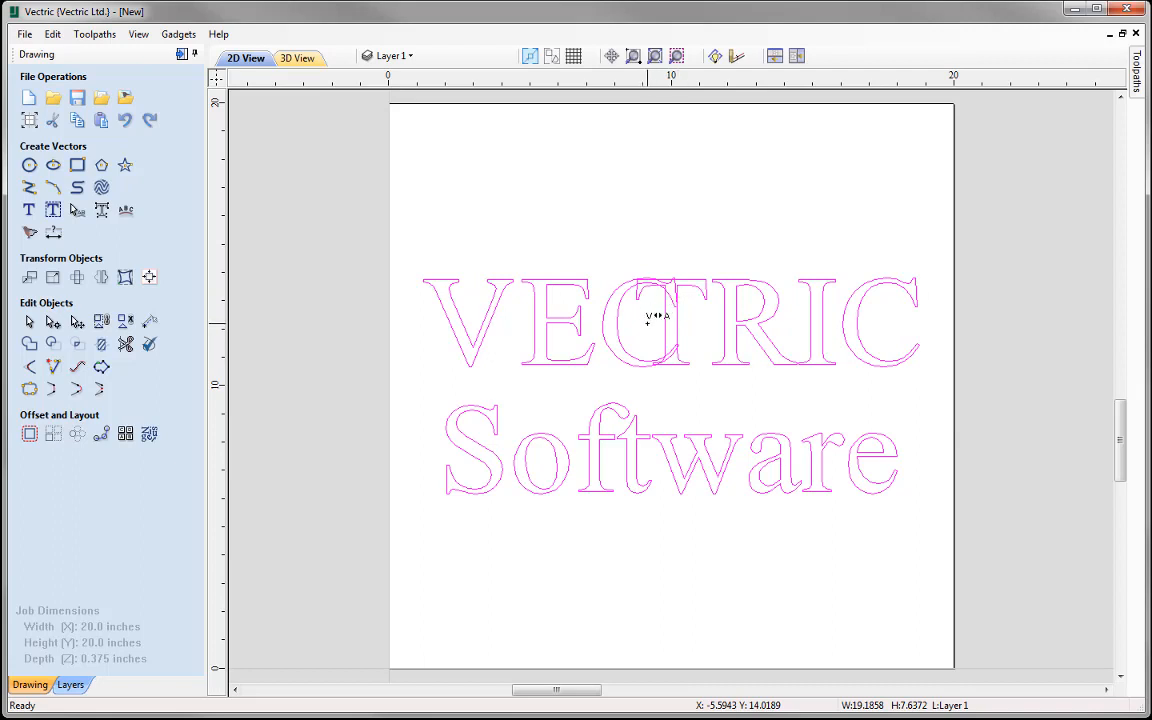
# Widen the kerning between C and T in VECTRIC to a large gap, and bring it back to the original spacing.
pyautogui.keyDown('shift'); pyautogui.click(647, 323); pyautogui.keyUp('shift')
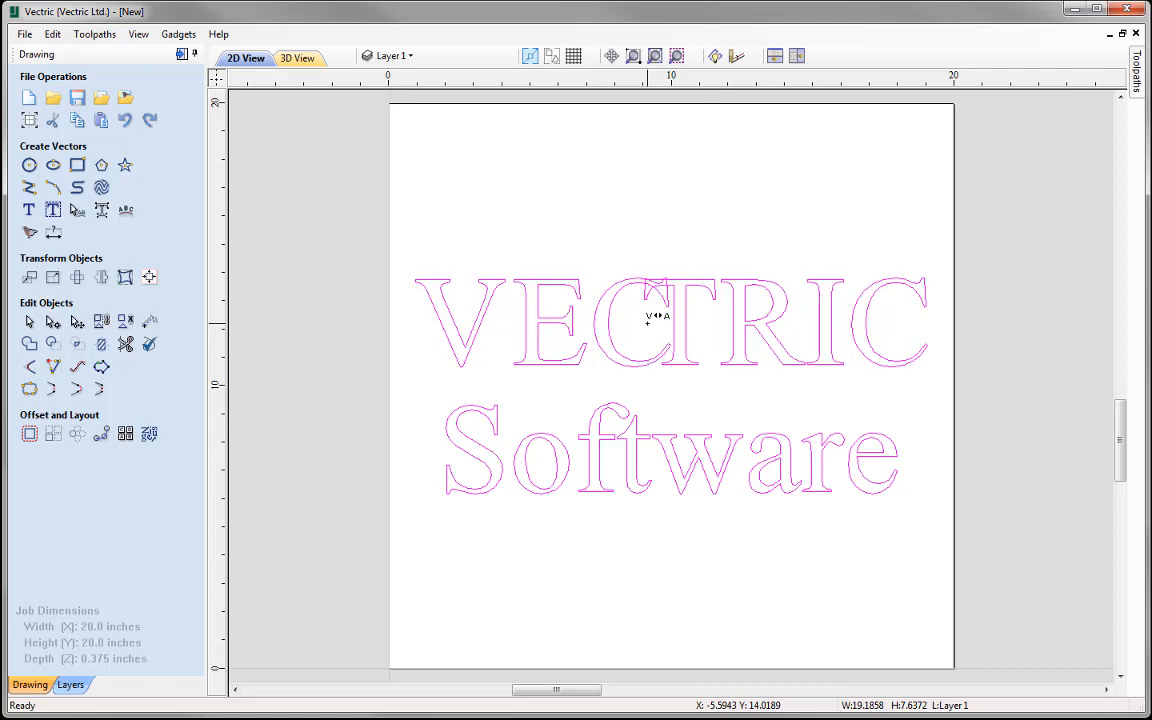
pyautogui.keyDown('shift'); pyautogui.click(647, 323); pyautogui.keyUp('shift')
pyautogui.keyDown('shift'); pyautogui.click(647, 323); pyautogui.keyUp('shift')
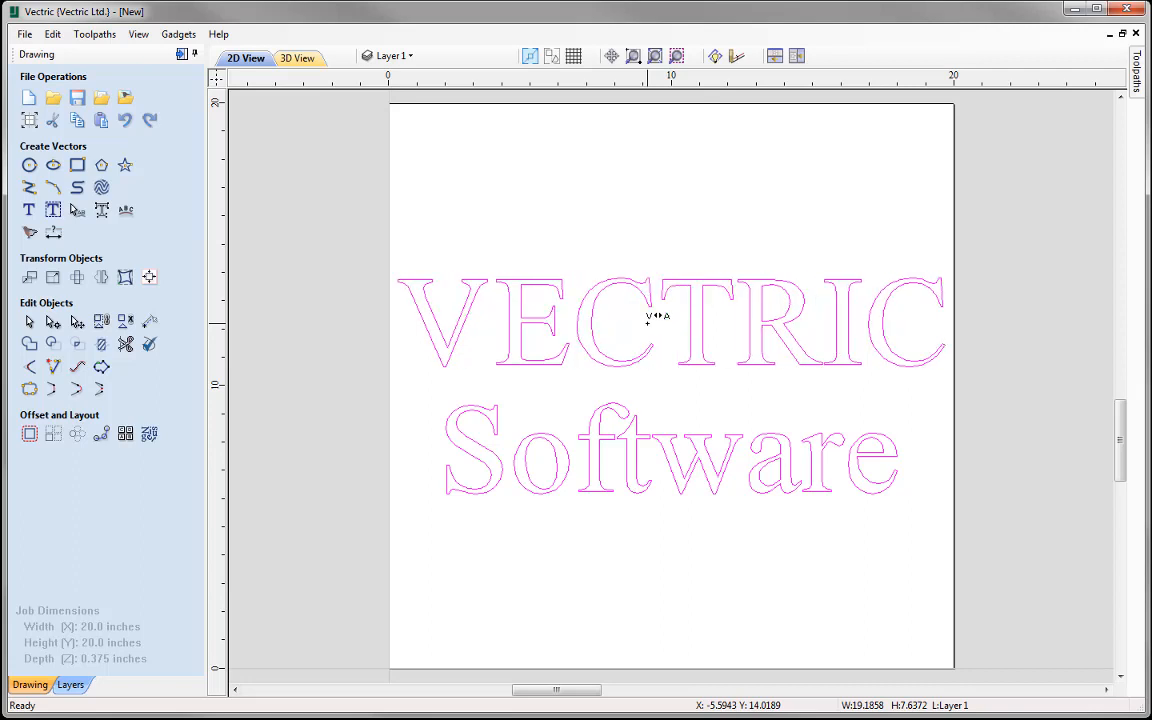
pyautogui.keyDown('shift'); pyautogui.click(647, 322); pyautogui.keyUp('shift')
pyautogui.keyDown('shift'); pyautogui.click(647, 322); pyautogui.keyUp('shift')
pyautogui.keyDown('shift'); pyautogui.click(647, 322); pyautogui.keyUp('shift')
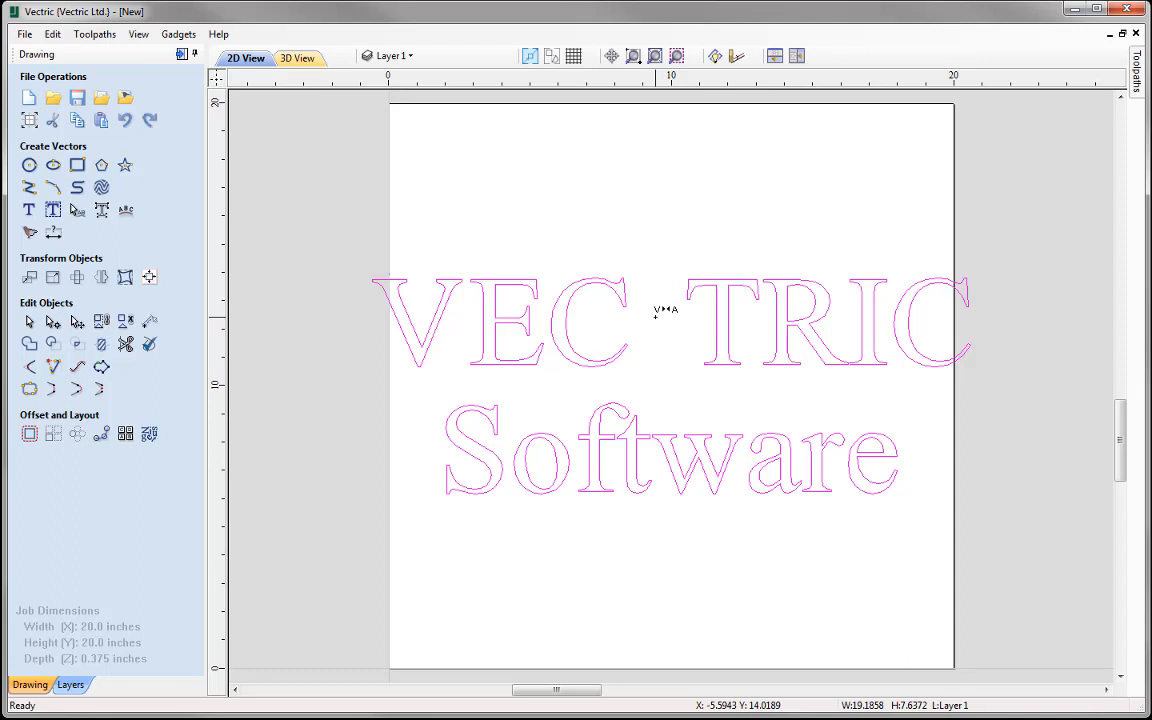
pyautogui.press('Left')
pyautogui.press('Left')
pyautogui.press('Left')
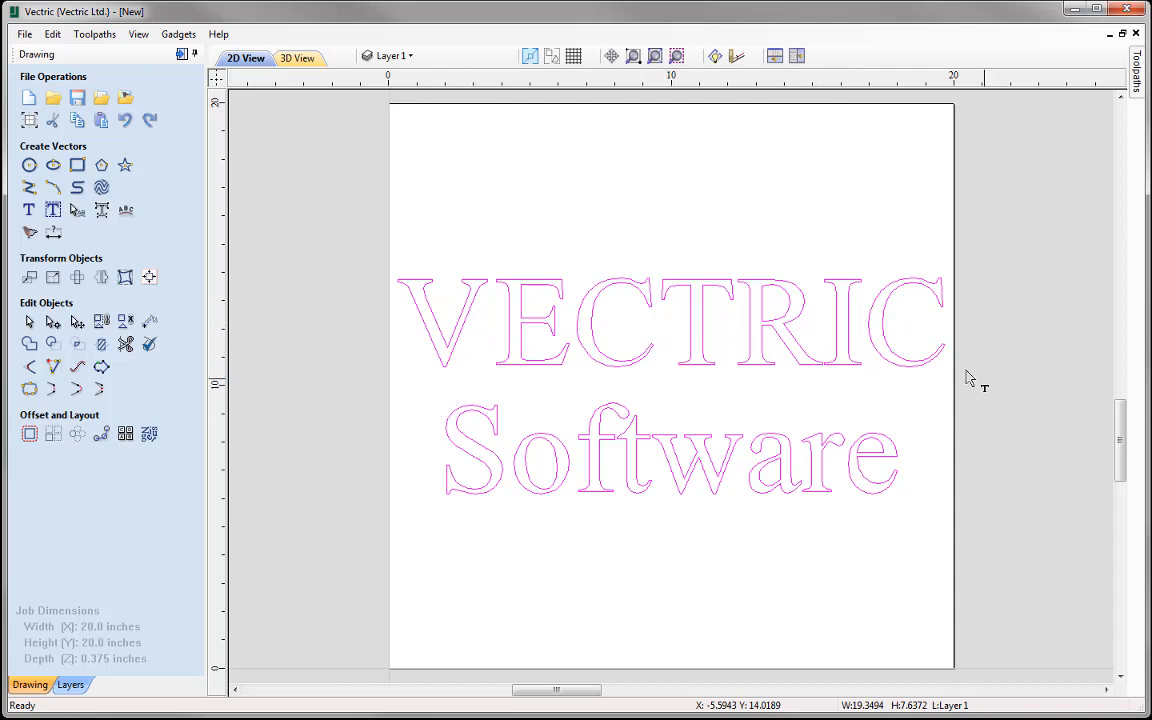
# Widen the kerning slightly between R and I, T and R, and C and T in VECTRIC.
pyautogui.keyDown('shift'); pyautogui.click(822, 326); pyautogui.keyUp('shift')
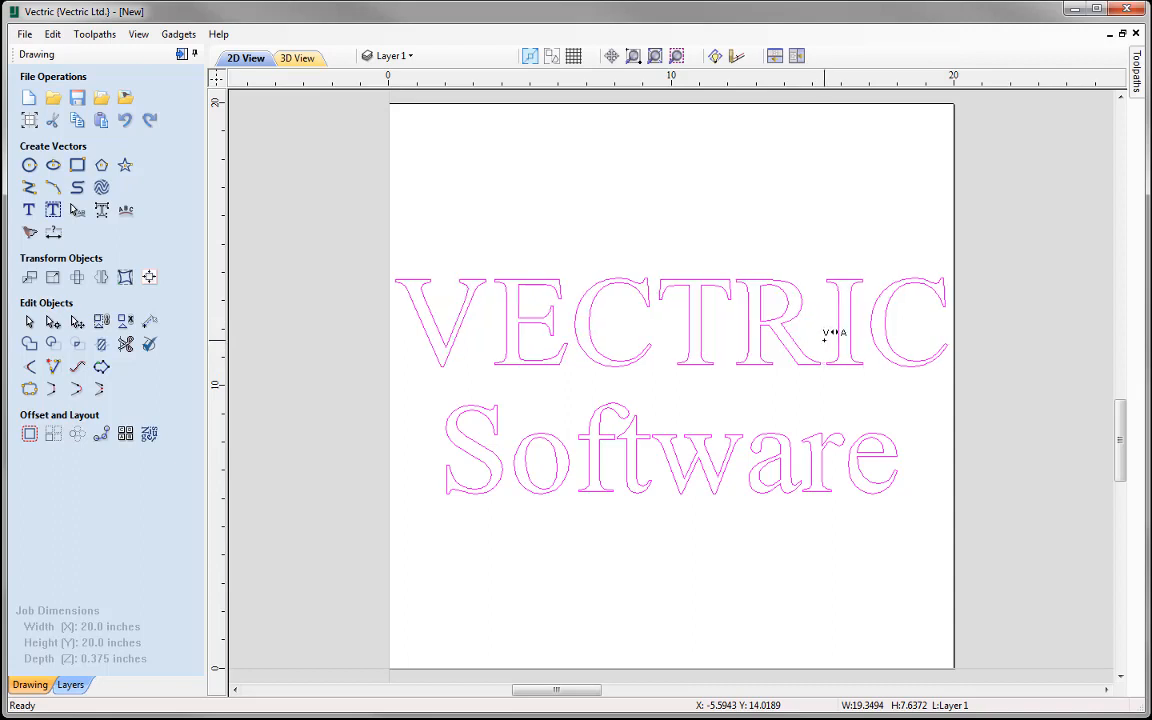
pyautogui.keyDown('shift'); pyautogui.click(735, 320); pyautogui.keyUp('shift')
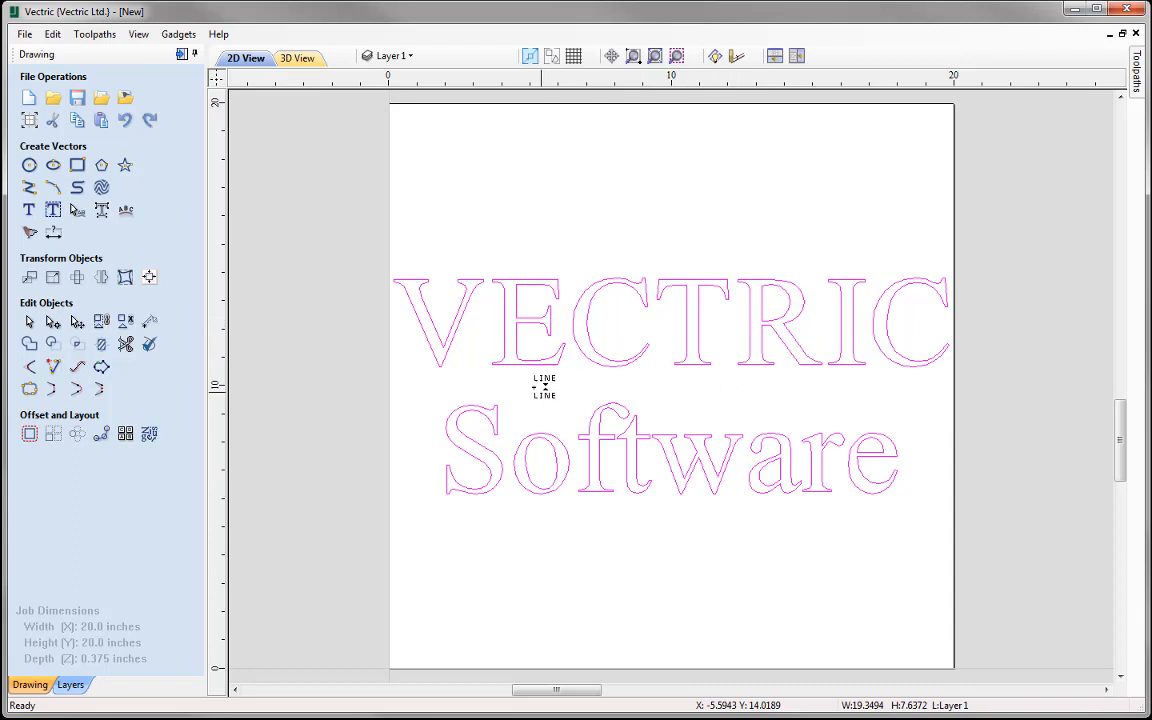
pyautogui.keyDown('shift'); pyautogui.click(656, 330); pyautogui.keyUp('shift')
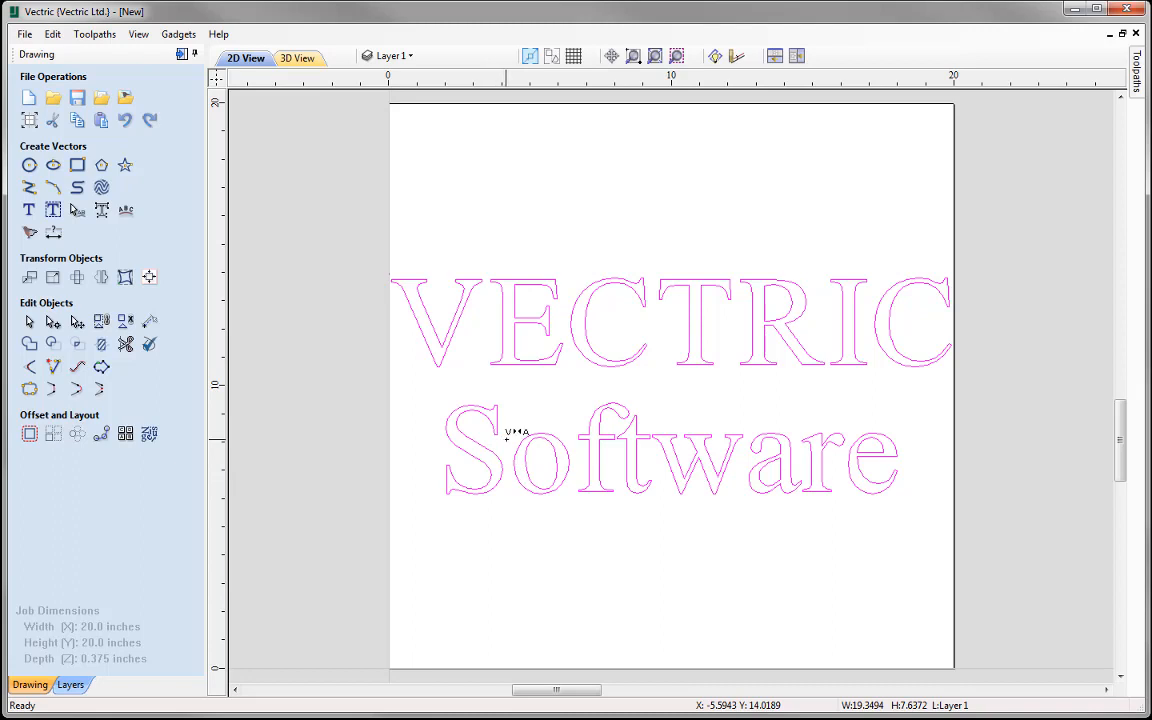
# Adjust the kerning in Software by tightening S–o, o–f and w–a and widening f–t.
pyautogui.moveTo(516, 440); pyautogui.dragTo(516, 436)
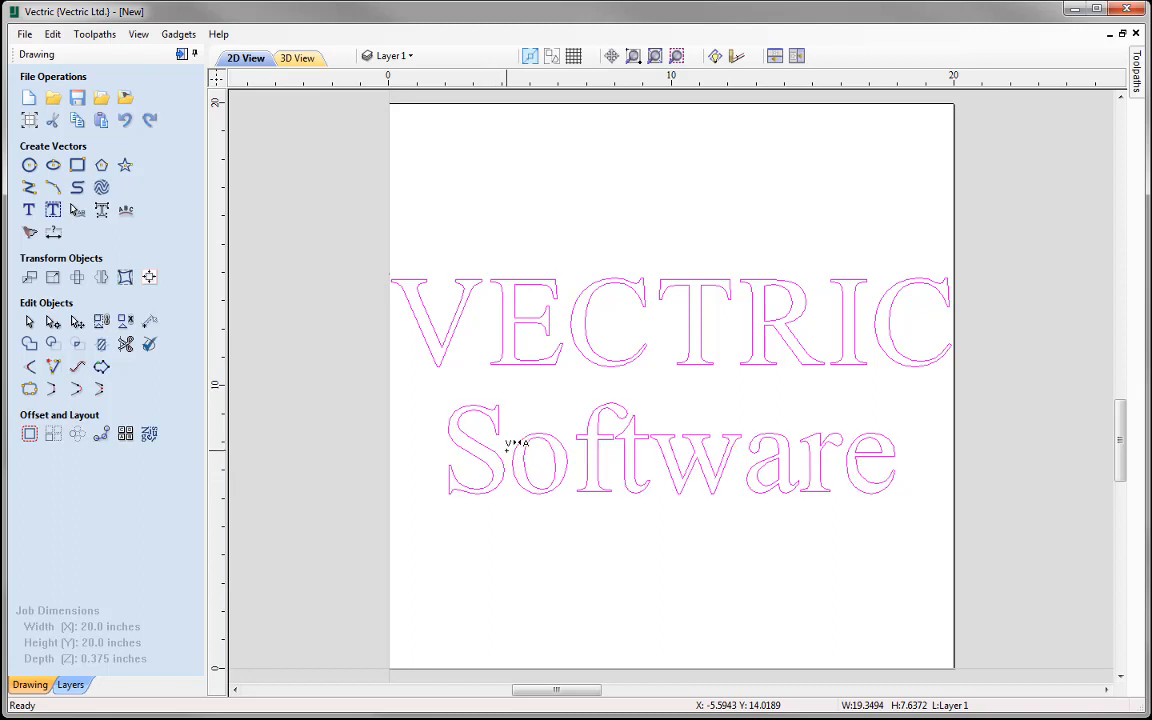
pyautogui.click(566, 434)
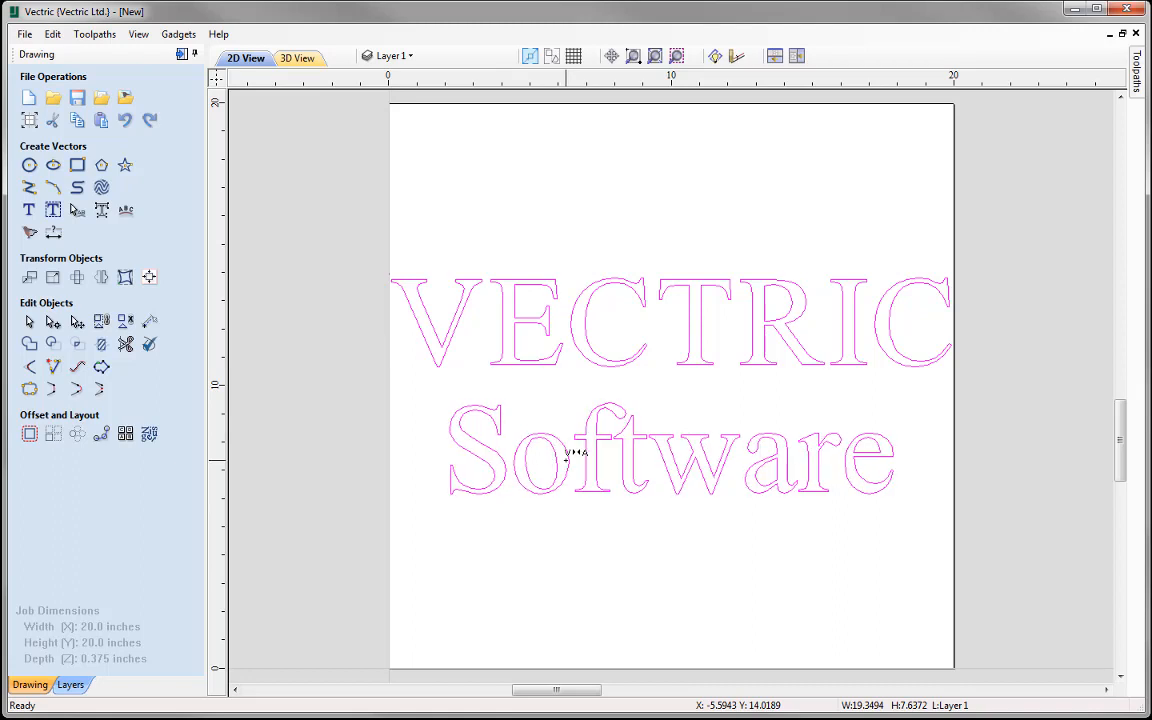
pyautogui.keyDown('shift'); pyautogui.click(610, 431); pyautogui.keyUp('shift')
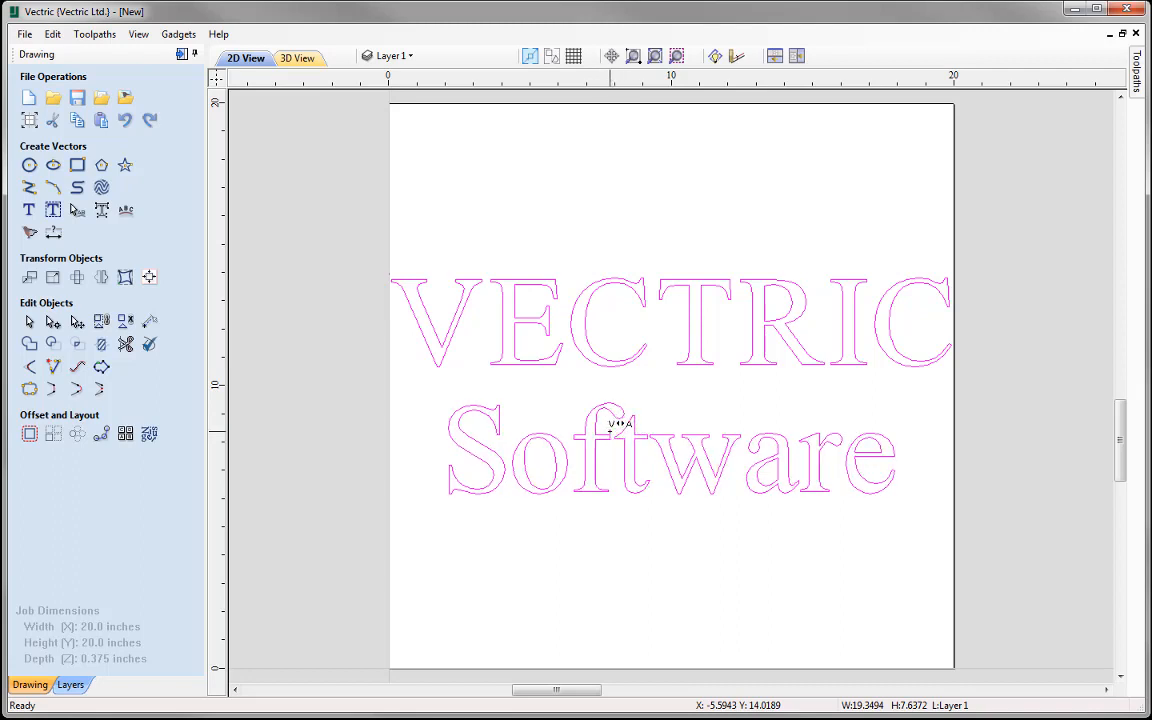
pyautogui.keyDown('shift'); pyautogui.click(609, 430); pyautogui.keyUp('shift')
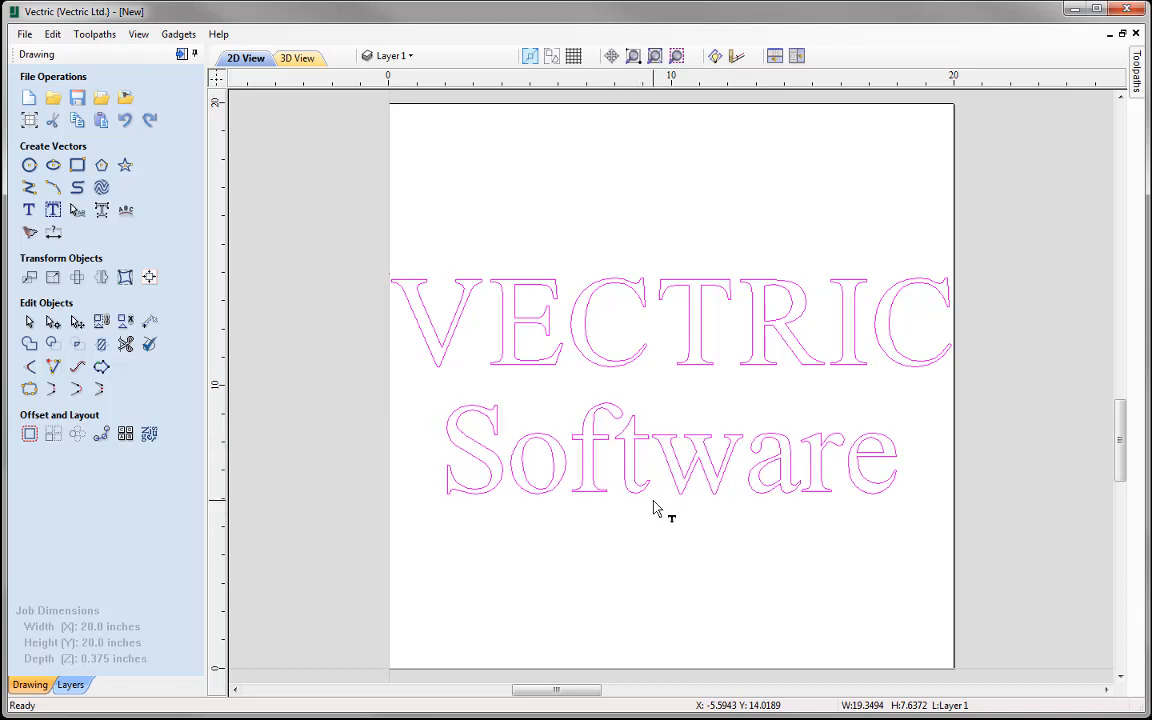
pyautogui.click(743, 435)
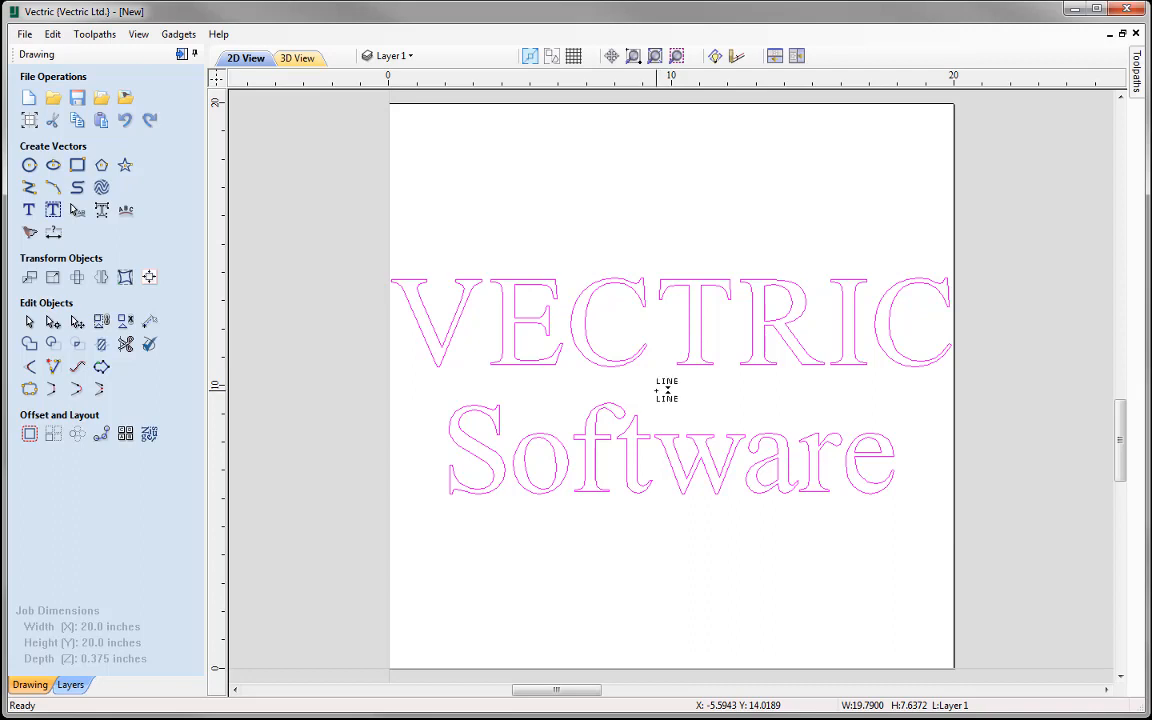
# Try reducing the line spacing between VECTRIC and Software, first slightly and again until the lines nearly touch, restoring it each time.
pyautogui.moveTo(667, 390)
pyautogui.mouseDown()
pyautogui.moveTo(661, 381)
pyautogui.moveTo(663, 404)
pyautogui.moveTo(663, 377)
pyautogui.mouseUp()
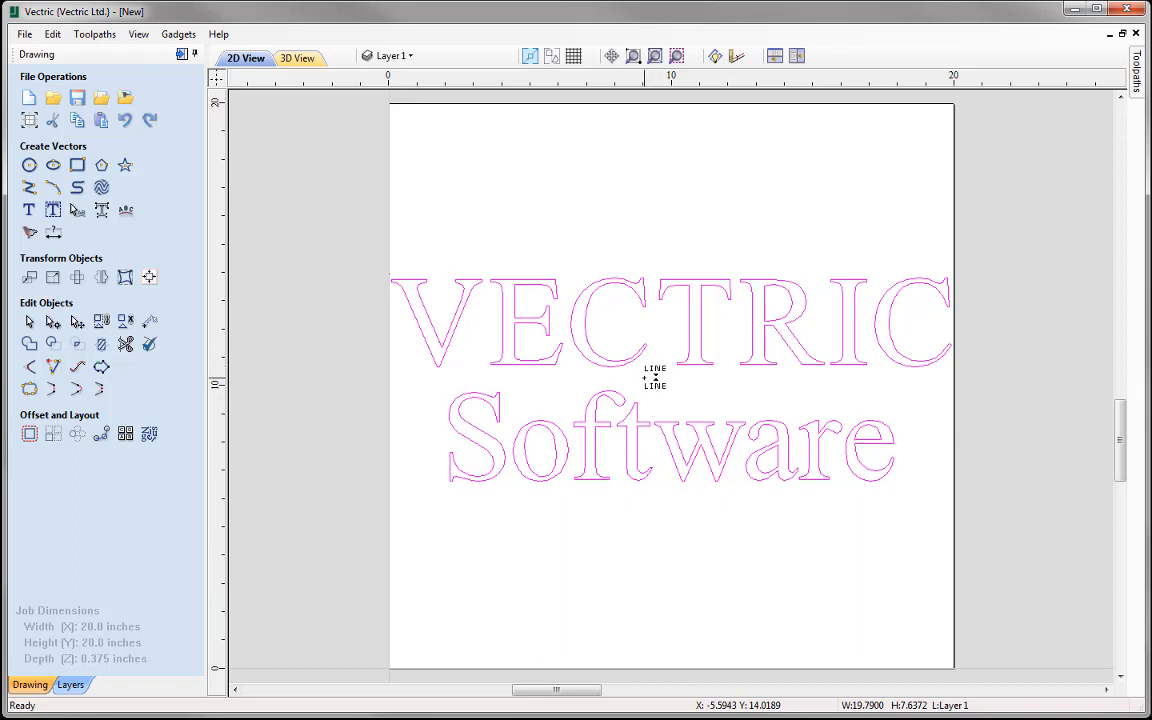
pyautogui.keyDown('shift'); pyautogui.click(646, 382); pyautogui.keyUp('shift')
pyautogui.keyDown('shift'); pyautogui.click(646, 382); pyautogui.keyUp('shift')
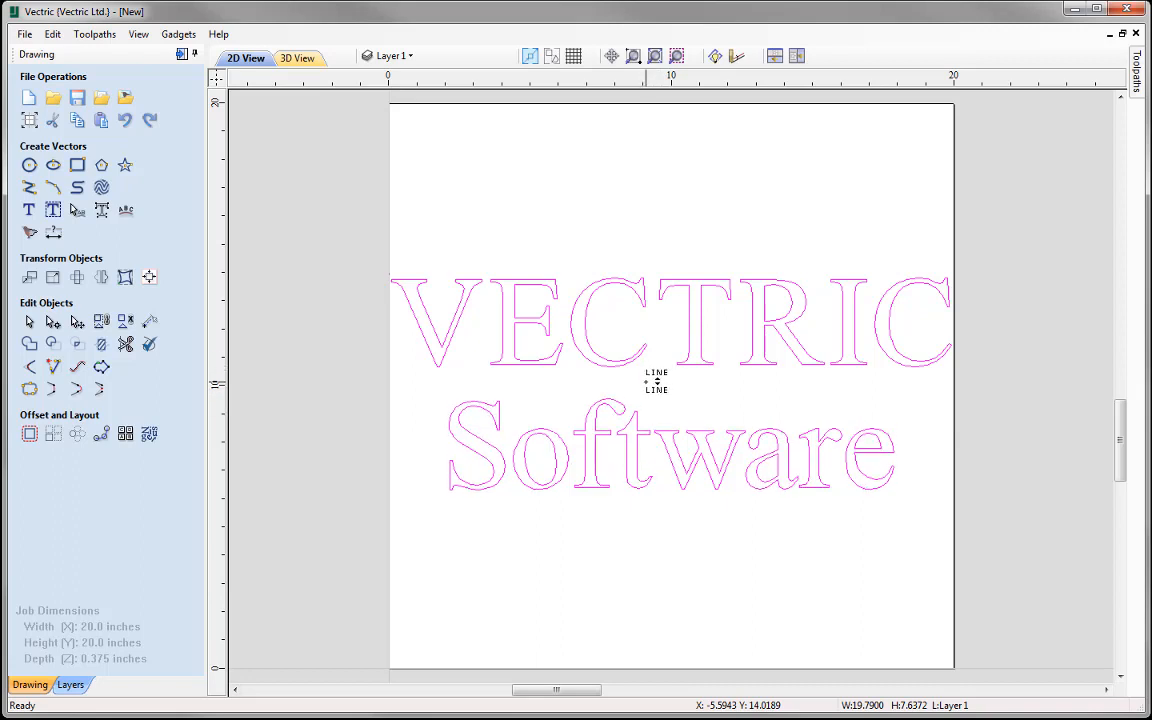
pyautogui.keyDown('shift'); pyautogui.click(646, 382); pyautogui.keyUp('shift')
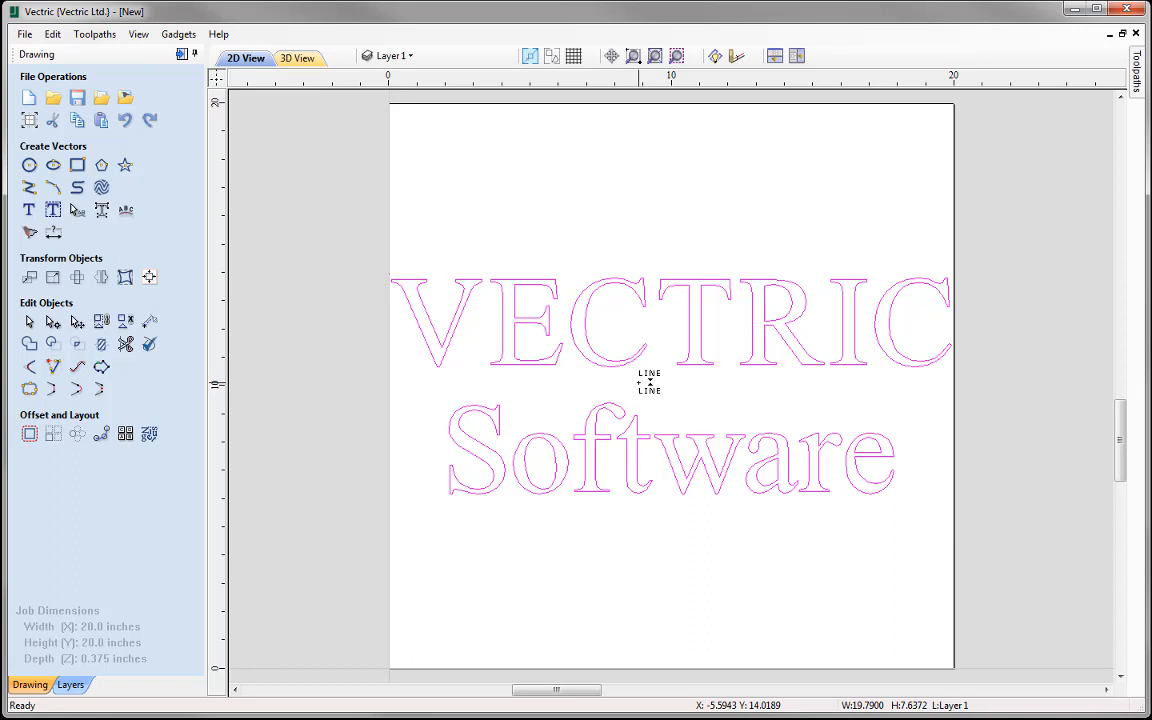
pyautogui.click(639, 383)
pyautogui.click(639, 383)
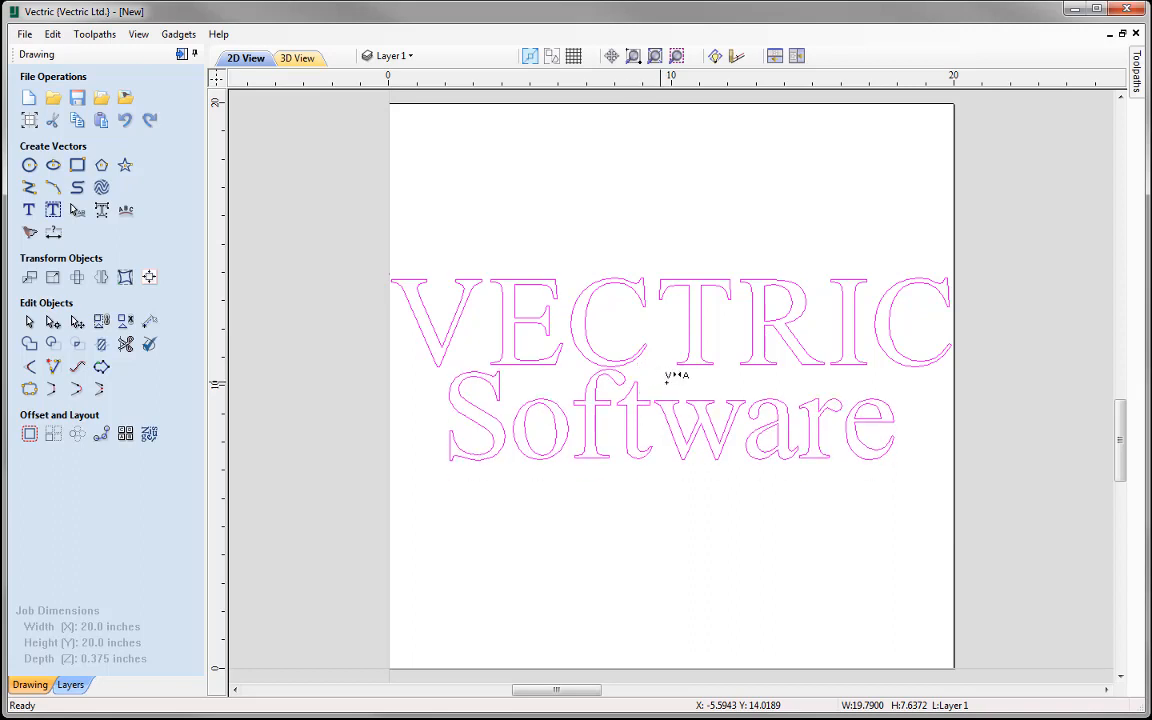
pyautogui.keyDown('shift'); pyautogui.click(563, 366); pyautogui.keyUp('shift')
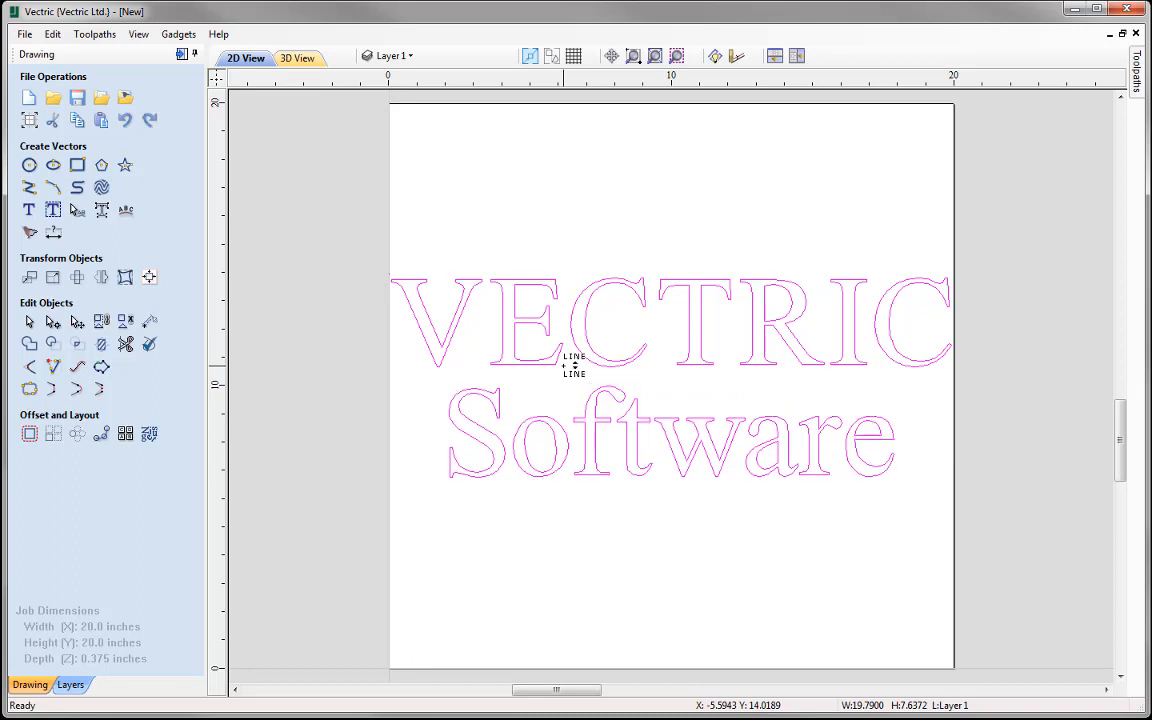
pyautogui.keyDown('shift'); pyautogui.click(566, 366); pyautogui.keyUp('shift')
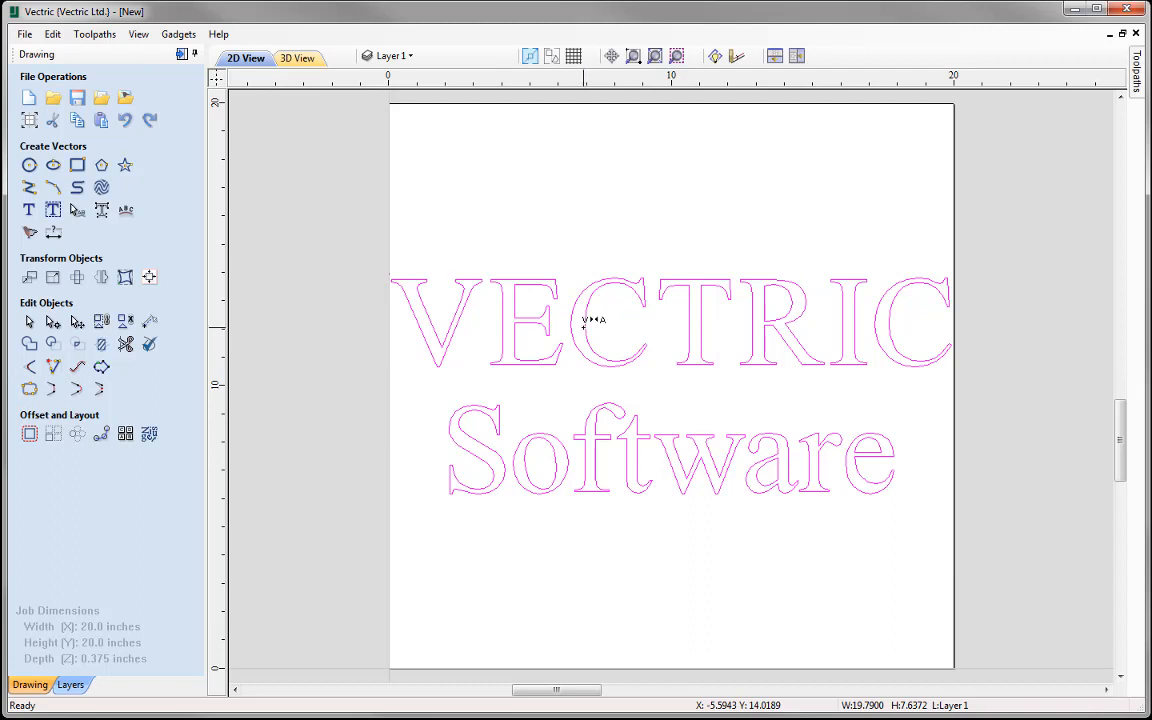
# Break the text block into separate lines, and move the VECTRIC line up away from Software.
pyautogui.rightClick(585, 330)
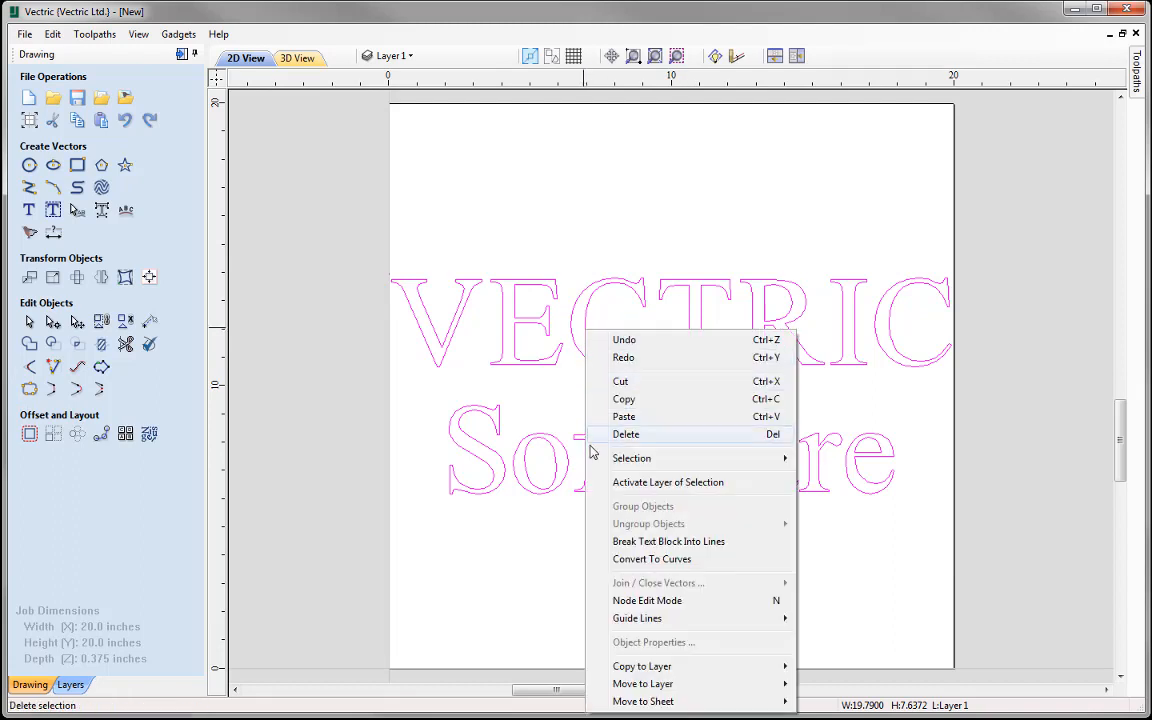
pyautogui.click(731, 543)
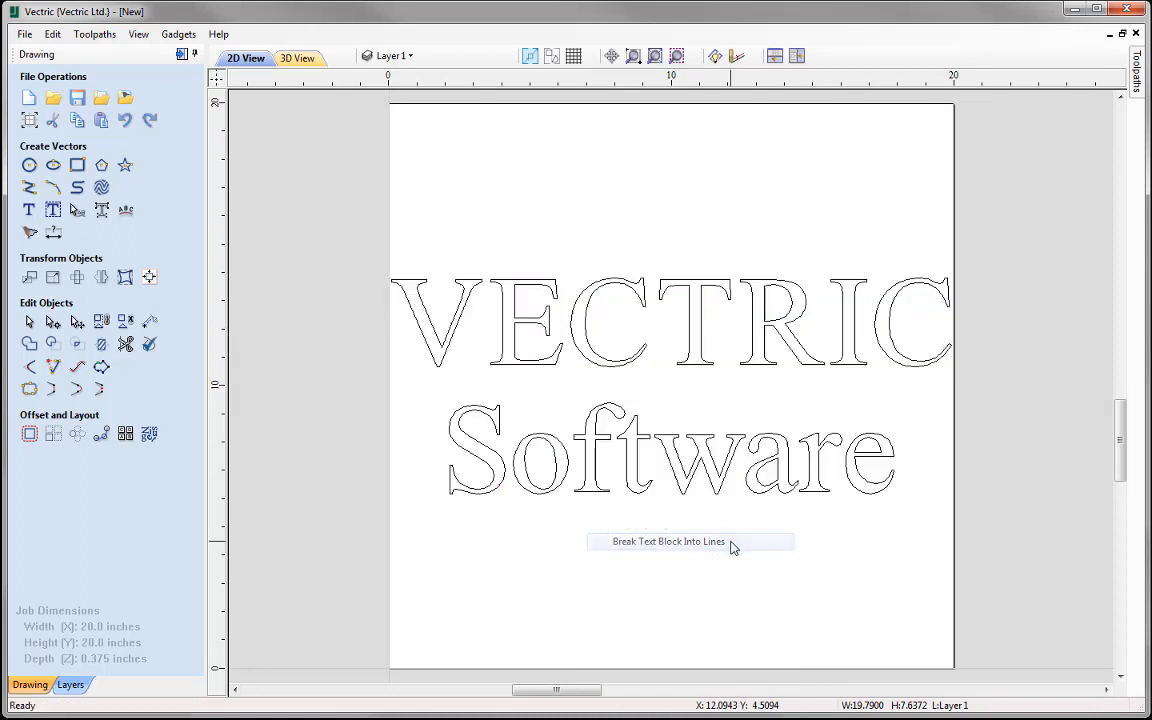
pyautogui.click(702, 362)
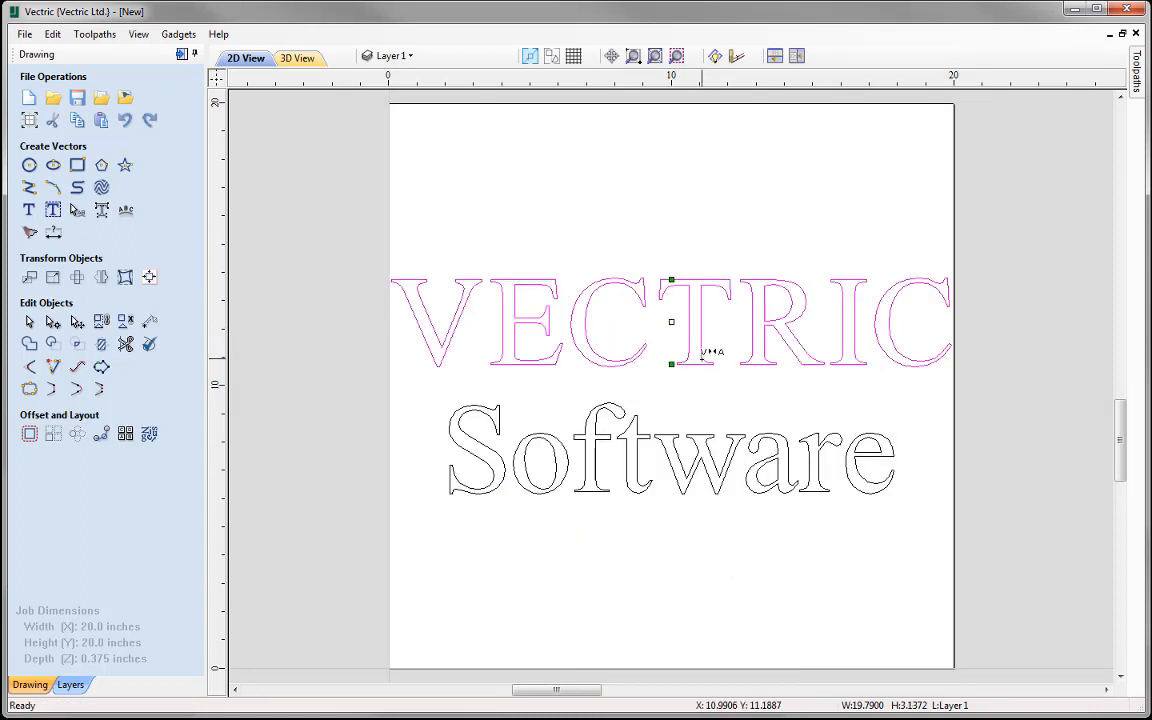
pyautogui.click(662, 405)
pyautogui.click(712, 370)
pyautogui.moveTo(673, 321); pyautogui.dragTo(673, 288)
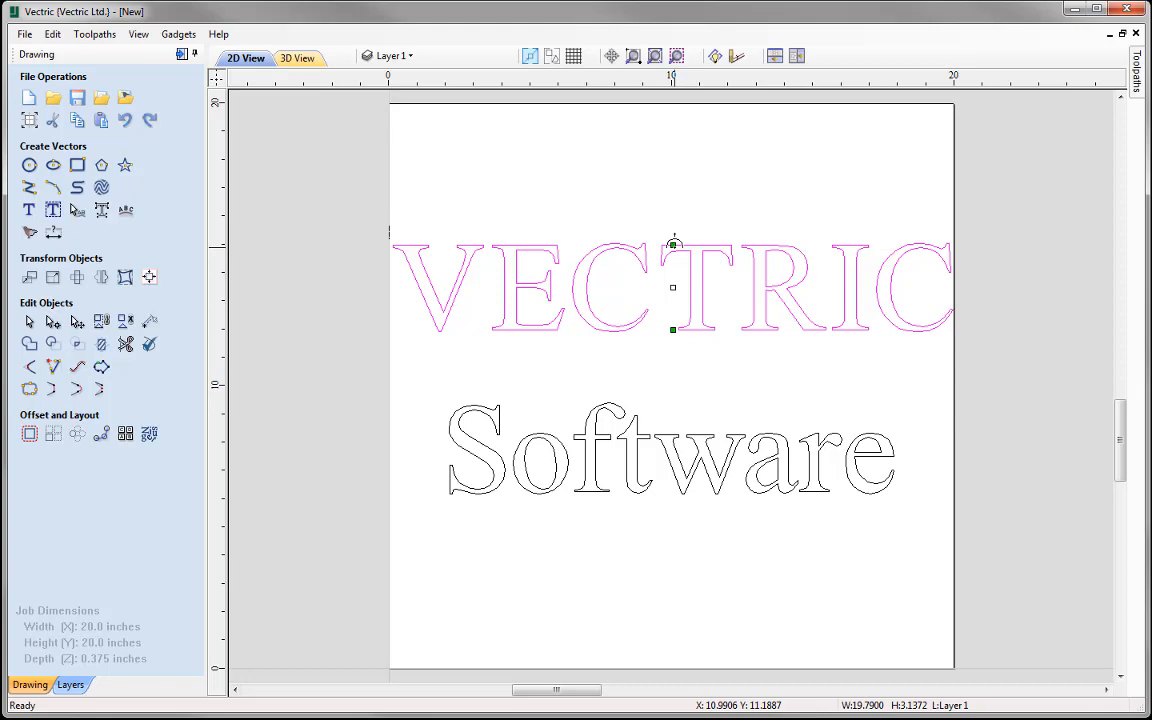
# Bend the VECTRIC line into an upward arch, and tighten its C–T and R–I kerning.
pyautogui.moveTo(673, 243)
pyautogui.mouseDown()
pyautogui.moveTo(676, 170)
pyautogui.moveTo(702, 147)
pyautogui.moveTo(672, 112)
pyautogui.moveTo(686, 186)
pyautogui.moveTo(673, 245)
pyautogui.mouseUp()
pyautogui.moveTo(673, 330); pyautogui.dragTo(636, 330)
pyautogui.moveTo(673, 241); pyautogui.dragTo(673, 128)
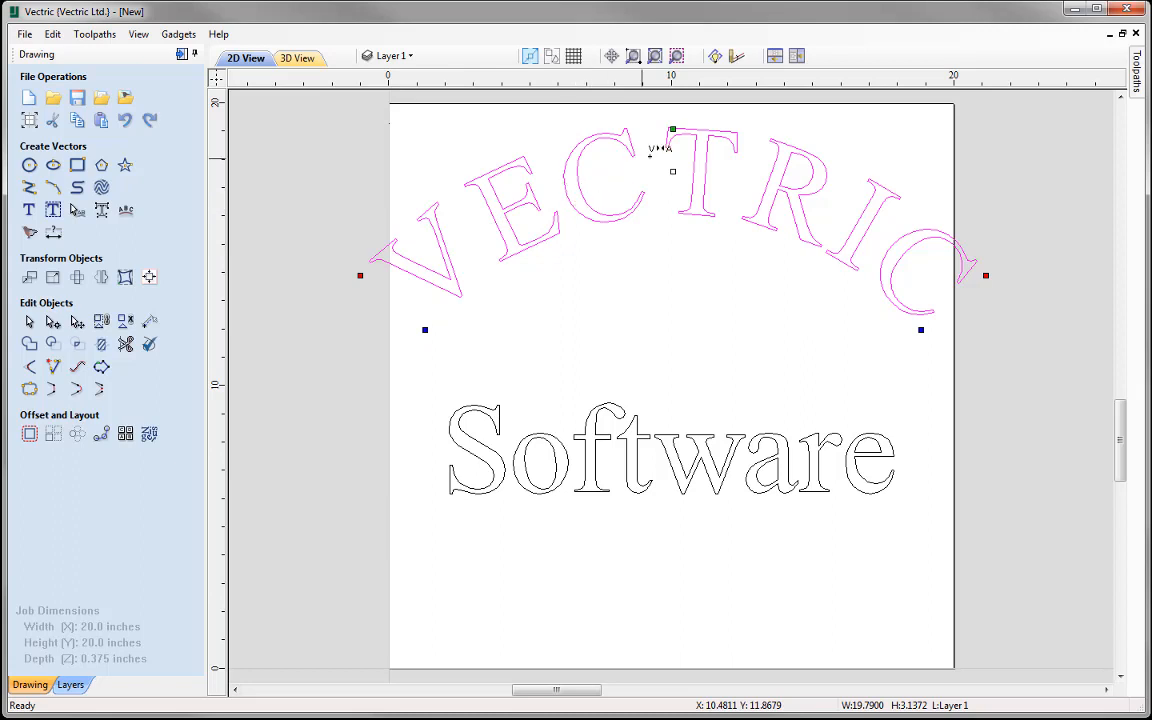
pyautogui.moveTo(658, 167); pyautogui.dragTo(745, 176)
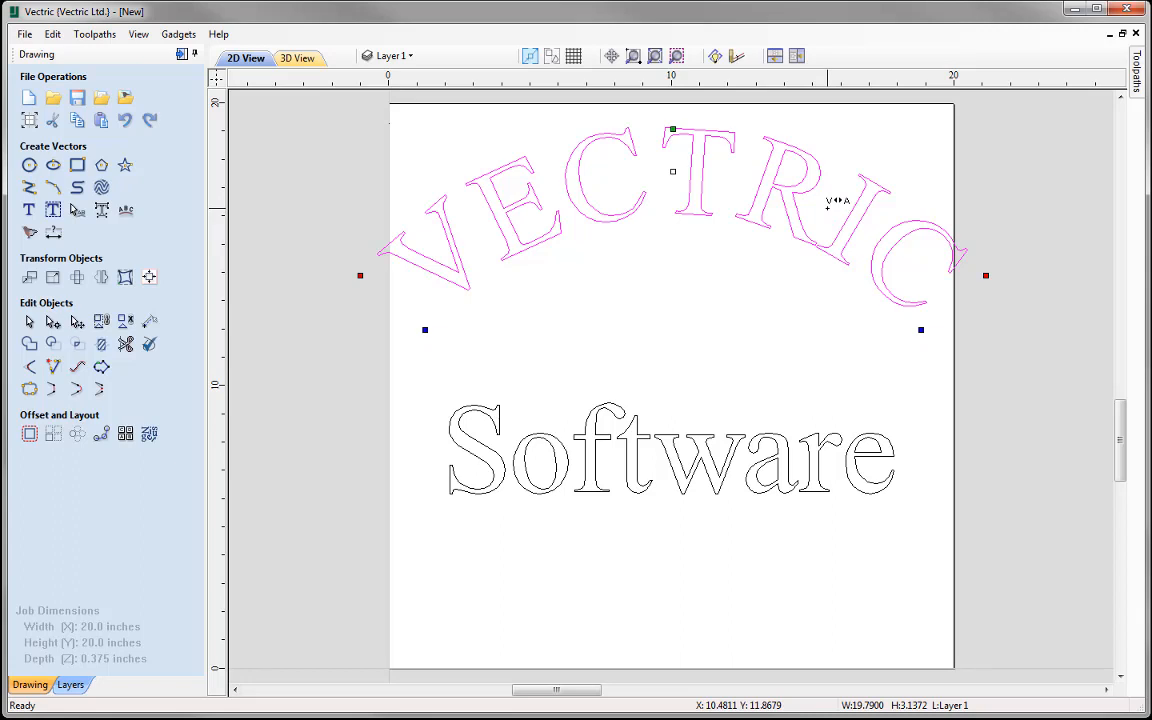
# Widen the R–I kerning in the arched VECTRIC line.
pyautogui.press('Right')
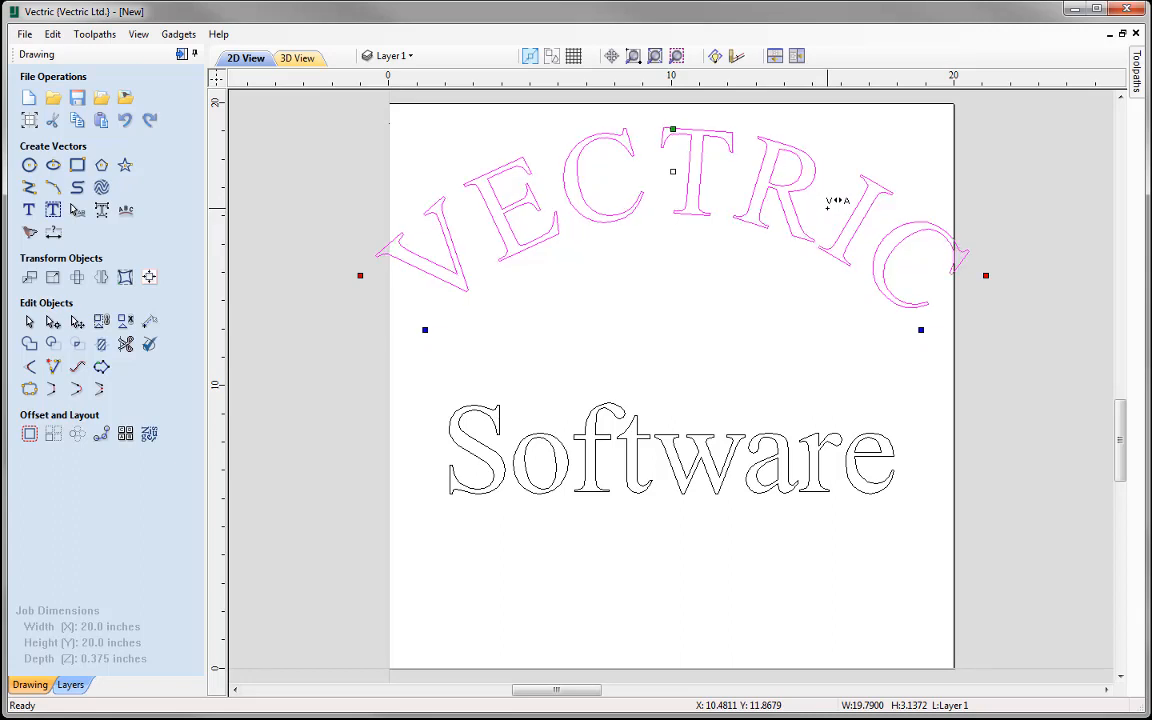
pyautogui.press('Right')
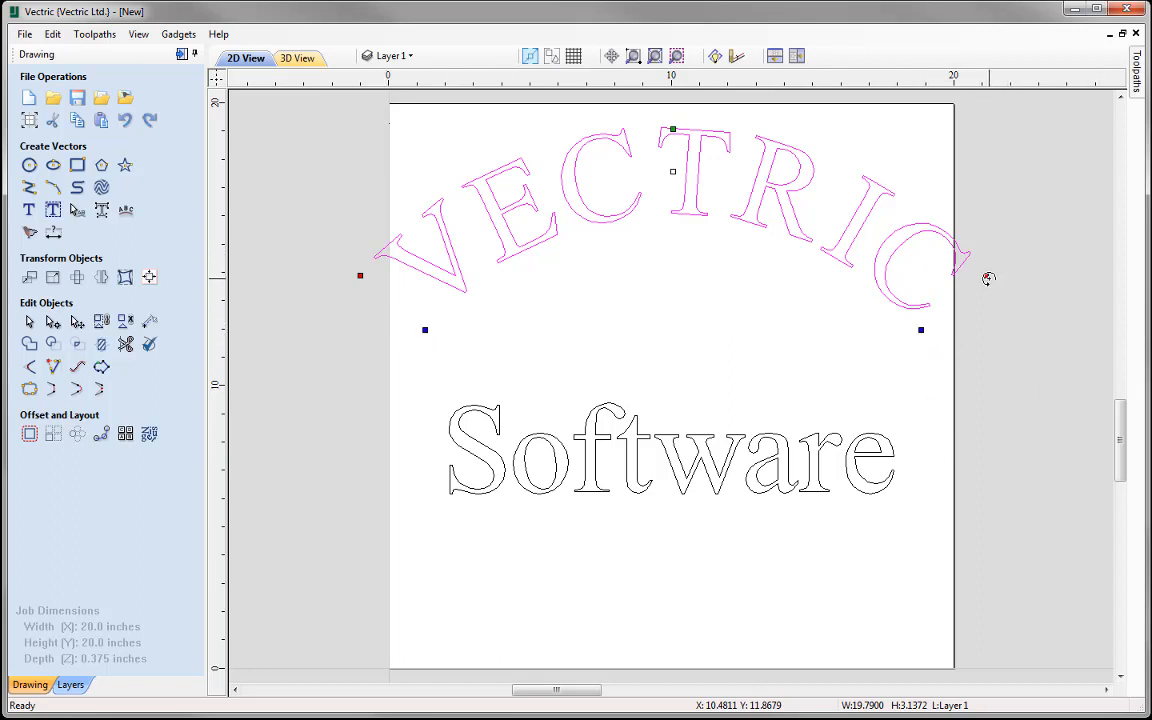
# Try rotating the VECTRIC line around its arc and adjusting the bend of the arch.
pyautogui.moveTo(987, 273); pyautogui.dragTo(946, 298)
pyautogui.moveTo(980, 271); pyautogui.dragTo(882, 334)
pyautogui.moveTo(921, 332); pyautogui.dragTo(940, 395)
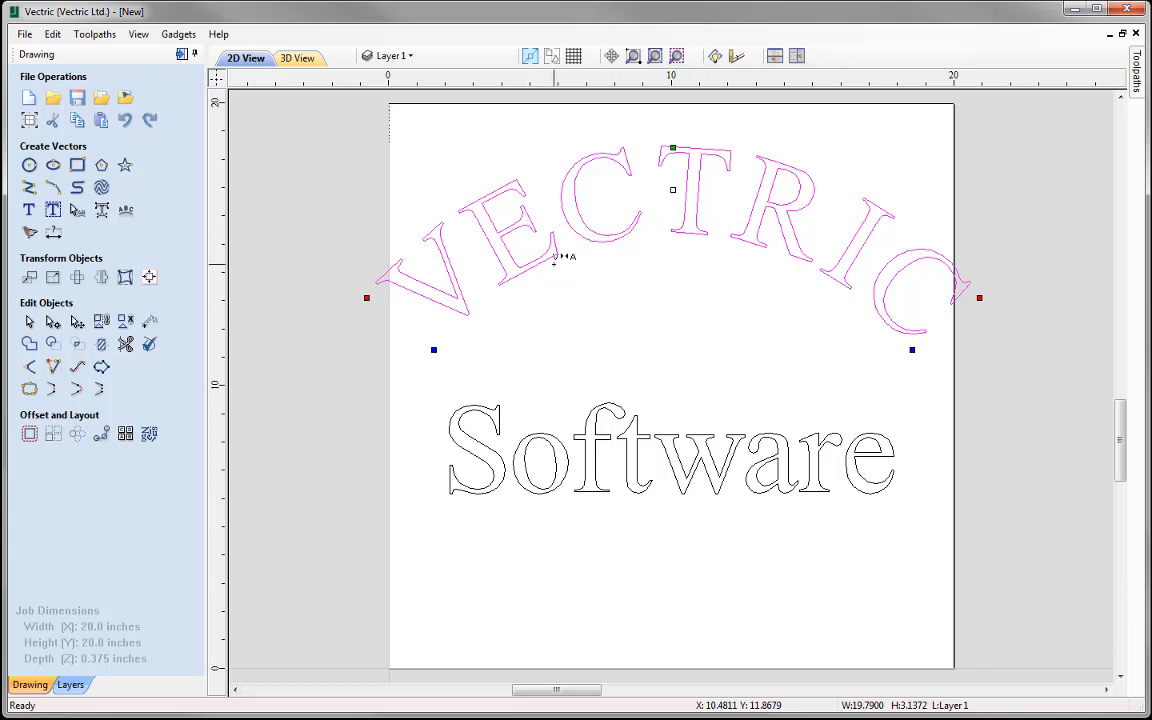
# Change the arched text to read VECTRIC Ltd, and undo that edit together with the last arch adjustment.
pyautogui.click(30, 212)
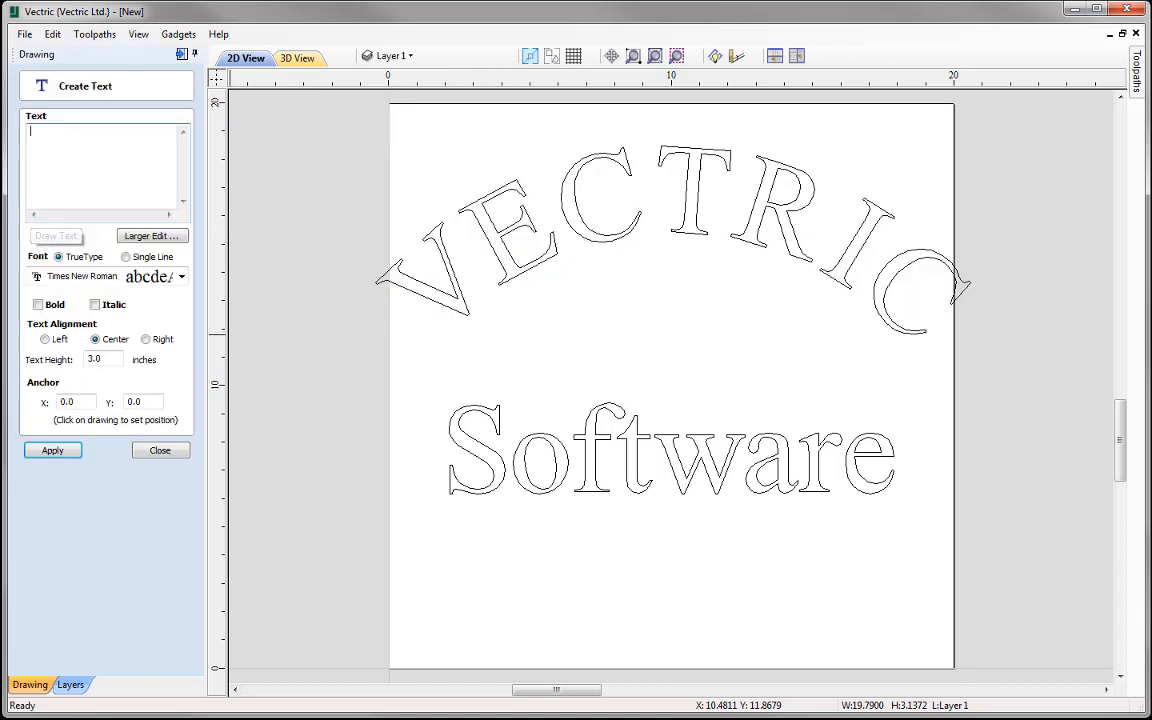
pyautogui.click(535, 275)
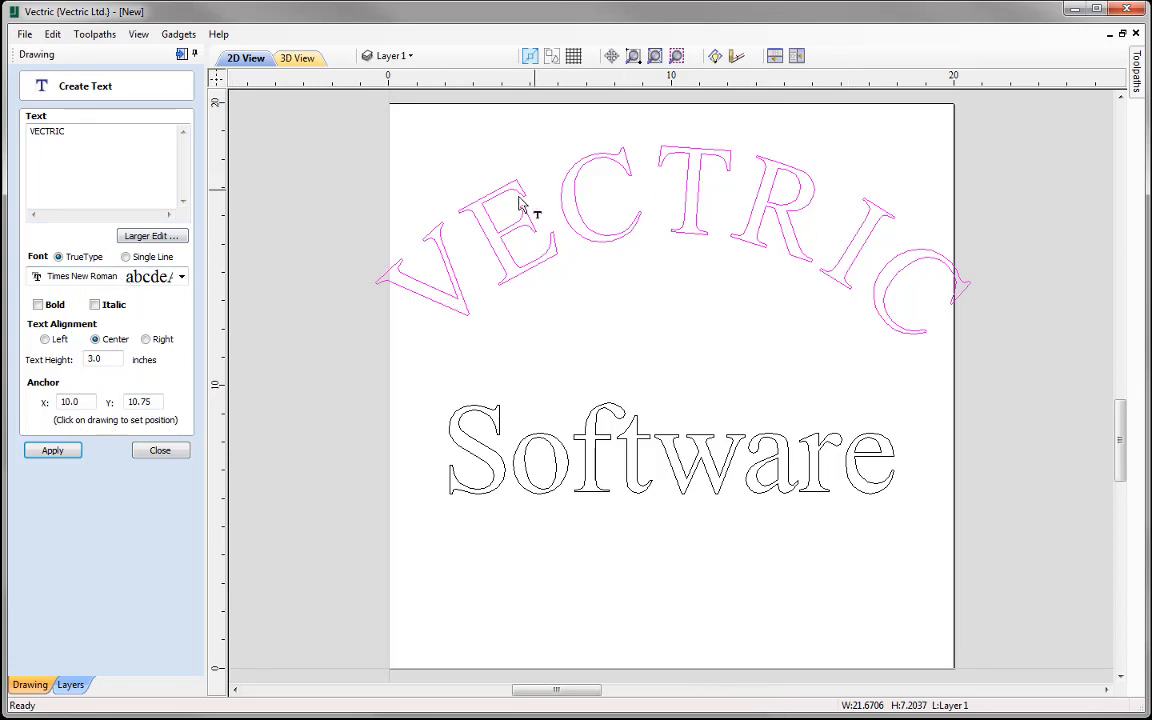
pyautogui.click(96, 132)
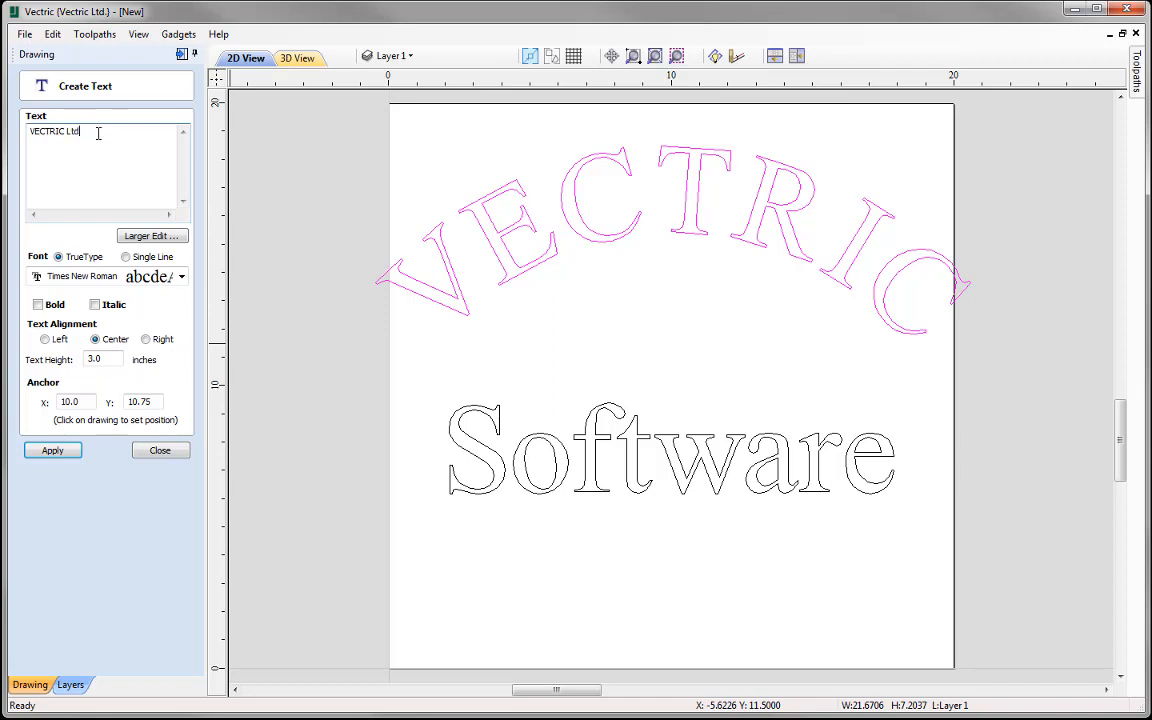
pyautogui.click(52, 450)
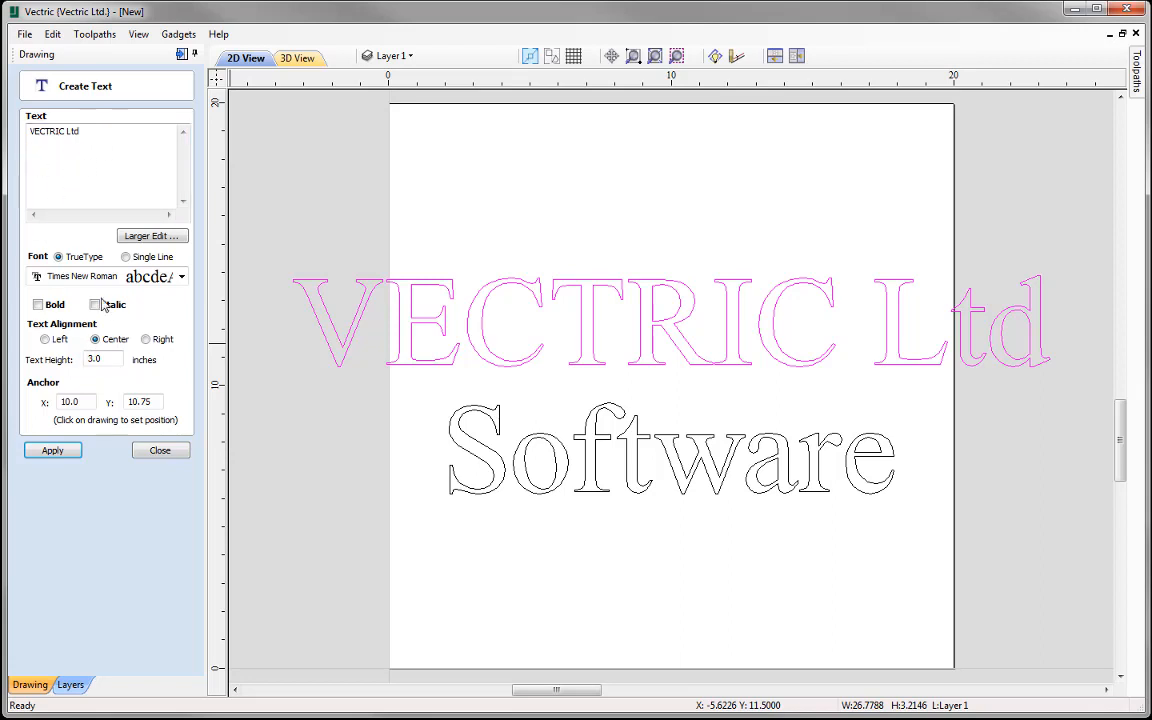
pyautogui.click(160, 450)
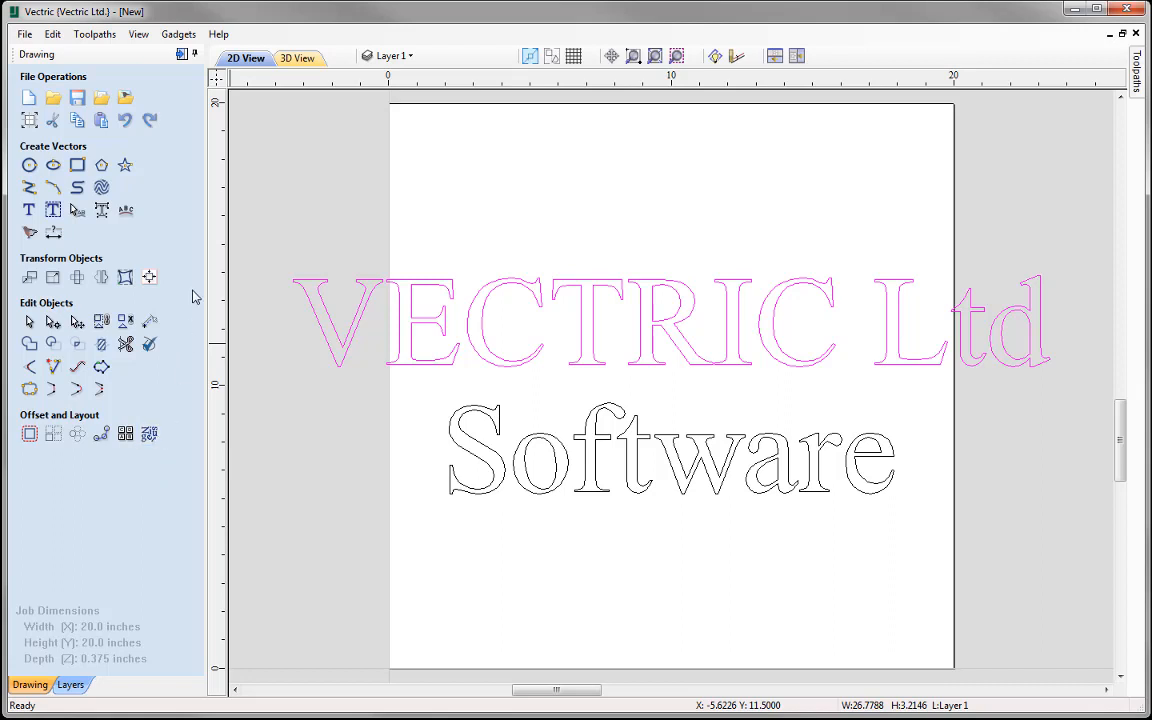
pyautogui.click(125, 121)
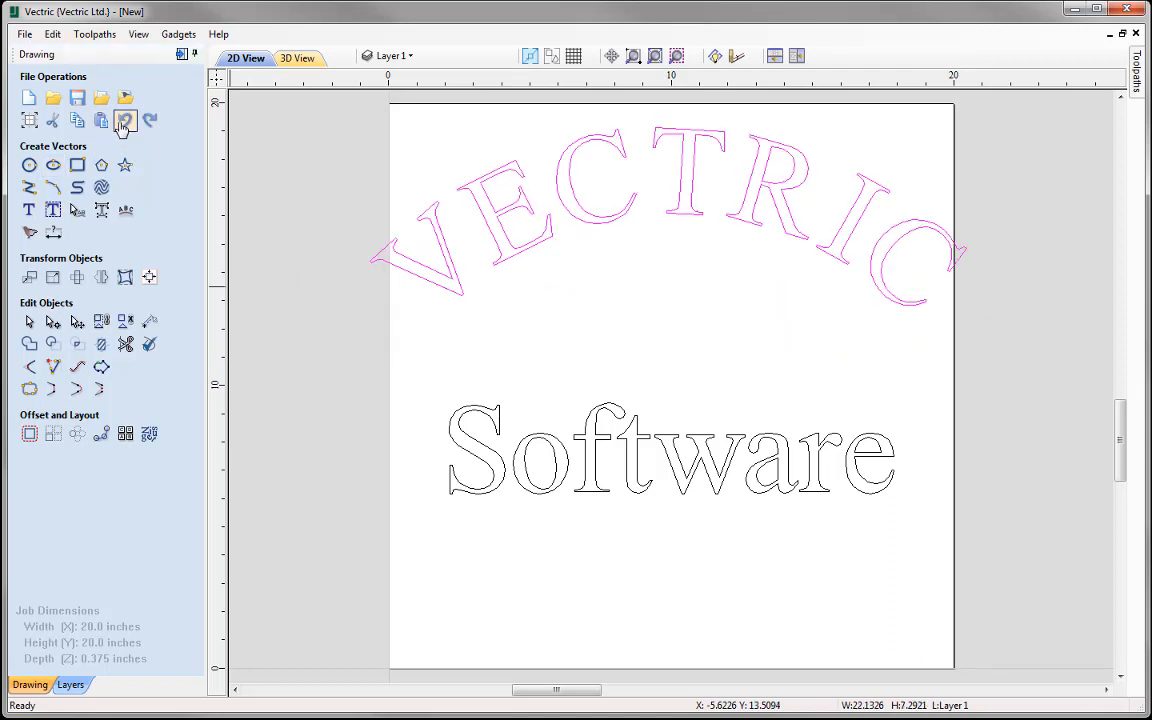
pyautogui.click(122, 123)
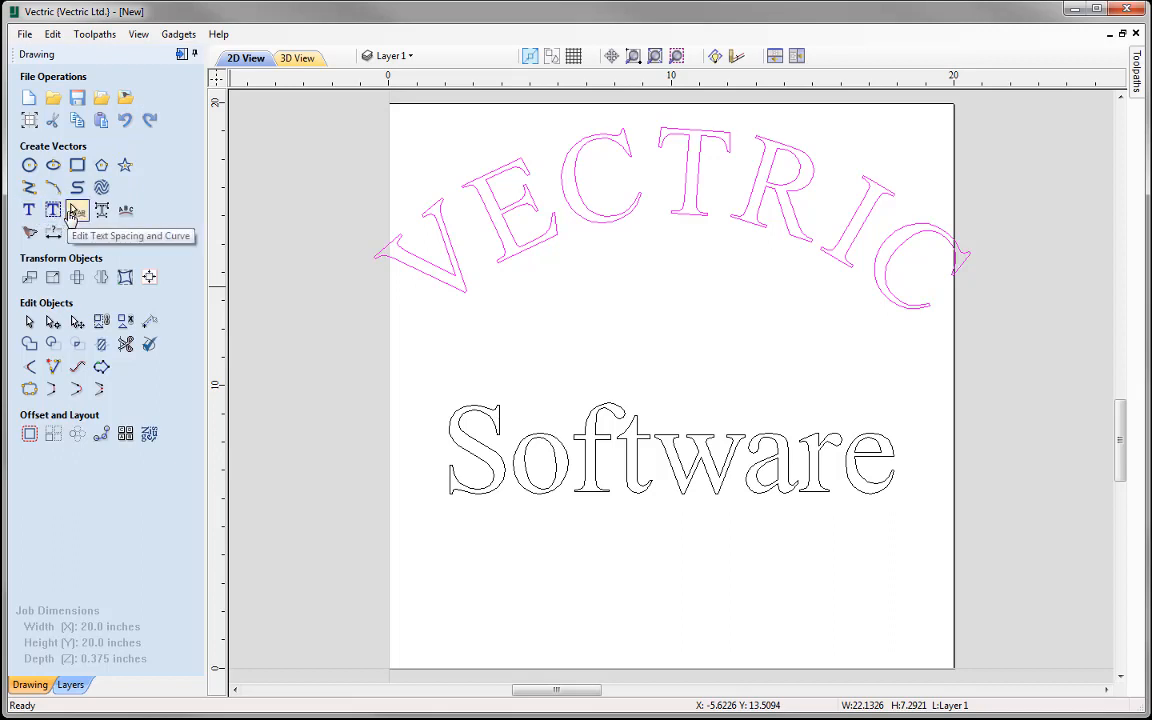
# Convert the Software line from text to curves.
pyautogui.click(437, 373)
pyautogui.click(450, 420)
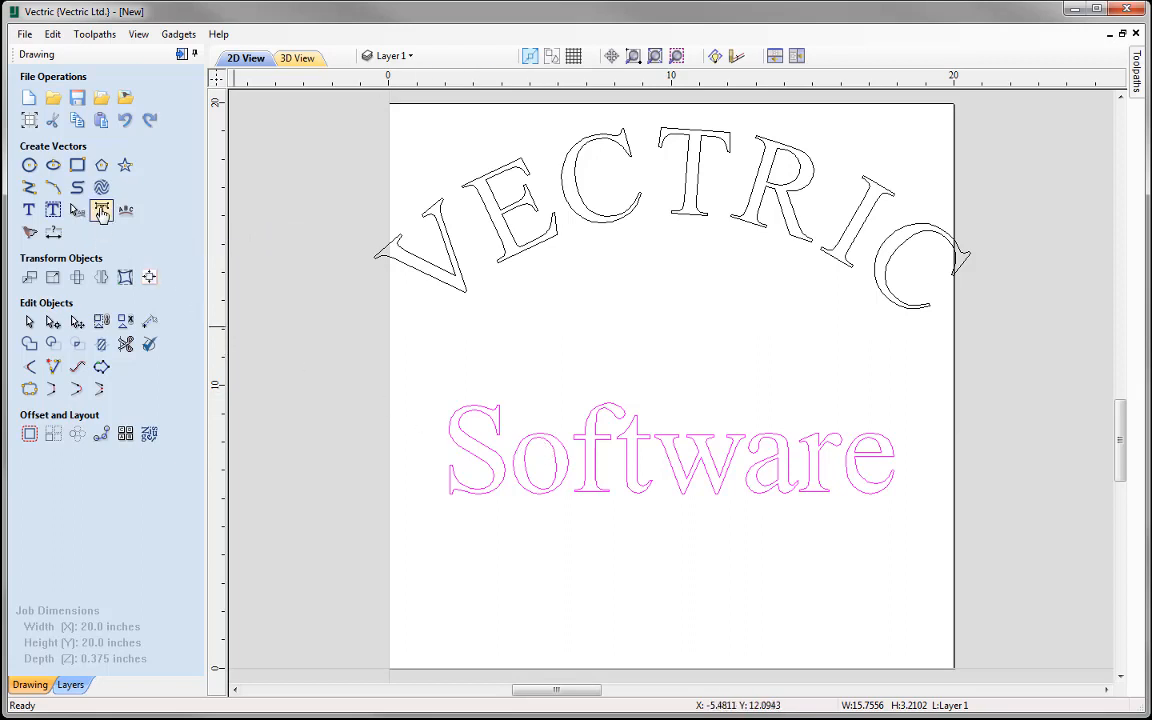
pyautogui.click(101, 210)
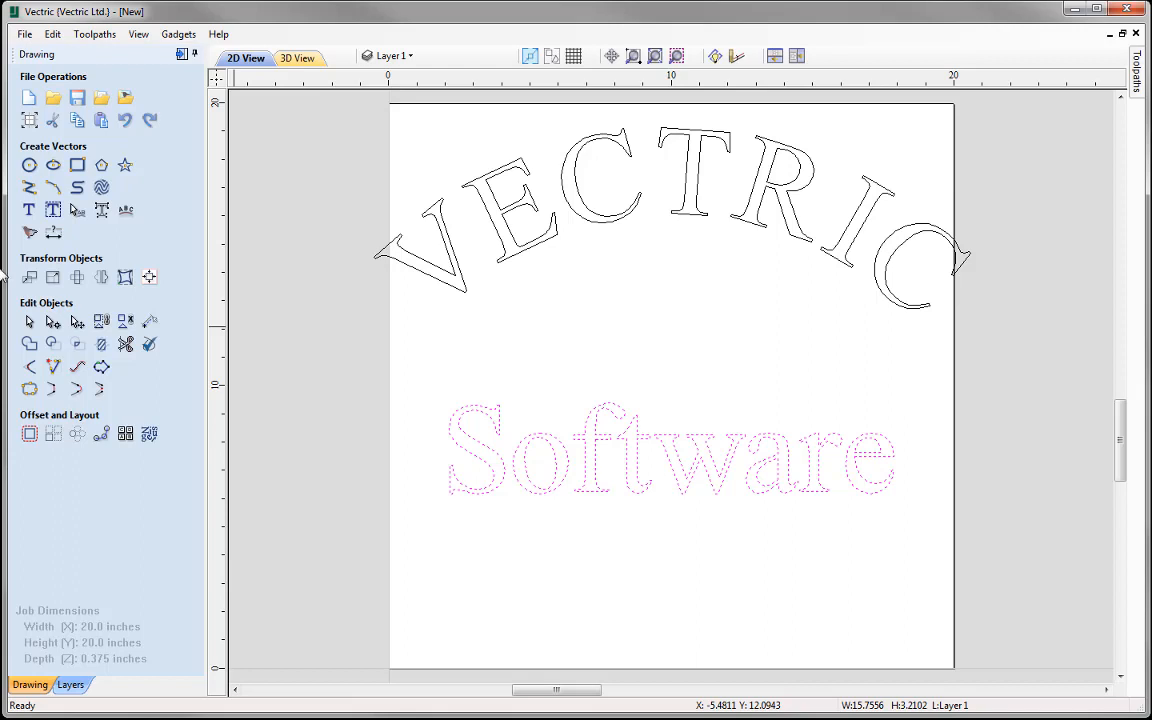
# Select single outlines in Software, window-select the whole word, and check whether the text tool can still read it.
pyautogui.click(502, 495)
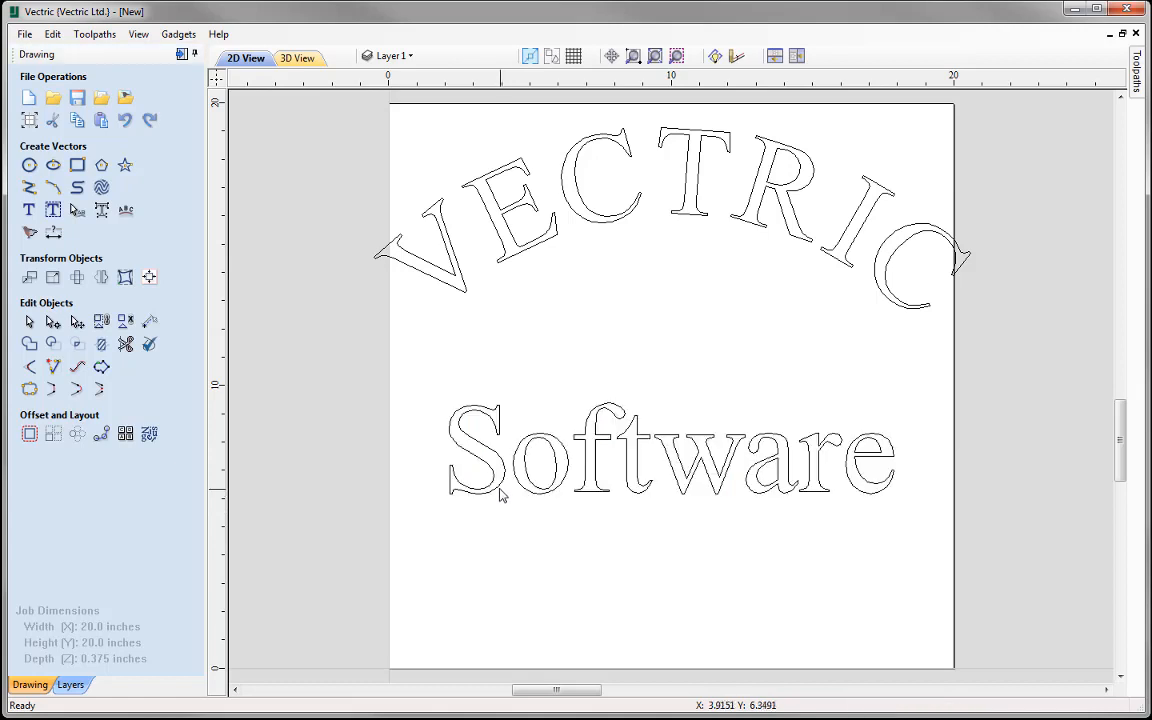
pyautogui.click(503, 495)
pyautogui.click(540, 491)
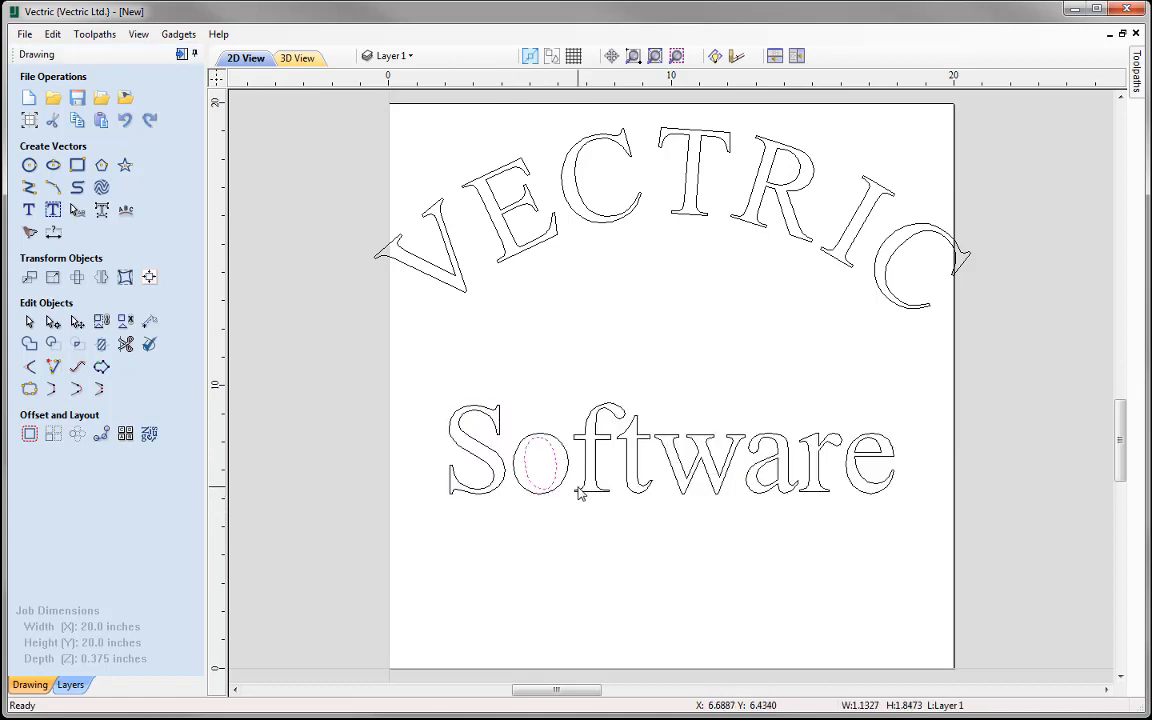
pyautogui.click(580, 490)
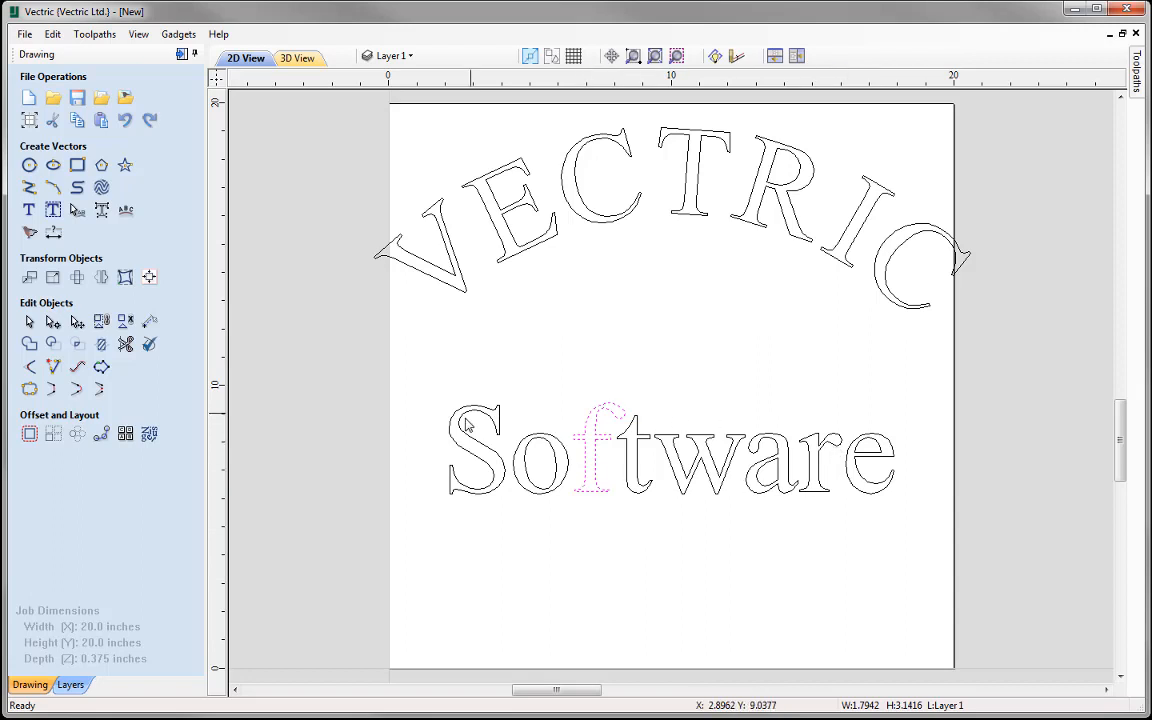
pyautogui.moveTo(419, 371); pyautogui.dragTo(930, 560)
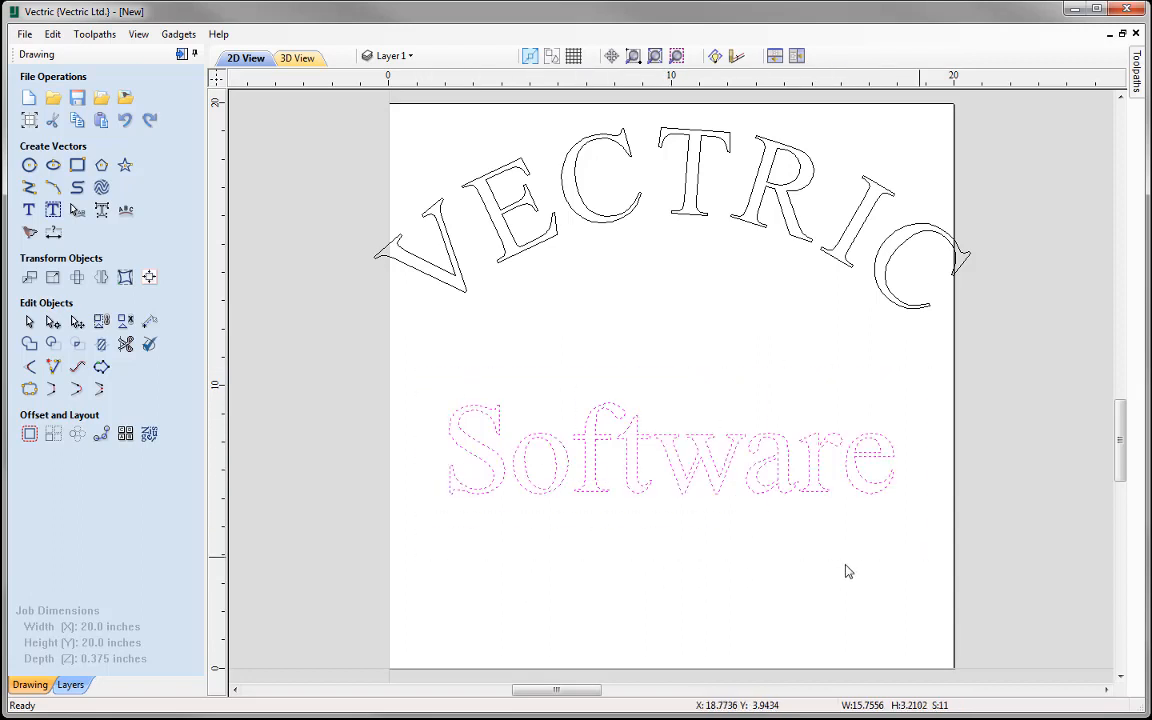
pyautogui.click(28, 211)
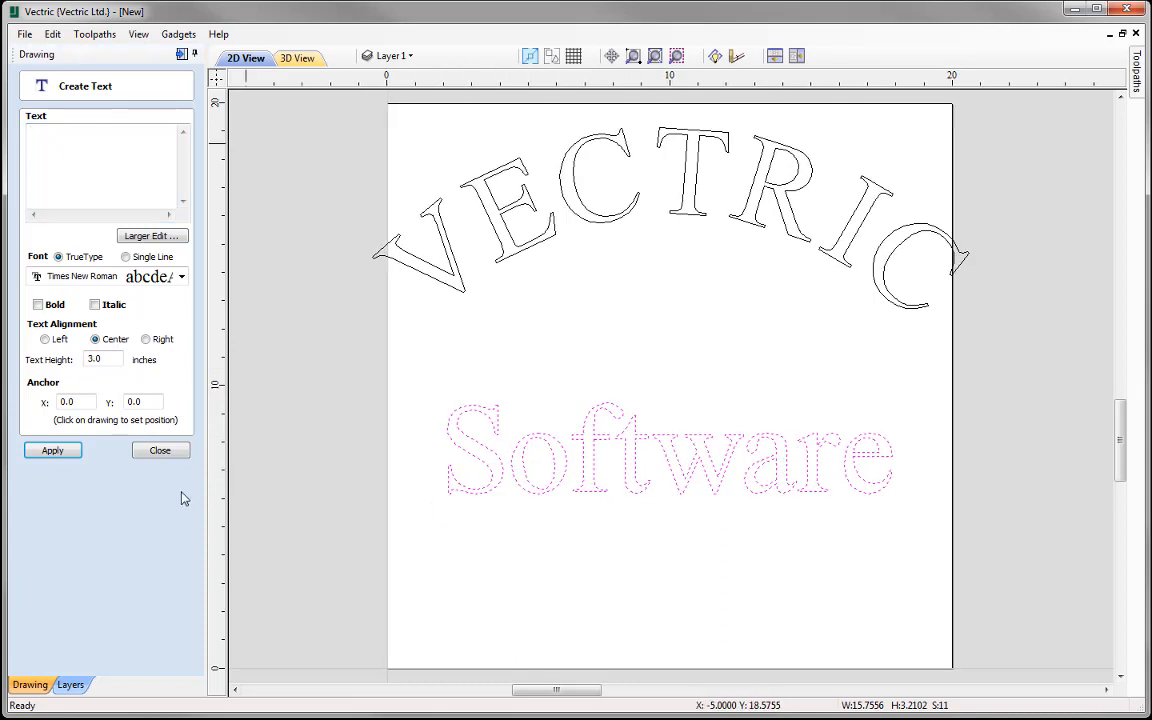
pyautogui.click(160, 451)
# Enlarge only the S of Software to about 2.7 by 4.2 inches, extending it up and away from the other letters.
pyautogui.click(476, 469)
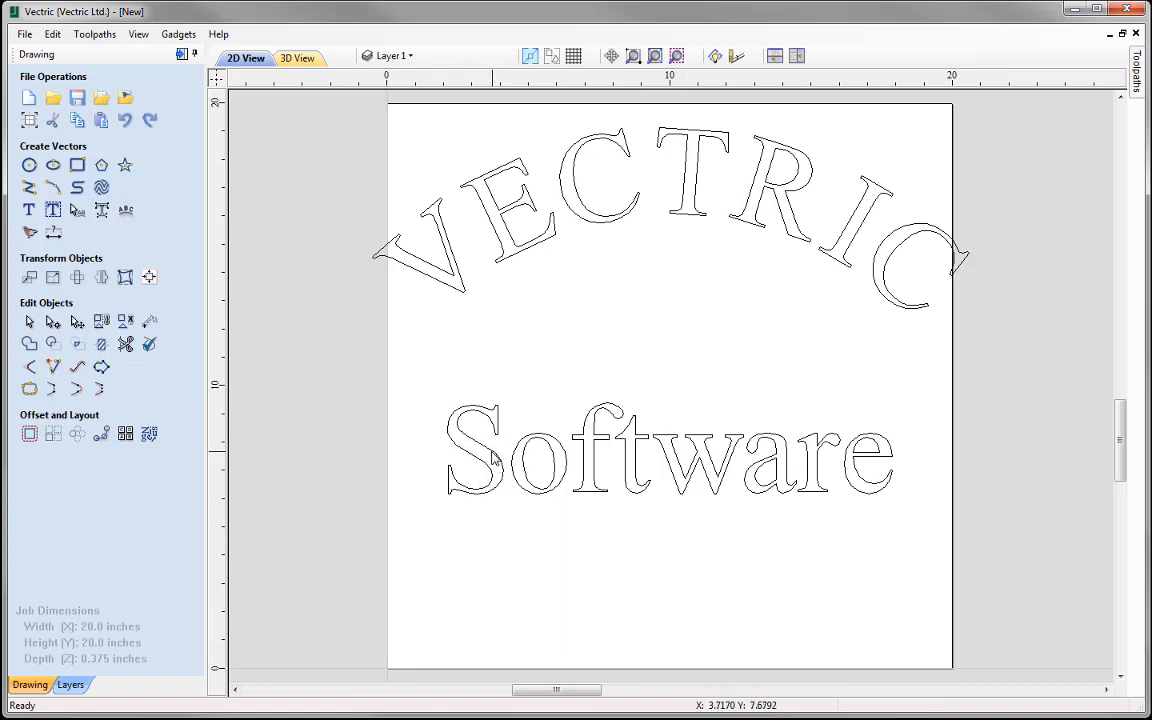
pyautogui.click(492, 458)
pyautogui.click(497, 452)
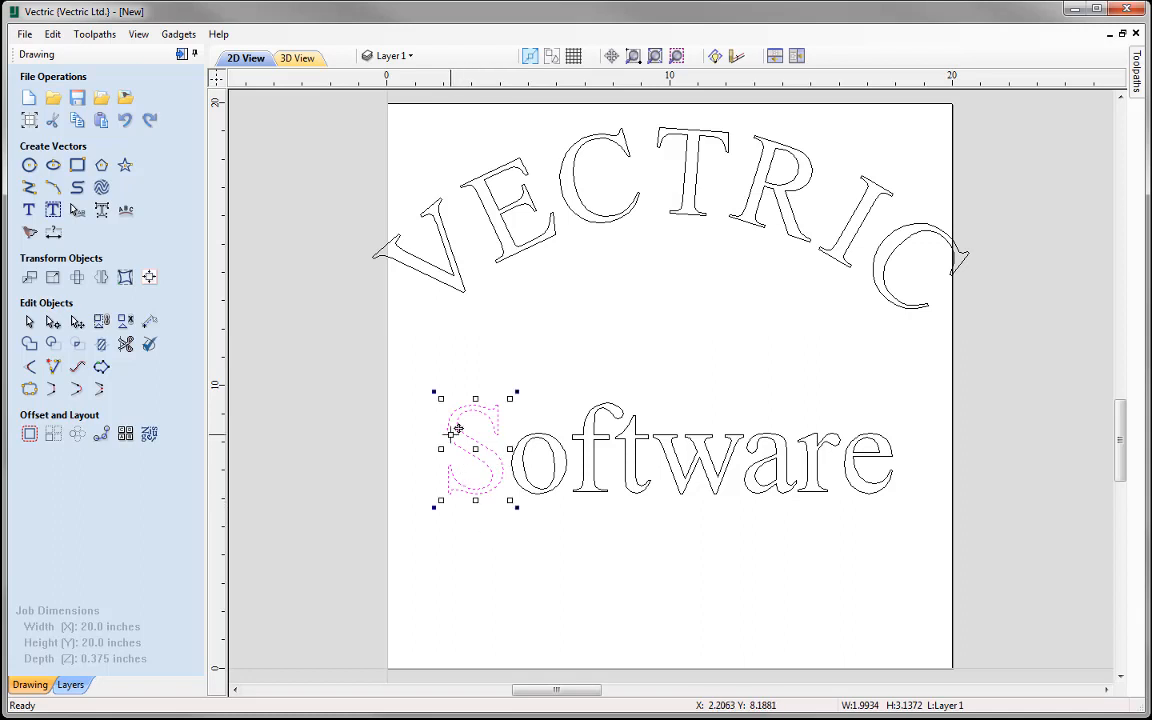
pyautogui.moveTo(442, 395); pyautogui.dragTo(422, 378)
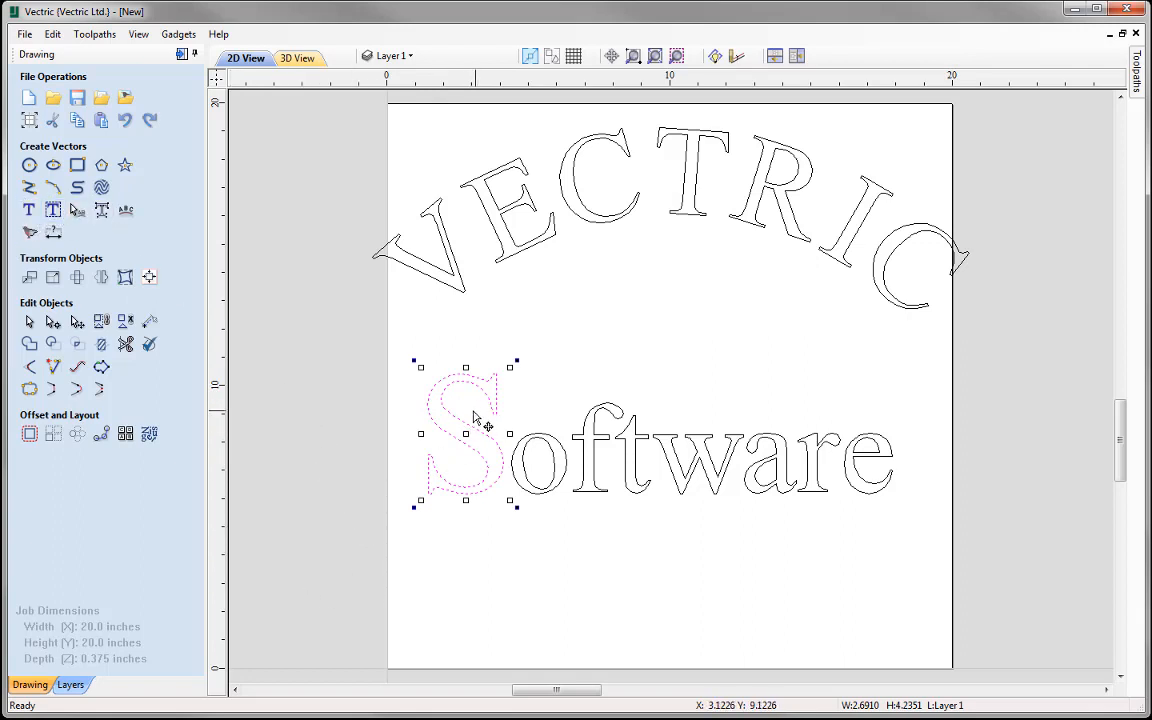
# Edit the S's nodes: insert a point on the straight edge of its upper serif, pull it outwards and smooth it.
pyautogui.click(125, 343)
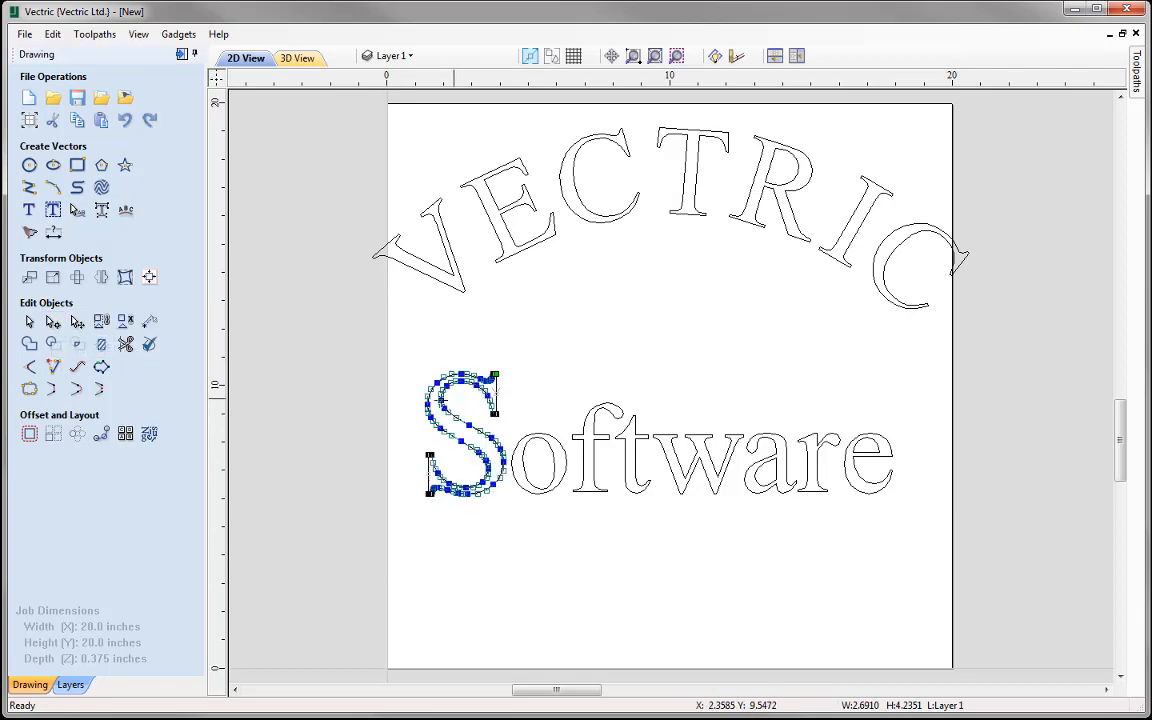
pyautogui.scroll(5, 419, 430)
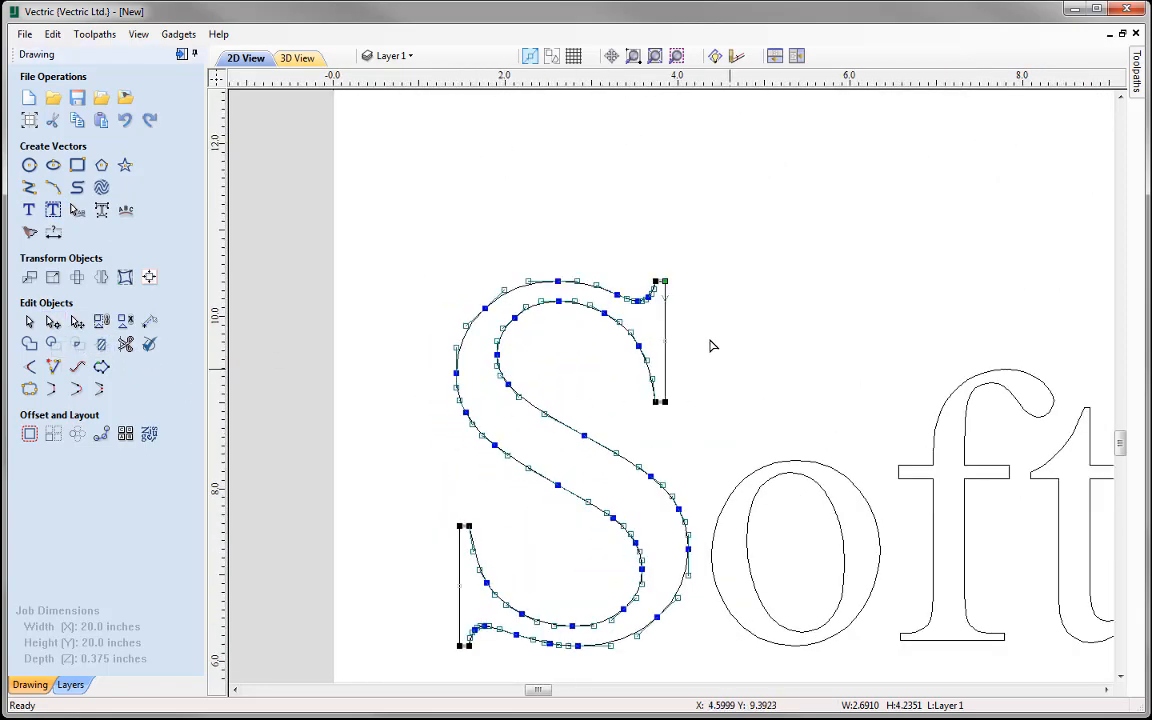
pyautogui.rightClick(666, 328)
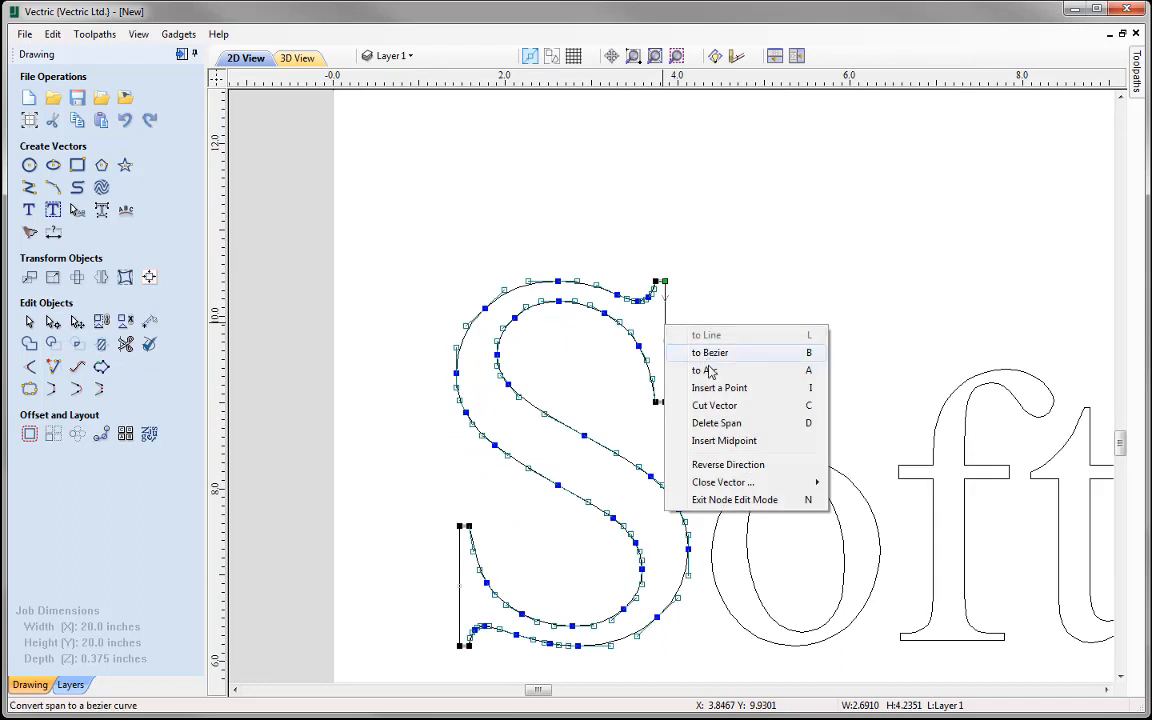
pyautogui.click(719, 388)
pyautogui.moveTo(666, 323); pyautogui.dragTo(699, 327)
pyautogui.rightClick(699, 327)
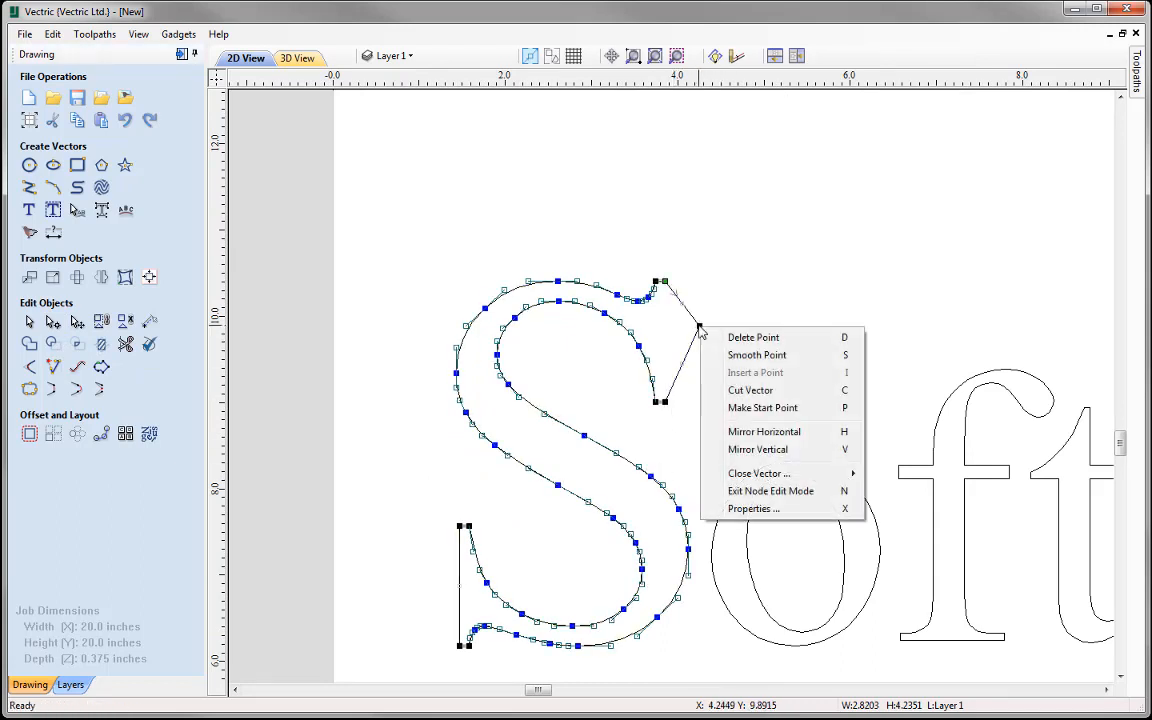
pyautogui.click(735, 353)
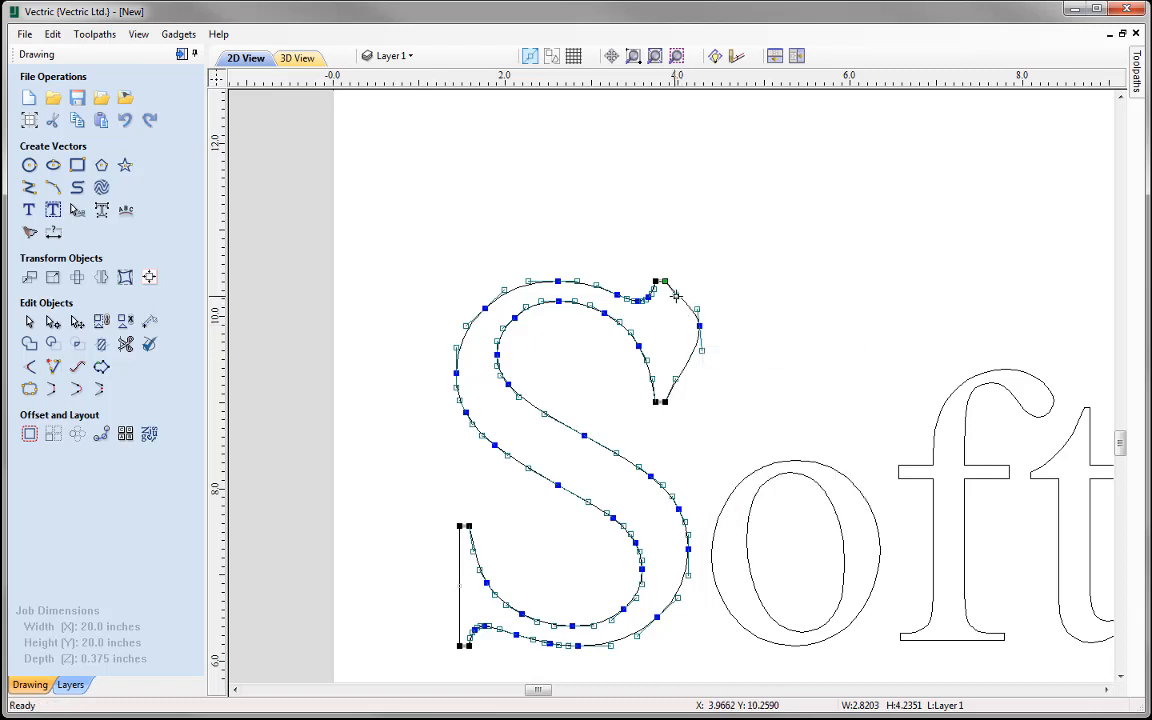
# Round out both curves beside the new serif point into a full bulge, and finish node editing of the S.
pyautogui.moveTo(675, 294); pyautogui.dragTo(682, 282)
pyautogui.moveTo(676, 381); pyautogui.dragTo(687, 400)
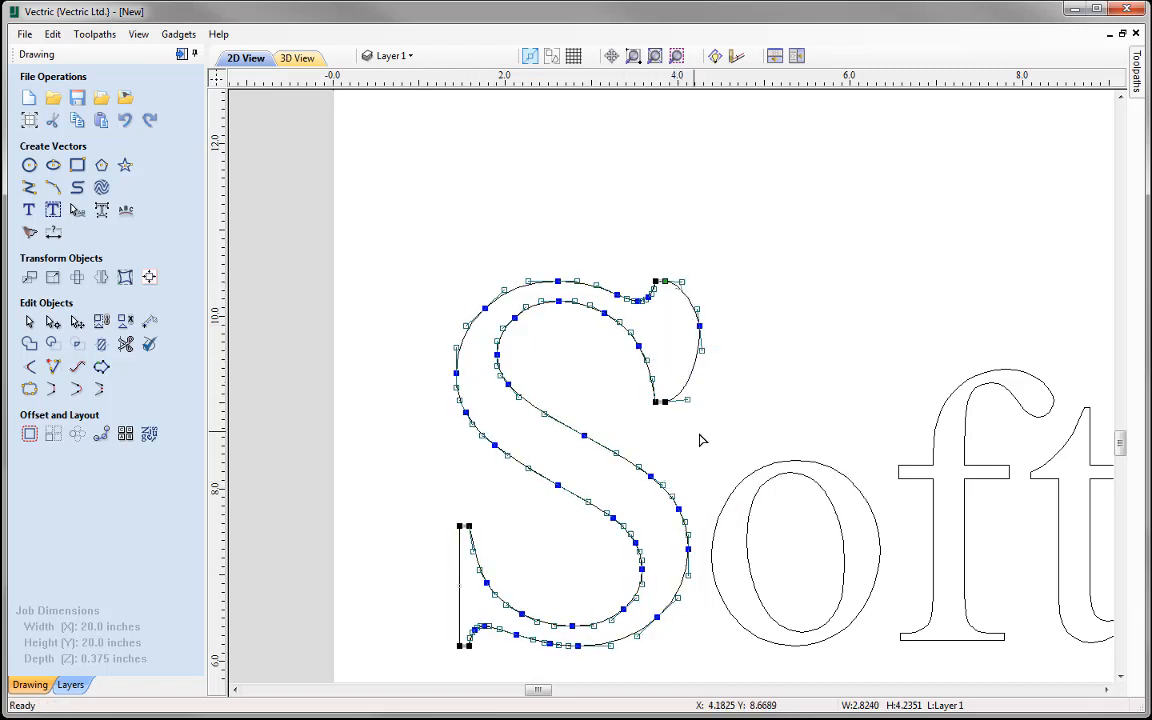
pyautogui.click(712, 434)
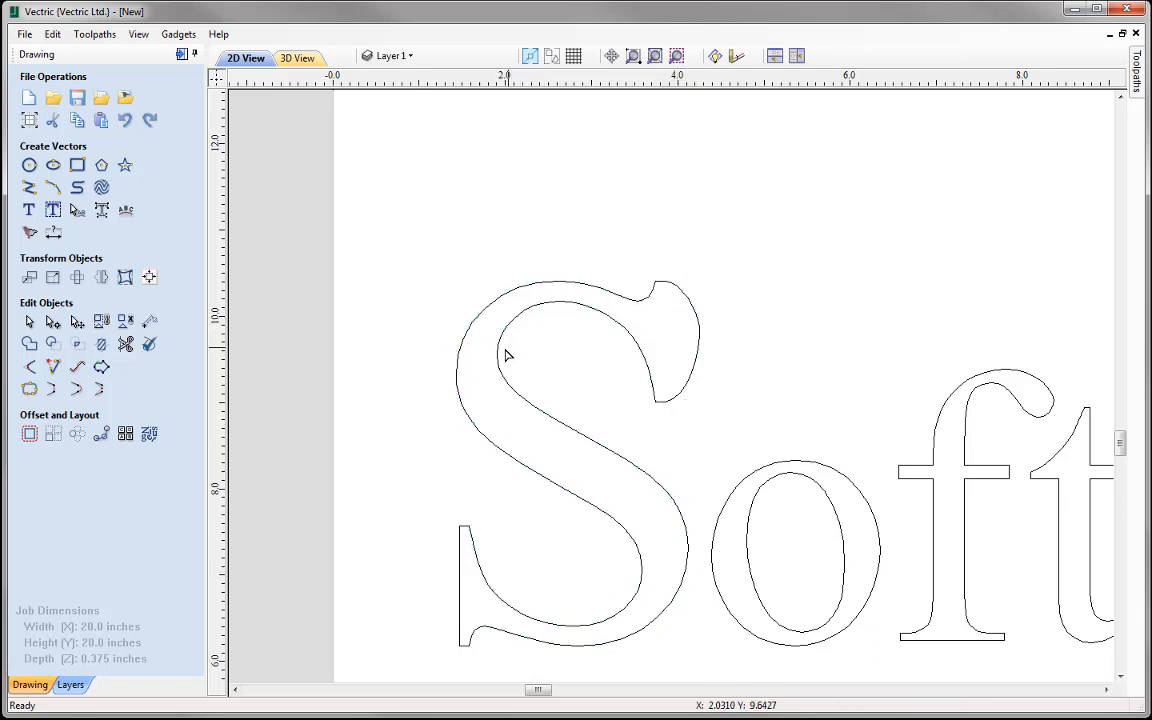
pyautogui.click(29, 321)
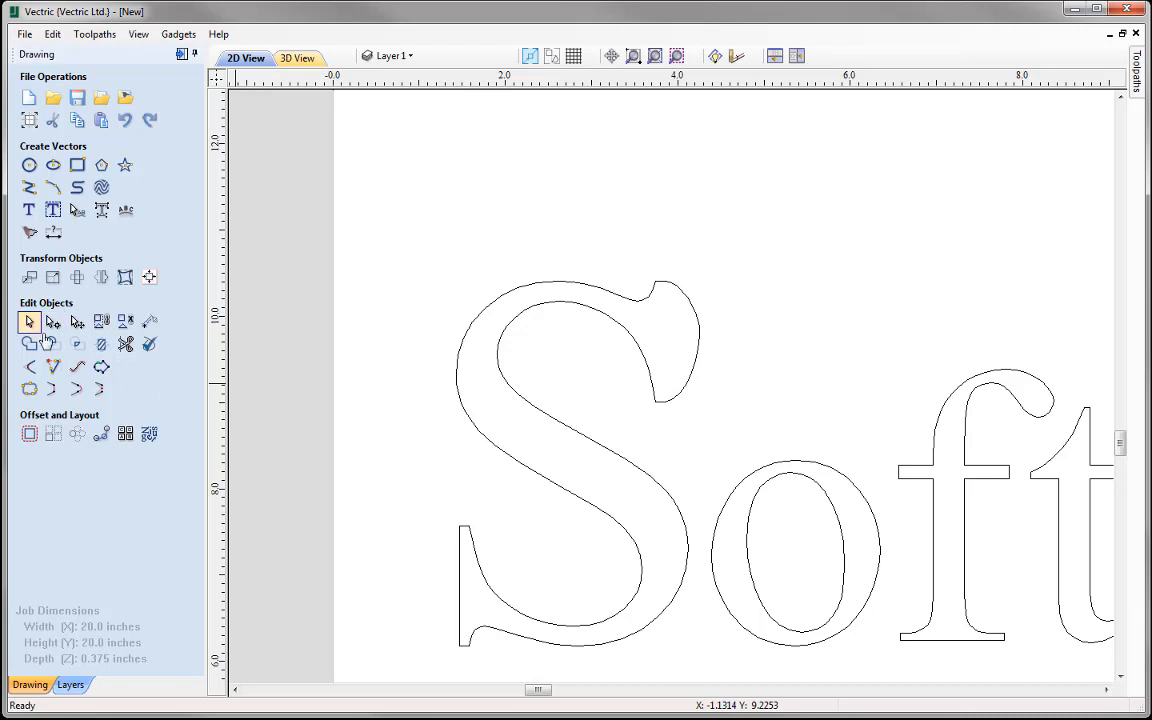
pyautogui.click(655, 57)
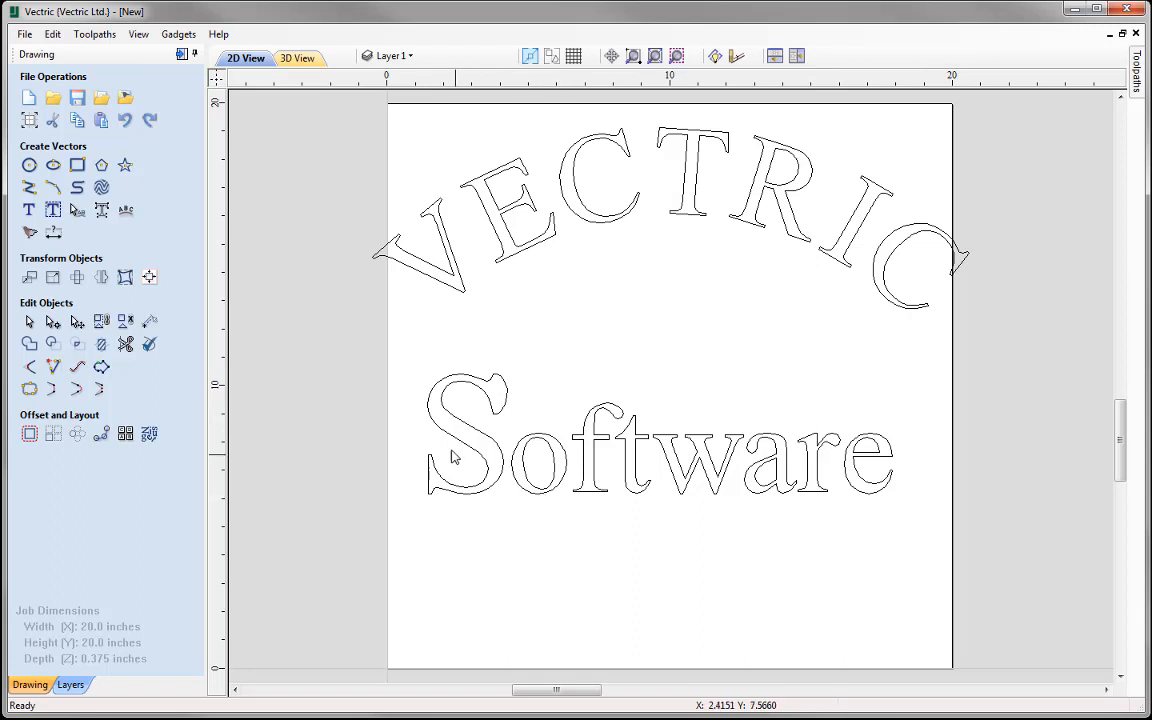
# Undo the serif reshaping, the enlargement of the S and the conversion of Software to curves.
pyautogui.click(124, 124)
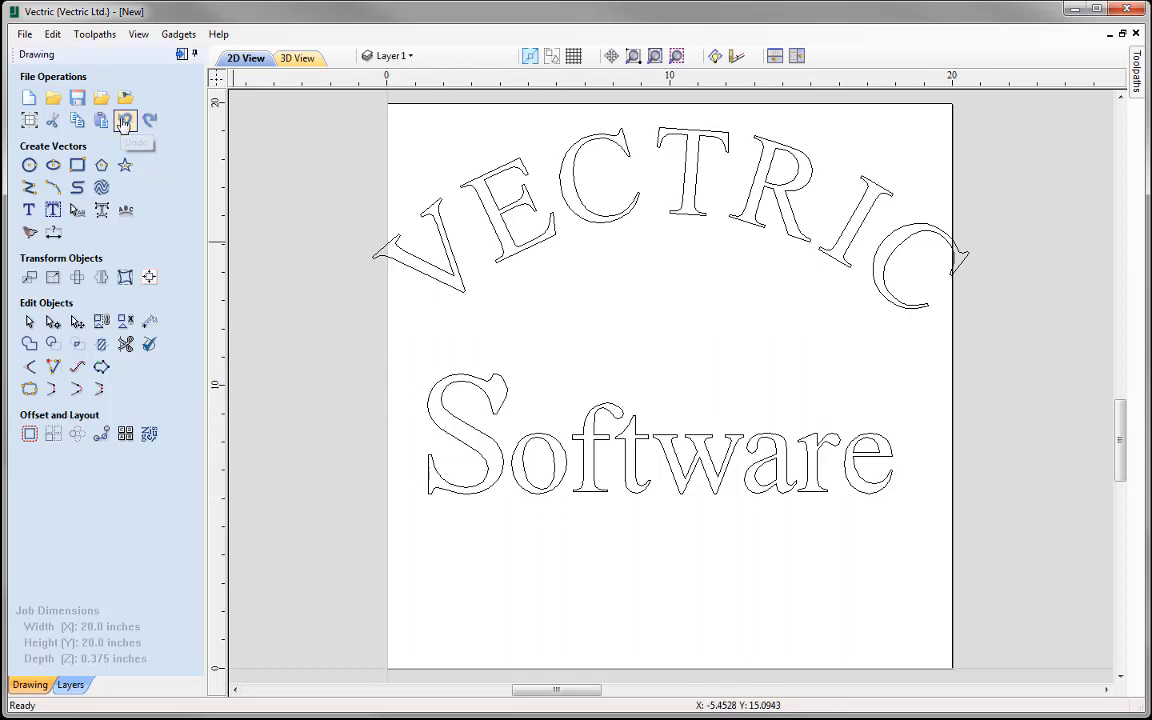
pyautogui.click(124, 124)
pyautogui.click(124, 124)
pyautogui.click(124, 124)
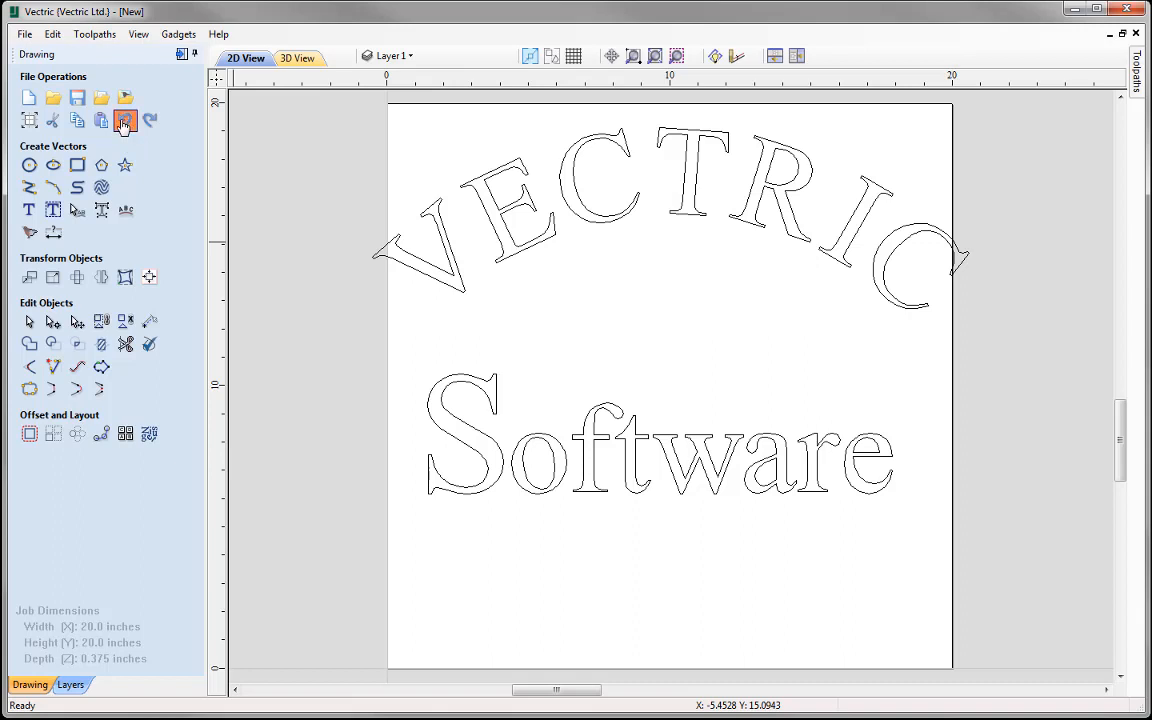
pyautogui.click(124, 124)
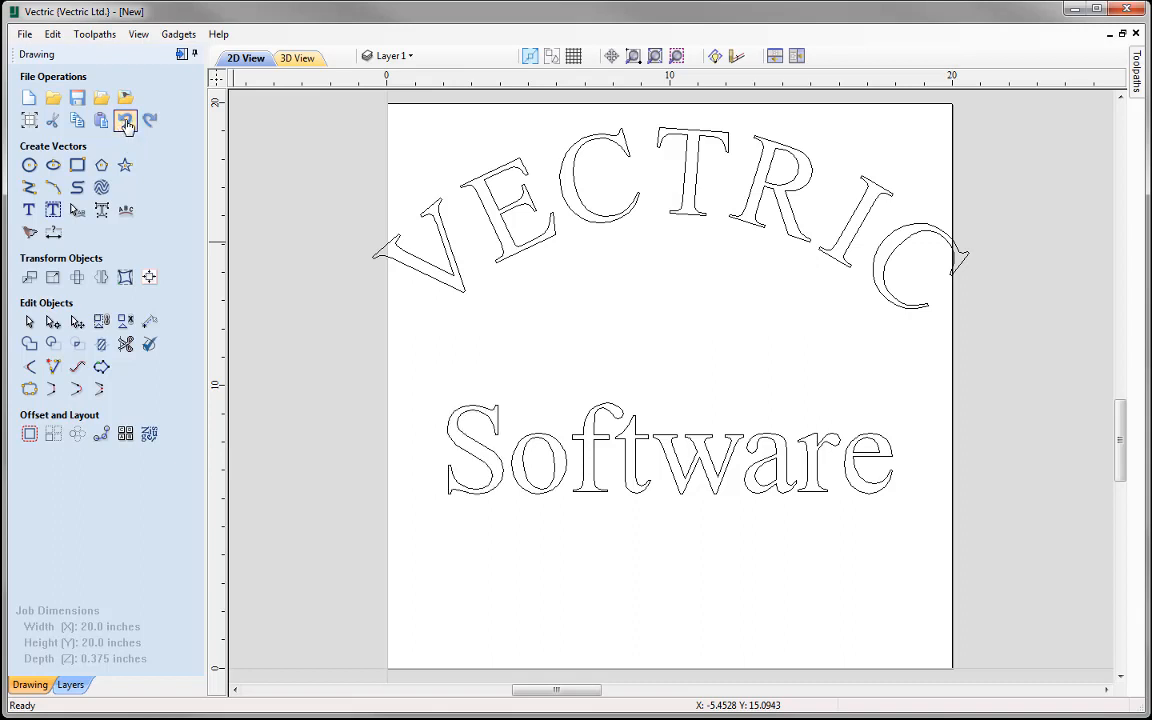
pyautogui.click(494, 435)
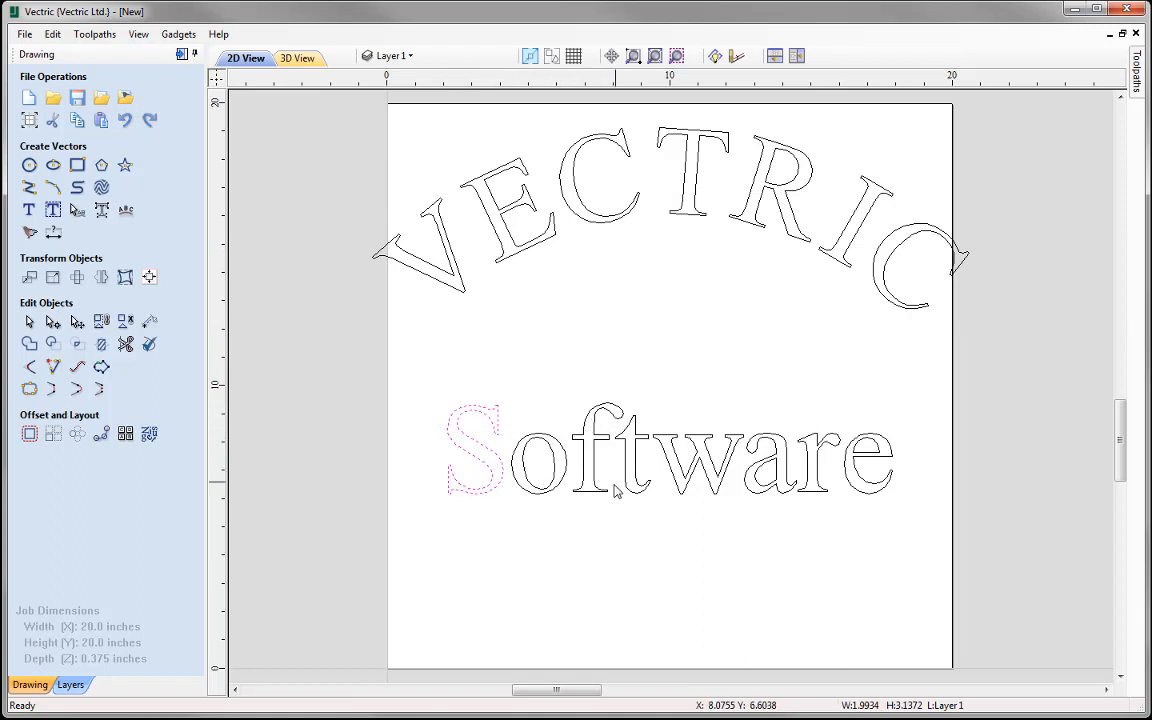
pyautogui.click(127, 121)
# Select the Software line and open it for text editing.
pyautogui.click(500, 418)
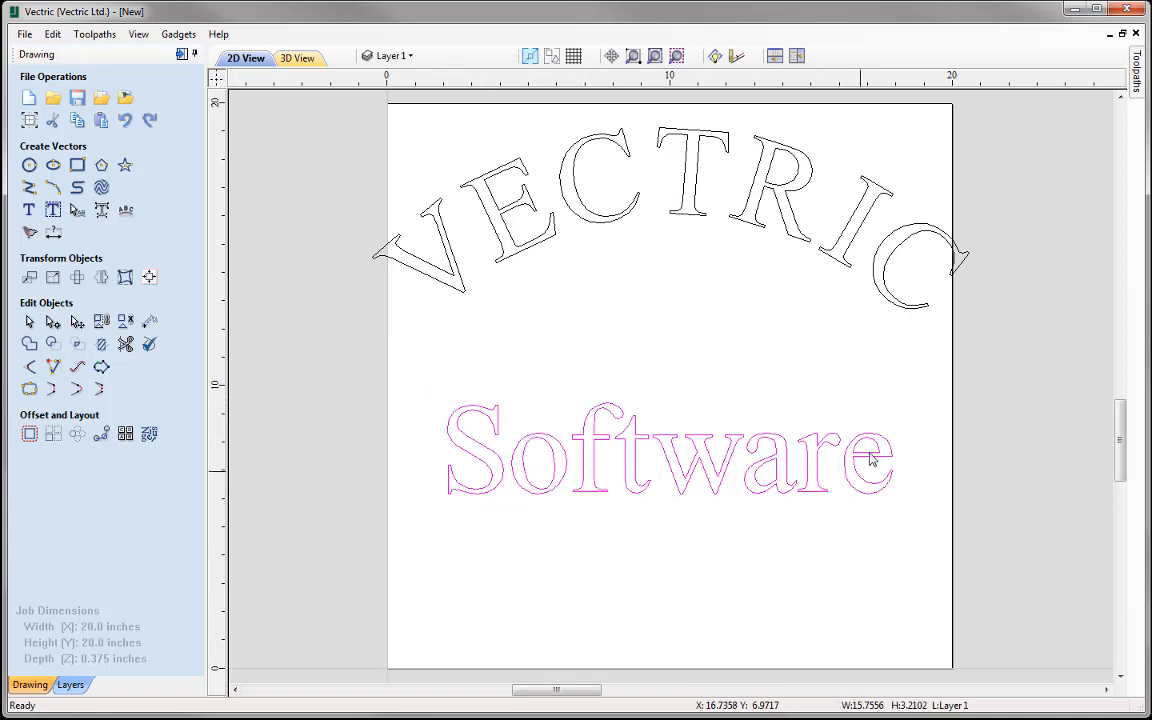
pyautogui.click(29, 212)
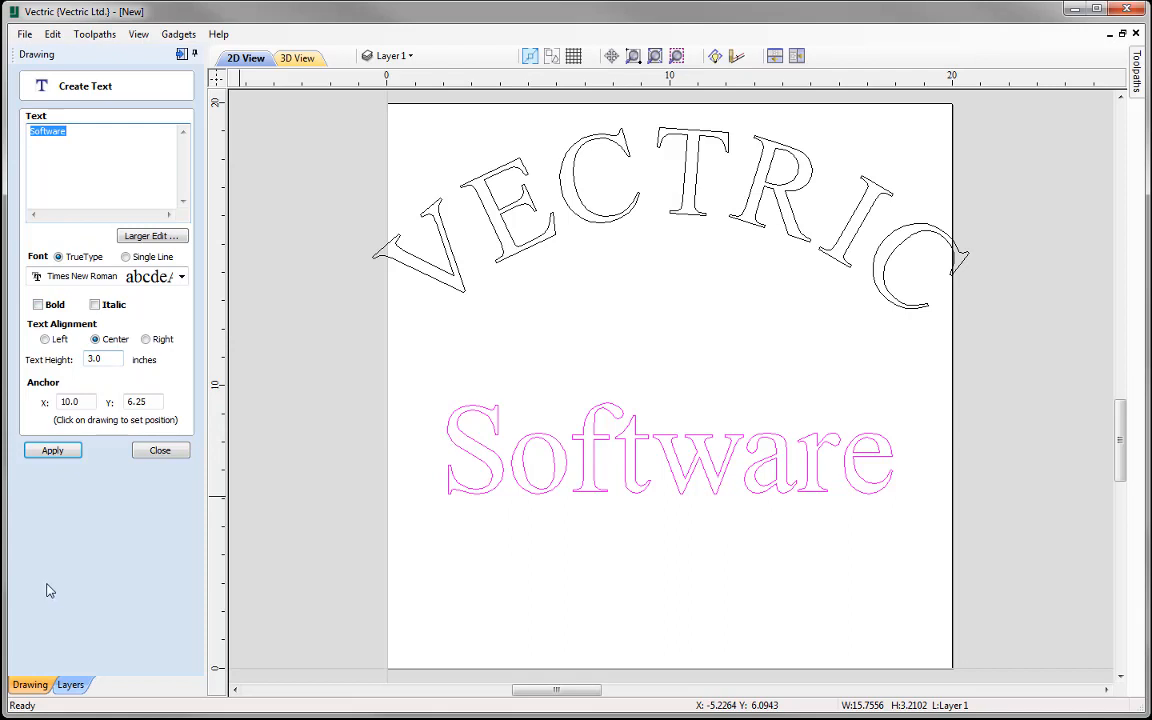
# Change the Software line to the Brush Script MT font with a text height of 4 inches.
pyautogui.click(168, 456)
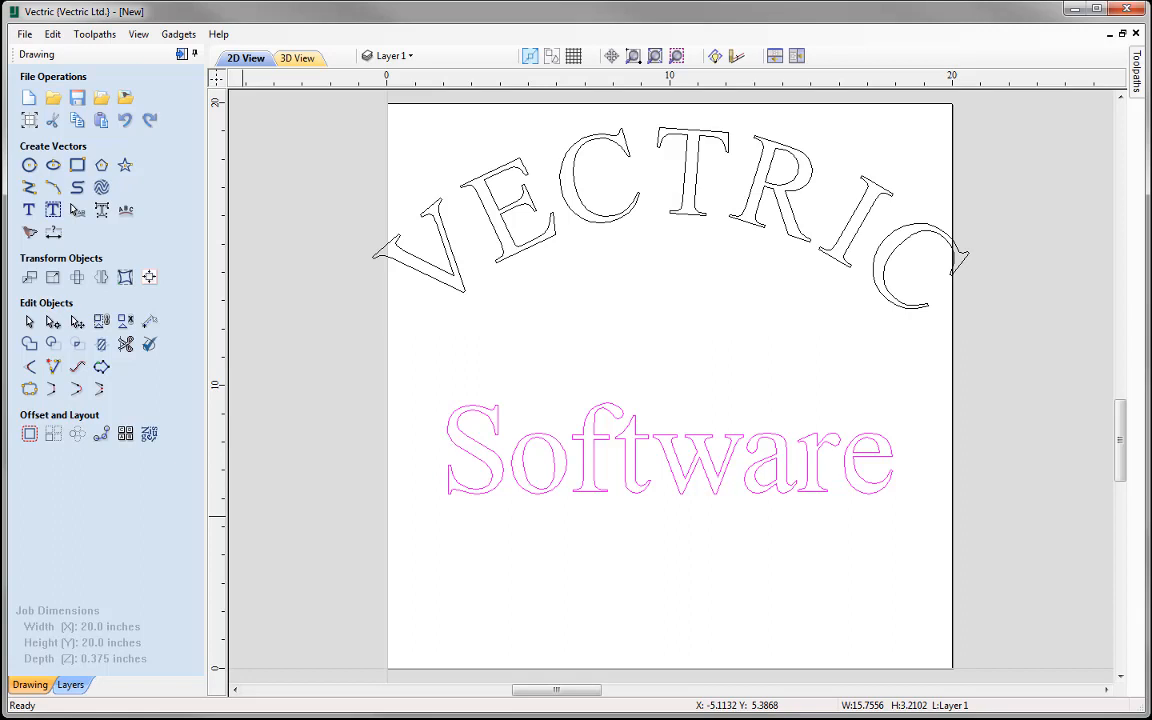
pyautogui.click(29, 209)
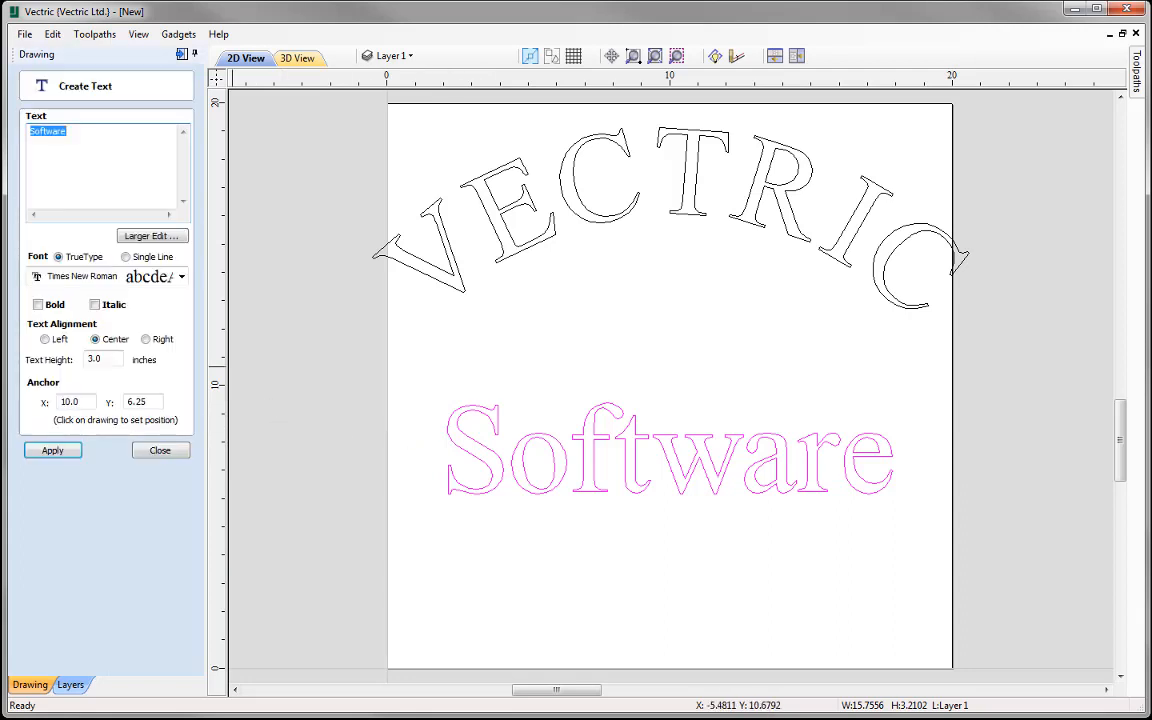
pyautogui.click(182, 279)
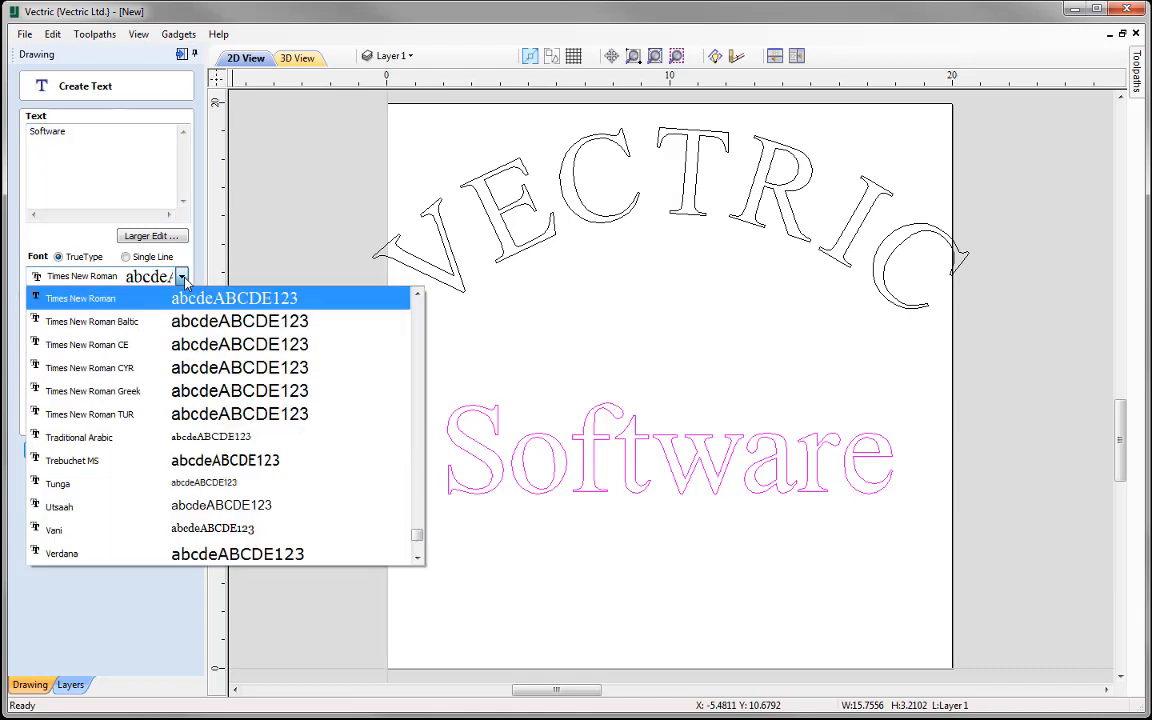
pyautogui.write('bru')
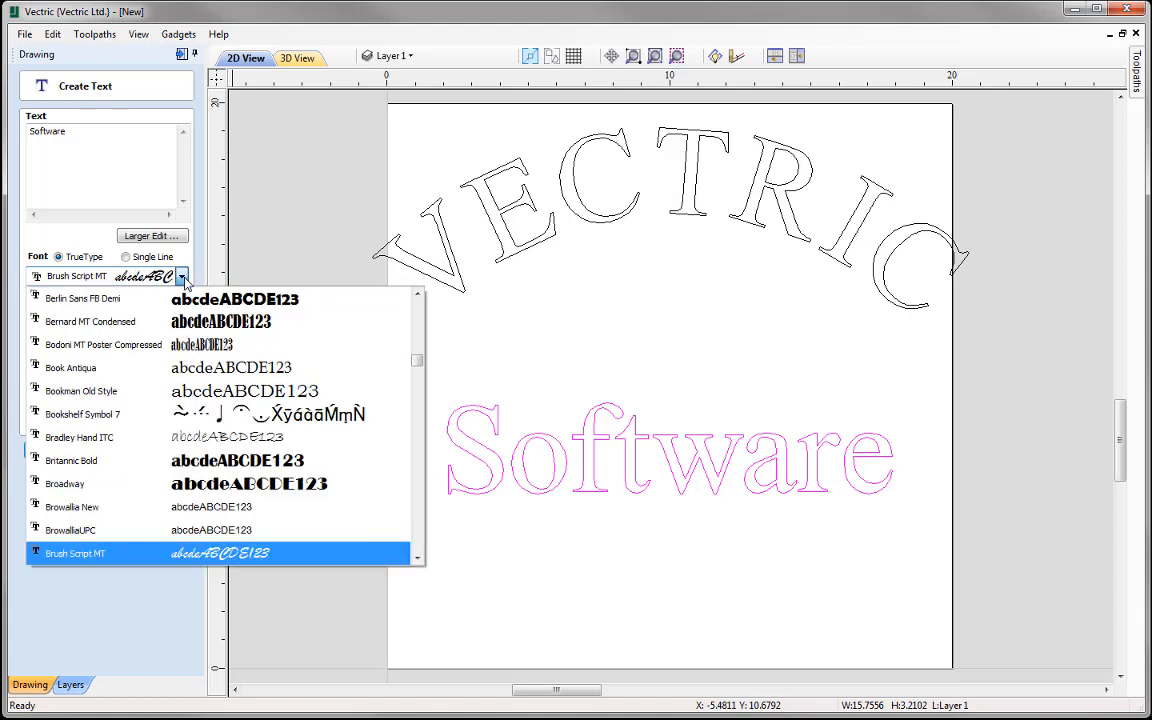
pyautogui.press('Return')
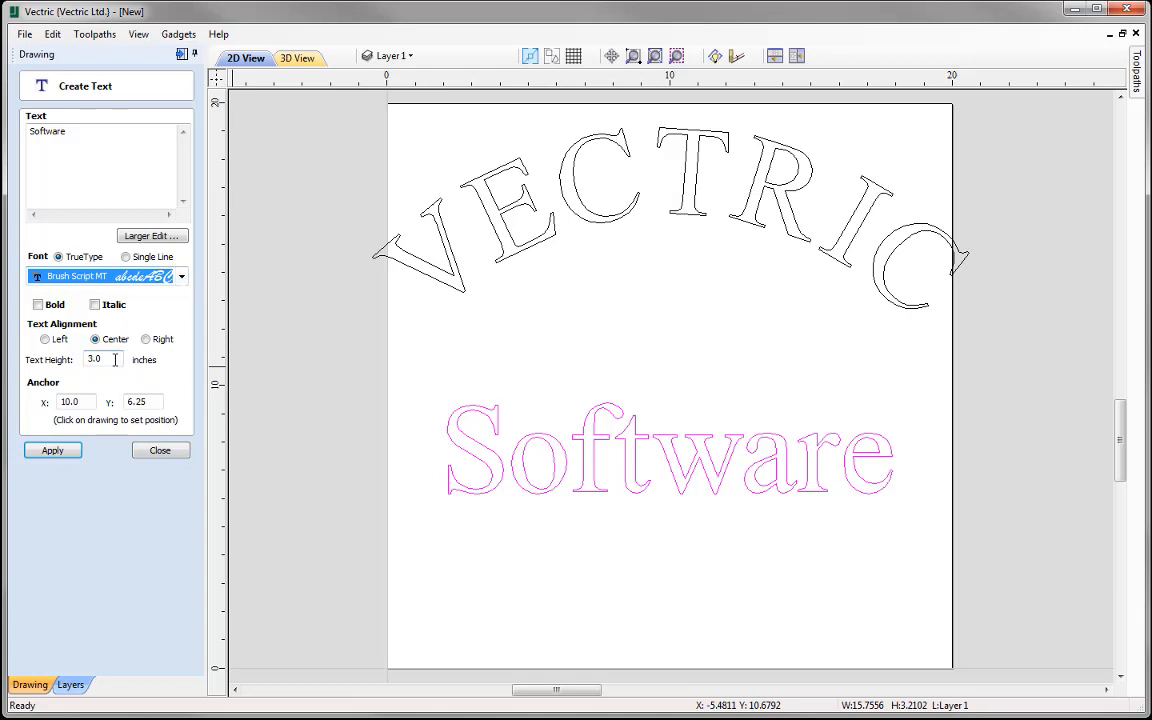
pyautogui.moveTo(108, 359); pyautogui.dragTo(49, 365)
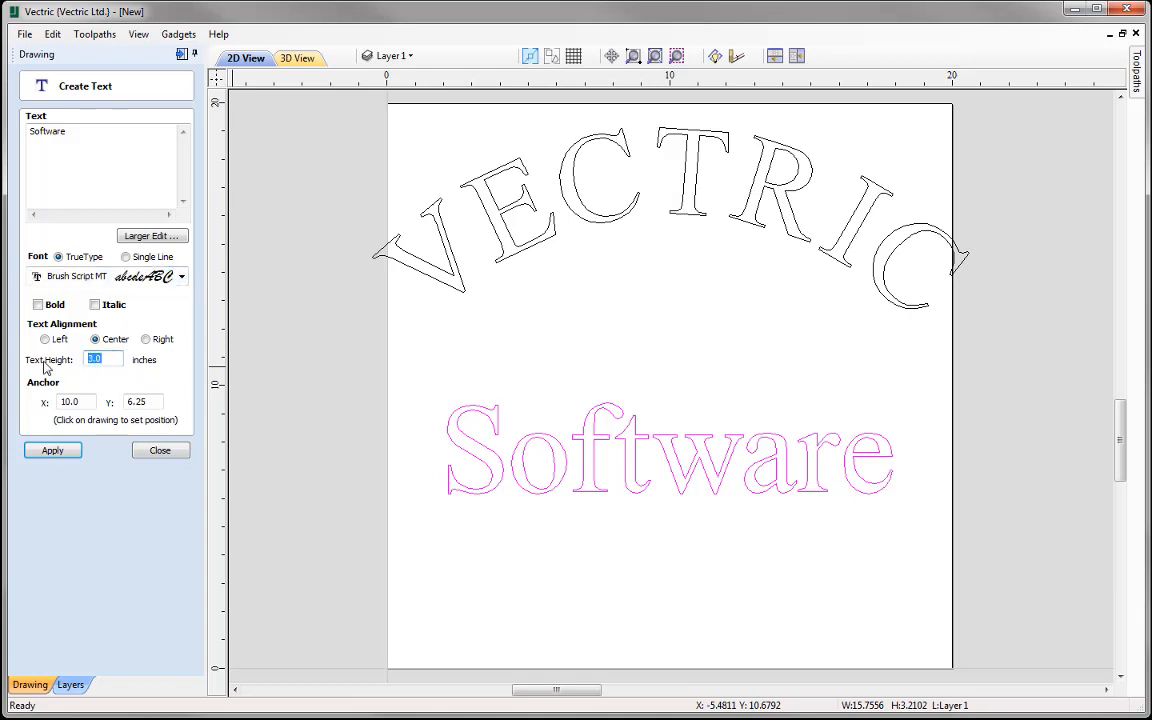
pyautogui.write('4')
pyautogui.click(72, 448)
pyautogui.click(160, 450)
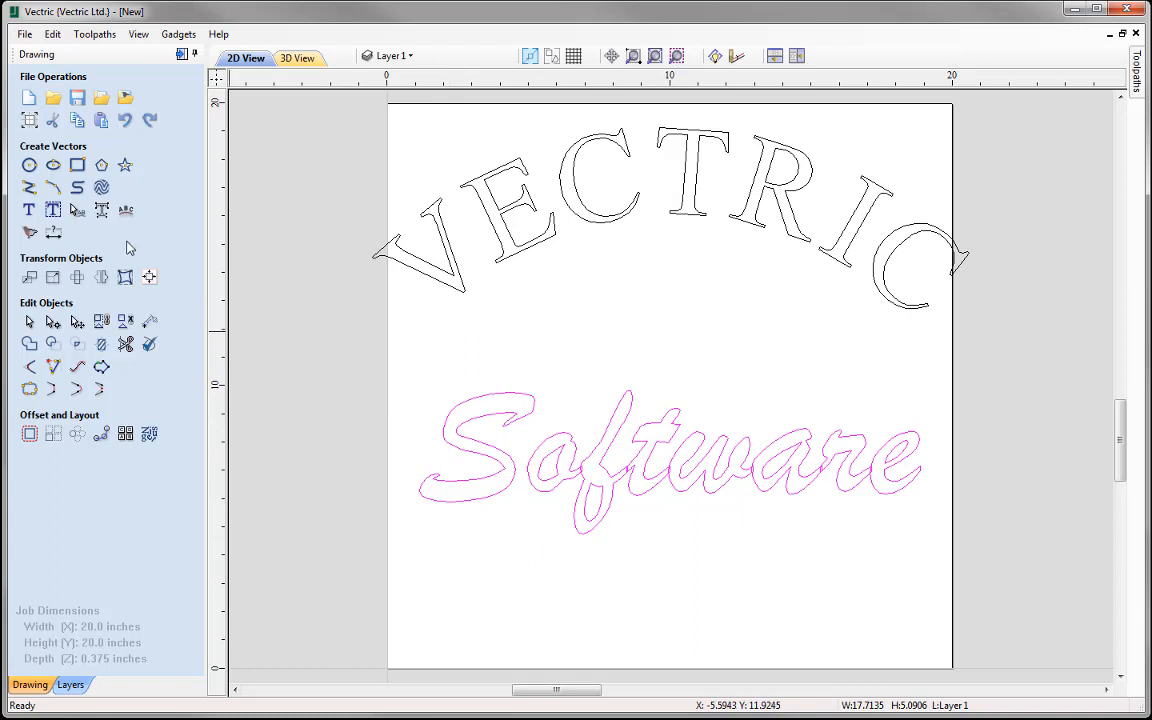
# Convert the script Software text to curves and check where neighbouring letters overlap.
pyautogui.click(103, 212)
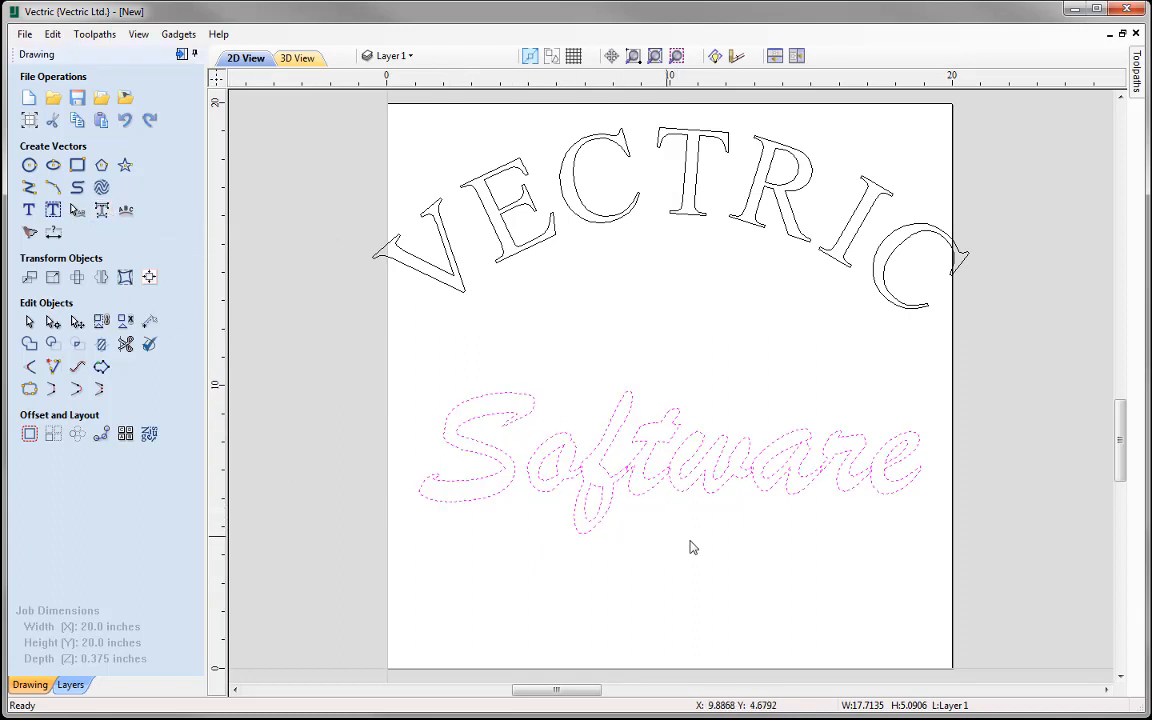
pyautogui.scroll(5, 659, 500)
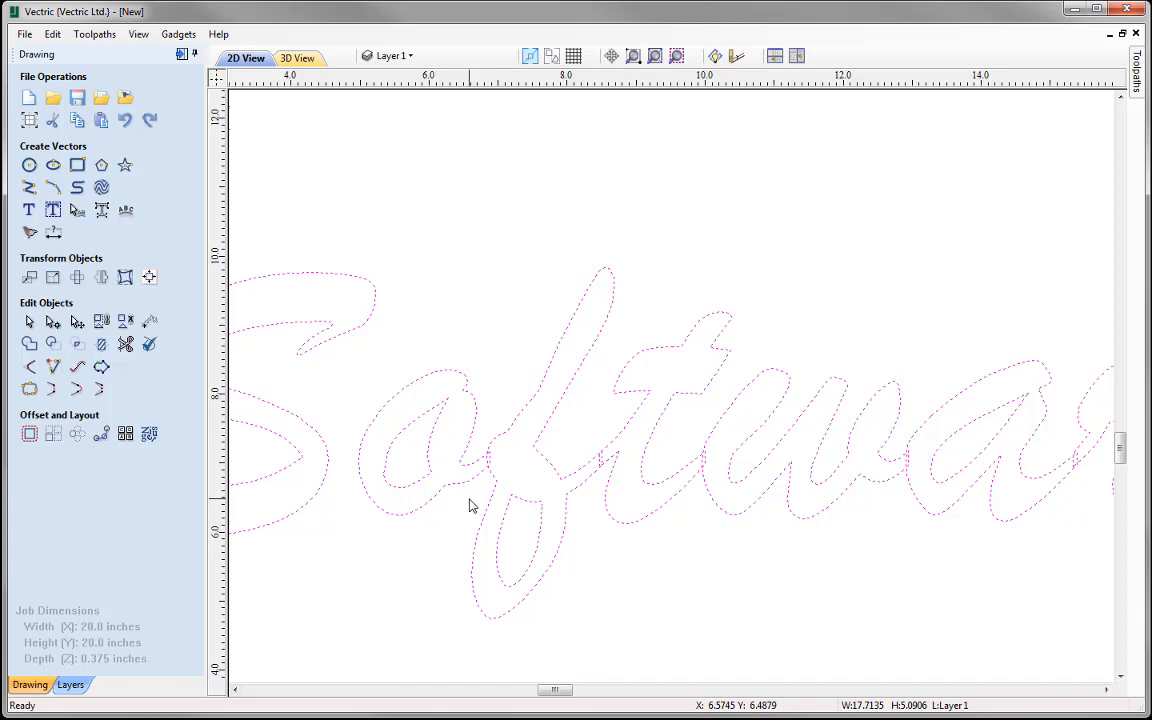
pyautogui.scroll(-5, 470, 505)
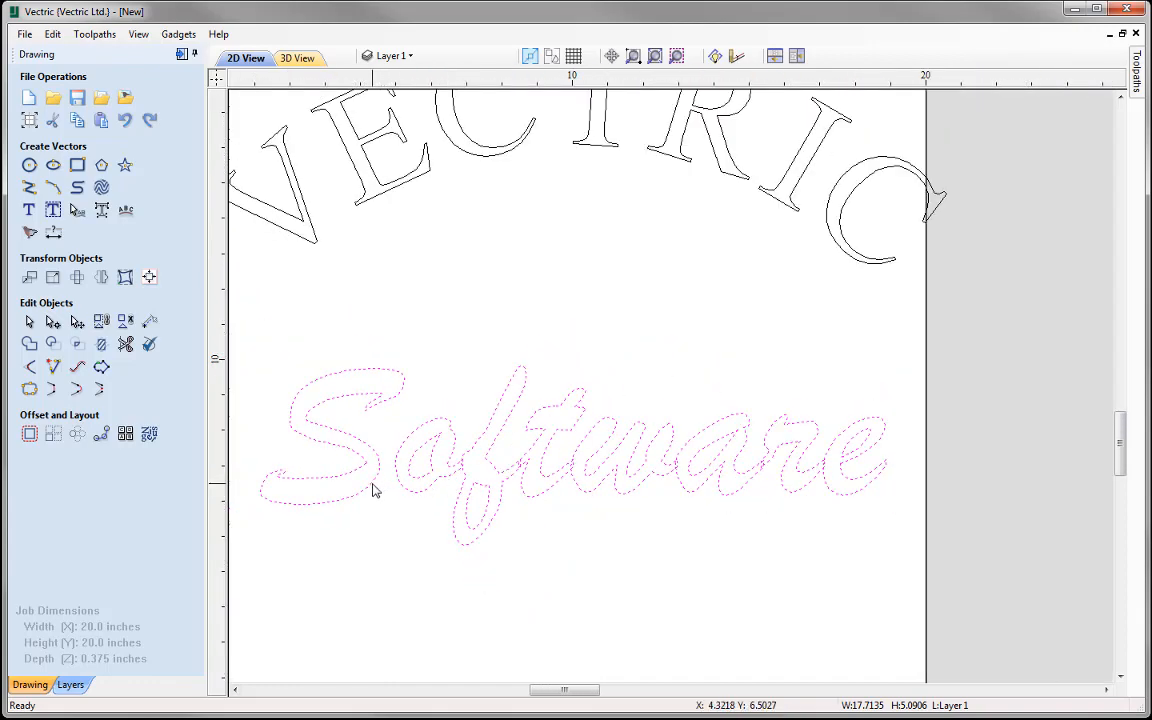
# Weld the overlapping letters o to e of Software, leaving out the S and the inner loops of o, f, a and e.
pyautogui.keyDown('shift'); pyautogui.click(372, 490); pyautogui.keyUp('shift')
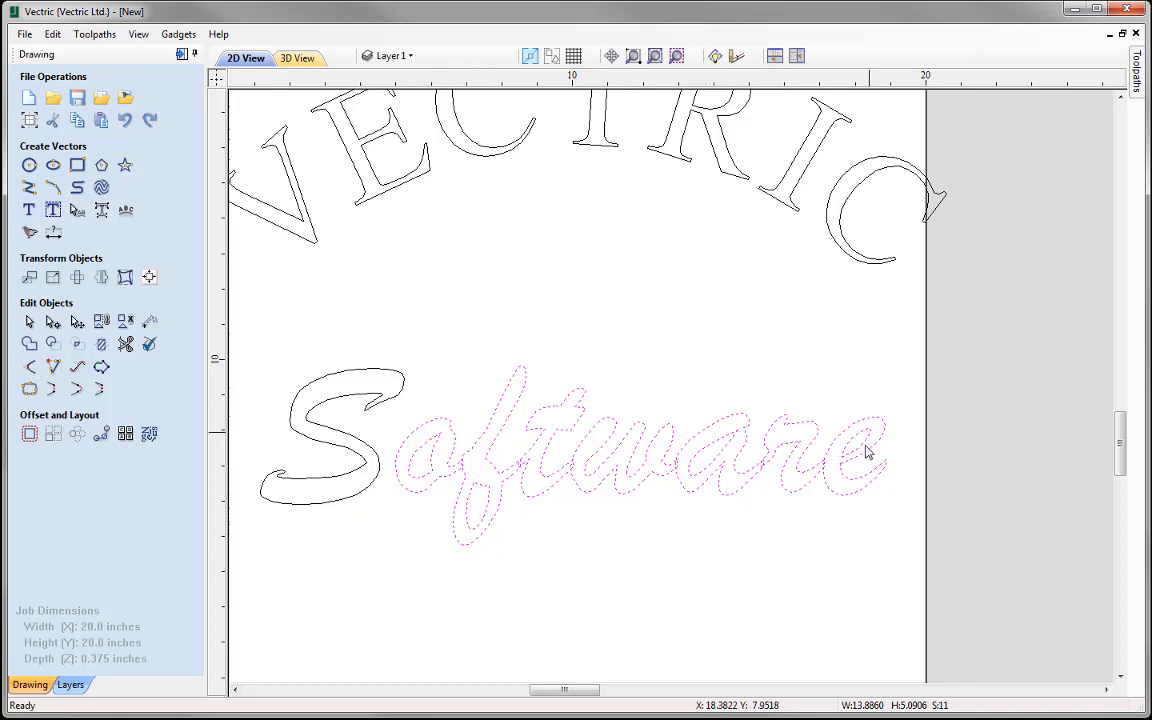
pyautogui.keyDown('shift'); pyautogui.click(433, 460); pyautogui.keyUp('shift')
pyautogui.keyDown('shift'); pyautogui.click(468, 503); pyautogui.keyUp('shift')
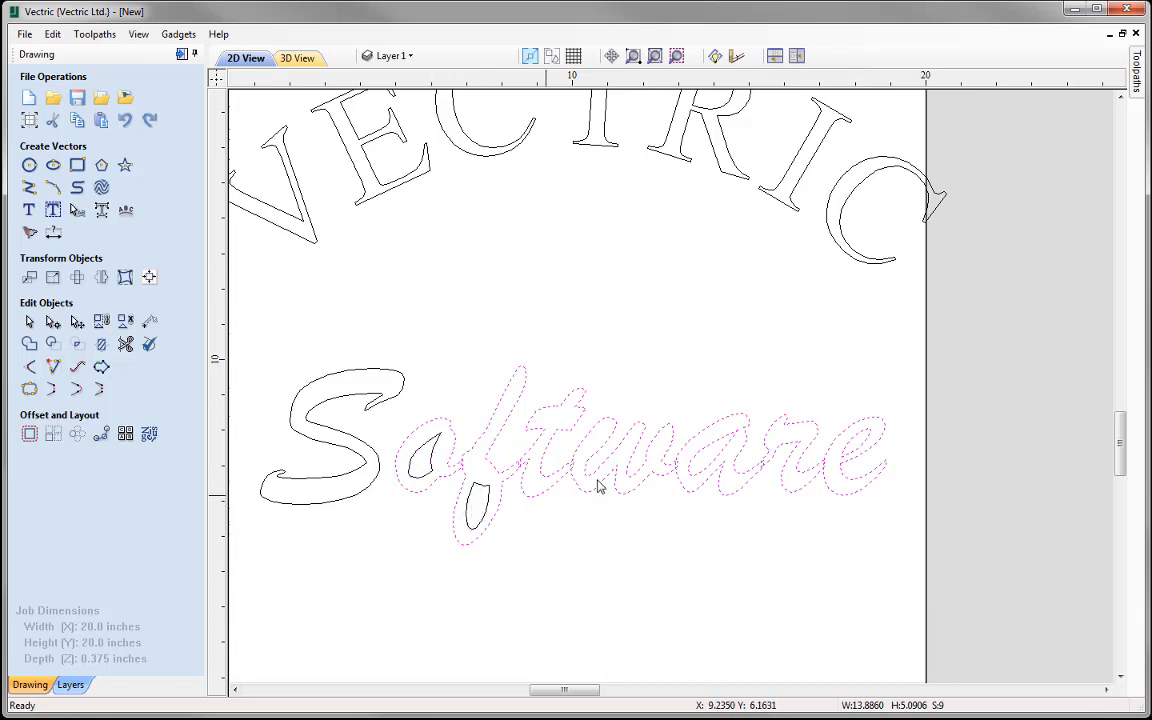
pyautogui.keyDown('shift'); pyautogui.click(712, 452); pyautogui.keyUp('shift')
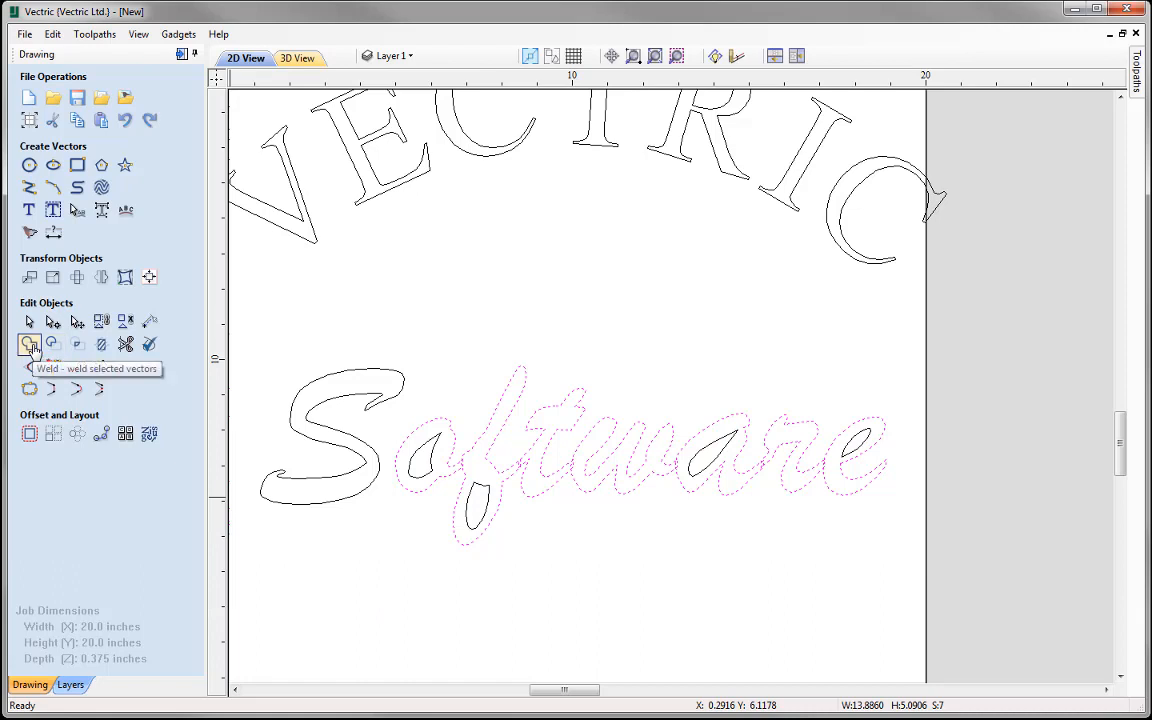
pyautogui.click(34, 350)
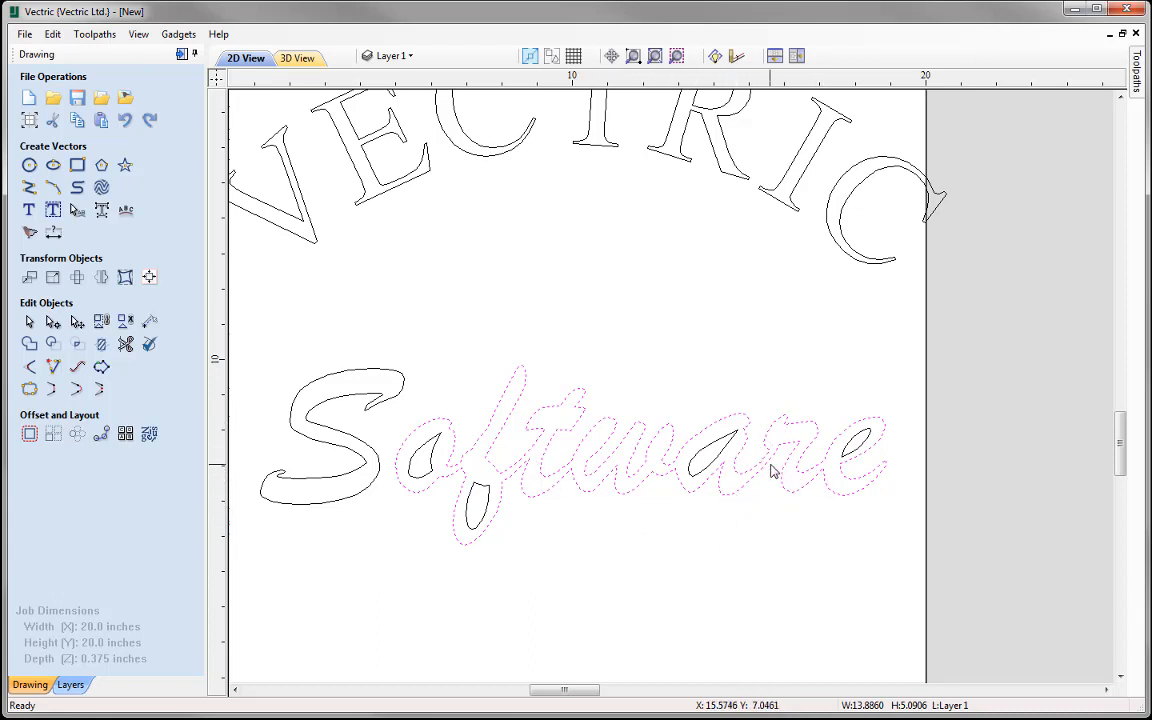
# Edit the welded outline's nodes and delete the two stray points on the upper edge of the join between a and r.
pyautogui.scroll(1, 764, 470)
pyautogui.scroll(9, 764, 470)
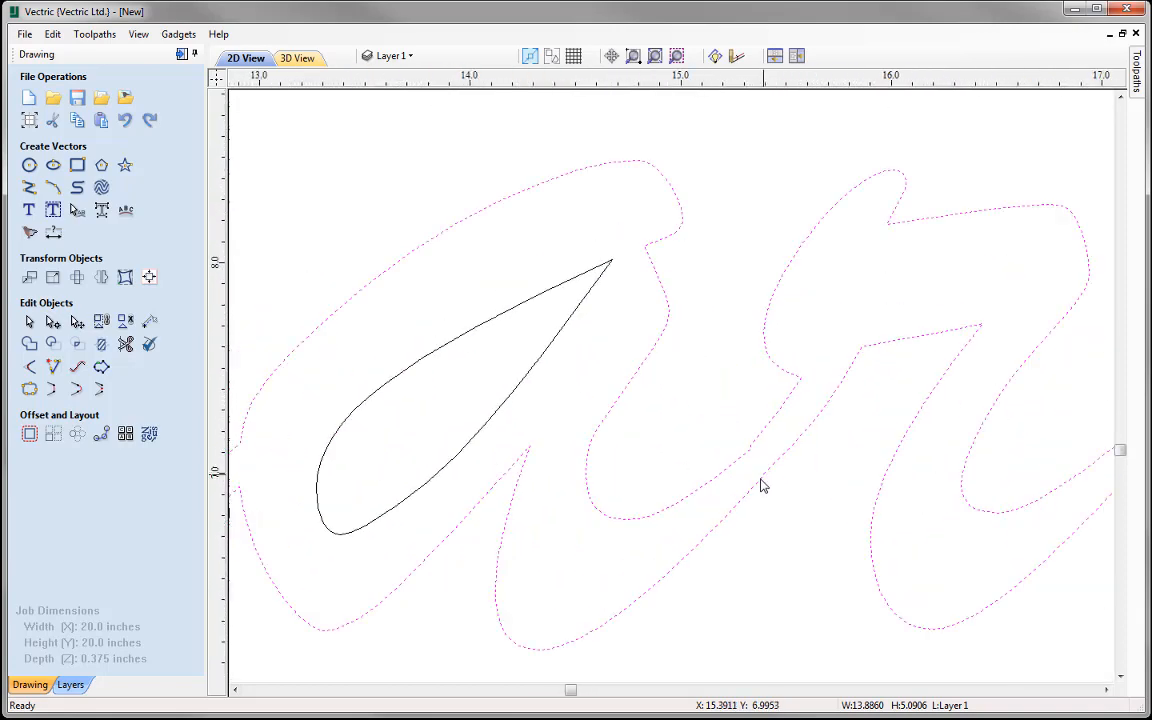
pyautogui.scroll(1, 764, 486)
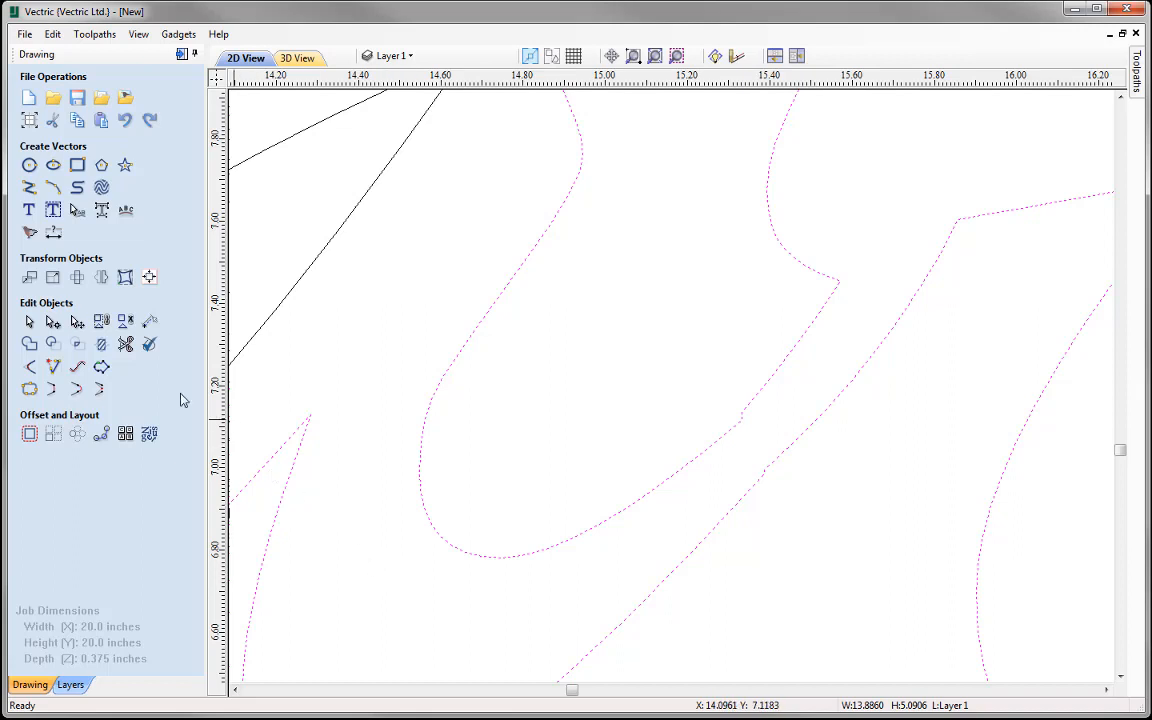
pyautogui.click(53, 322)
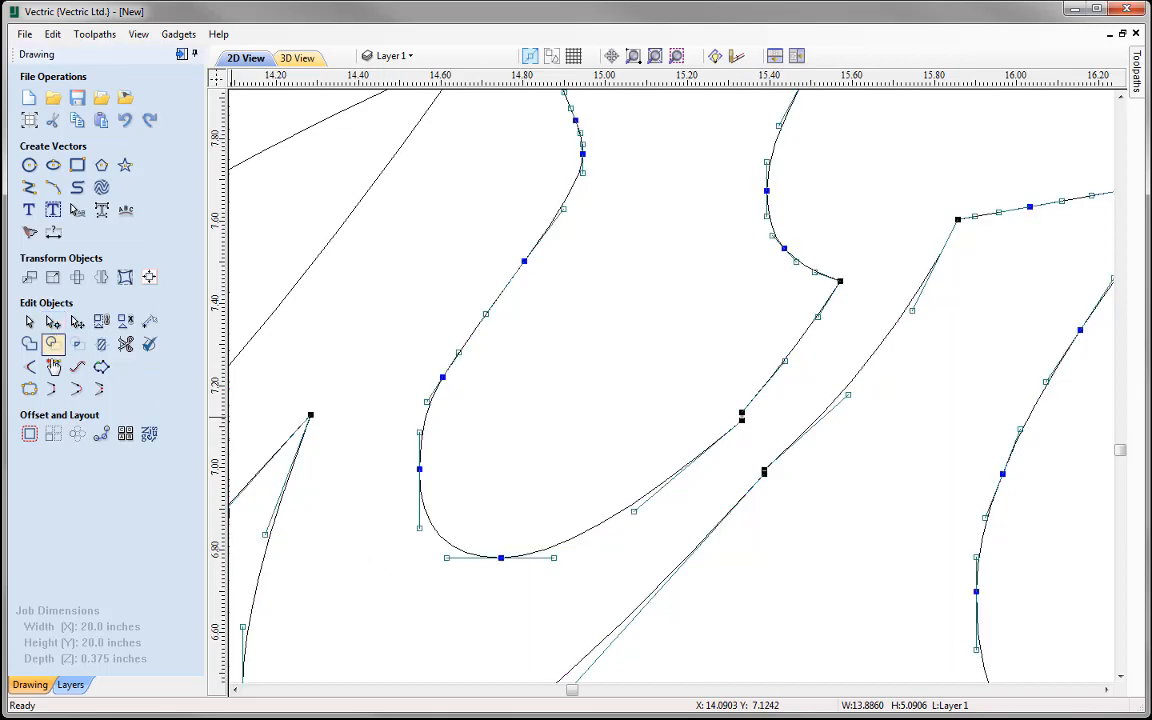
pyautogui.rightClick(741, 421)
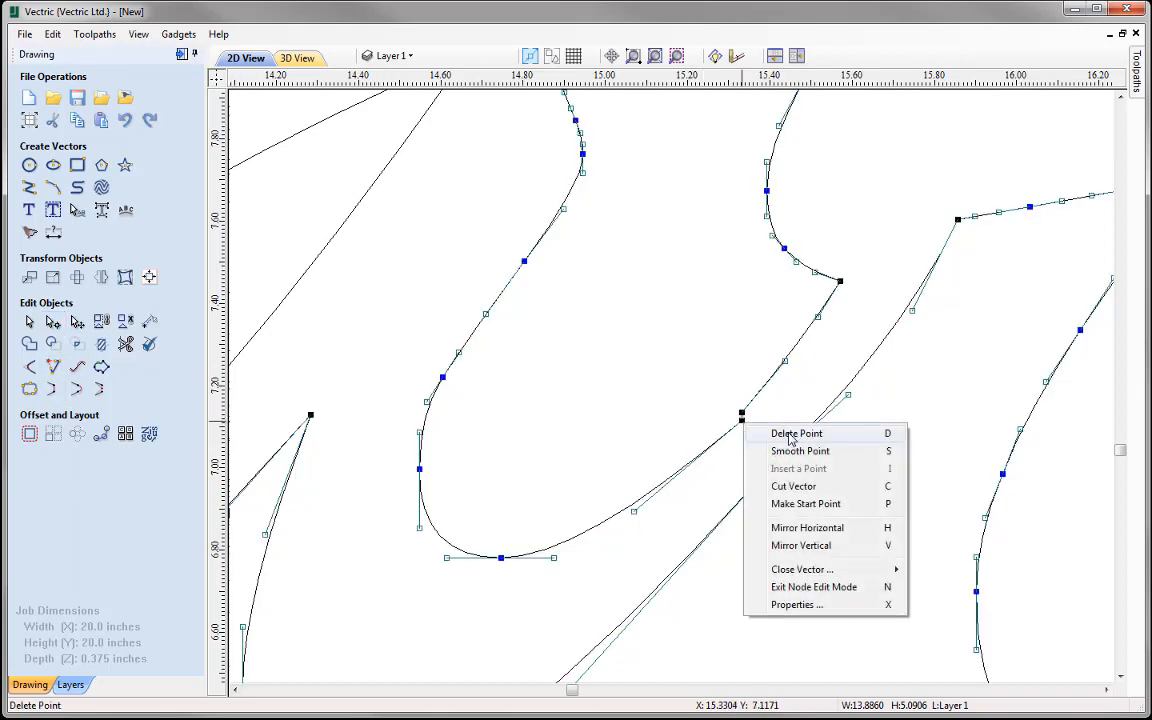
pyautogui.click(791, 434)
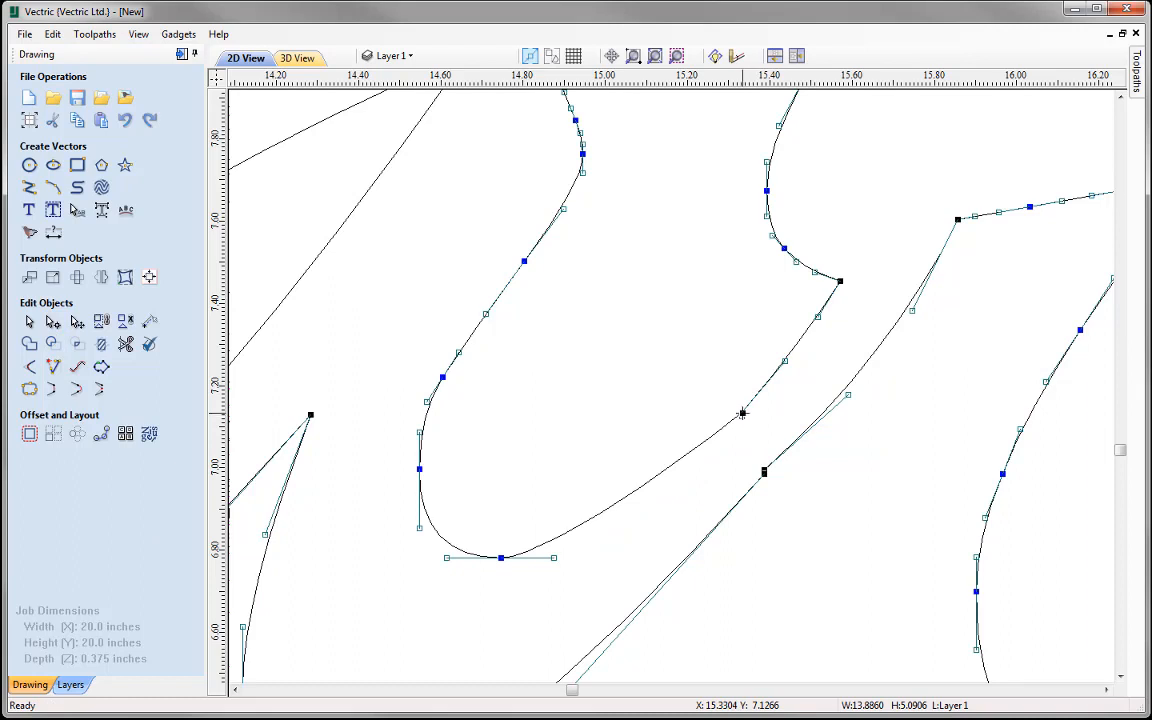
pyautogui.scroll(1, 741, 412)
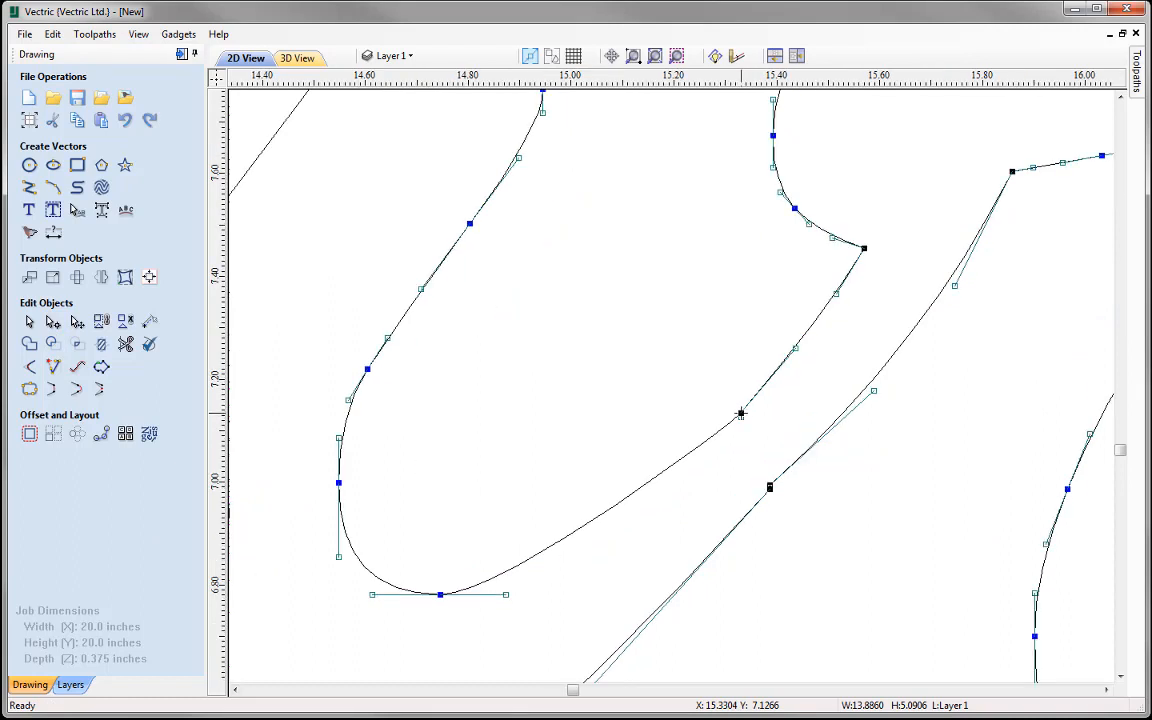
pyautogui.scroll(2, 744, 413)
pyautogui.rightClick(773, 410)
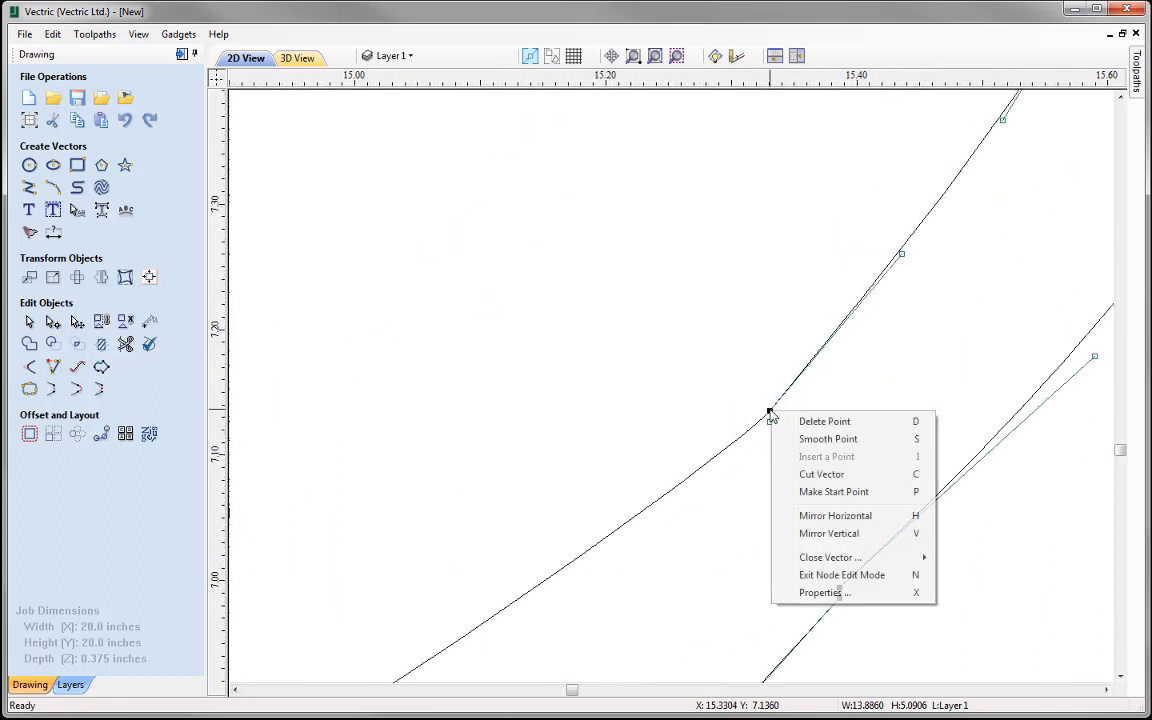
pyautogui.click(836, 432)
# Delete the two stray points on the lower edge of the a–r join and finish node editing.
pyautogui.scroll(-1, 744, 415)
pyautogui.scroll(1, 744, 415)
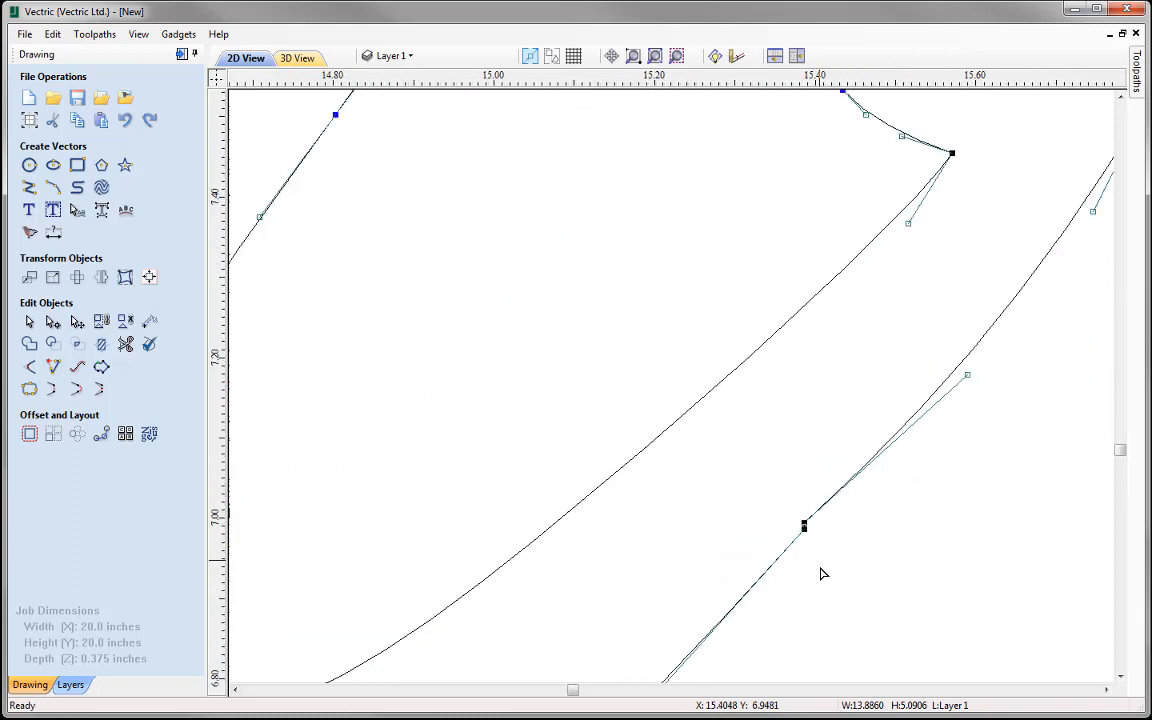
pyautogui.scroll(3, 823, 568)
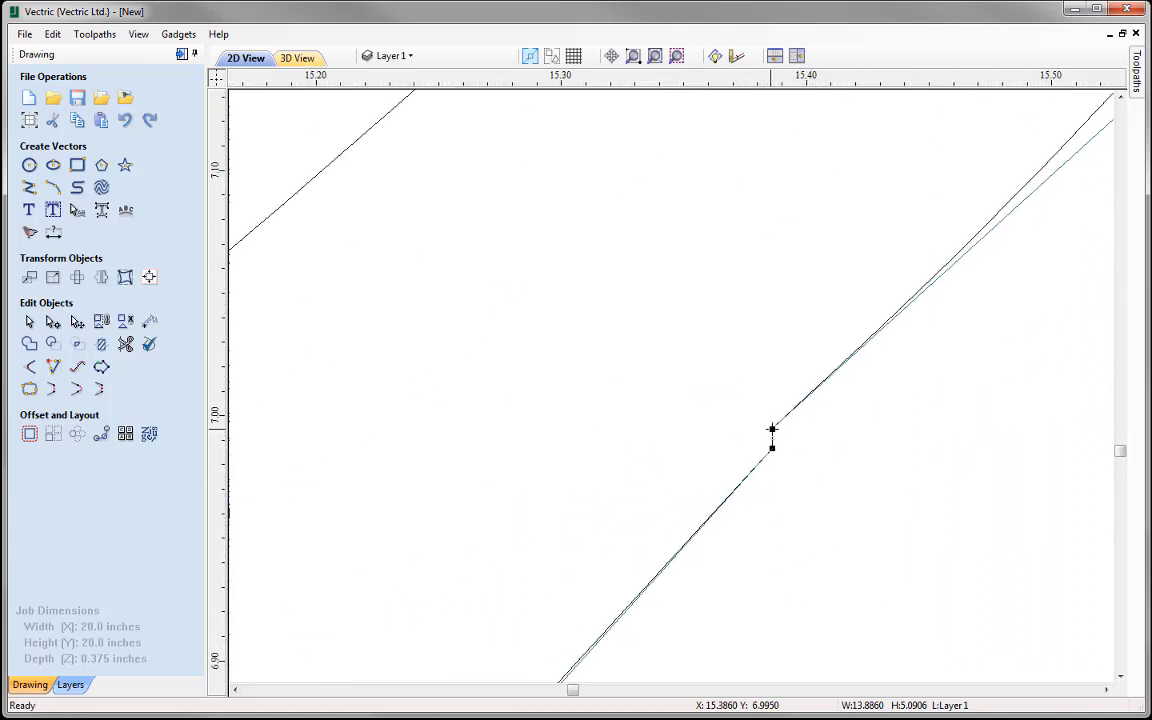
pyautogui.rightClick(772, 430)
pyautogui.click(823, 442)
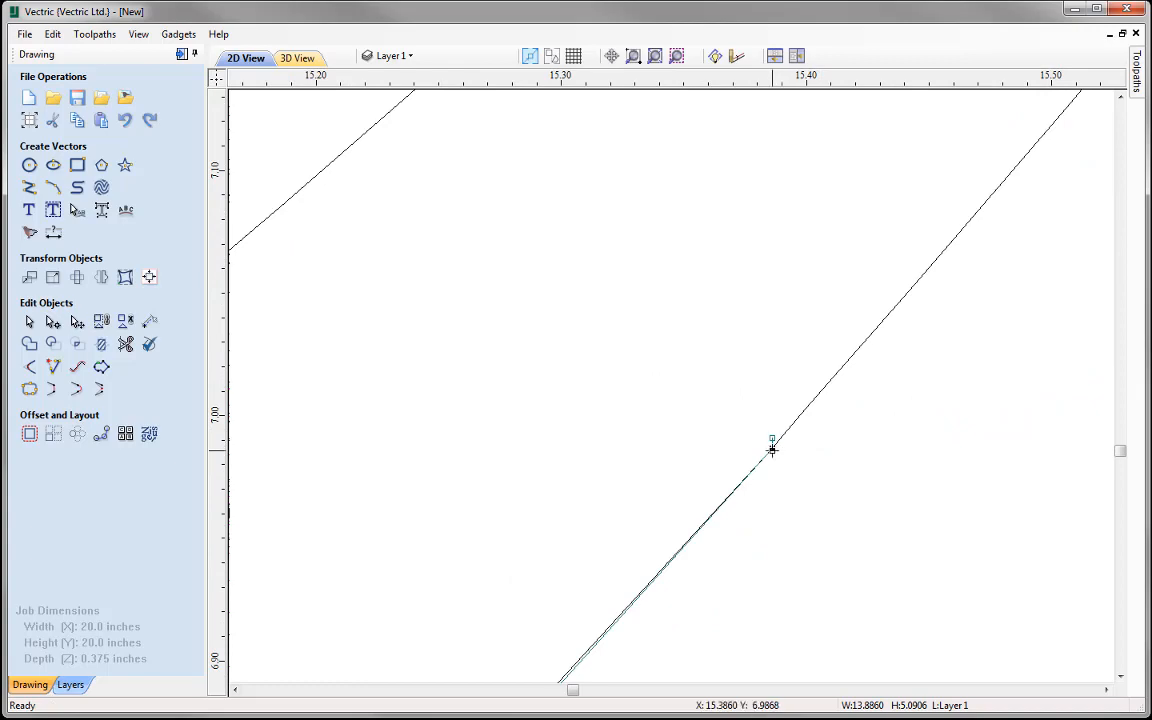
pyautogui.rightClick(772, 450)
pyautogui.click(822, 465)
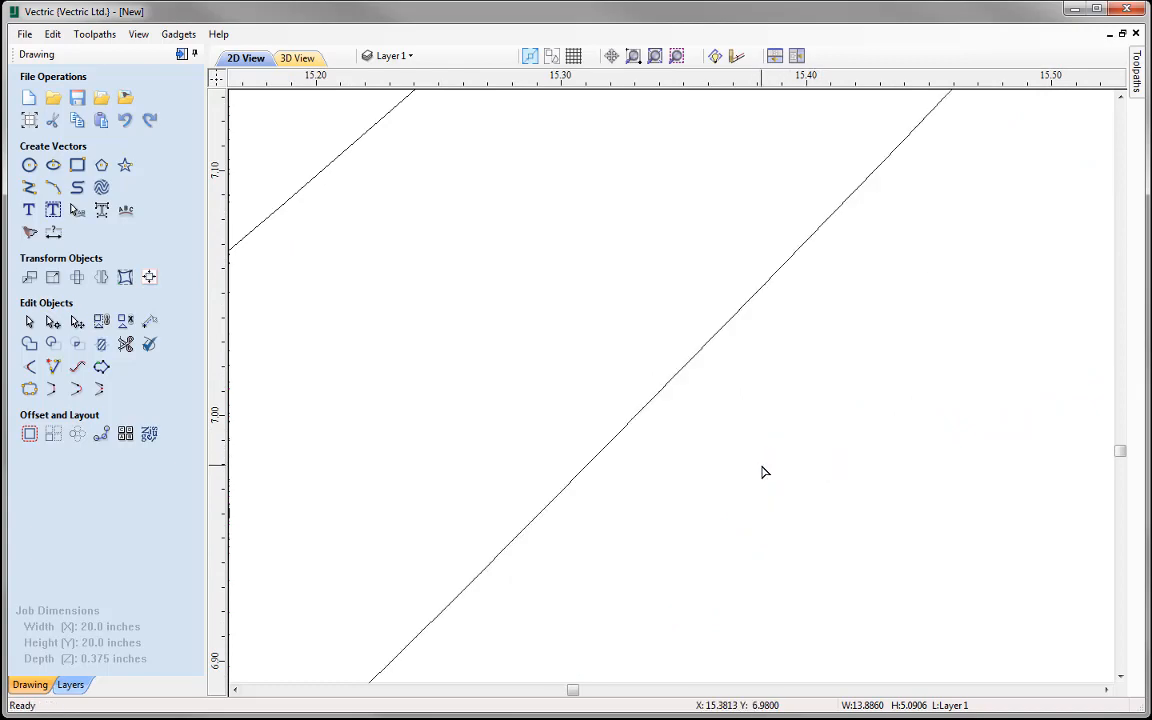
pyautogui.scroll(-3, 762, 472)
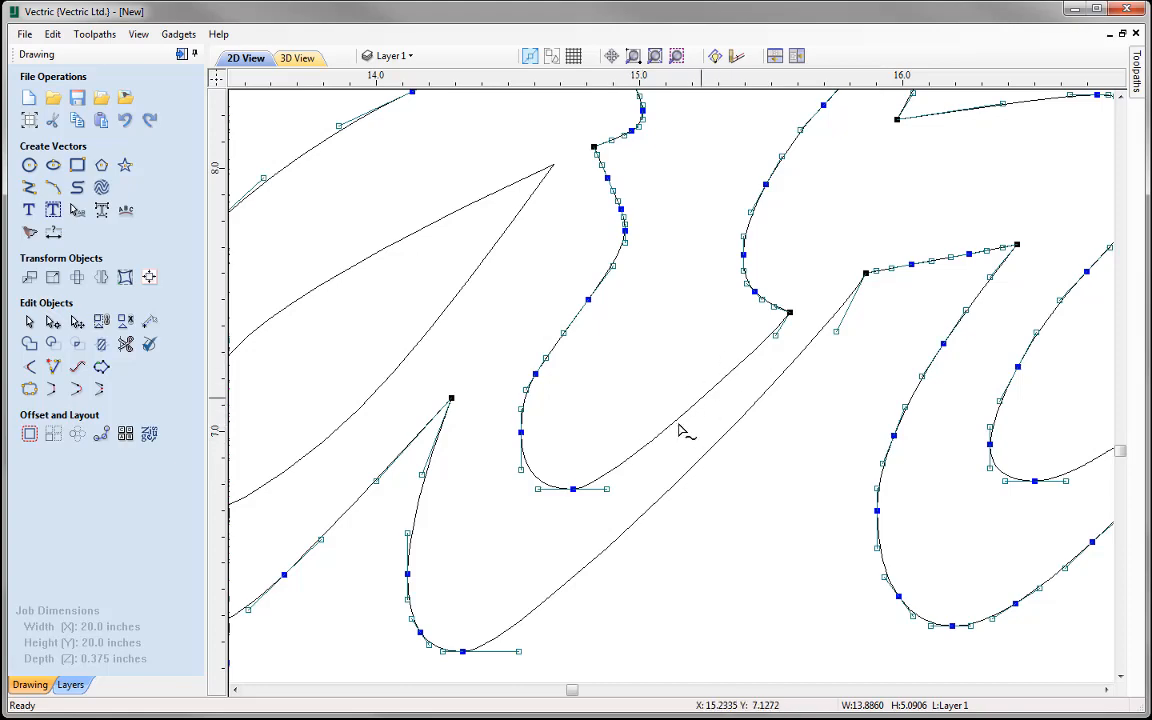
pyautogui.scroll(-2, 737, 432)
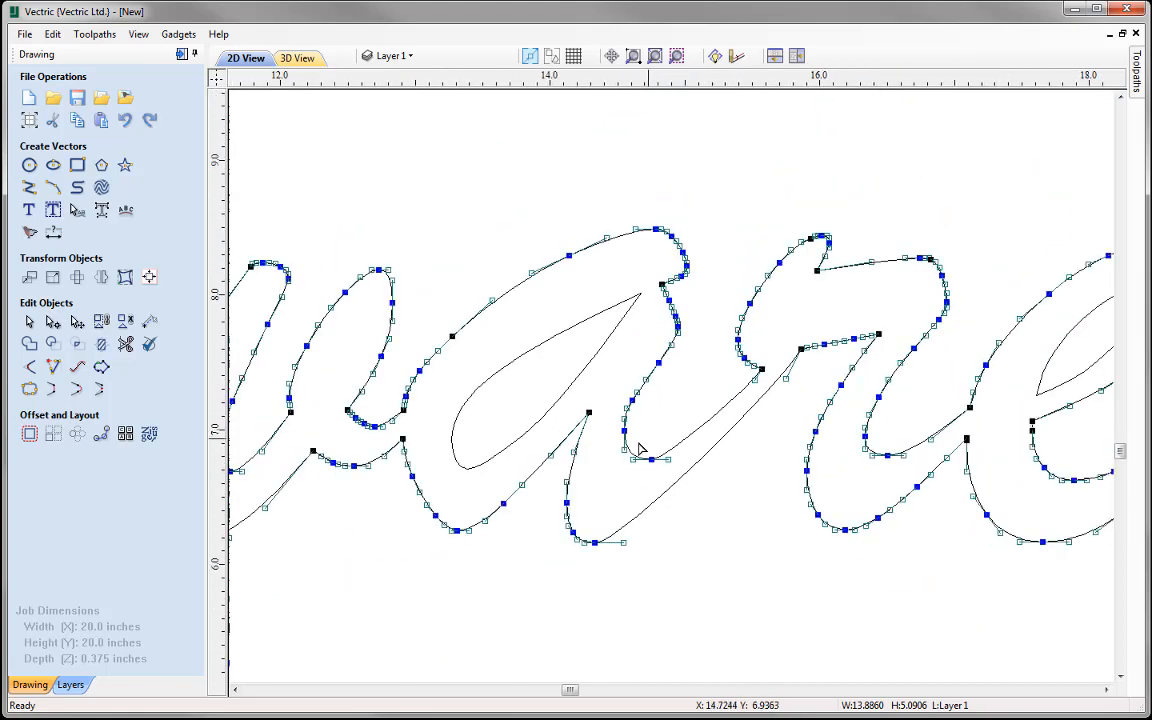
pyautogui.click(655, 57)
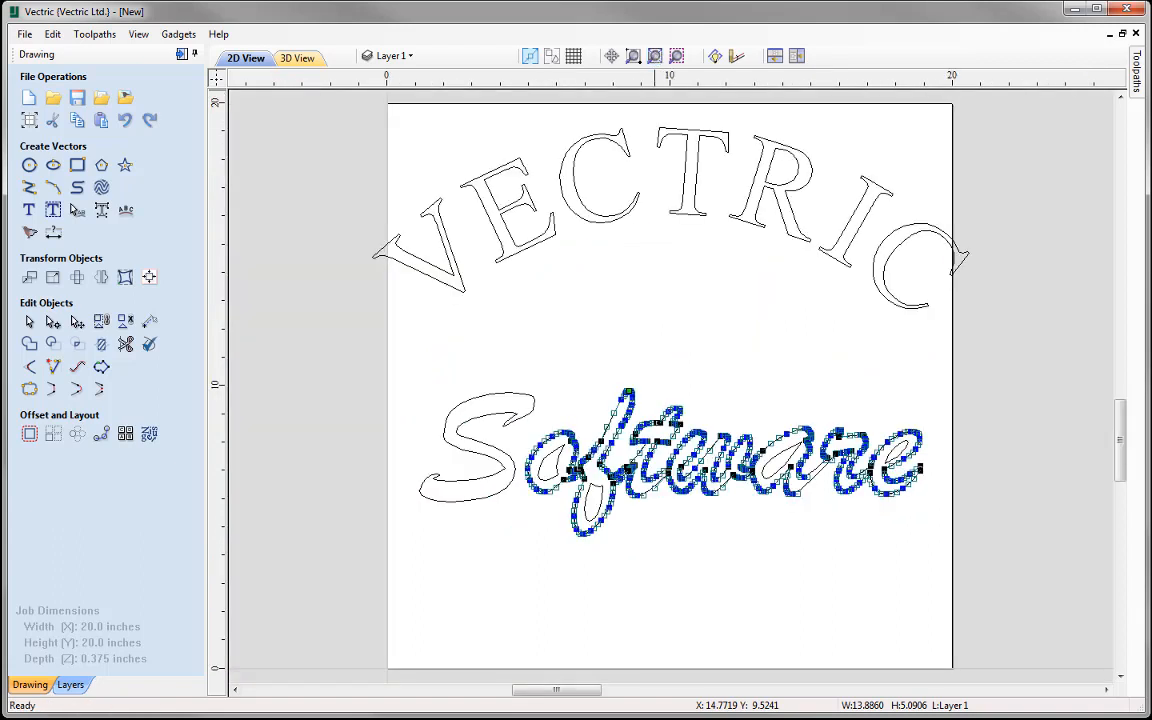
pyautogui.click(458, 609)
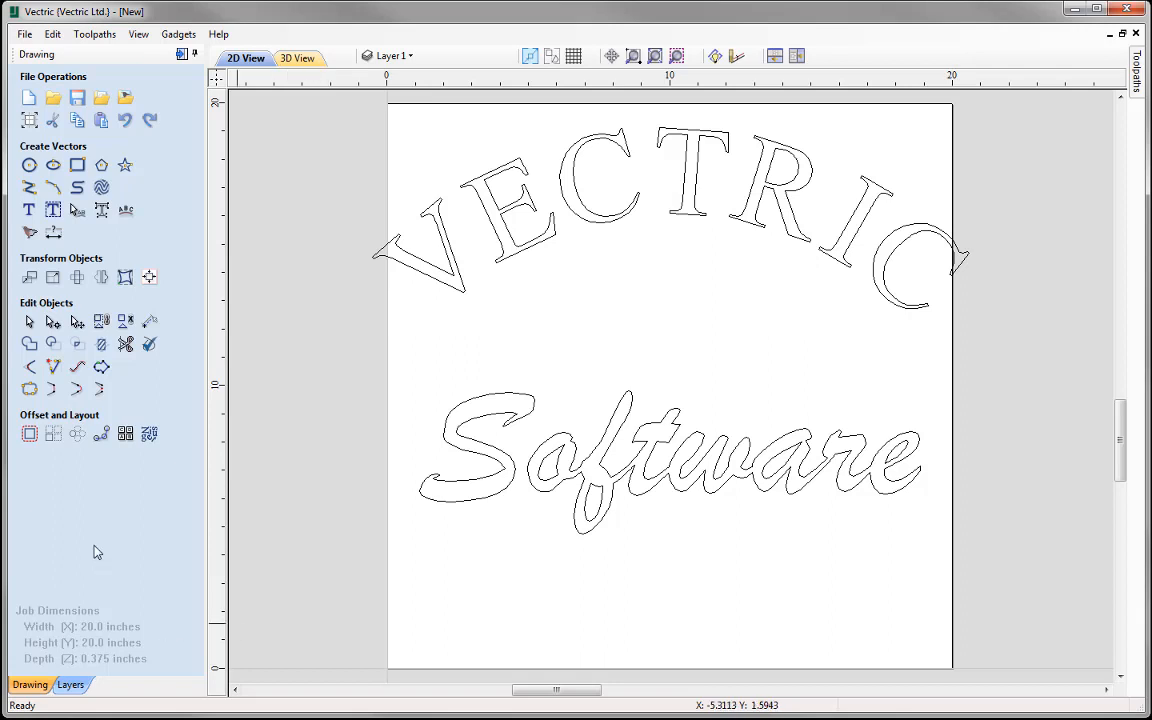
# Select all VECTRIC and Software vectors on the job and delete them.
pyautogui.click(29, 321)
pyautogui.moveTo(322, 99); pyautogui.dragTo(1027, 658)
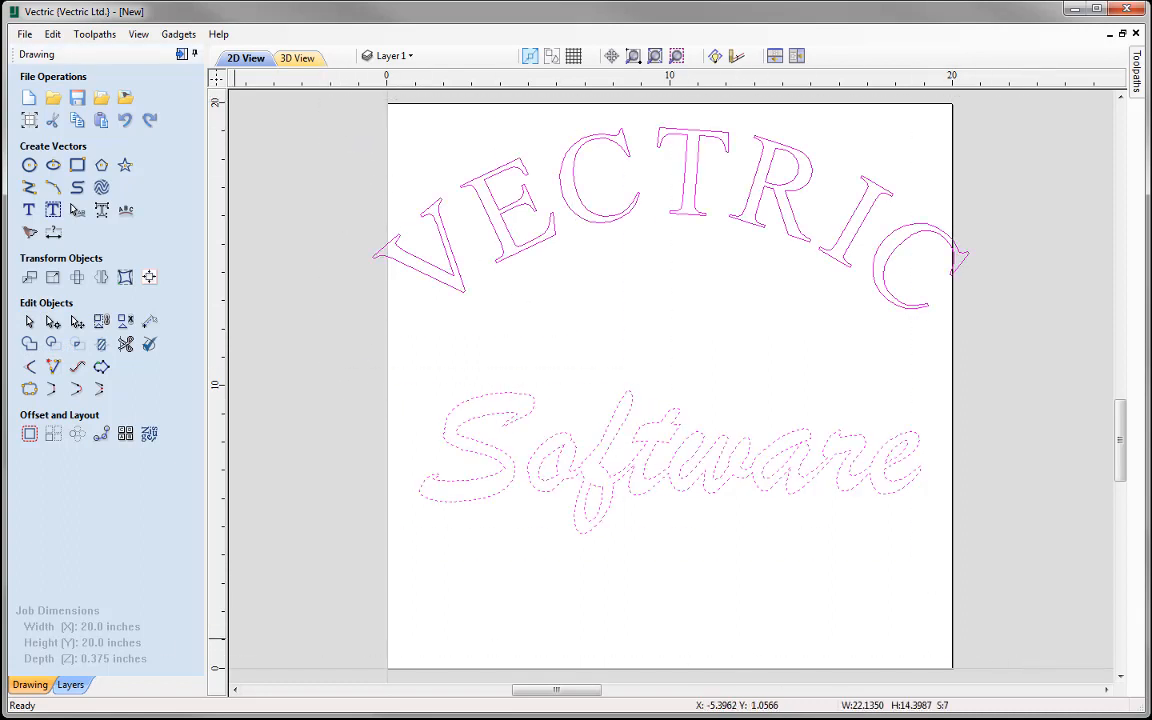
pyautogui.press('Delete')
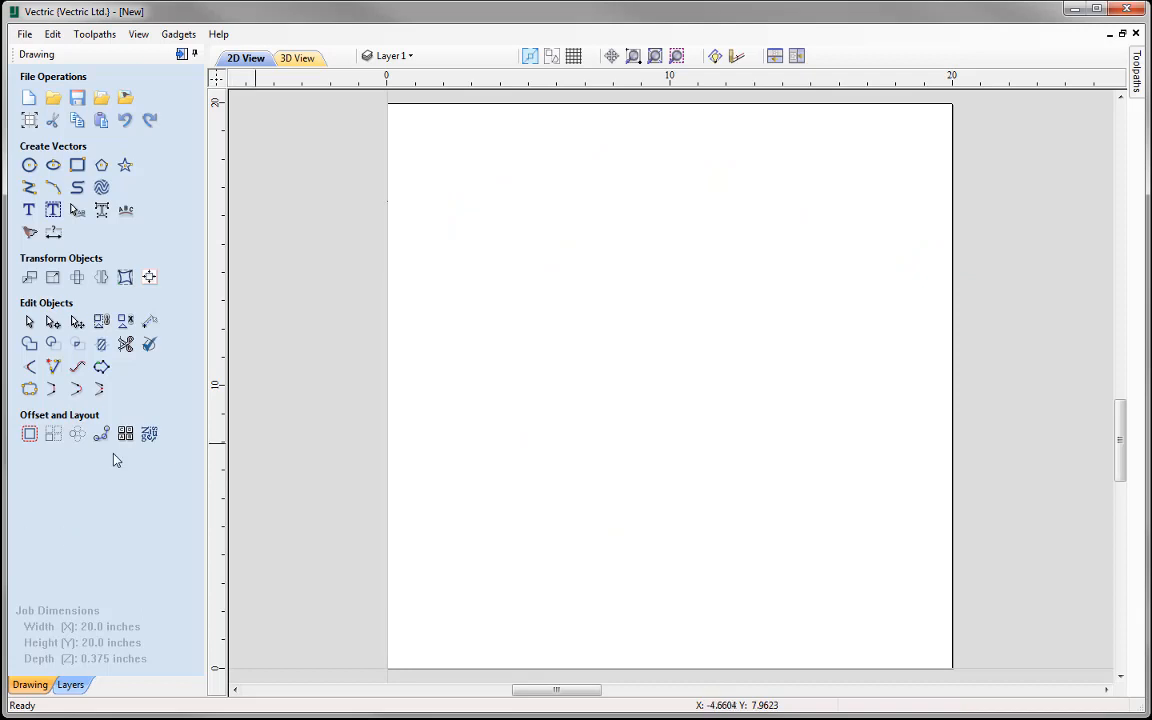
# Create the text SOFTWARE in Arial with a 2 inch text height and centre it on the job.
pyautogui.click(29, 209)
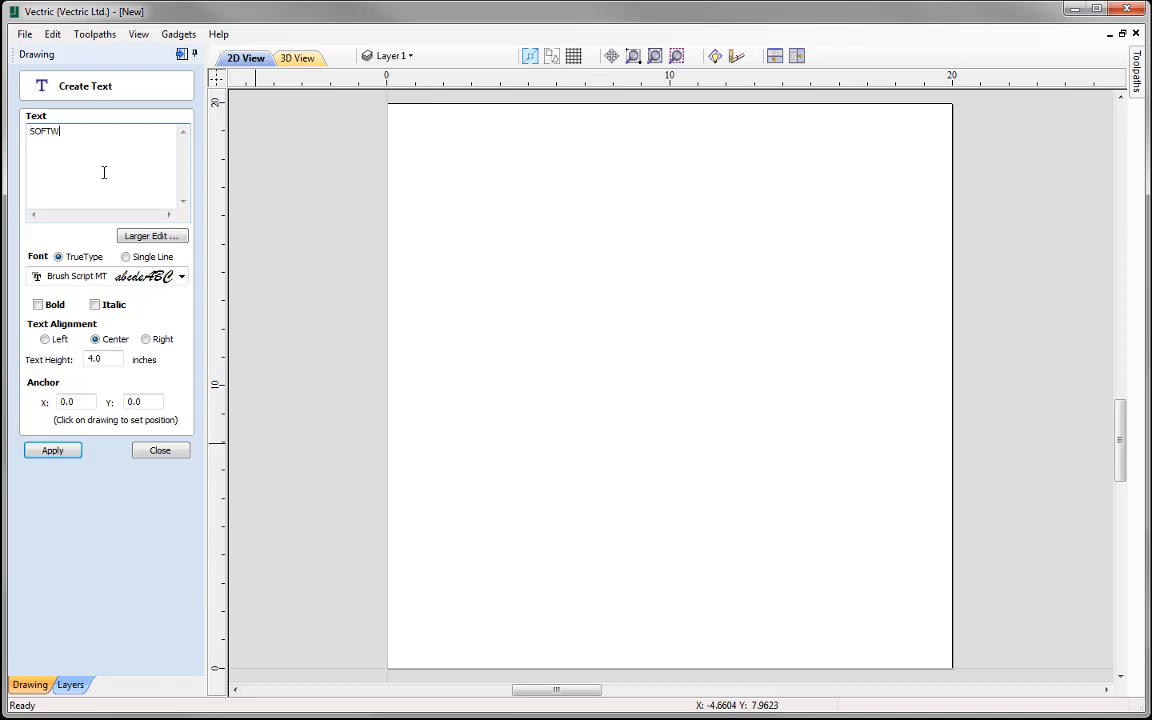
pyautogui.click(181, 278)
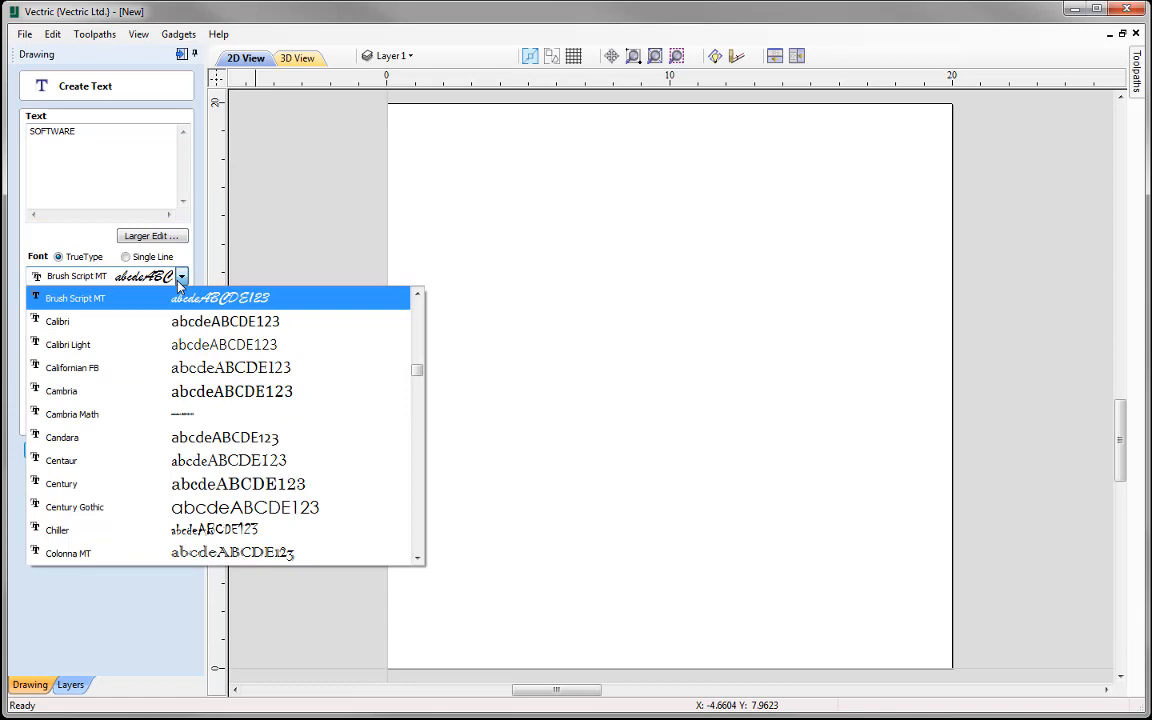
pyautogui.write('ari')
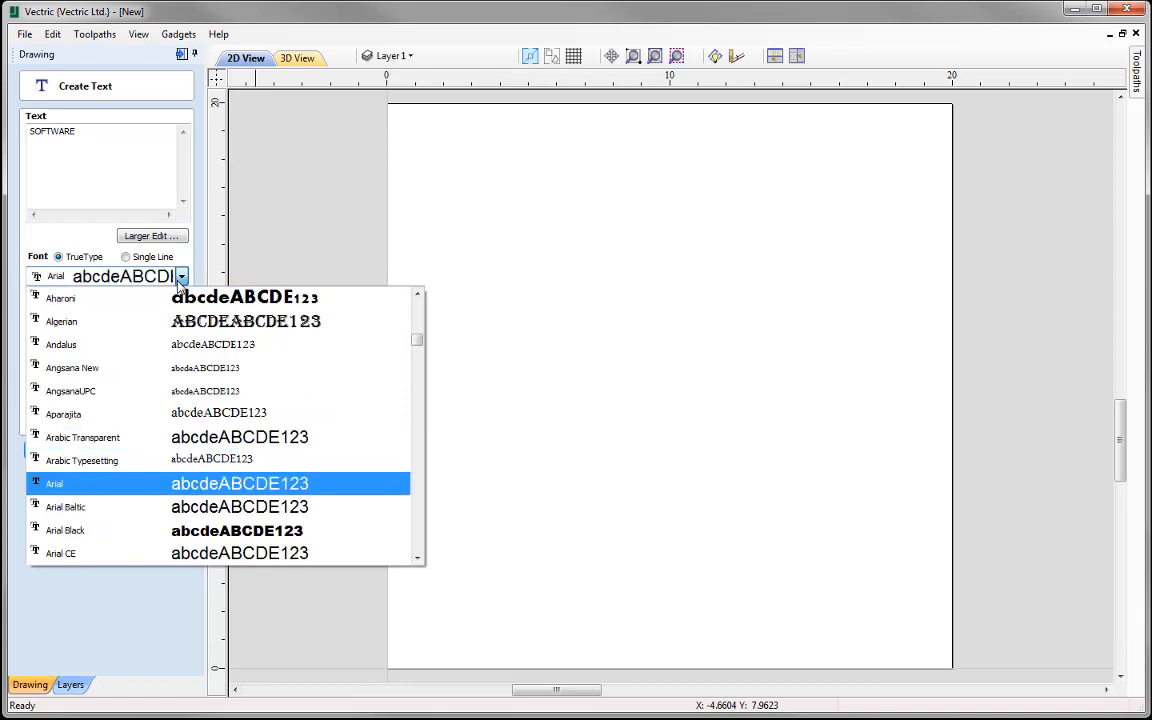
pyautogui.click(85, 483)
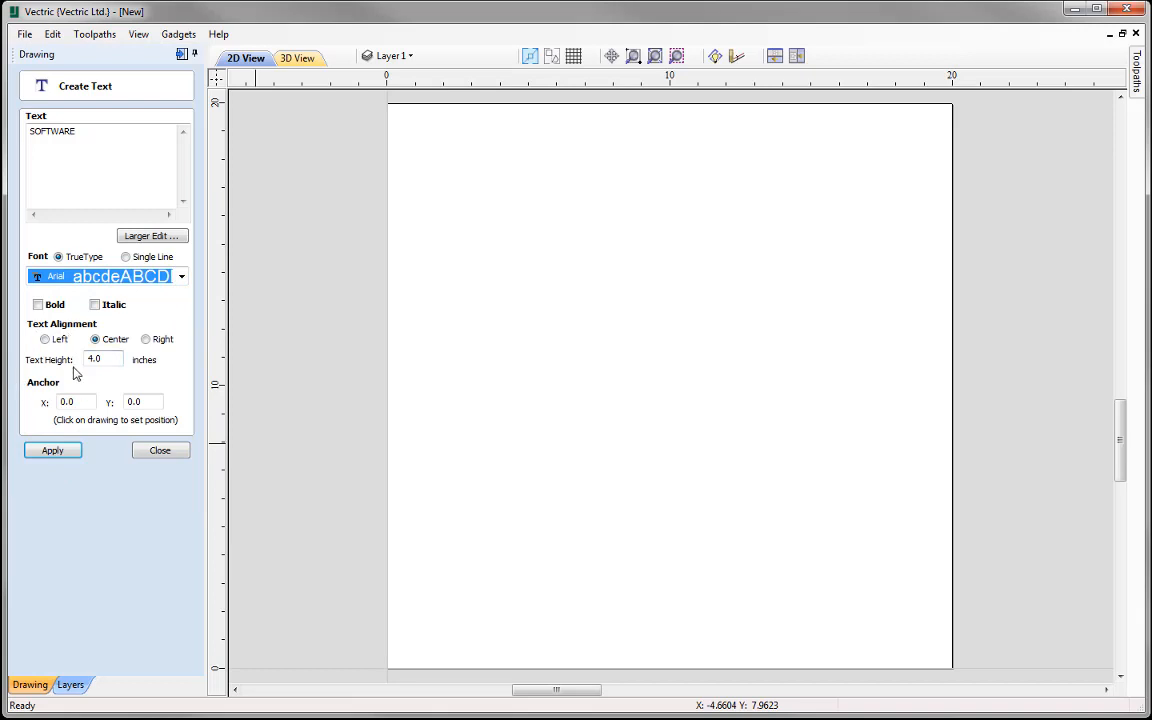
pyautogui.click(102, 358)
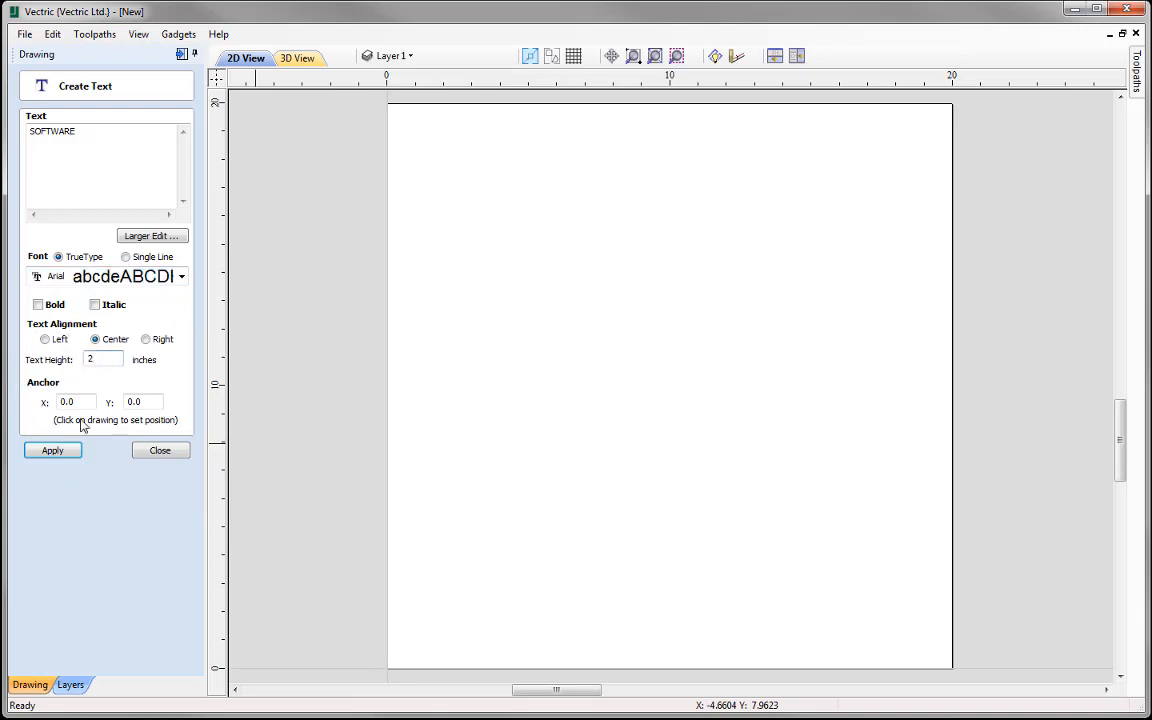
pyautogui.click(66, 455)
pyautogui.click(159, 451)
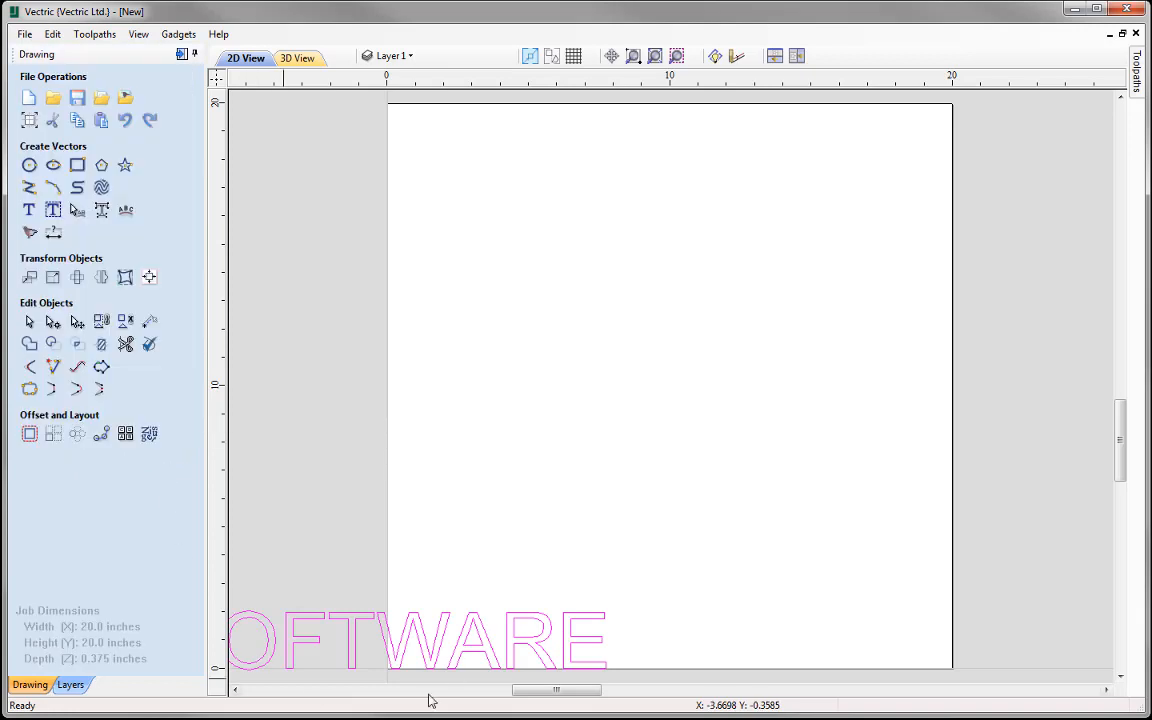
pyautogui.click(467, 633)
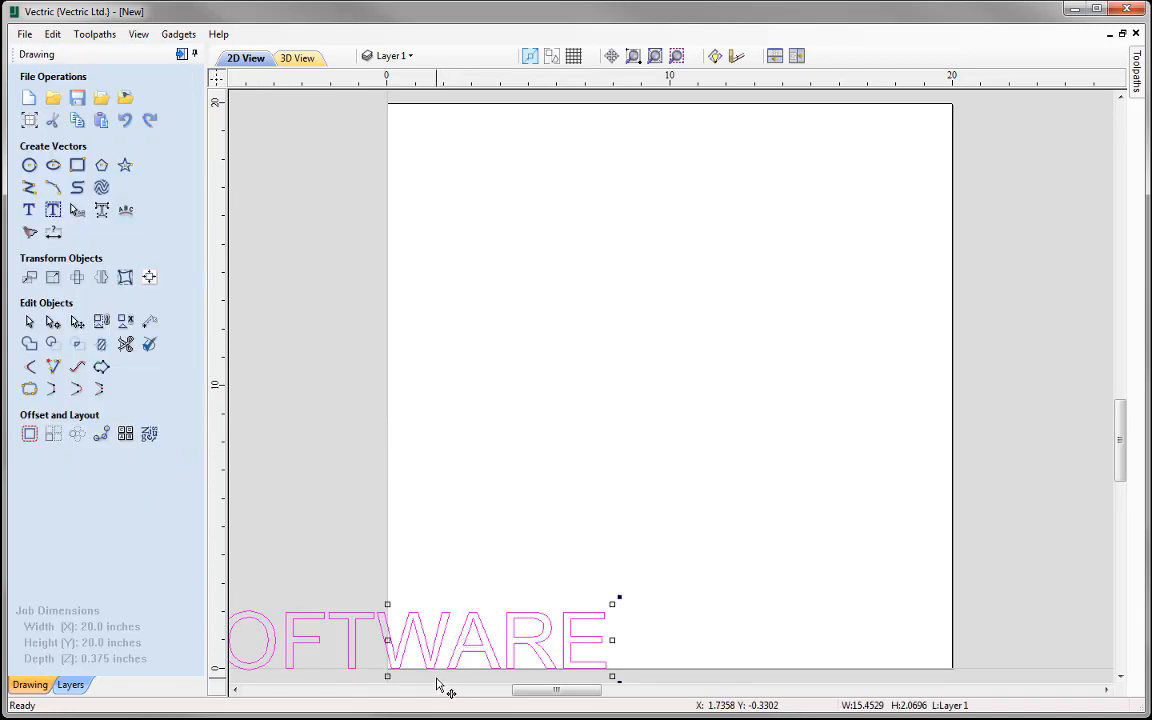
pyautogui.press('F9')
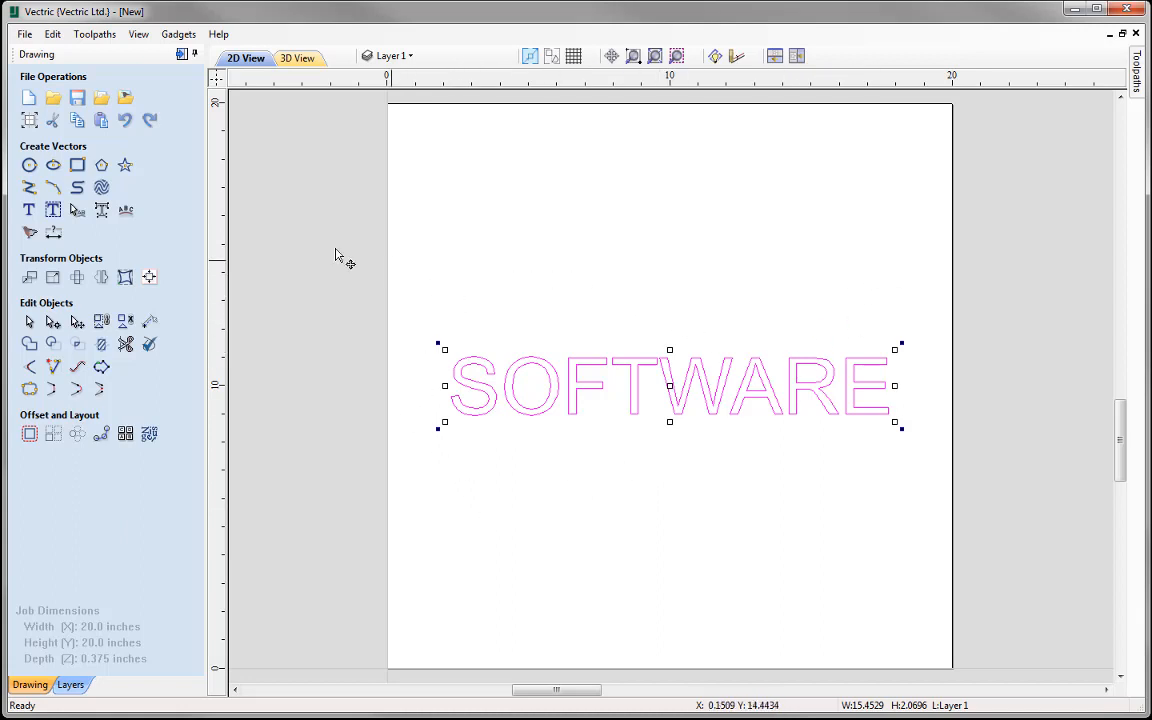
# Draw an open wavy curve about 18.4 inches wide above the text, cresting over the F and dipping over the R.
pyautogui.click(78, 190)
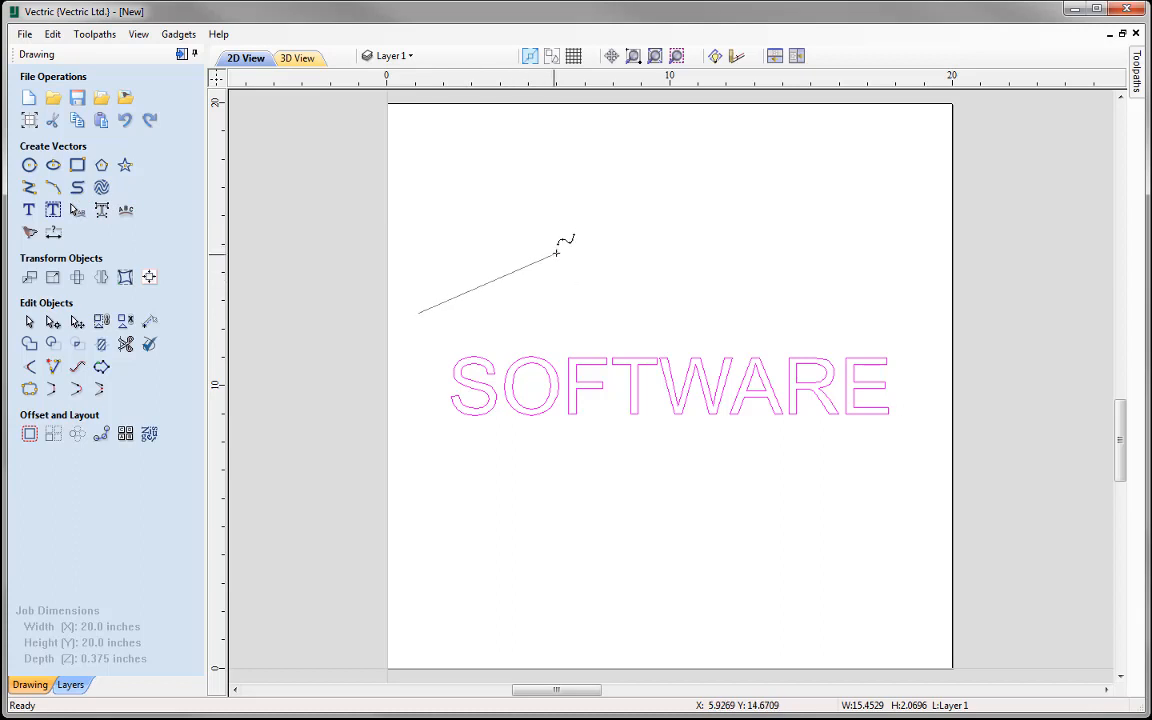
pyautogui.click(590, 246)
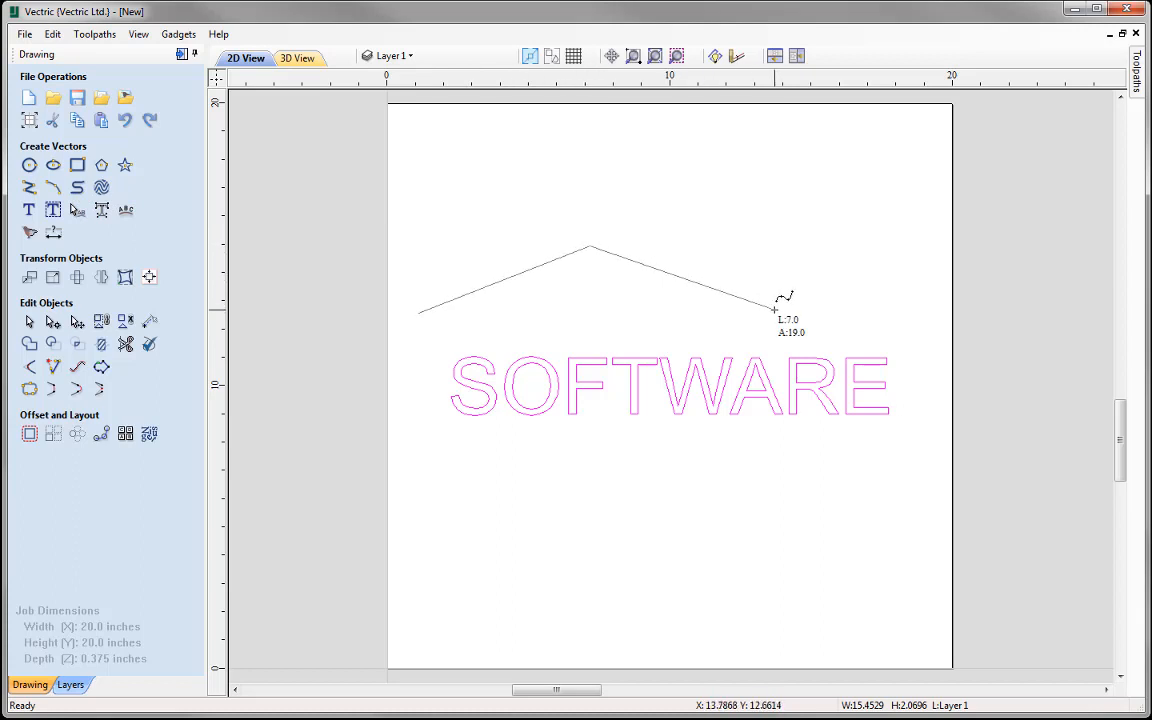
pyautogui.click(777, 309)
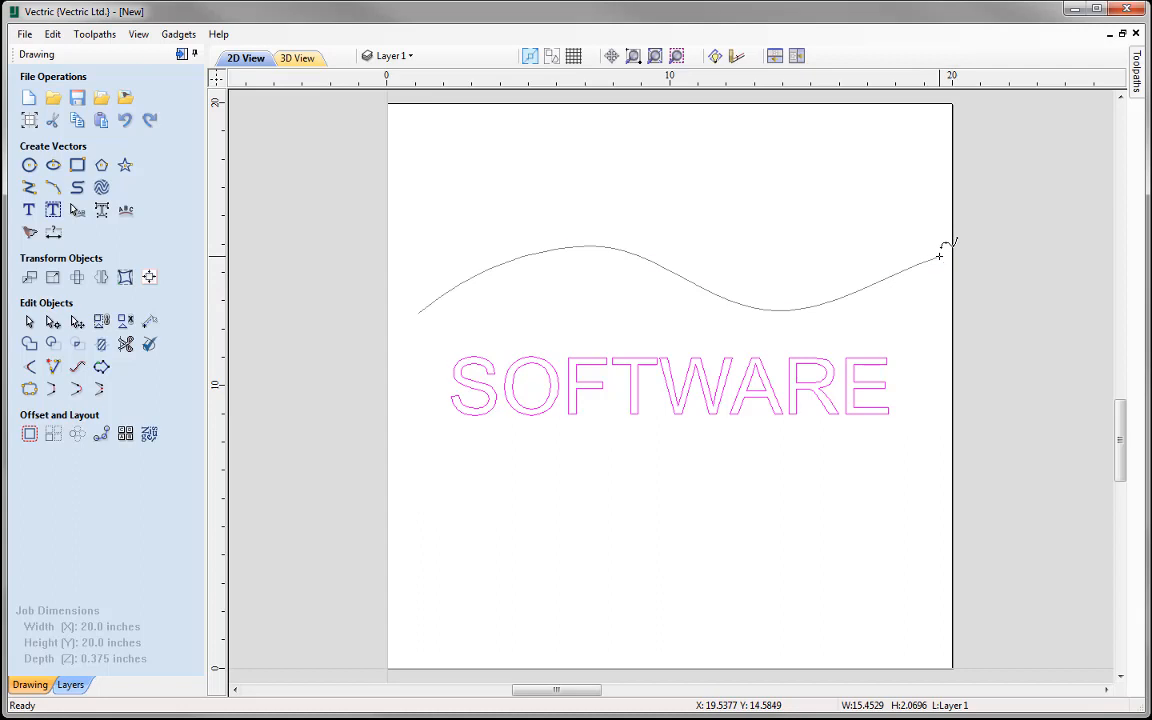
pyautogui.click(939, 257)
pyautogui.rightClick(939, 257)
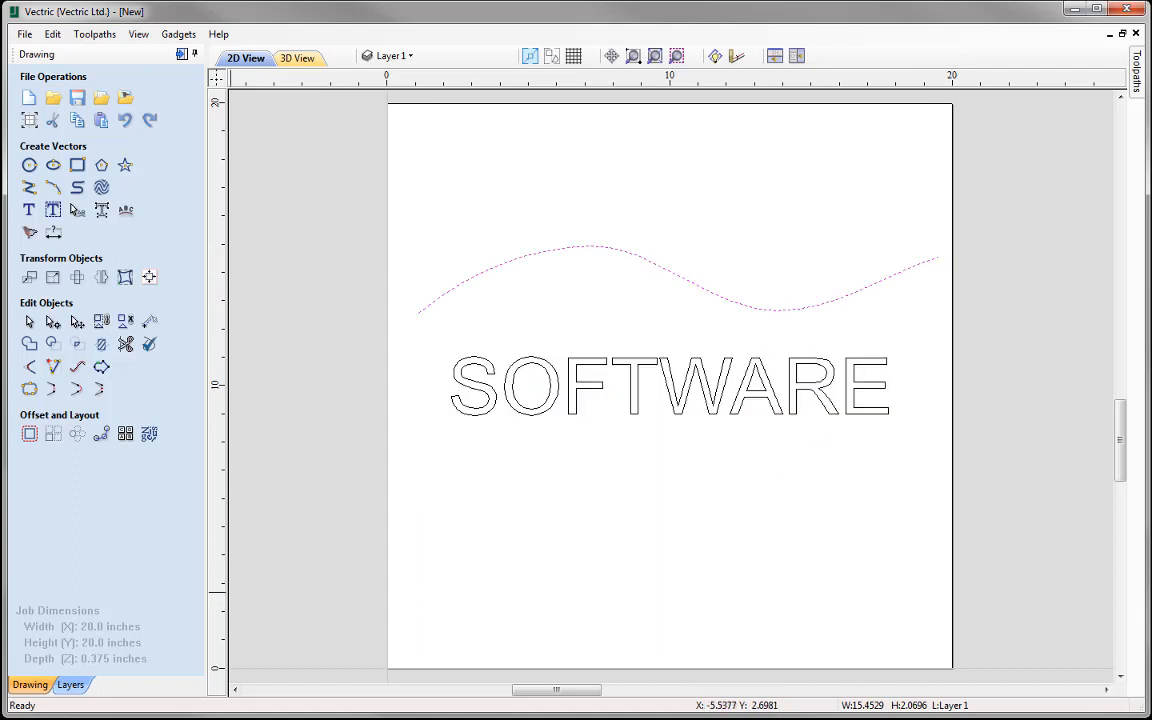
# Wrap SOFTWARE onto the wavy curve, positioned On Curve with Middle alignment and Text on other side turned off.
pyautogui.click(595, 392)
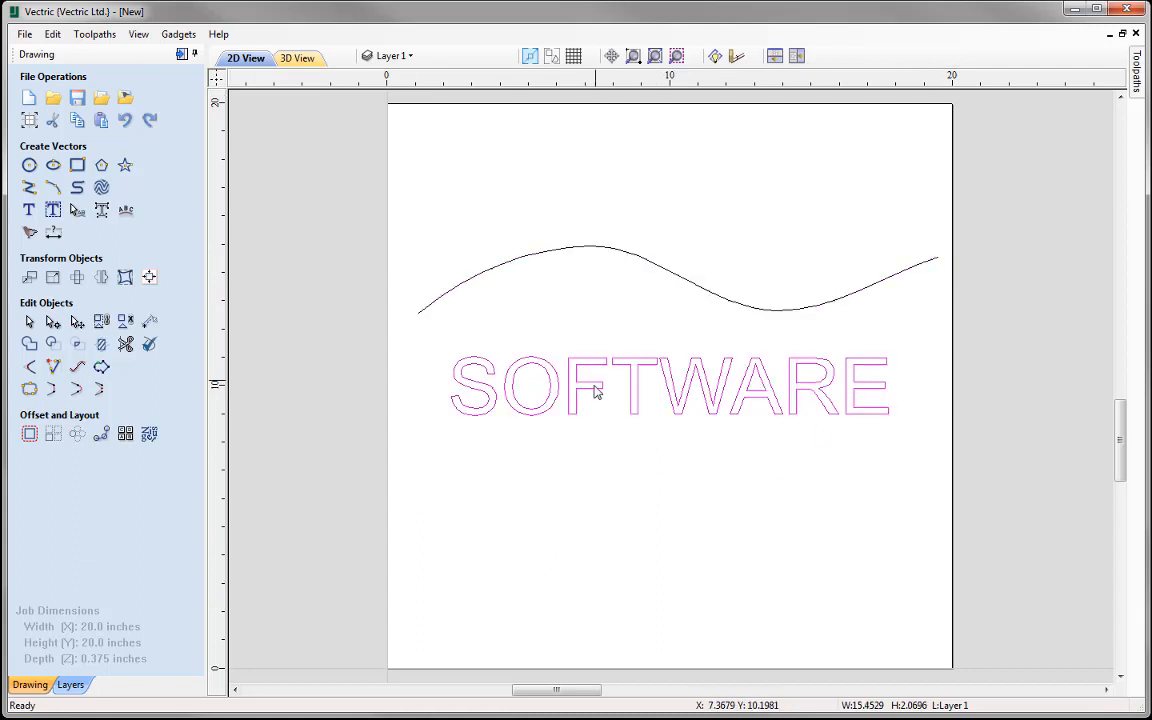
pyautogui.keyDown('shift'); pyautogui.click(640, 263); pyautogui.keyUp('shift')
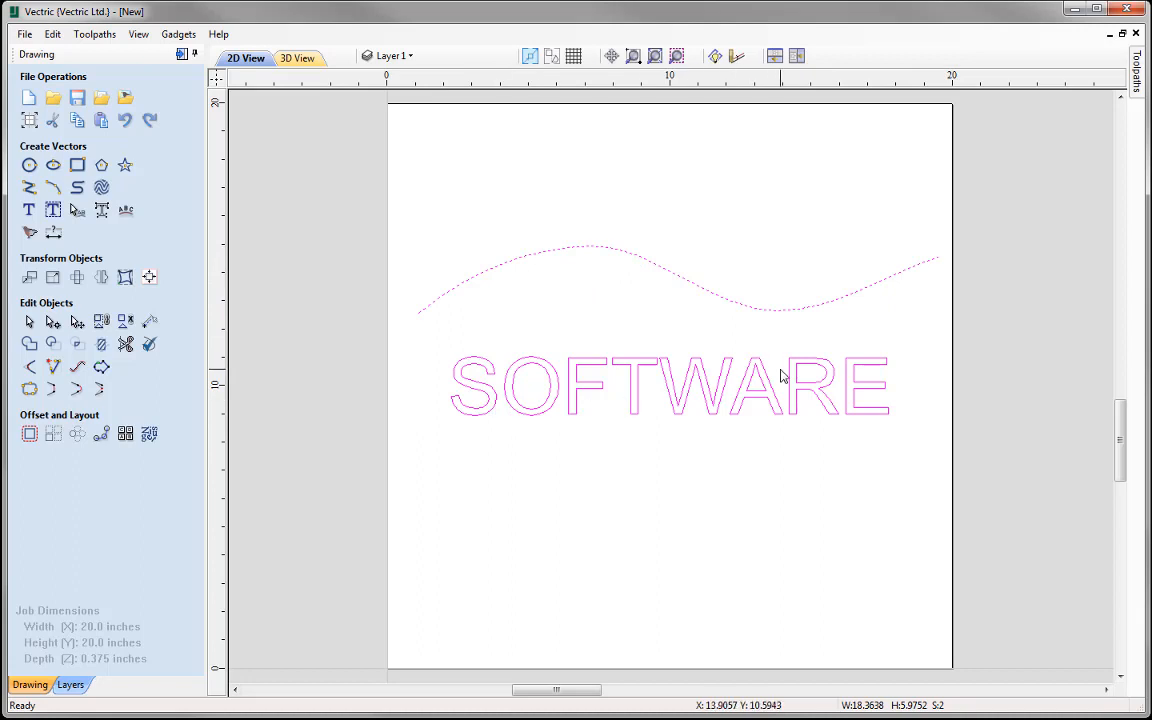
pyautogui.click(126, 212)
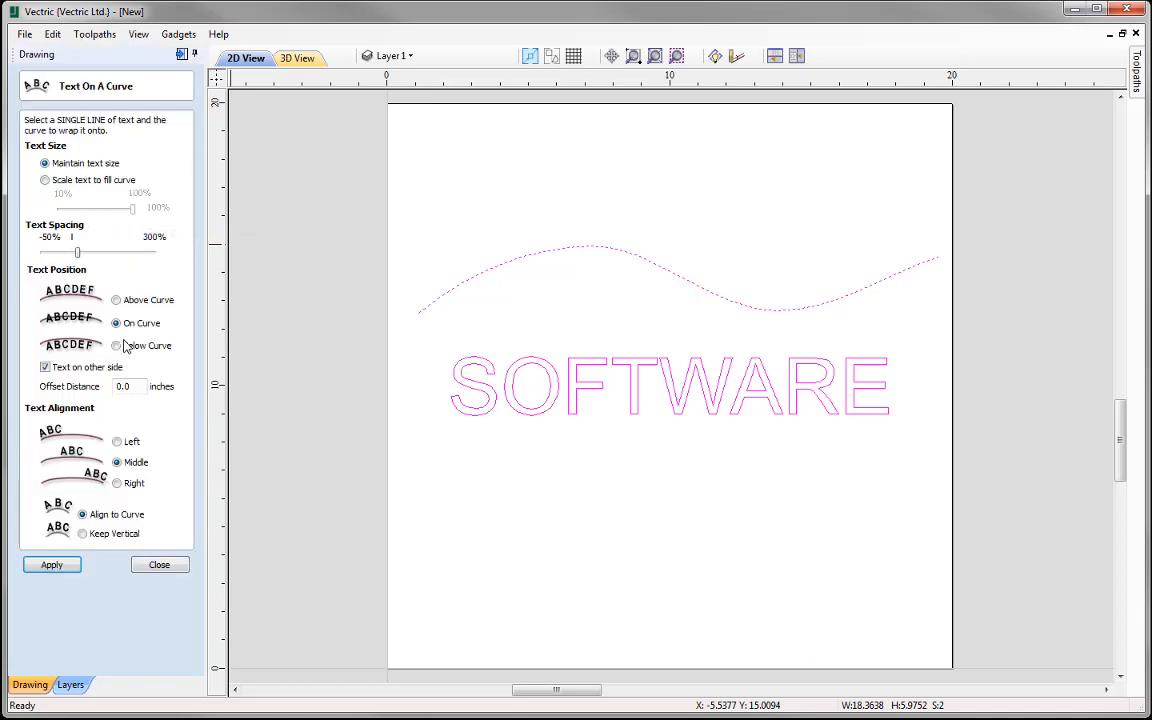
pyautogui.click(52, 566)
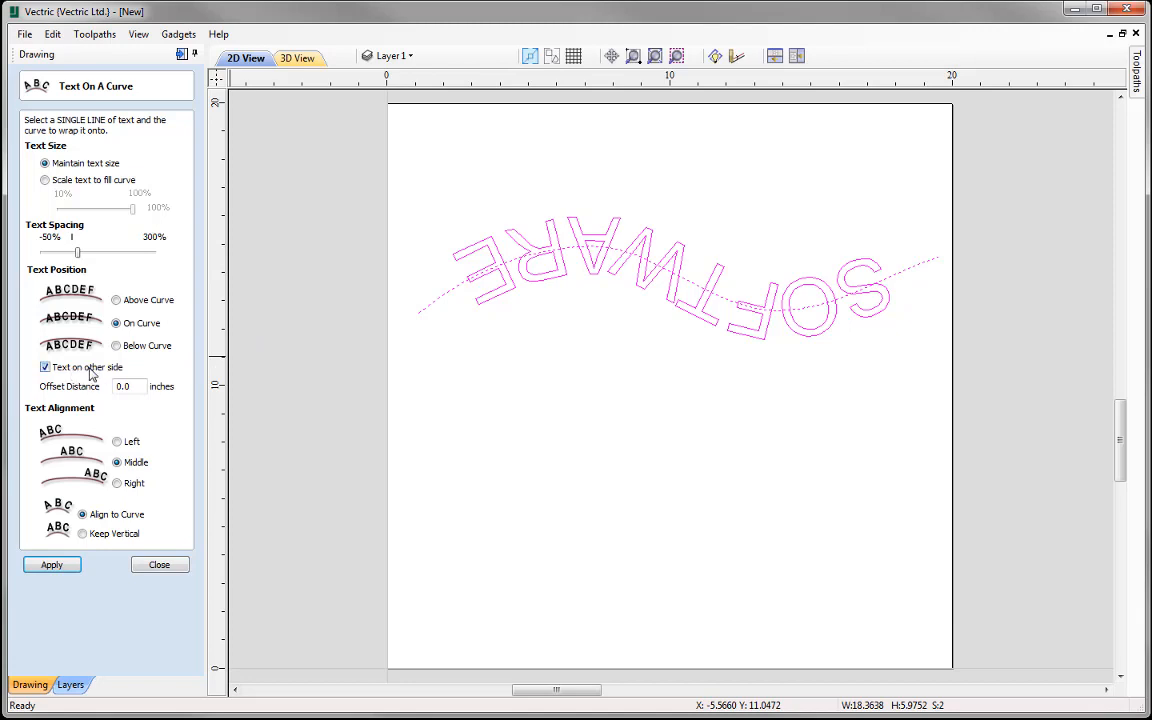
pyautogui.click(45, 368)
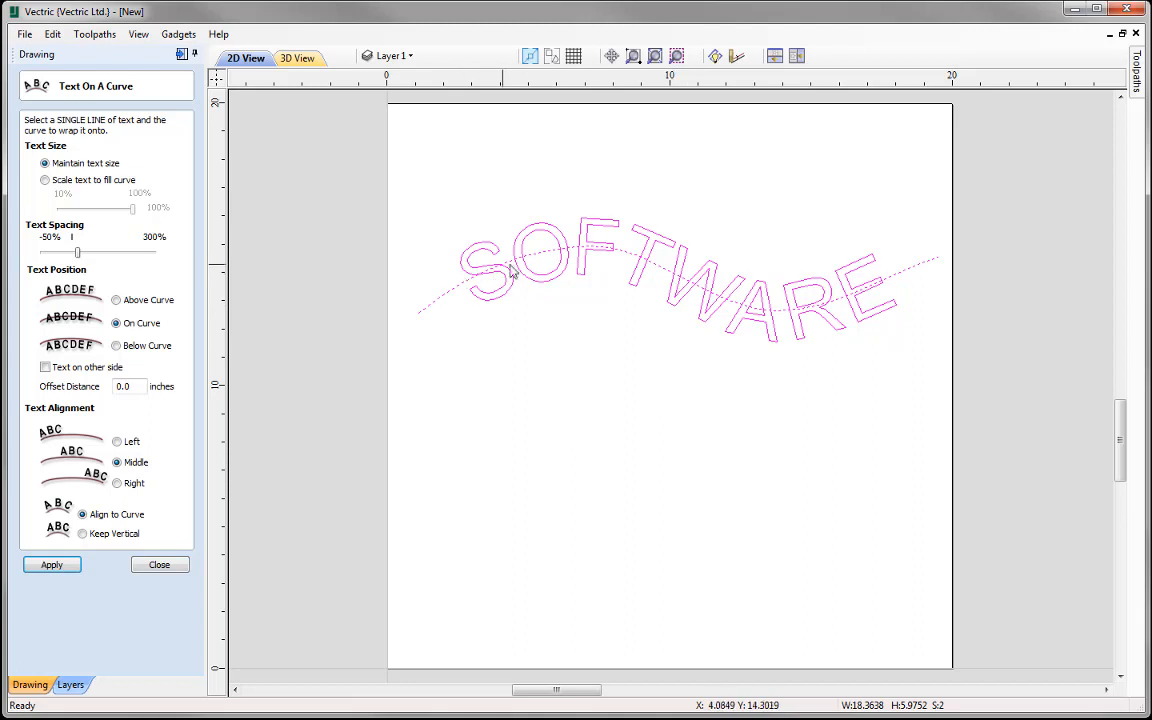
# Try the text below the curve, settle on Above Curve, and reset the offset distance to 0.0 inches.
pyautogui.click(126, 350)
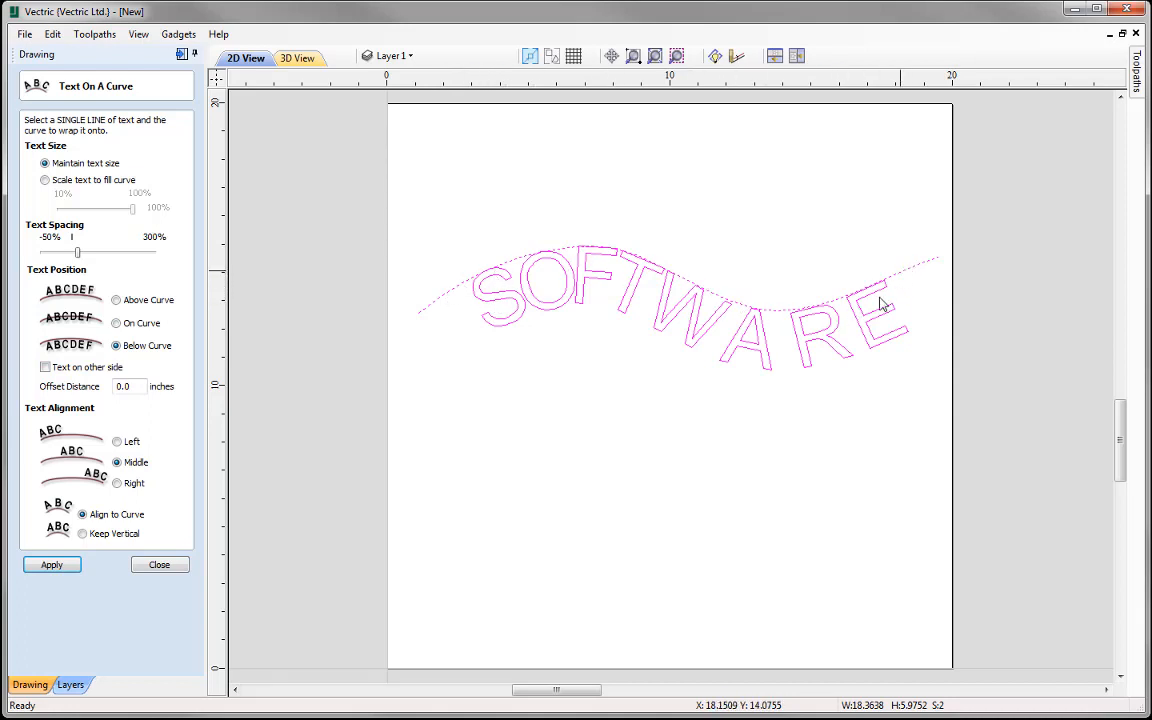
pyautogui.click(117, 301)
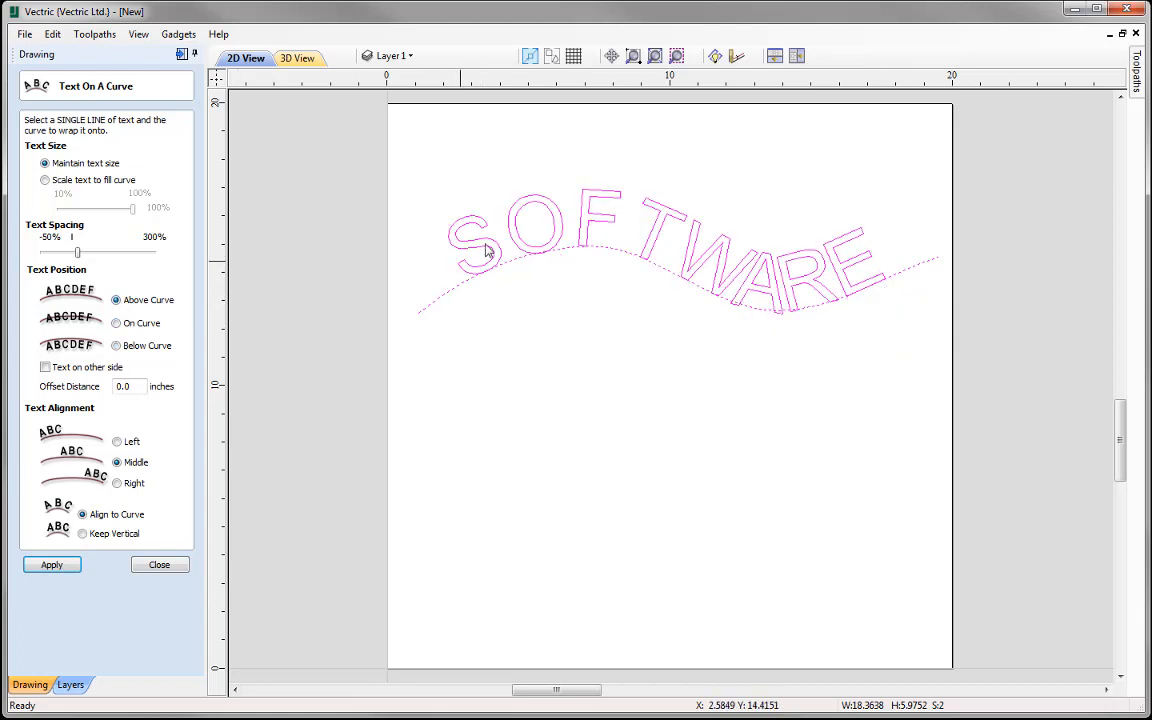
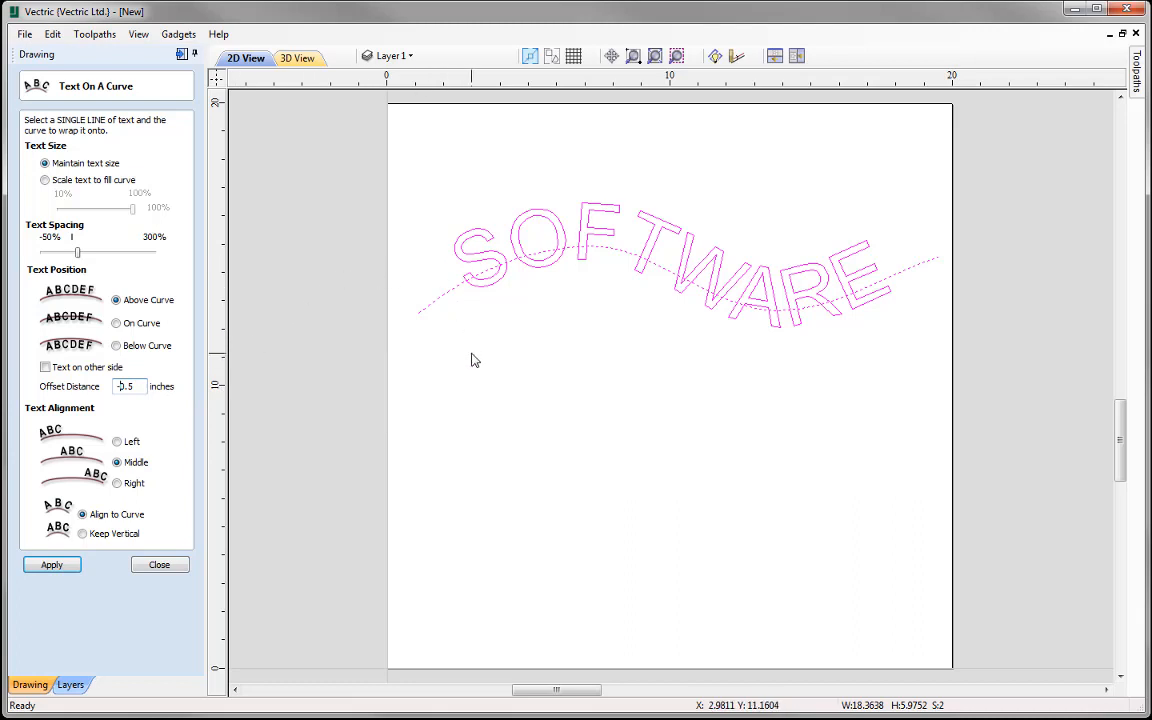
pyautogui.moveTo(132, 386); pyautogui.dragTo(69, 386)
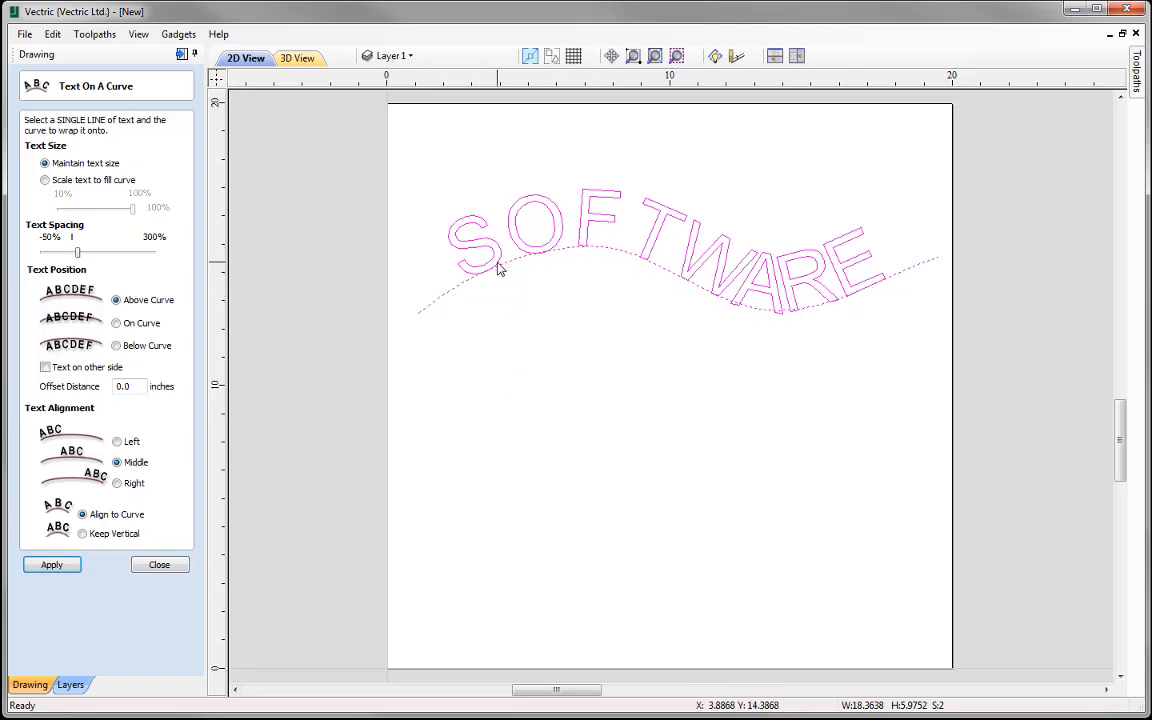
# Try Left and Right alignment of the text along the curve and return to Middle alignment.
pyautogui.click(117, 442)
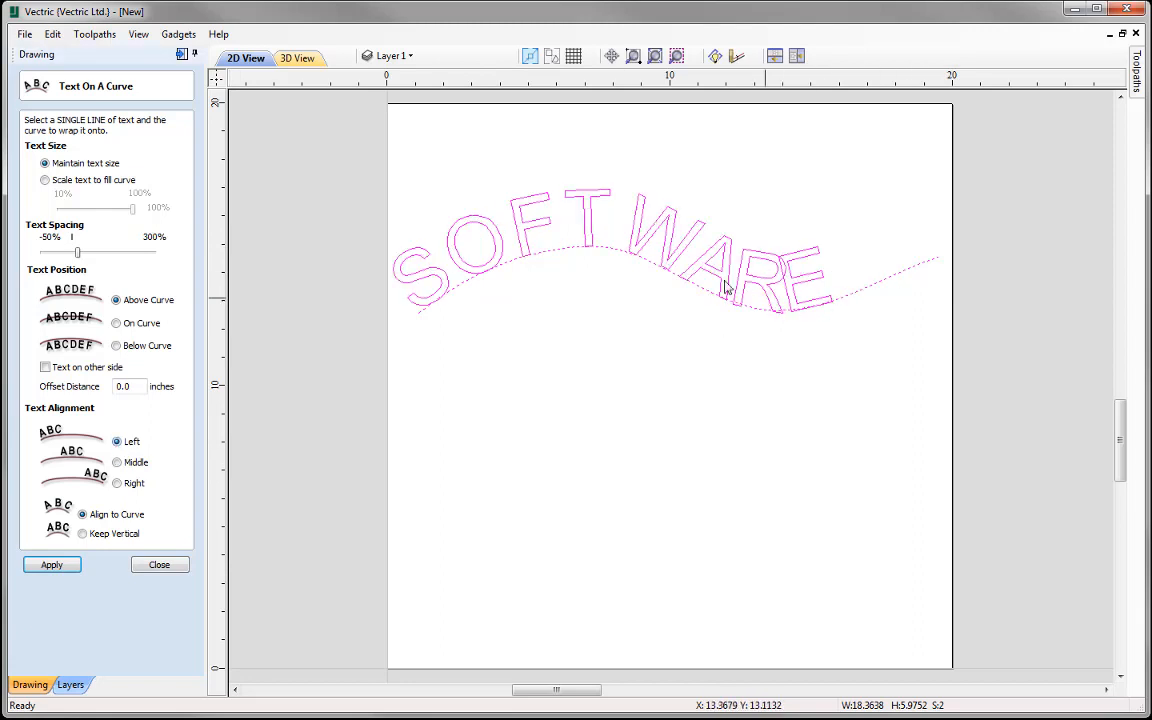
pyautogui.click(117, 484)
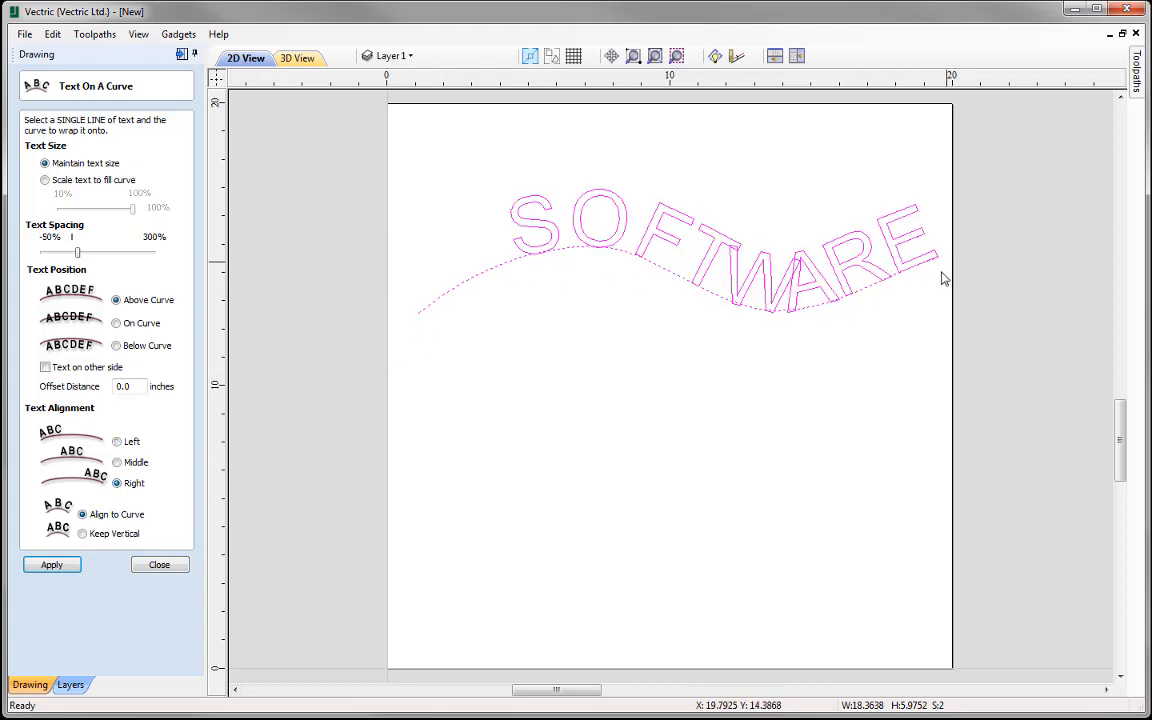
pyautogui.click(117, 463)
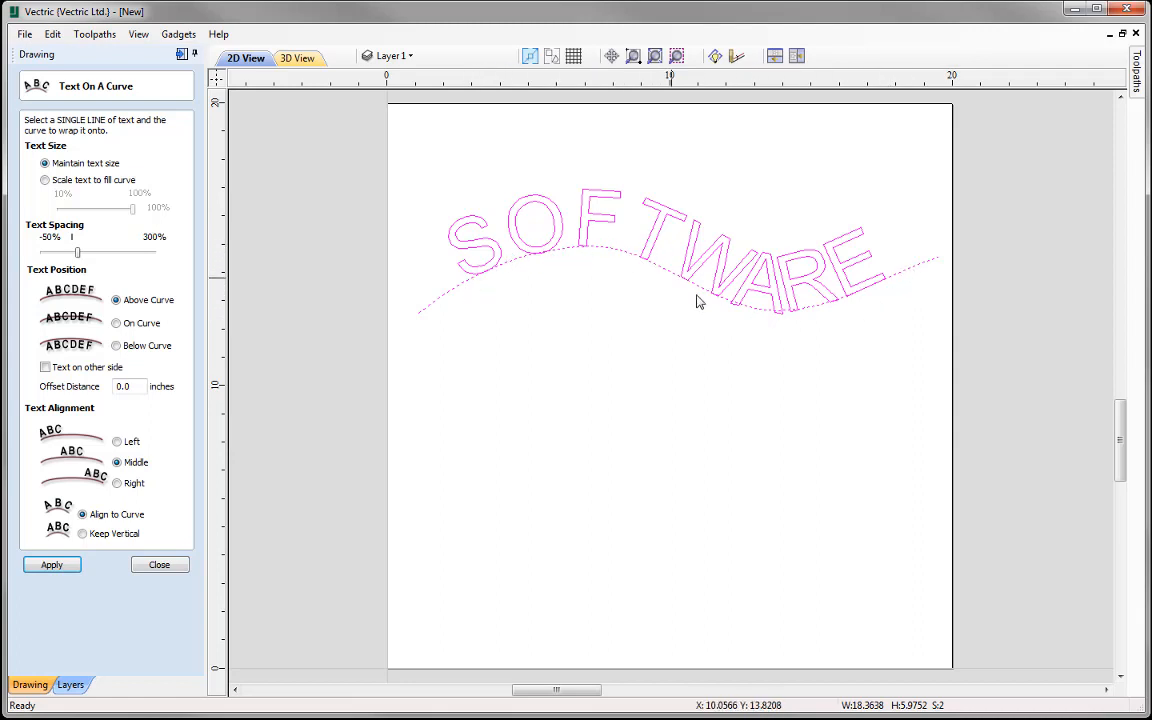
# Try Keep Vertical and Scale text to fill curve, restoring Align to Curve and Maintain text size.
pyautogui.click(82, 534)
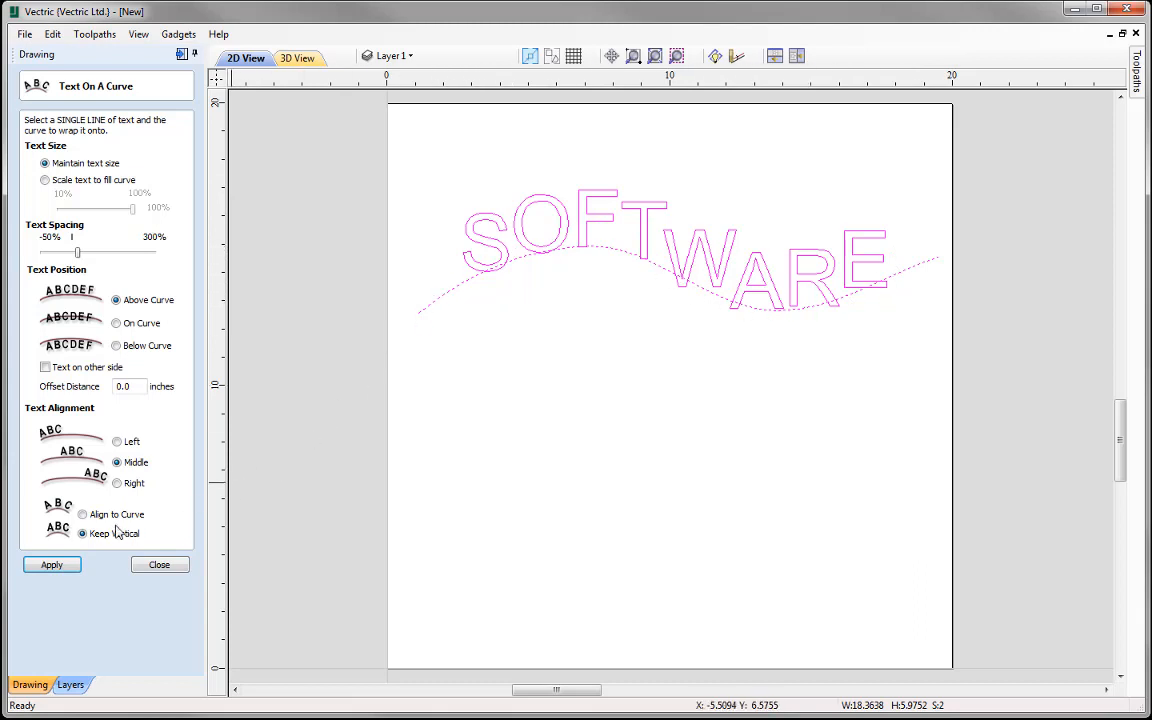
pyautogui.click(83, 515)
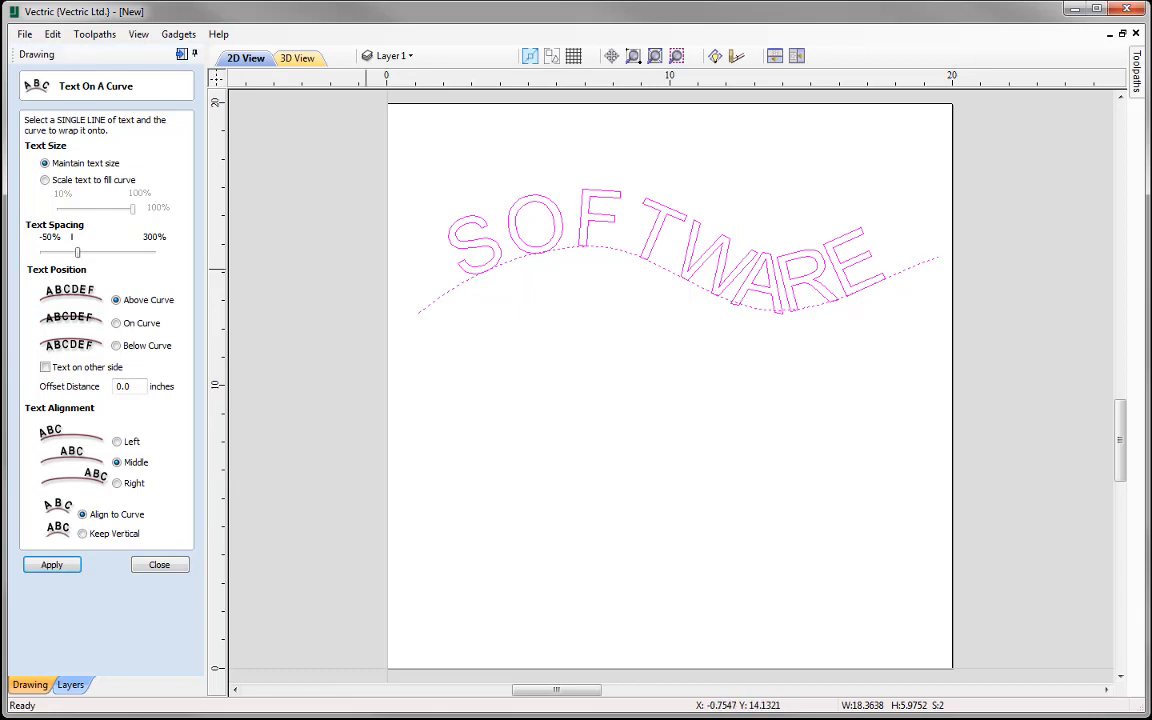
pyautogui.click(45, 180)
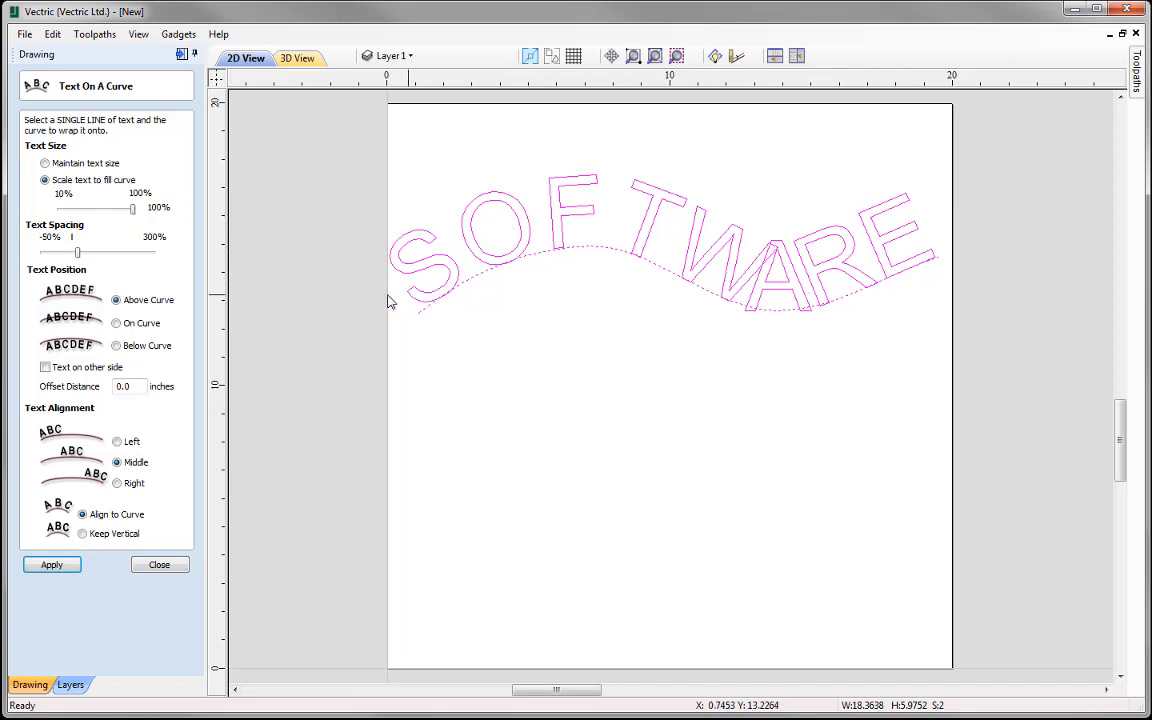
pyautogui.click(45, 164)
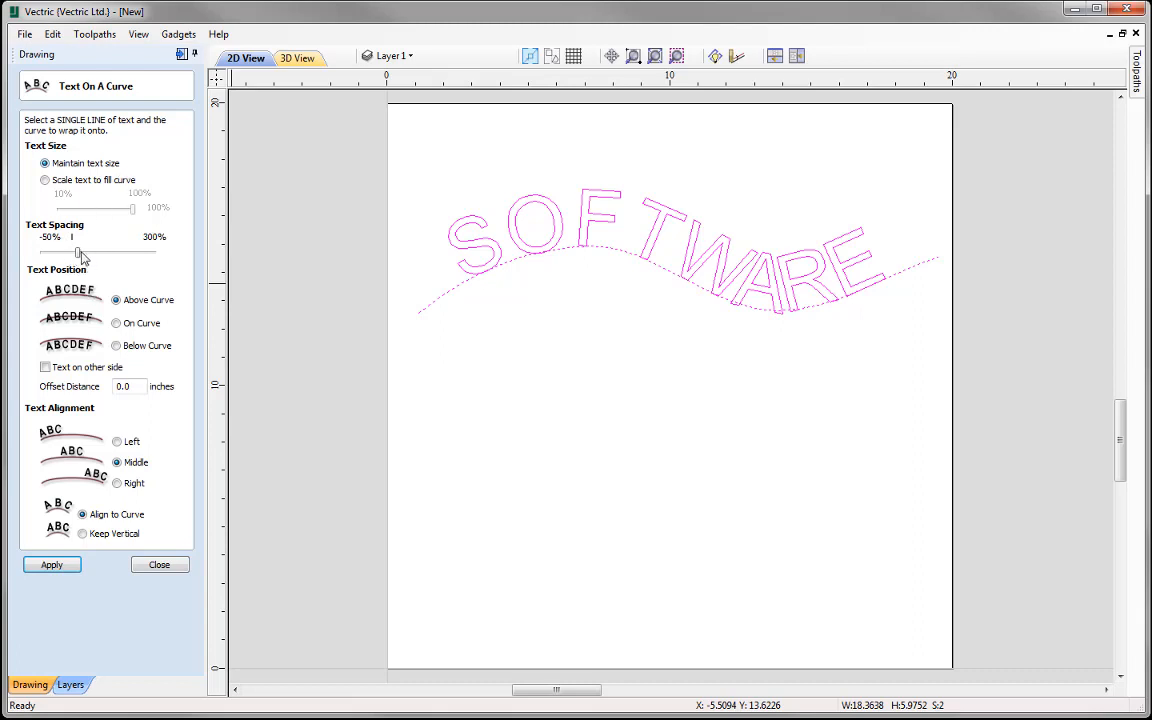
# Slightly increase the text spacing along the curve and finish the text-on-curve layout.
pyautogui.moveTo(77, 253)
pyautogui.mouseDown()
pyautogui.moveTo(162, 258)
pyautogui.moveTo(83, 256)
pyautogui.mouseUp()
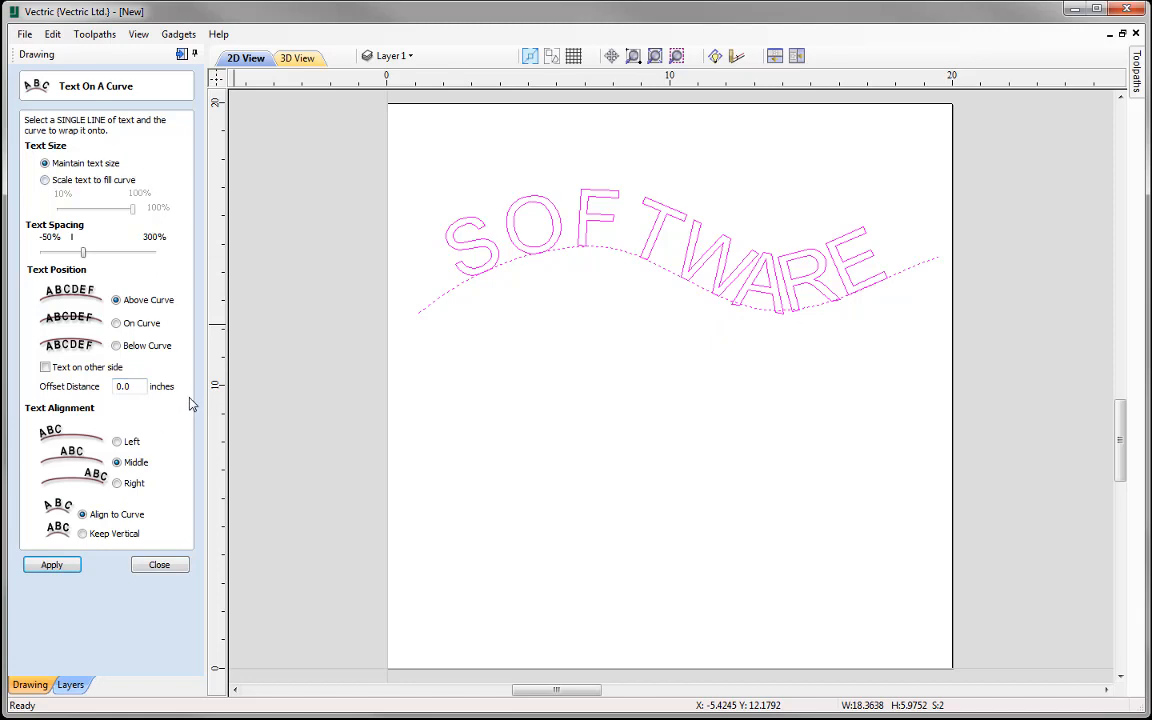
pyautogui.click(162, 567)
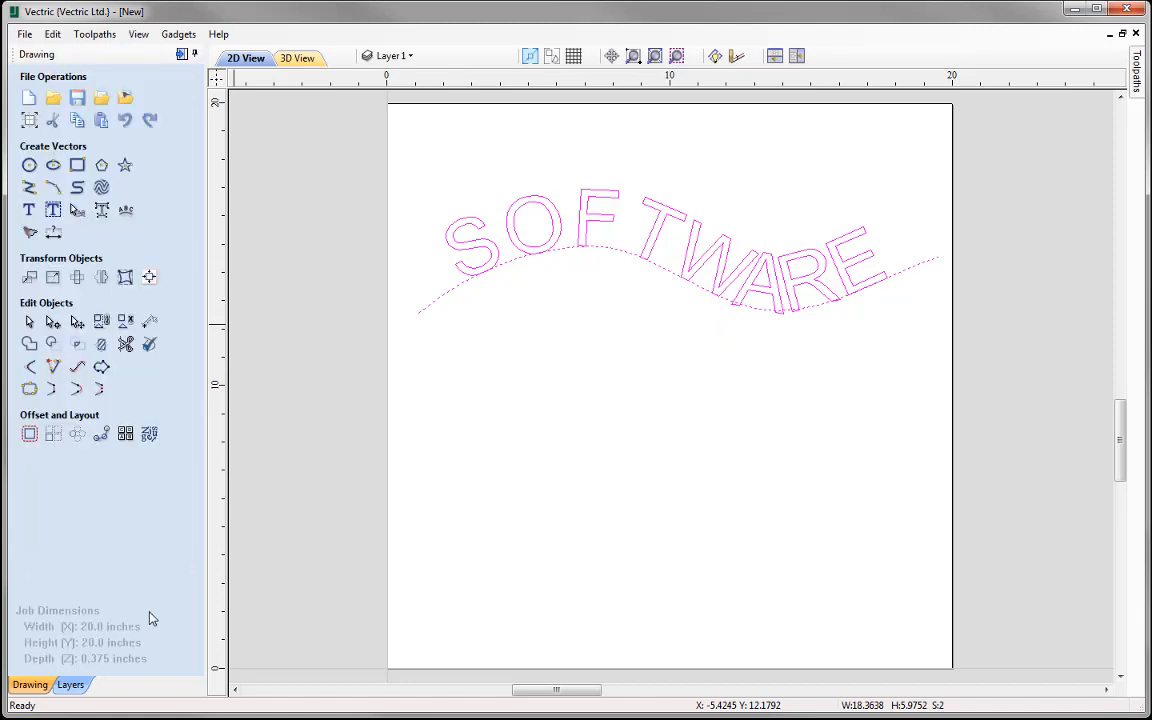
# Tighten the kerning of the curved SOFTWARE text between S and O, O and F, and F and T.
pyautogui.click(75, 212)
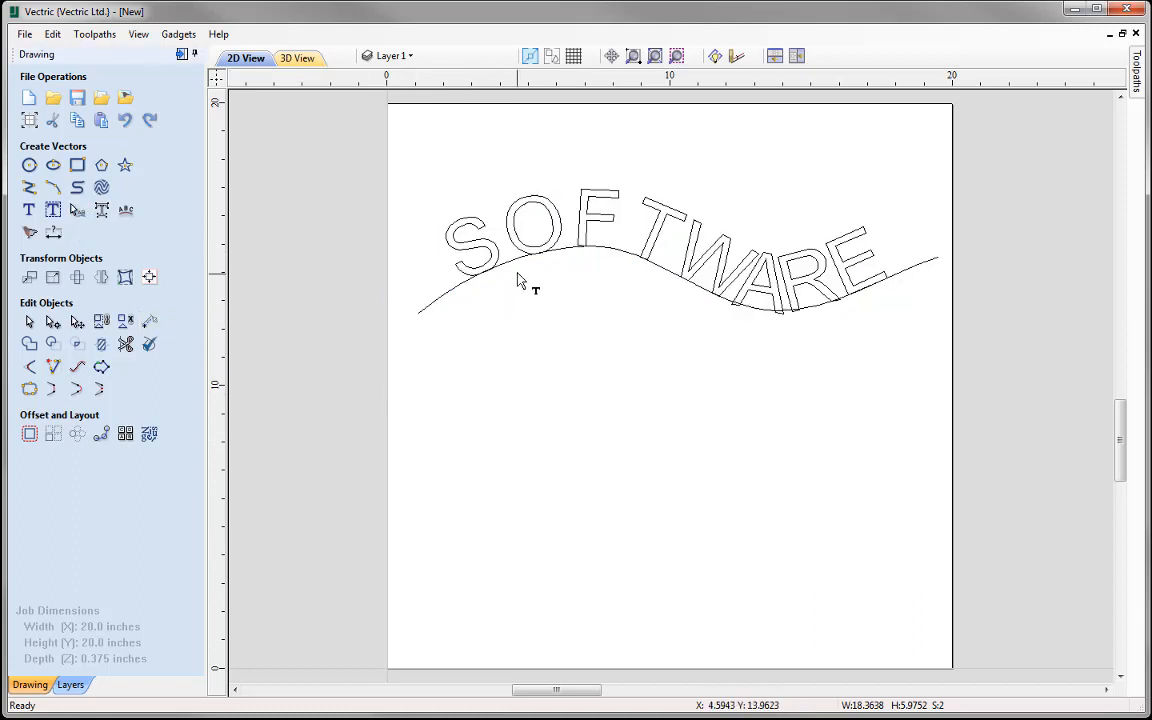
pyautogui.click(508, 238)
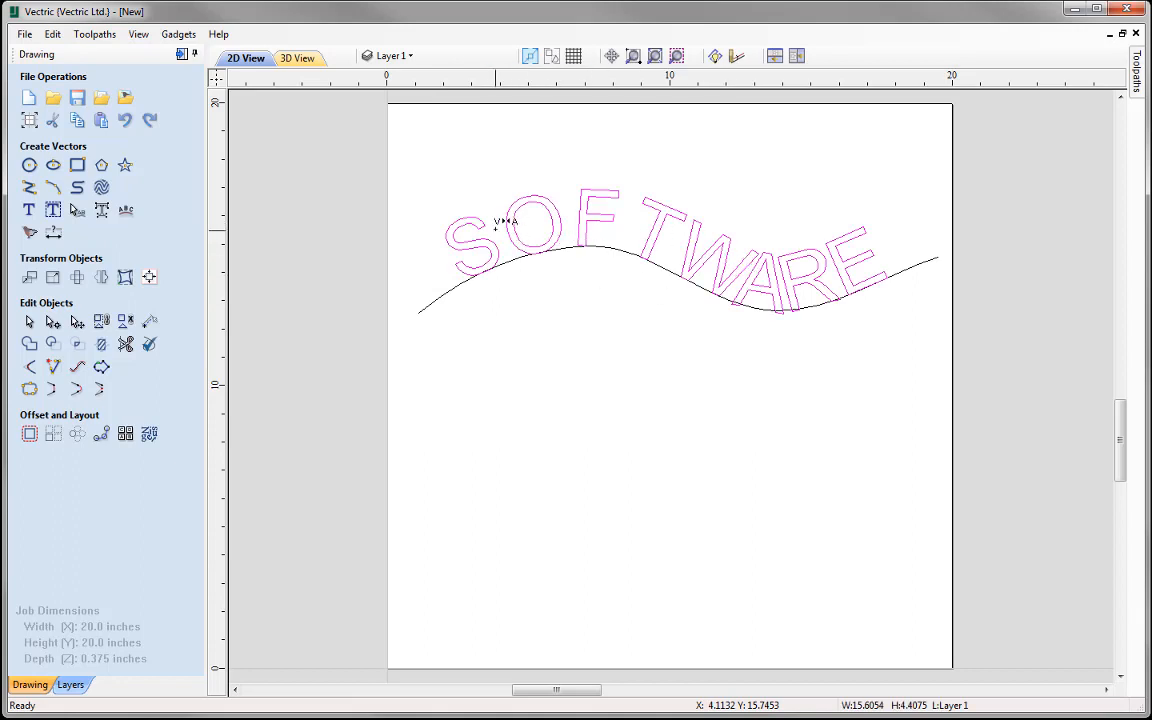
pyautogui.click(499, 234)
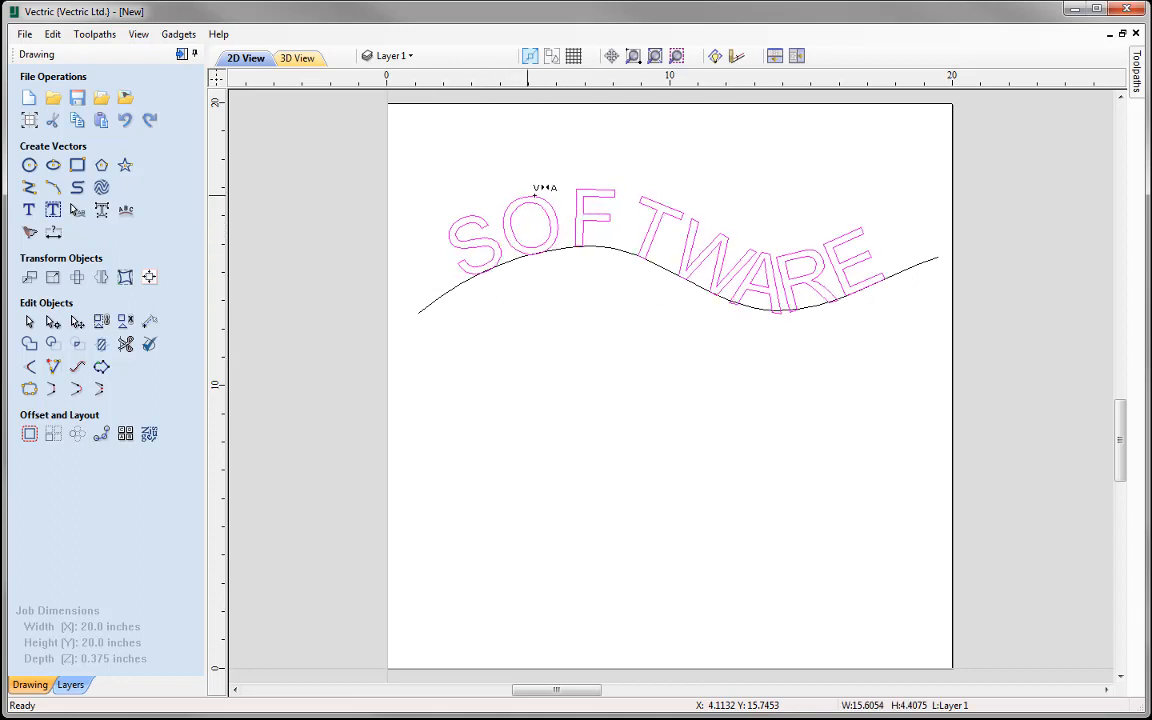
pyautogui.click(567, 224)
pyautogui.click(567, 235)
pyautogui.click(617, 229)
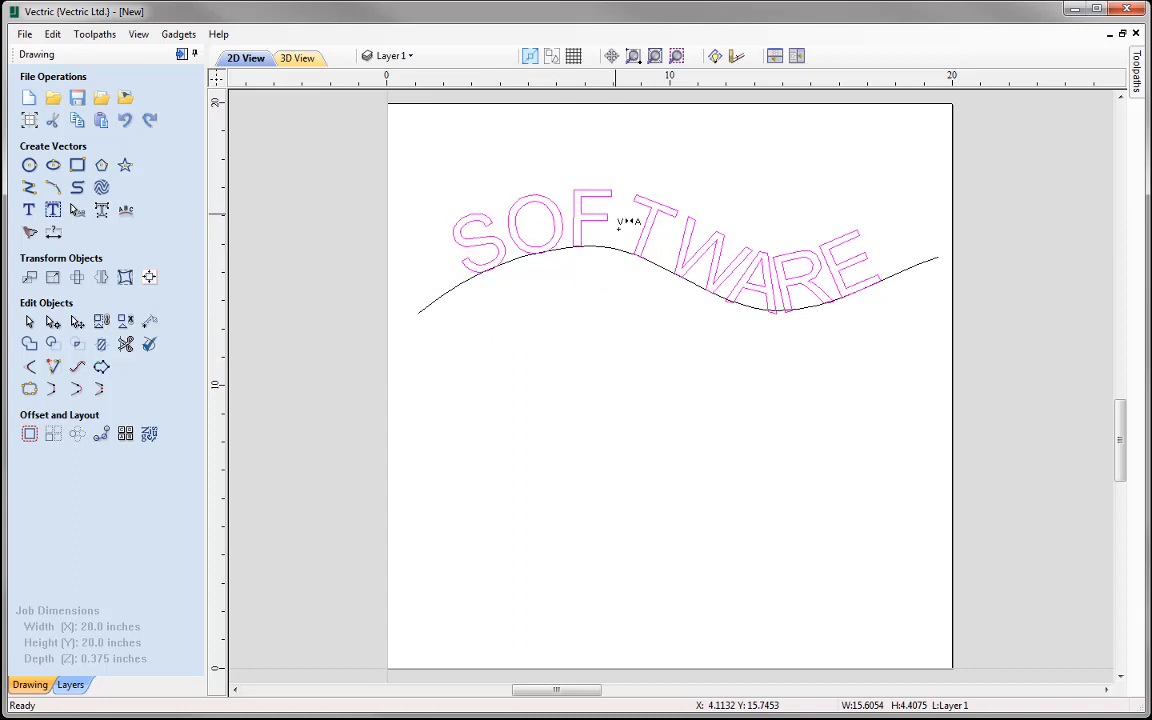
pyautogui.click(619, 224)
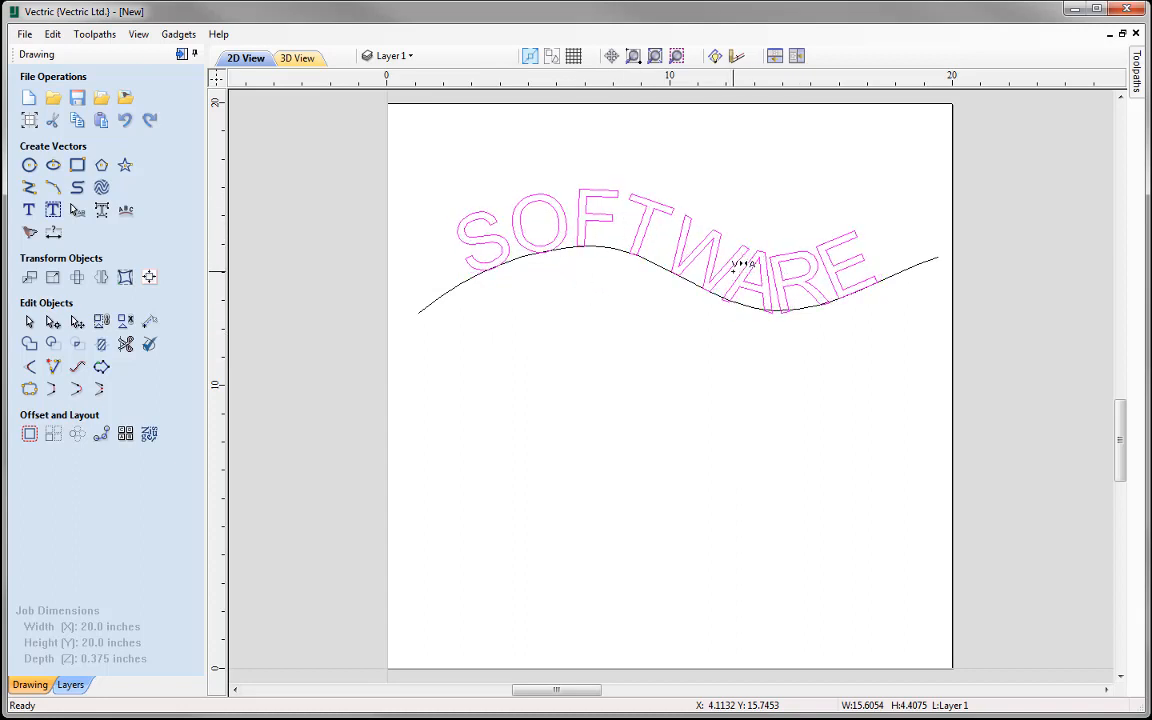
# Adjust the kerning around W, A and R in the curved SOFTWARE text, and delete the text together with its curve.
pyautogui.moveTo(739, 270)
pyautogui.mouseDown()
pyautogui.moveTo(779, 298)
pyautogui.moveTo(797, 260)
pyautogui.moveTo(784, 303)
pyautogui.mouseUp()
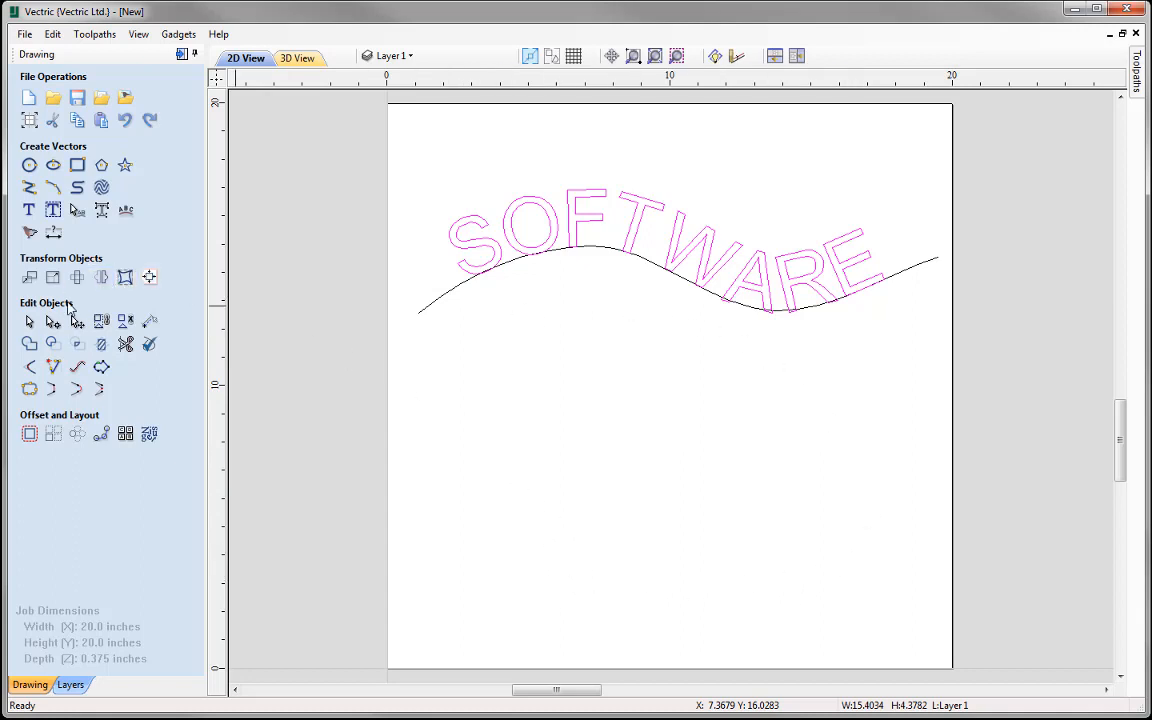
pyautogui.click(29, 321)
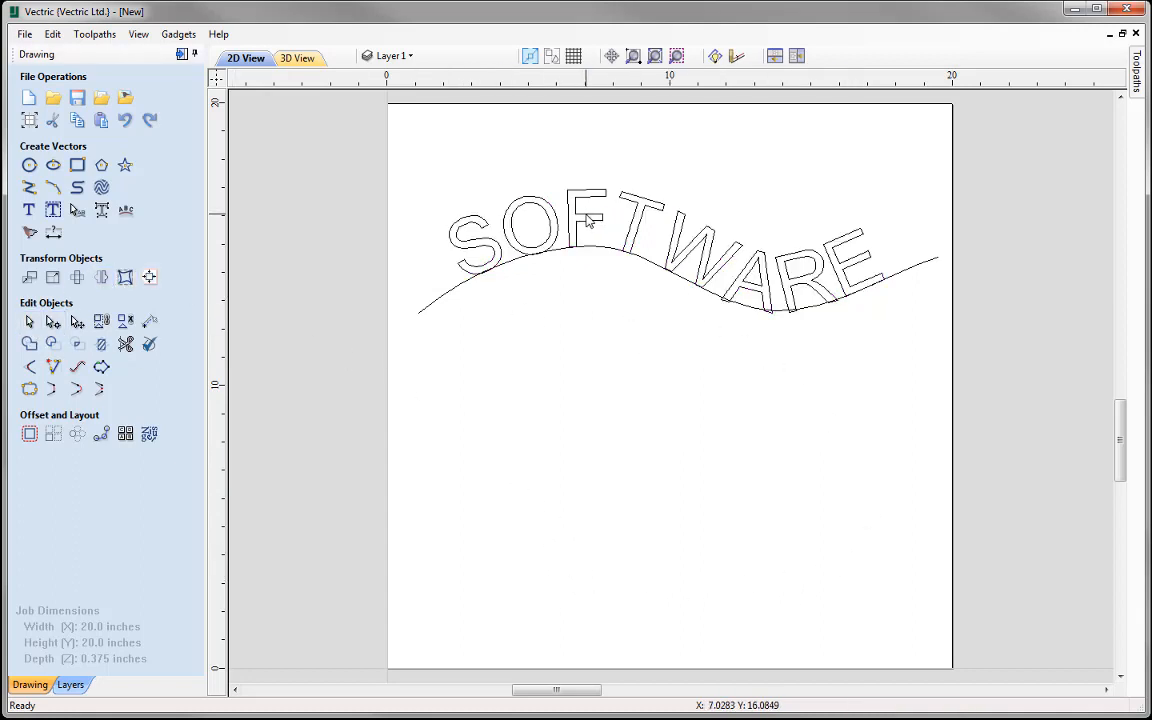
pyautogui.click(605, 245)
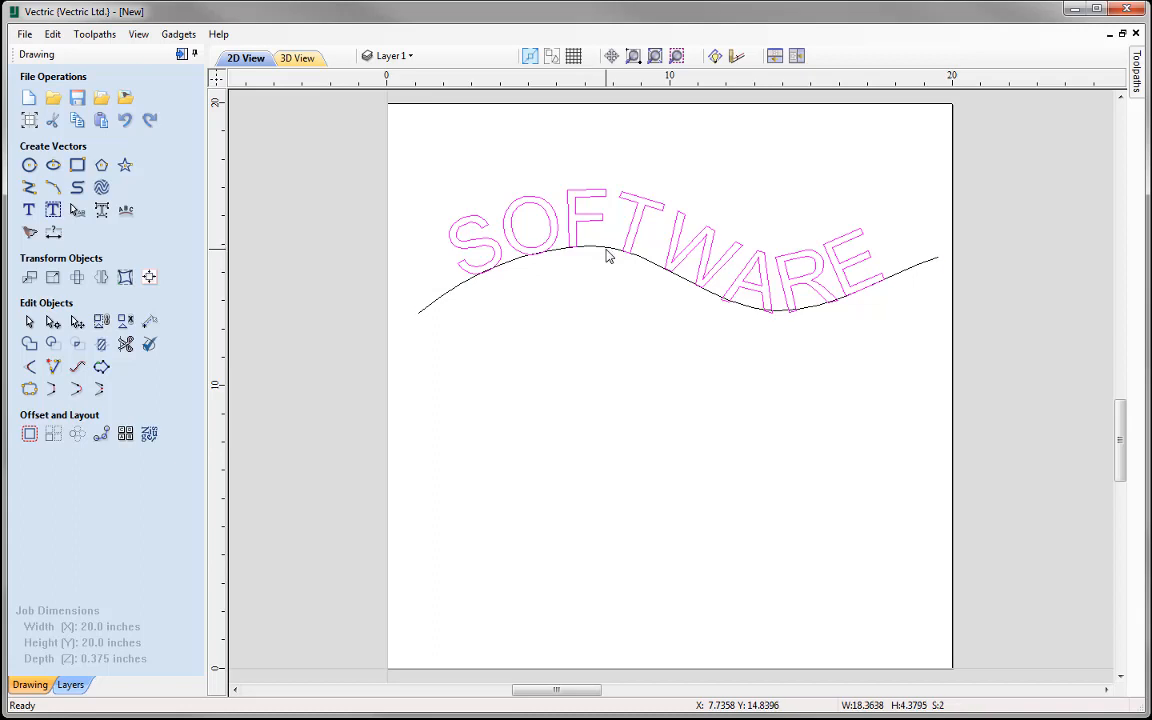
pyautogui.press('Delete')
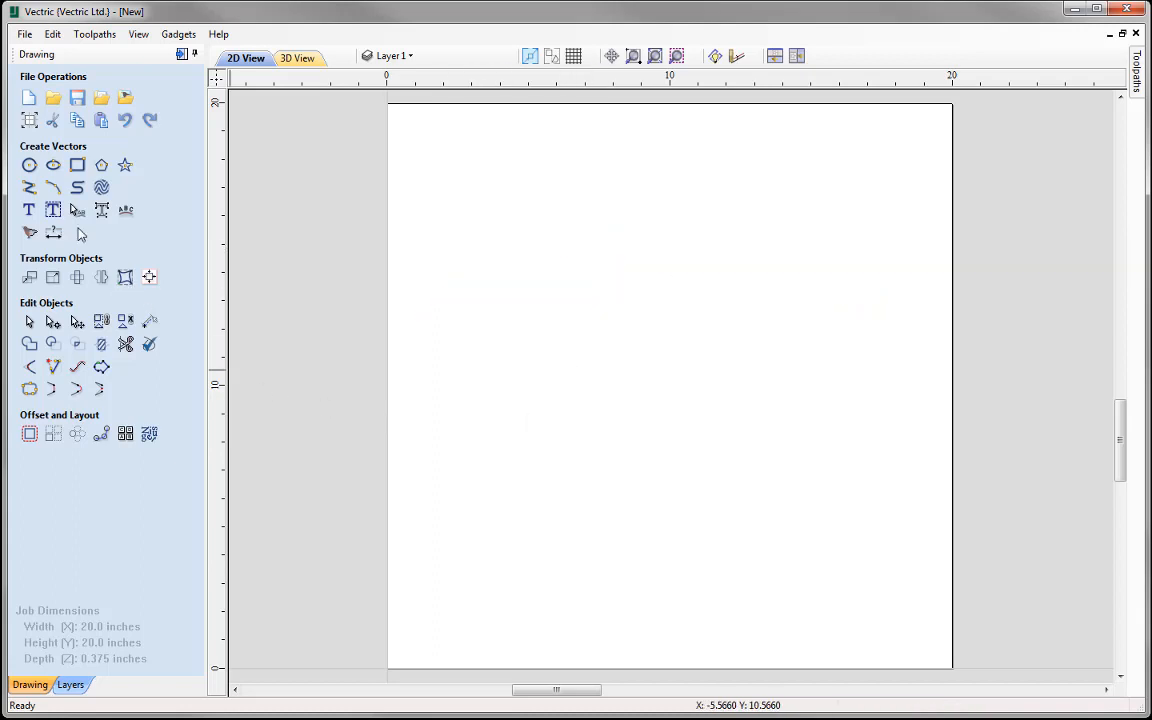
# Create a 10-inch diameter circle centred at X 0.0, Y 0.0.
pyautogui.click(27, 166)
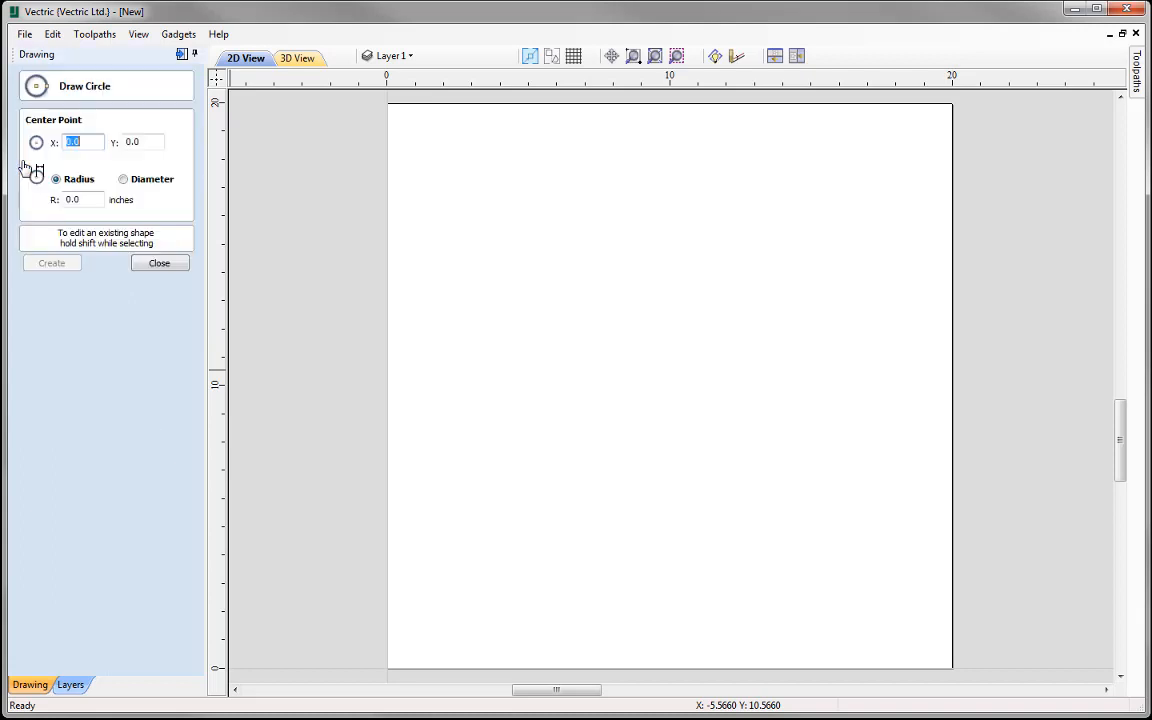
pyautogui.click(123, 179)
pyautogui.press('Tab')
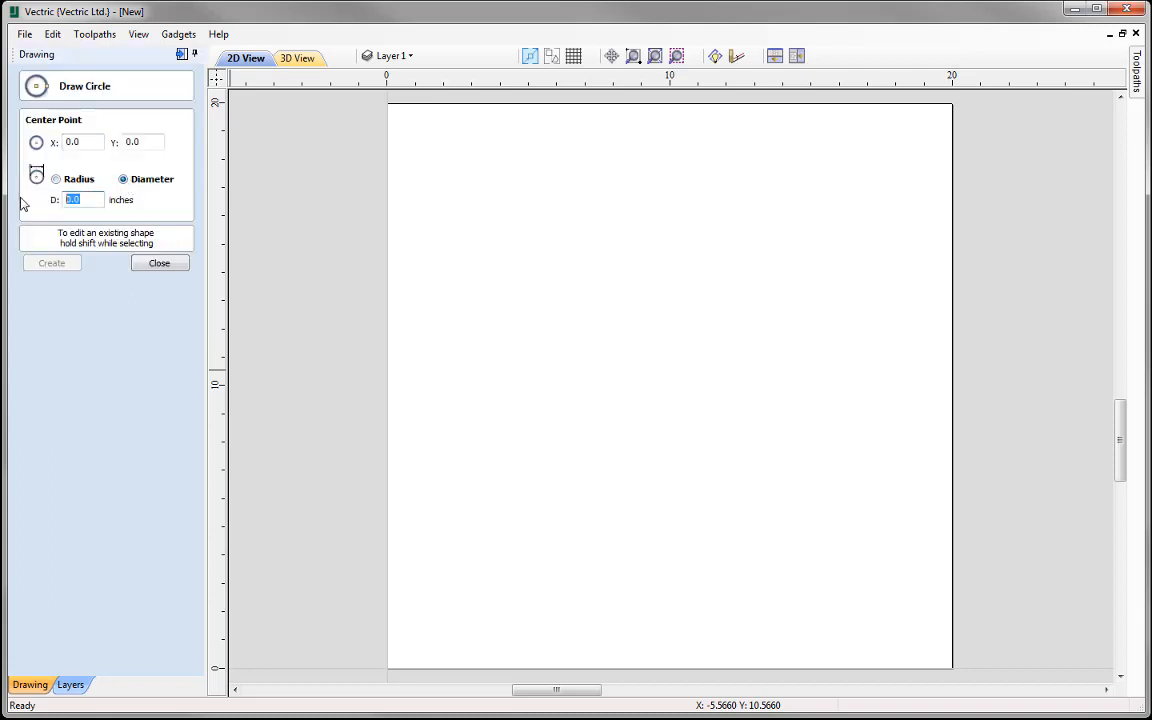
pyautogui.write('10')
pyautogui.click(53, 264)
pyautogui.click(170, 263)
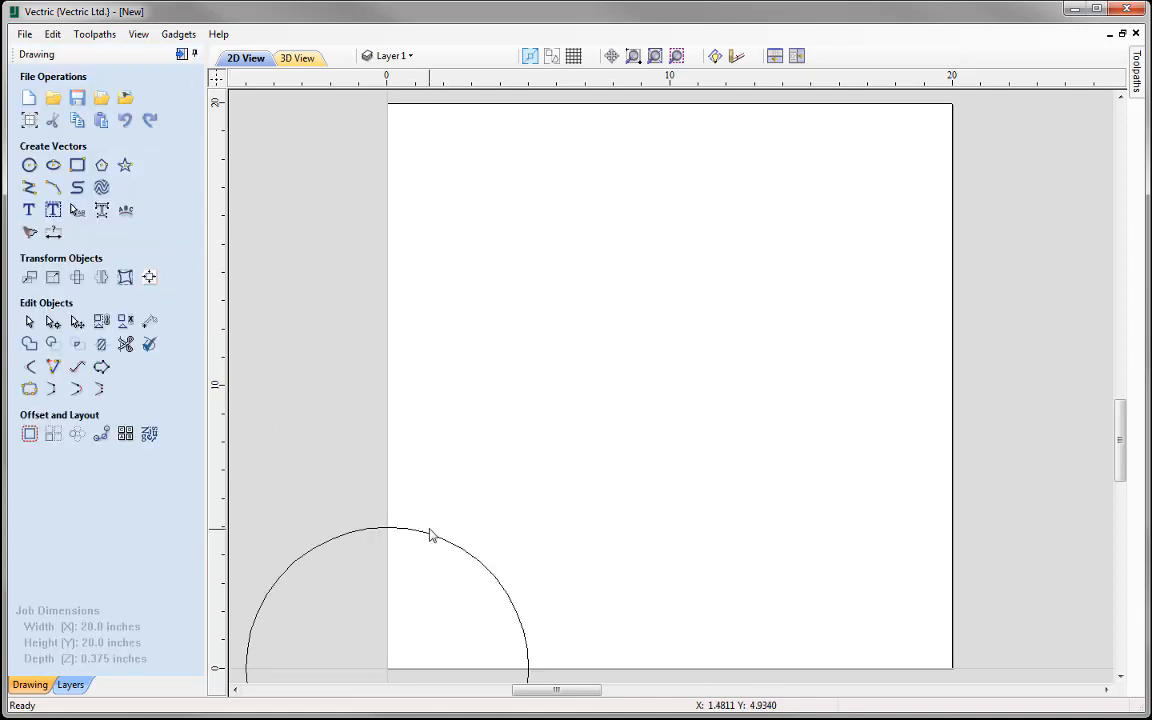
# Centre the circle in the job area and deselect it.
pyautogui.click(429, 538)
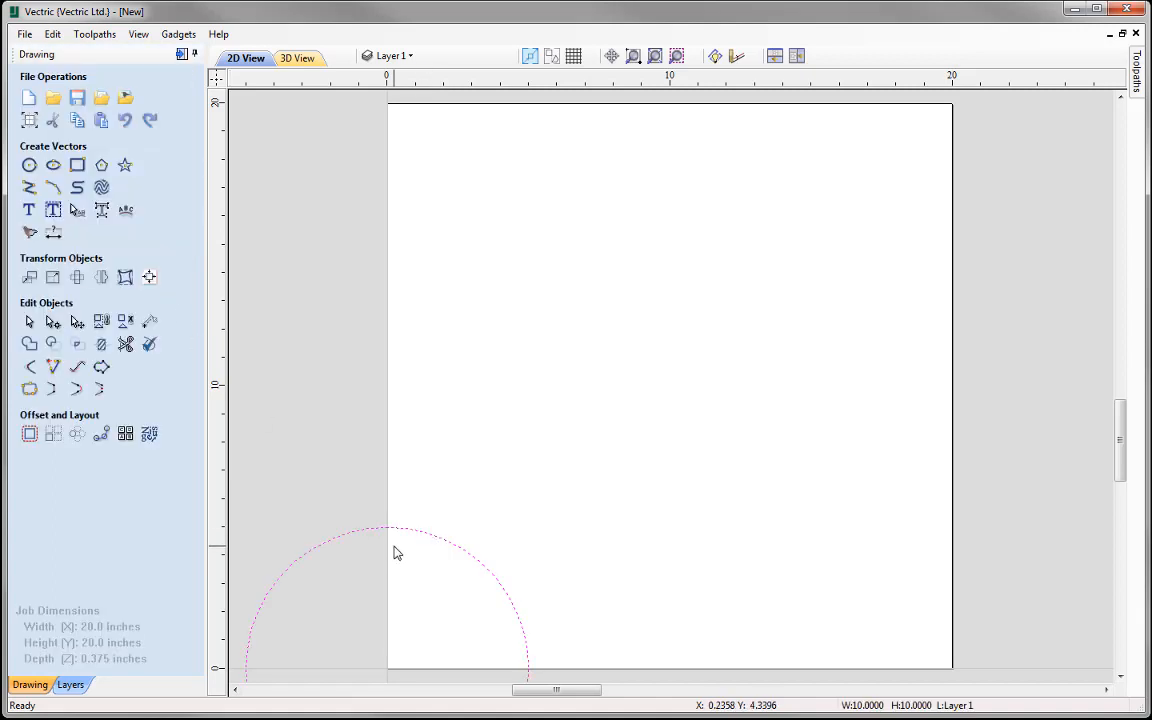
pyautogui.press('F9')
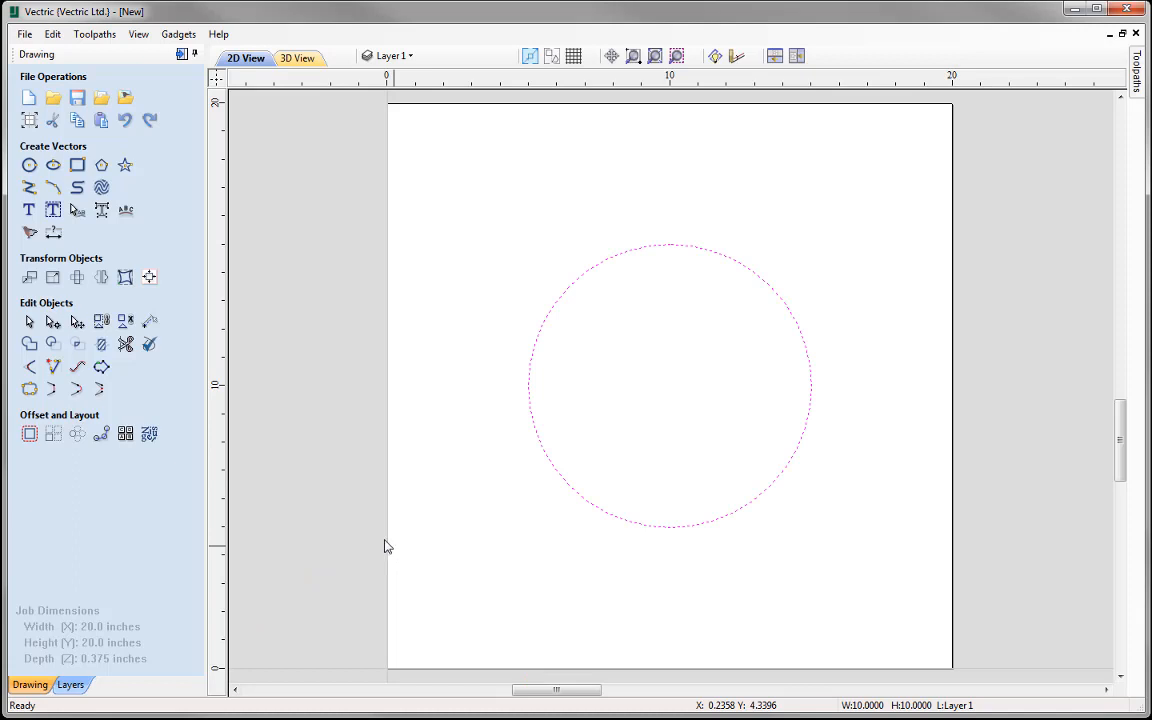
pyautogui.click(396, 545)
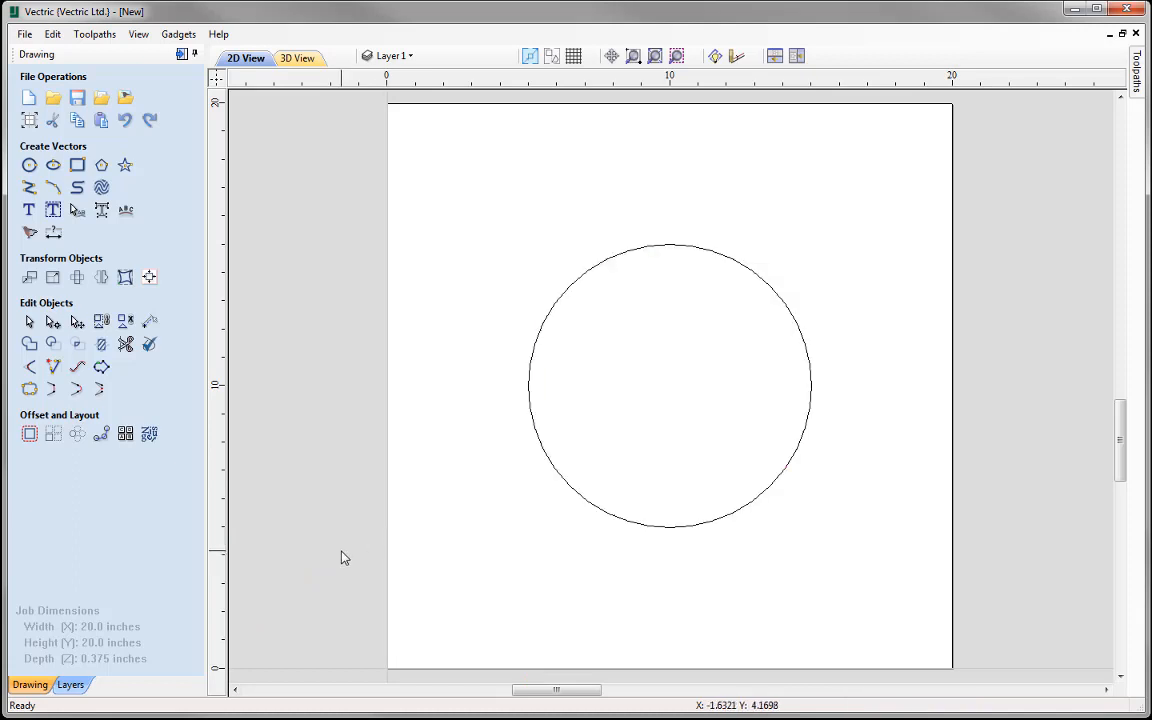
# Create the two-line text VECTRIC SOFTWARE in Arial, 2.0 inches high and centre-aligned, and move it to the middle of the job.
pyautogui.click(28, 209)
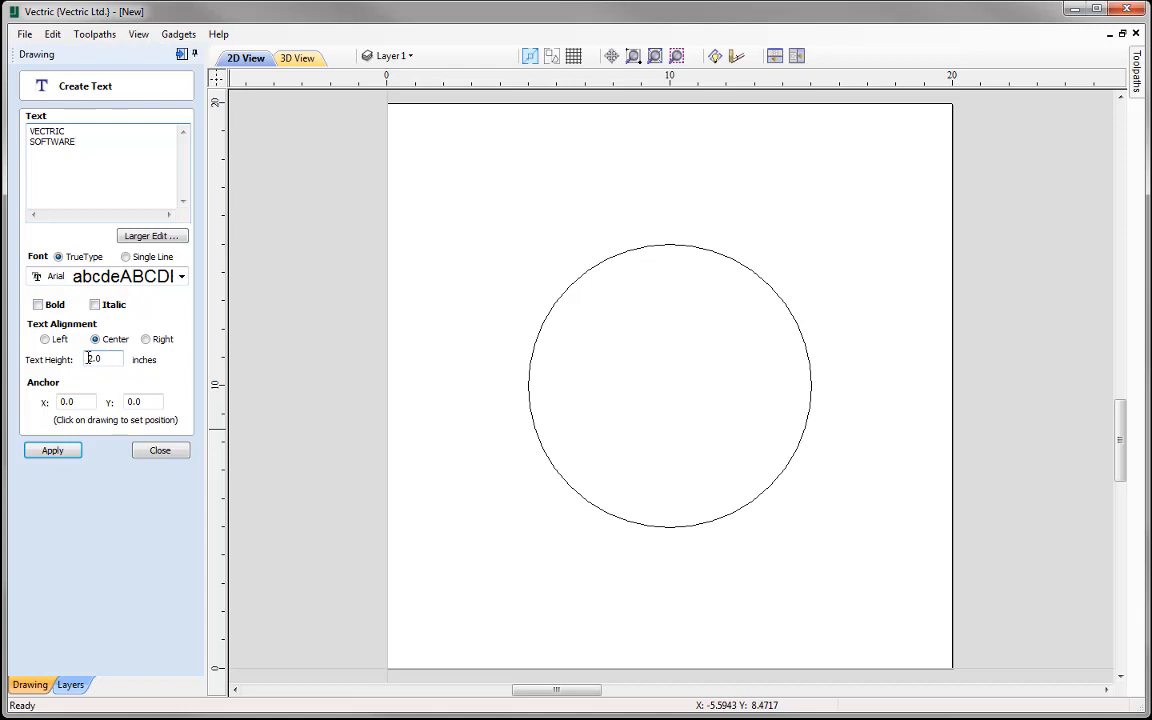
pyautogui.click(55, 451)
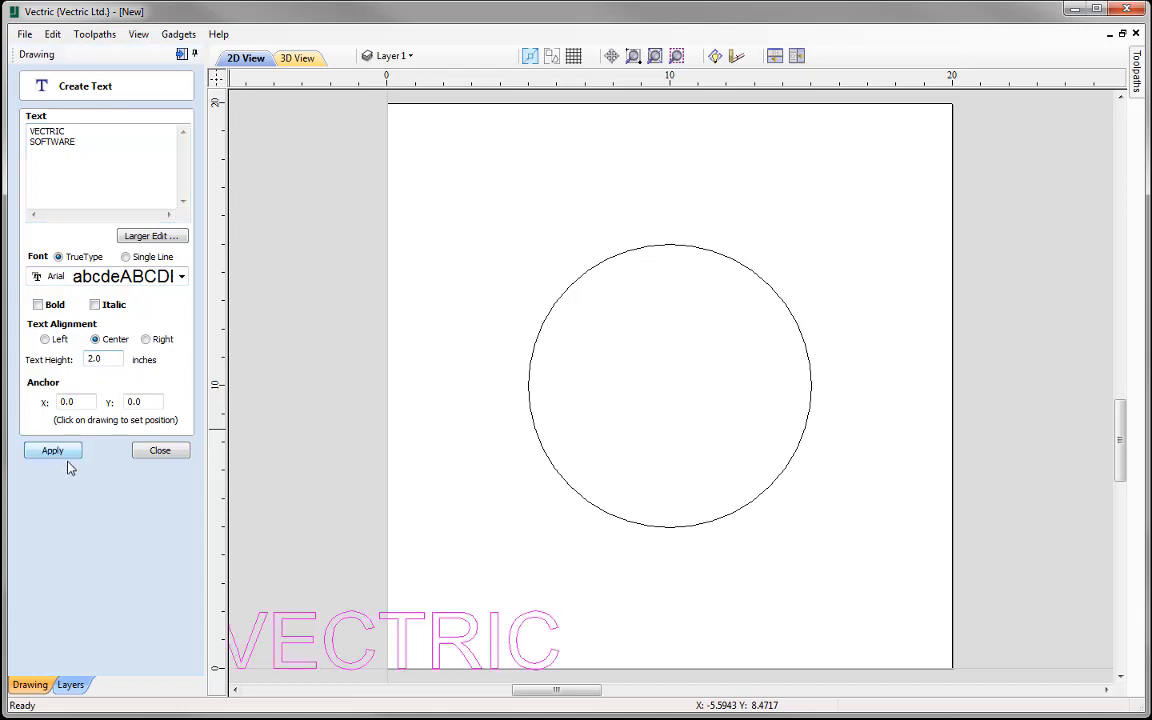
pyautogui.click(160, 451)
pyautogui.click(355, 622)
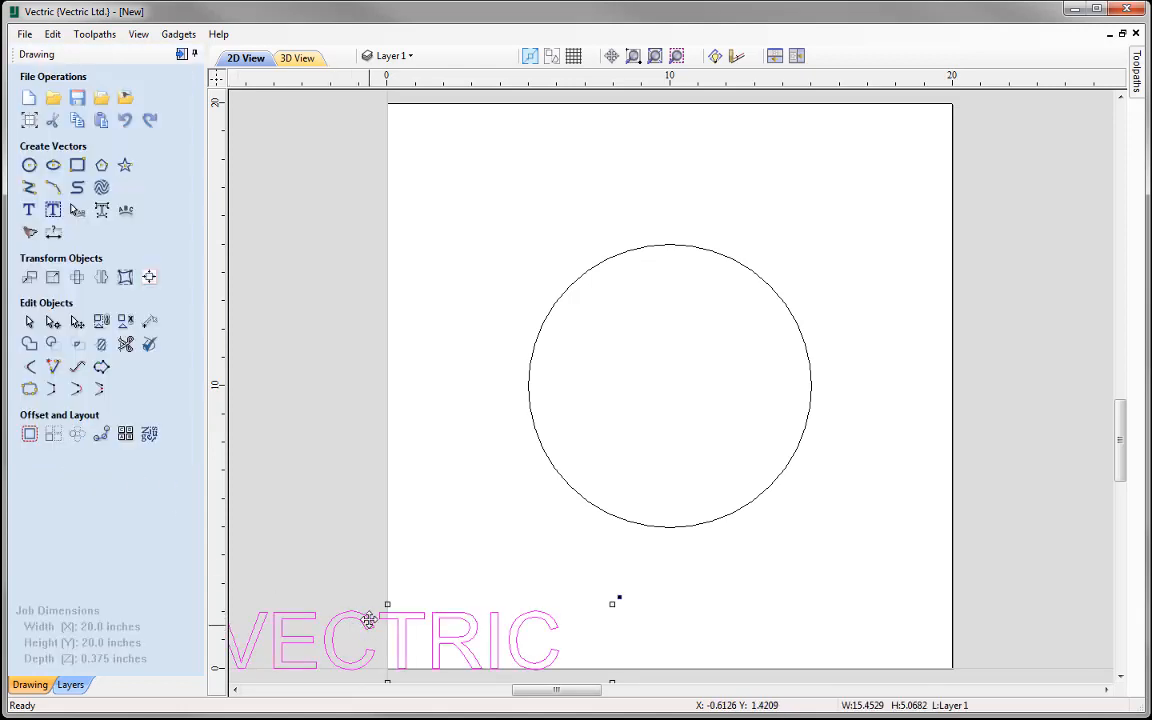
pyautogui.moveTo(390, 678); pyautogui.dragTo(669, 386)
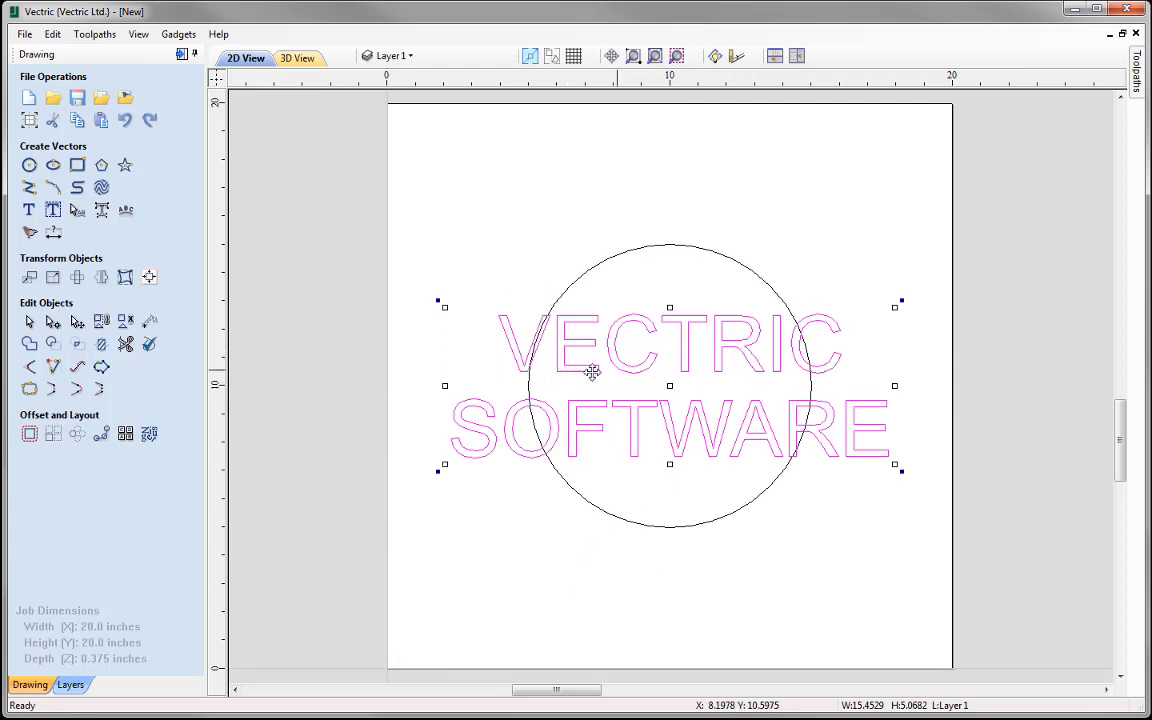
# Break the text block into separate lines, placing VECTRIC above the circle and SOFTWARE below it.
pyautogui.rightClick(742, 356)
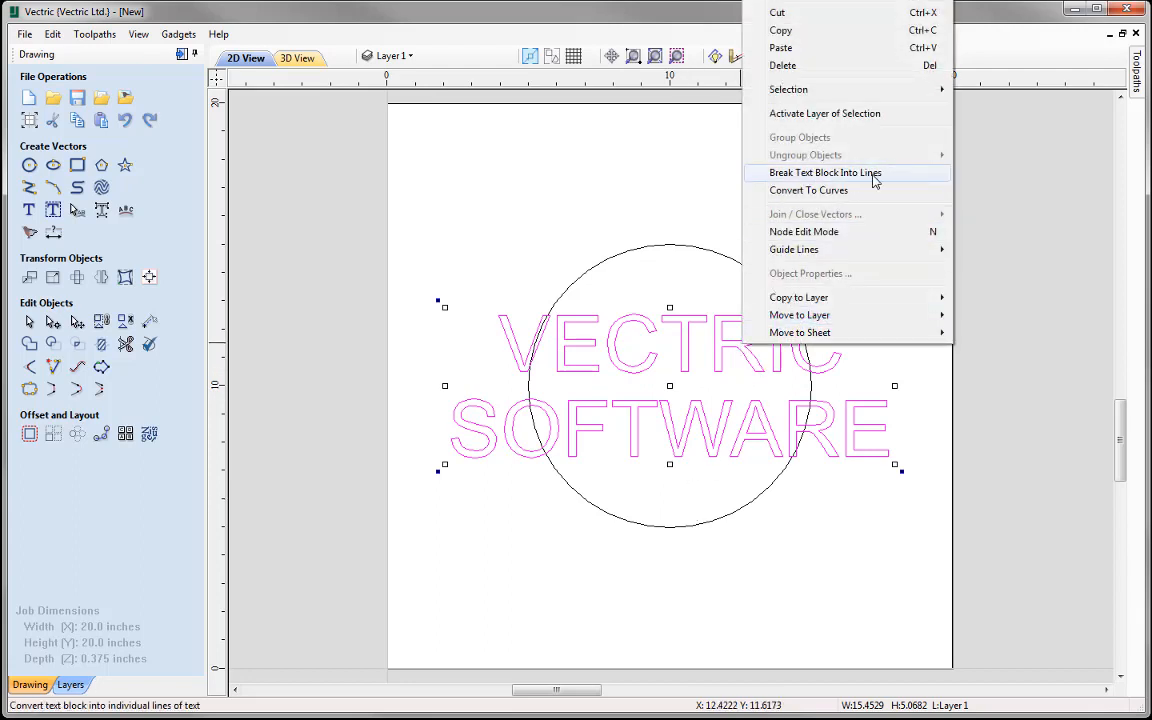
pyautogui.click(893, 176)
pyautogui.click(762, 362)
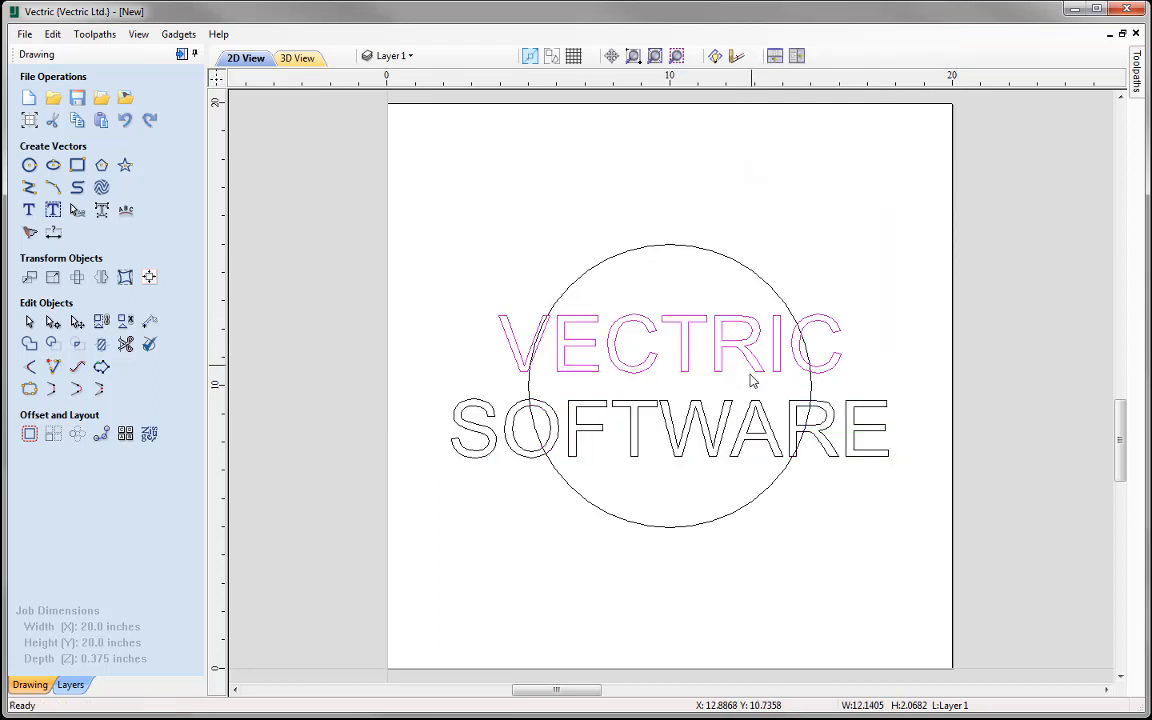
pyautogui.moveTo(600, 335); pyautogui.dragTo(668, 193)
pyautogui.click(672, 432)
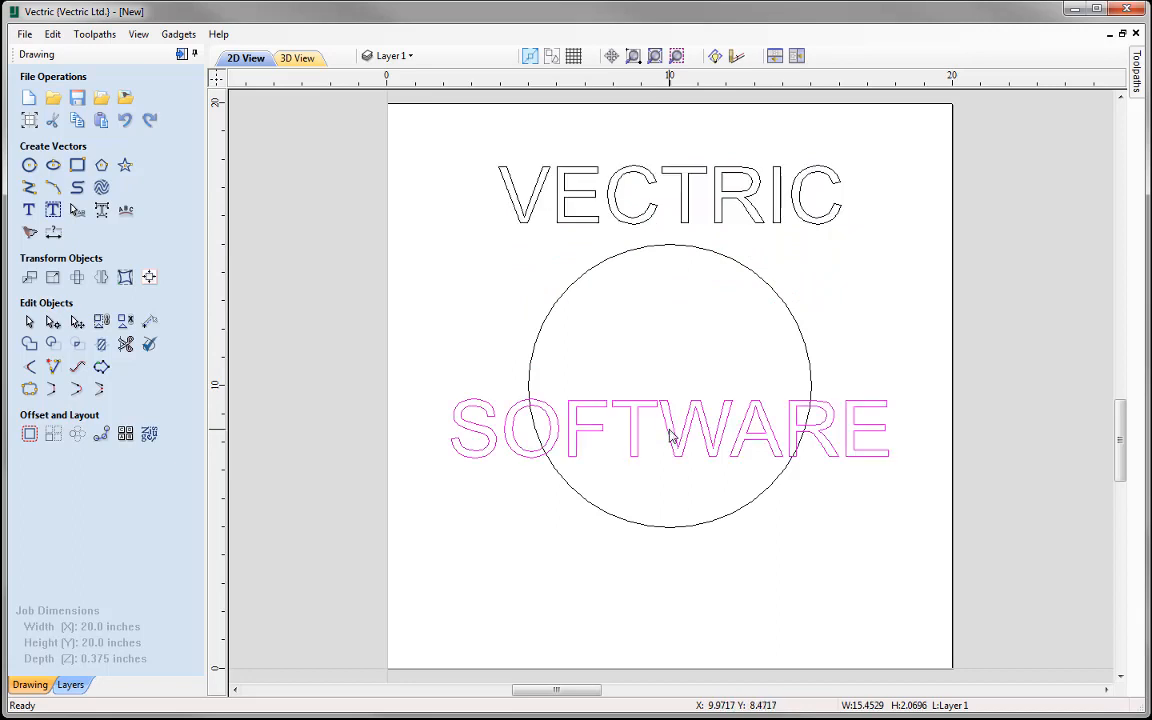
pyautogui.moveTo(670, 440); pyautogui.dragTo(665, 592)
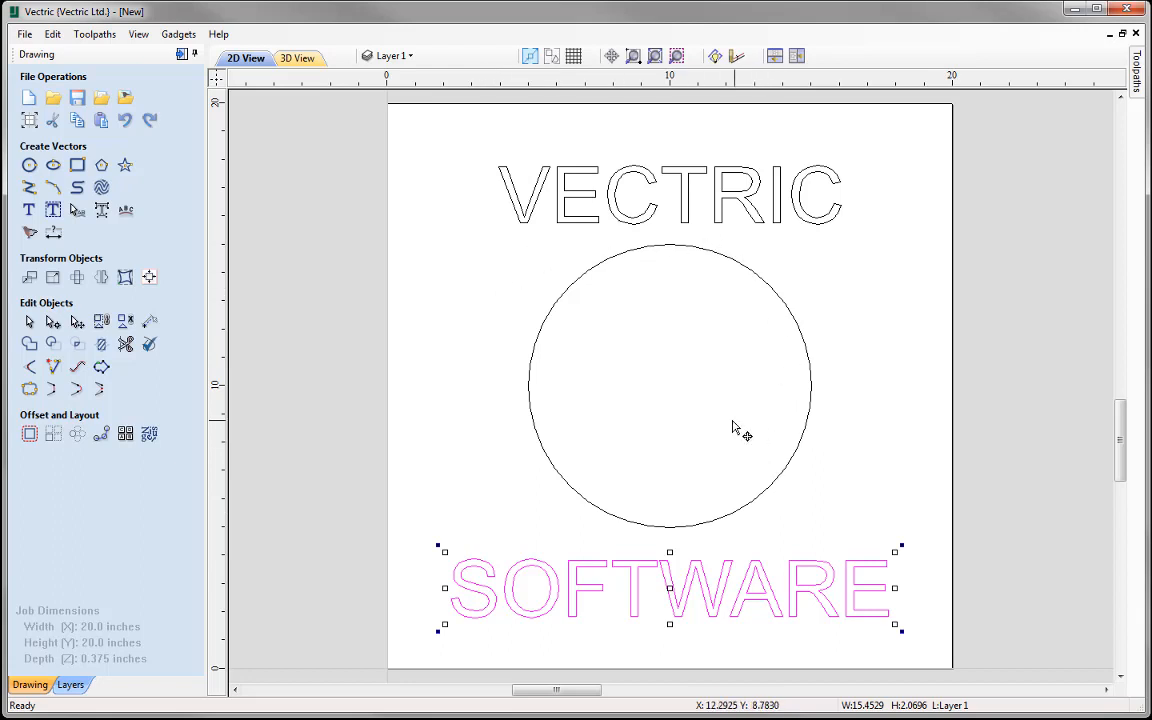
# Cut the circle at its left and right quadrant nodes to split it into an upper and a lower arc.
pyautogui.click(810, 362)
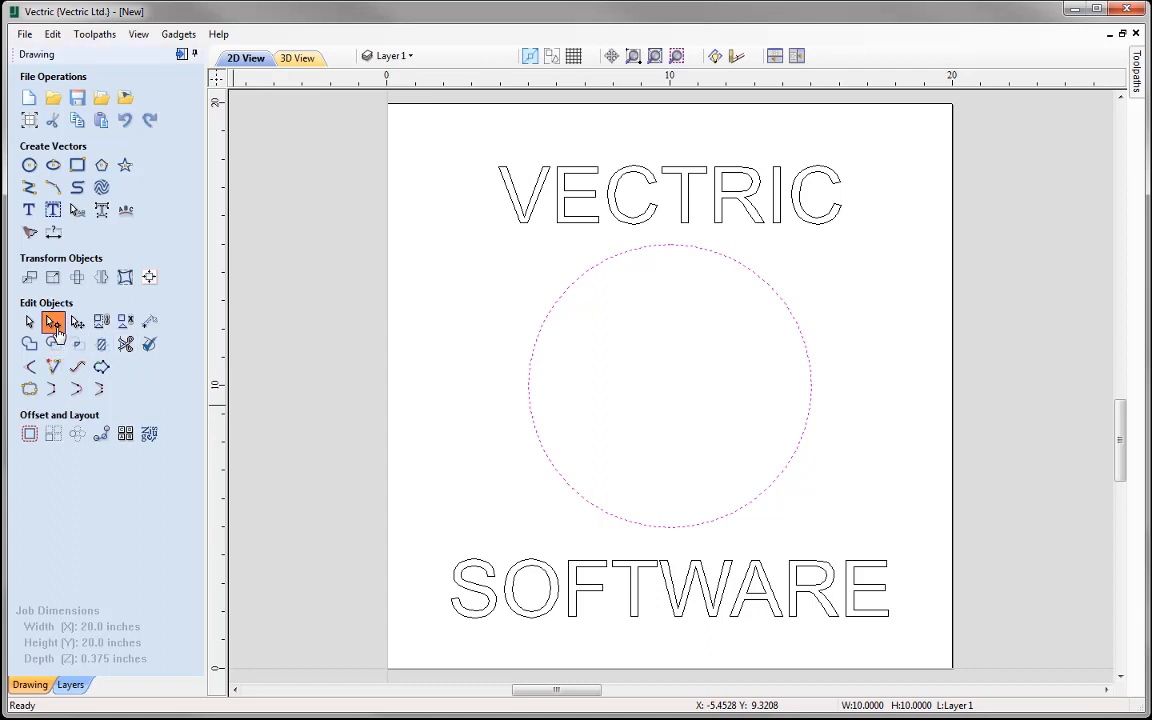
pyautogui.click(53, 322)
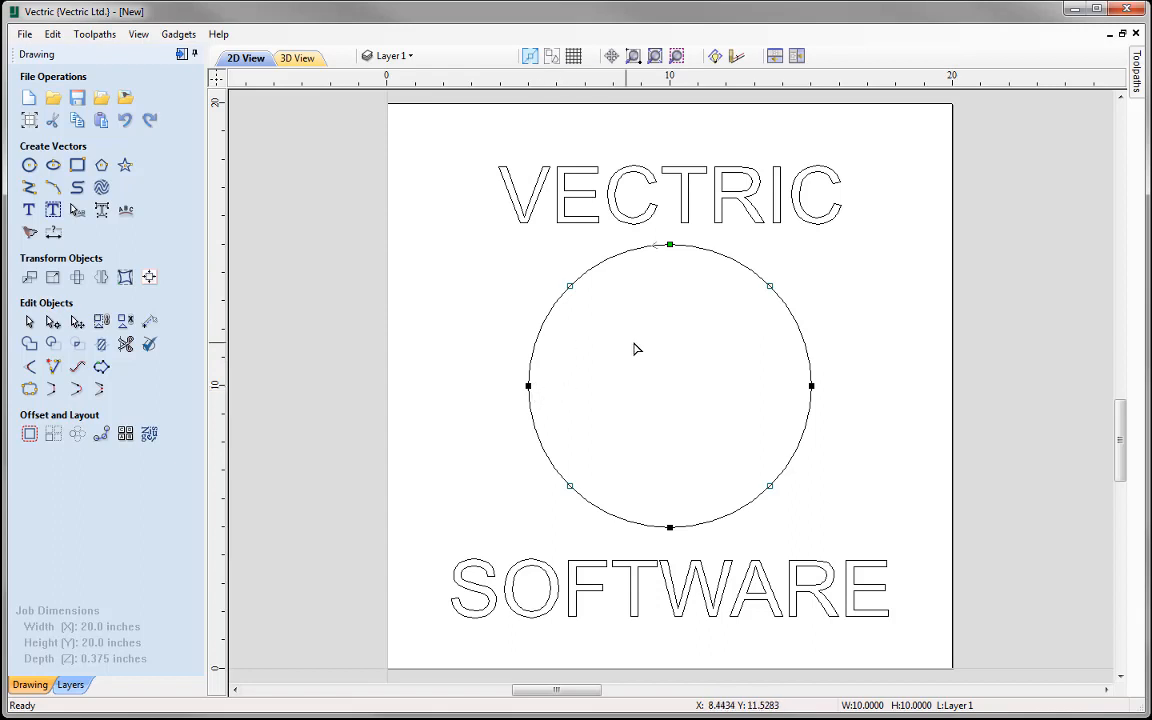
pyautogui.rightClick(528, 385)
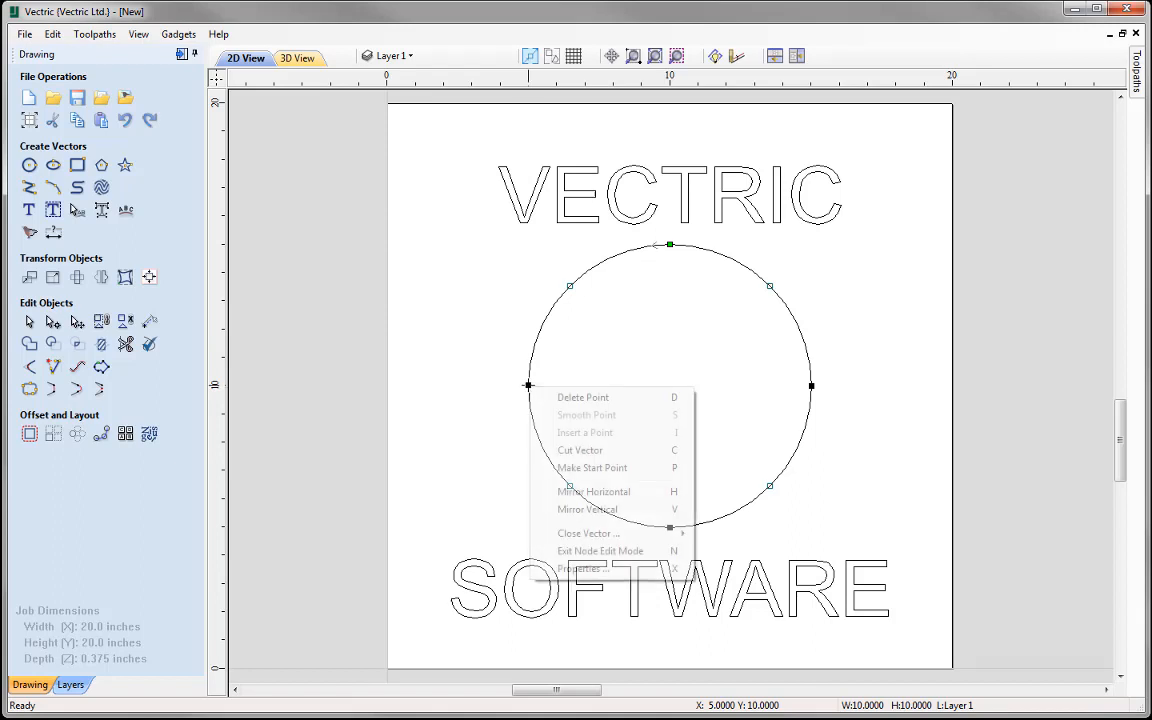
pyautogui.click(610, 452)
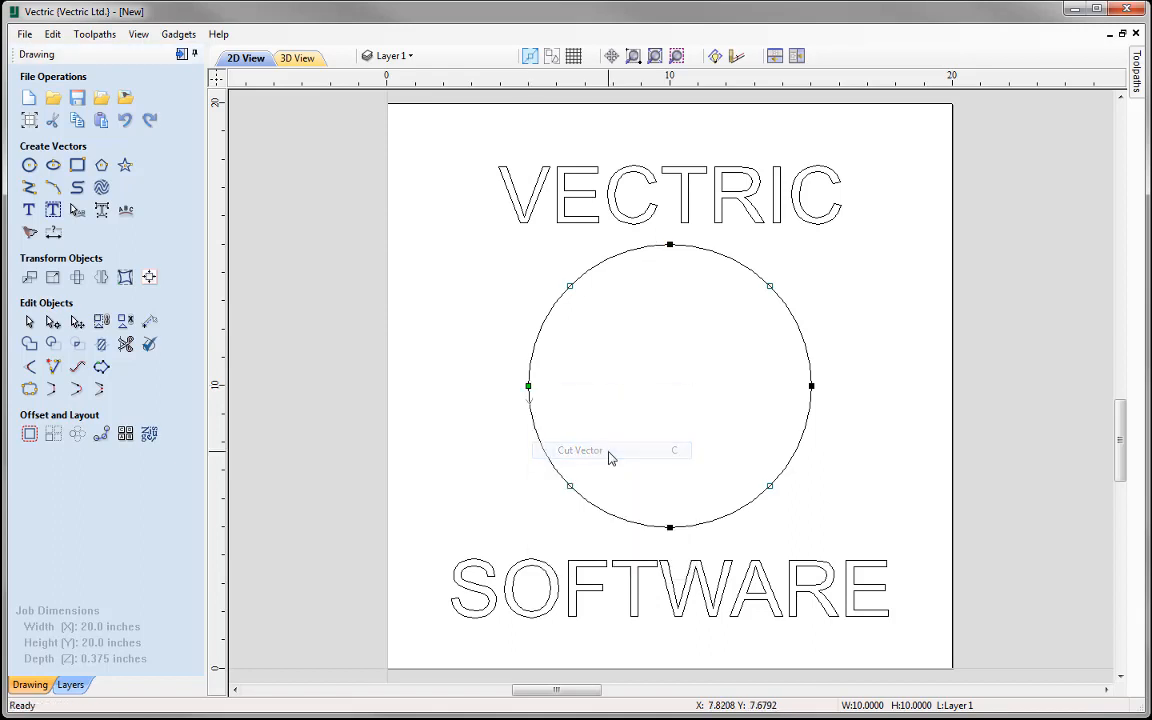
pyautogui.rightClick(811, 386)
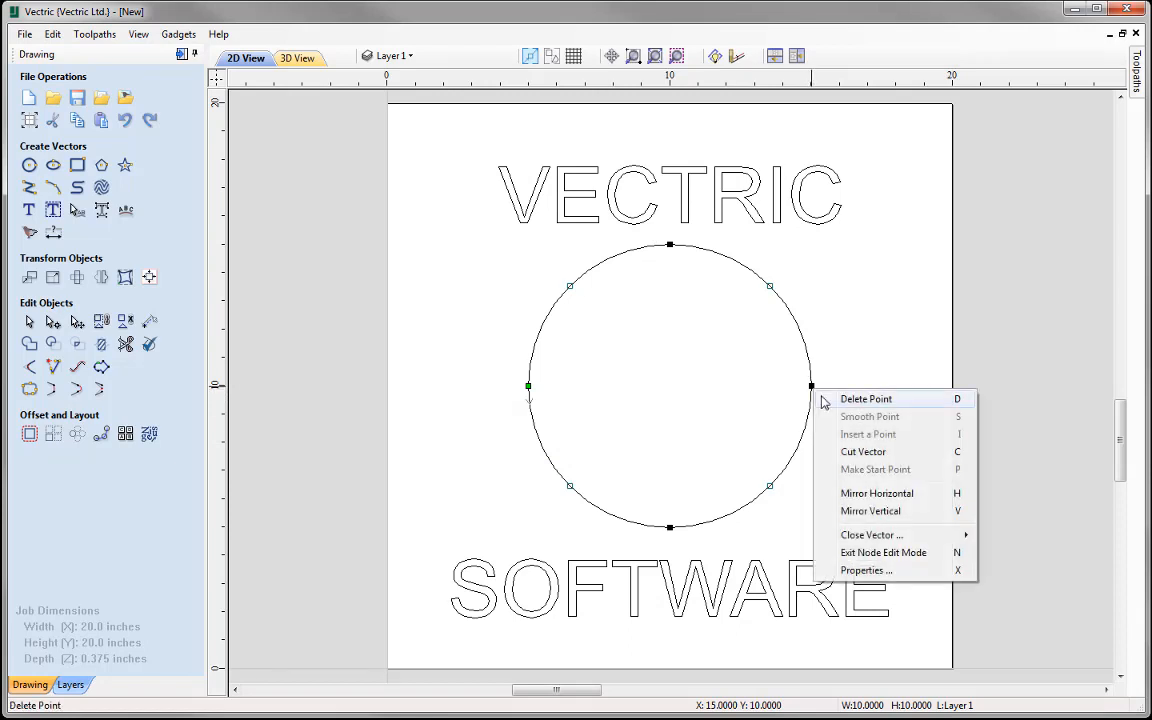
pyautogui.click(877, 453)
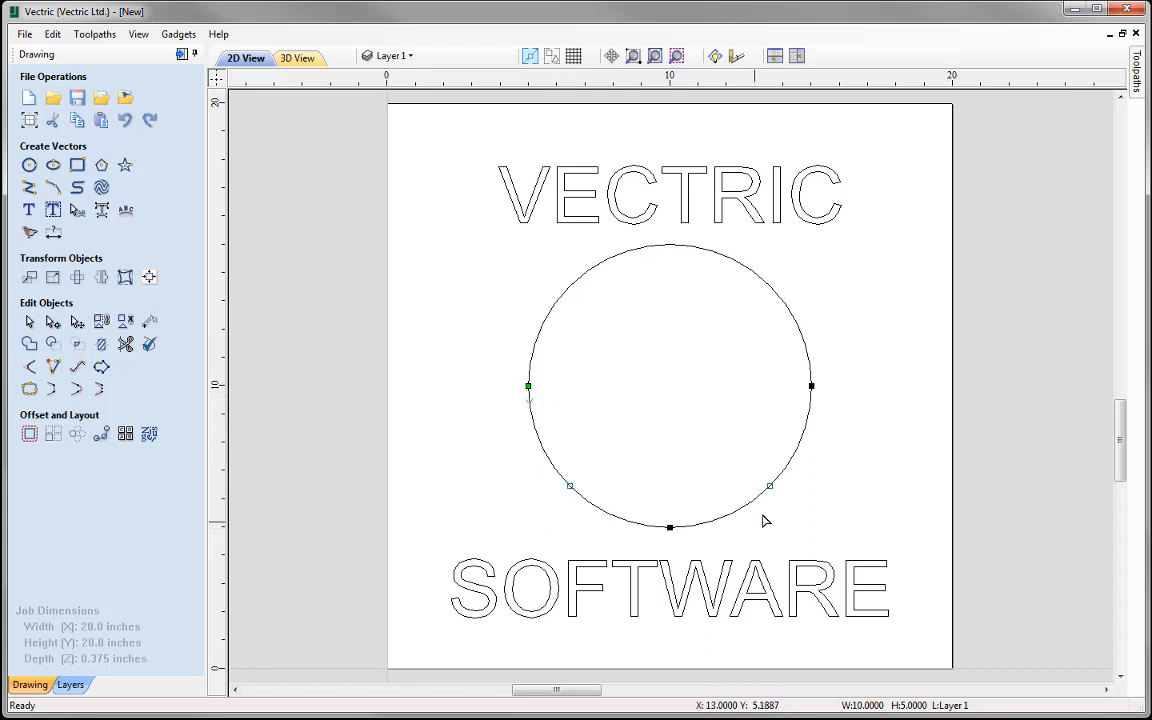
# Make the upper arc's right end its start point, check the lower arc's start point, and leave node editing.
pyautogui.click(742, 263)
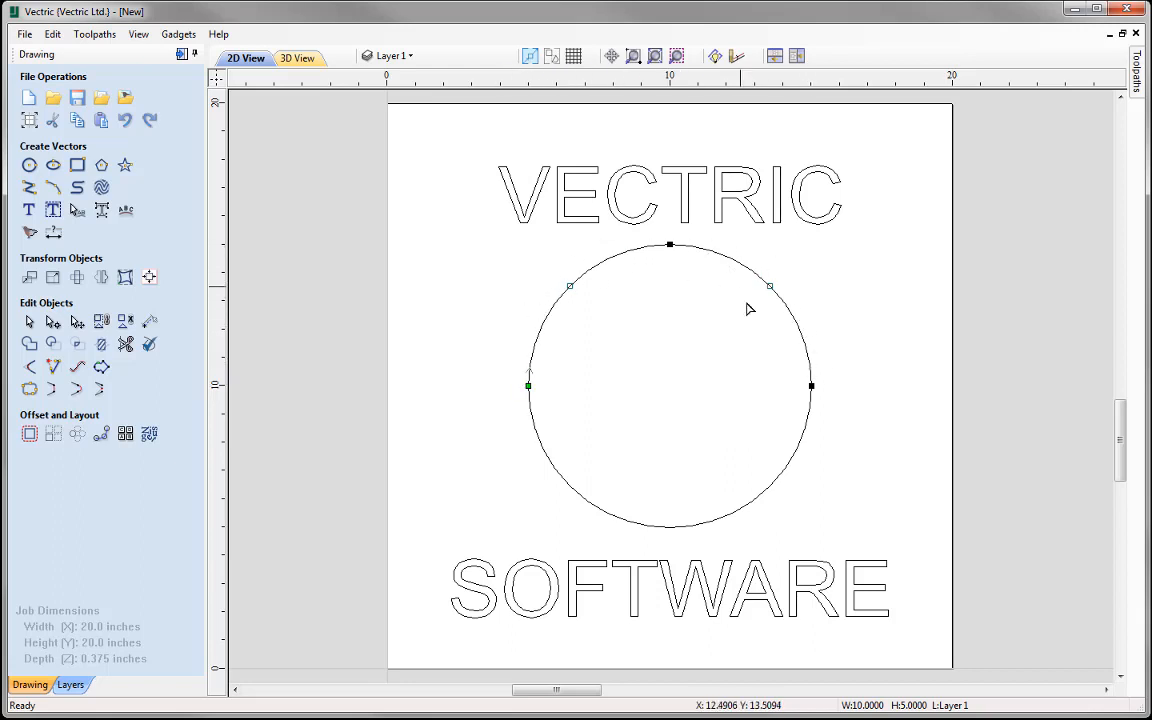
pyautogui.rightClick(811, 386)
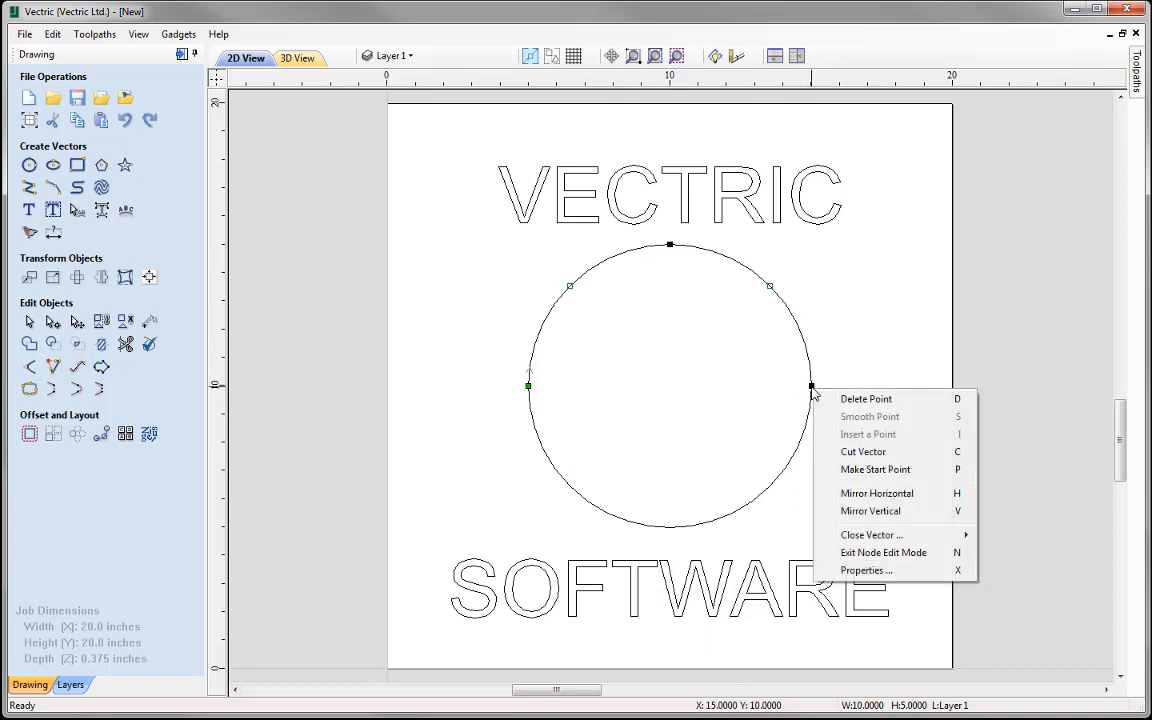
pyautogui.click(914, 470)
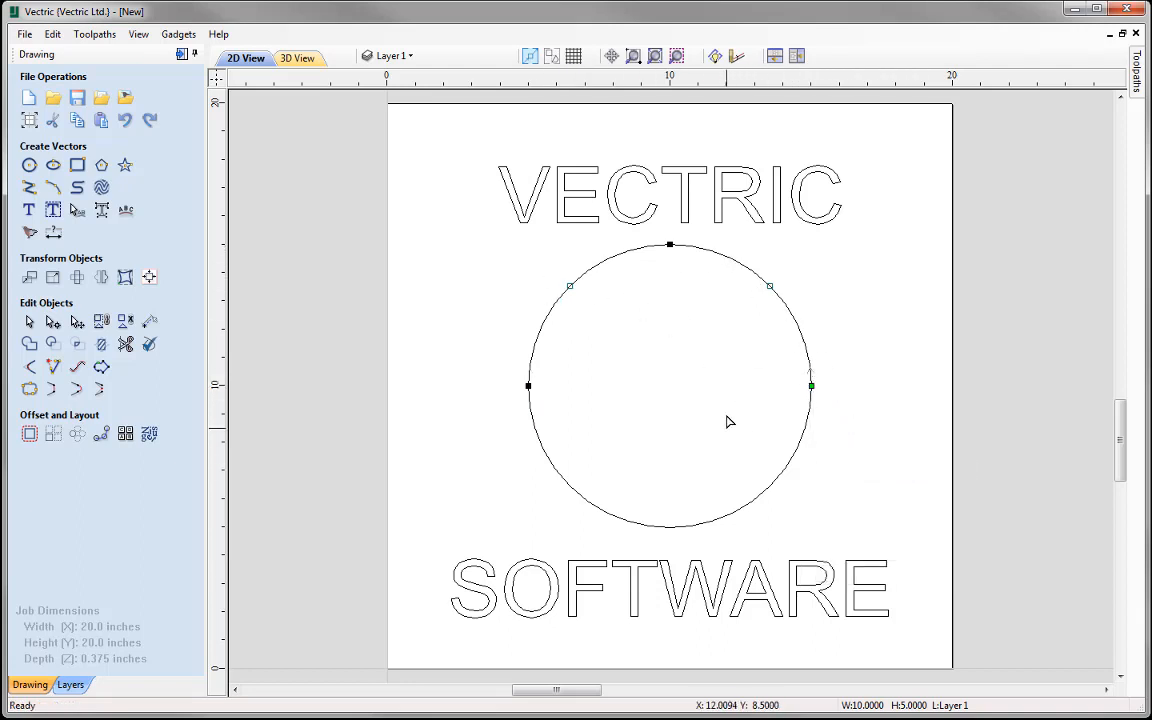
pyautogui.click(709, 527)
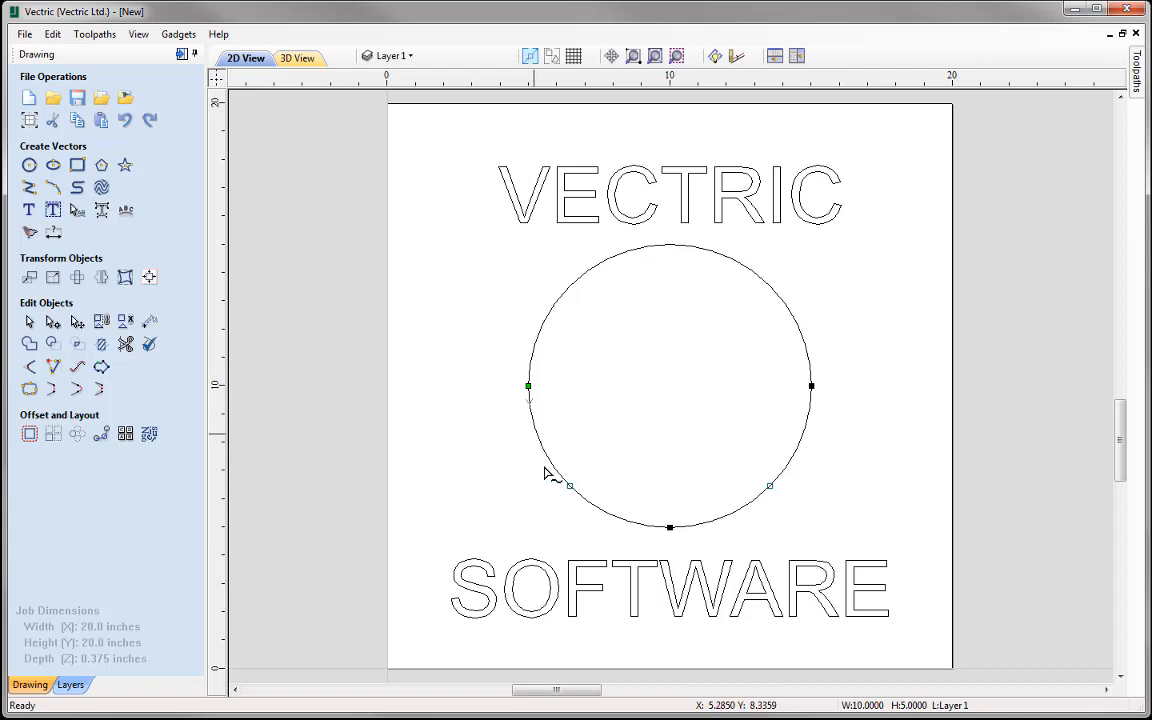
pyautogui.click(29, 323)
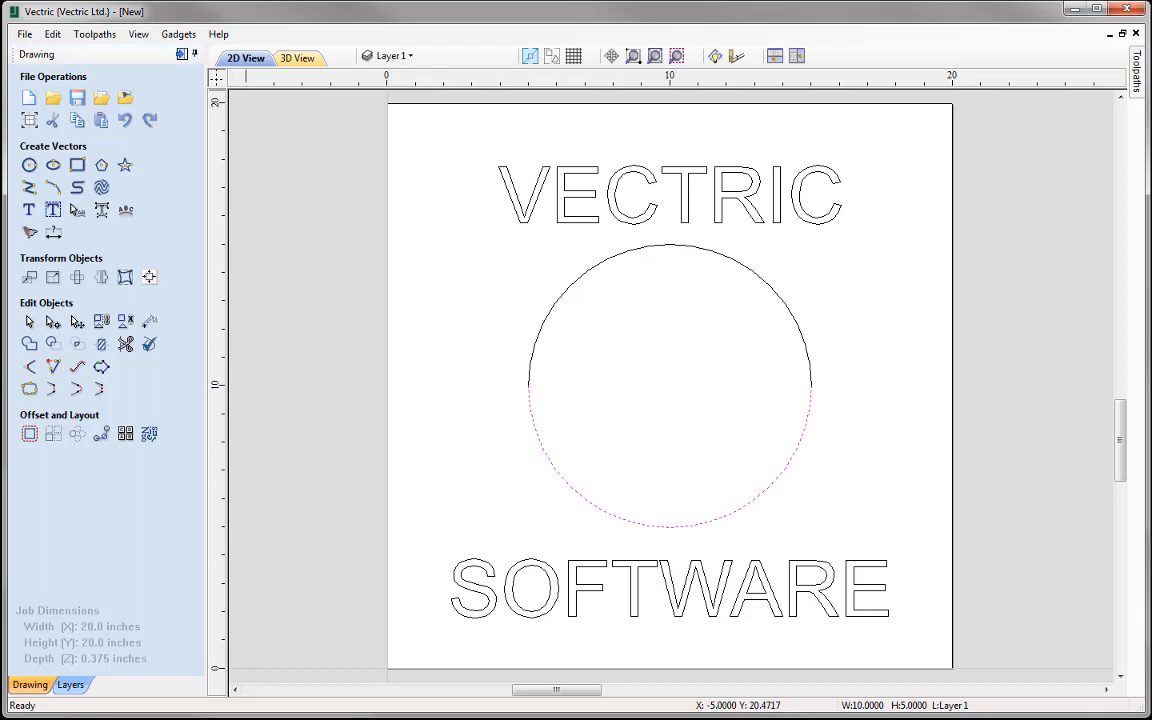
# Wrap SOFTWARE below the lower arc with text size maintained, middle alignment and letters aligned to the curve, trying tighter spacing before widening it again.
pyautogui.click(578, 605)
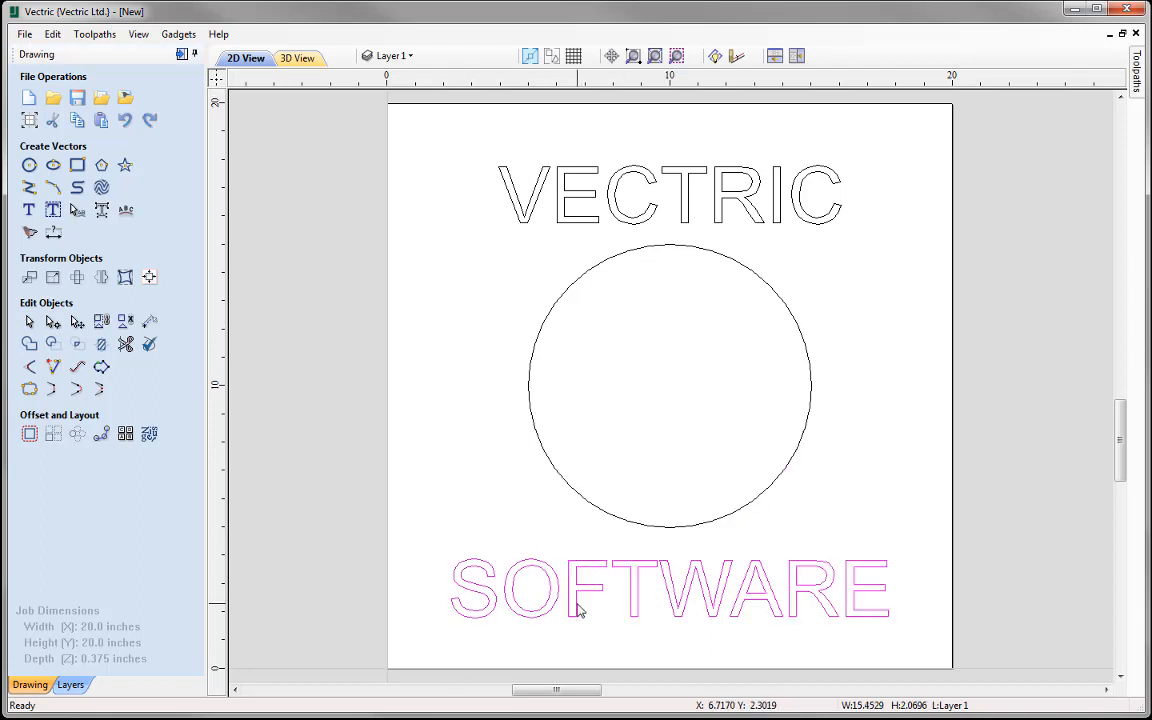
pyautogui.keyDown('shift'); pyautogui.click(635, 528); pyautogui.keyUp('shift')
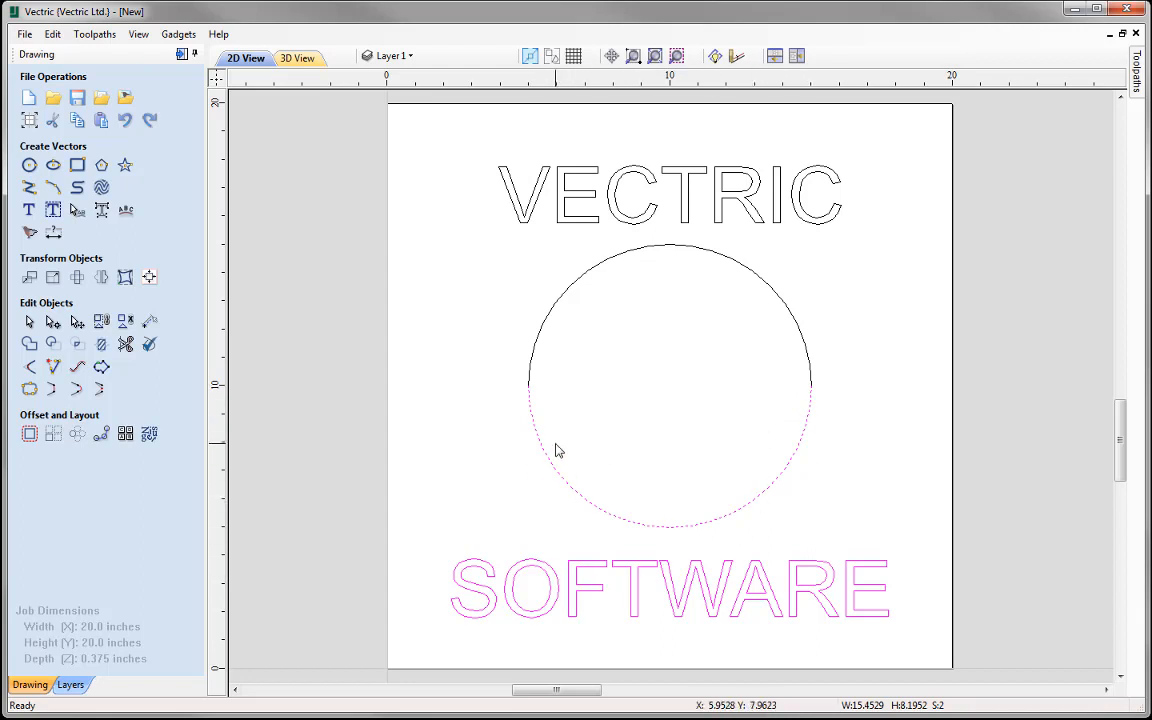
pyautogui.click(126, 211)
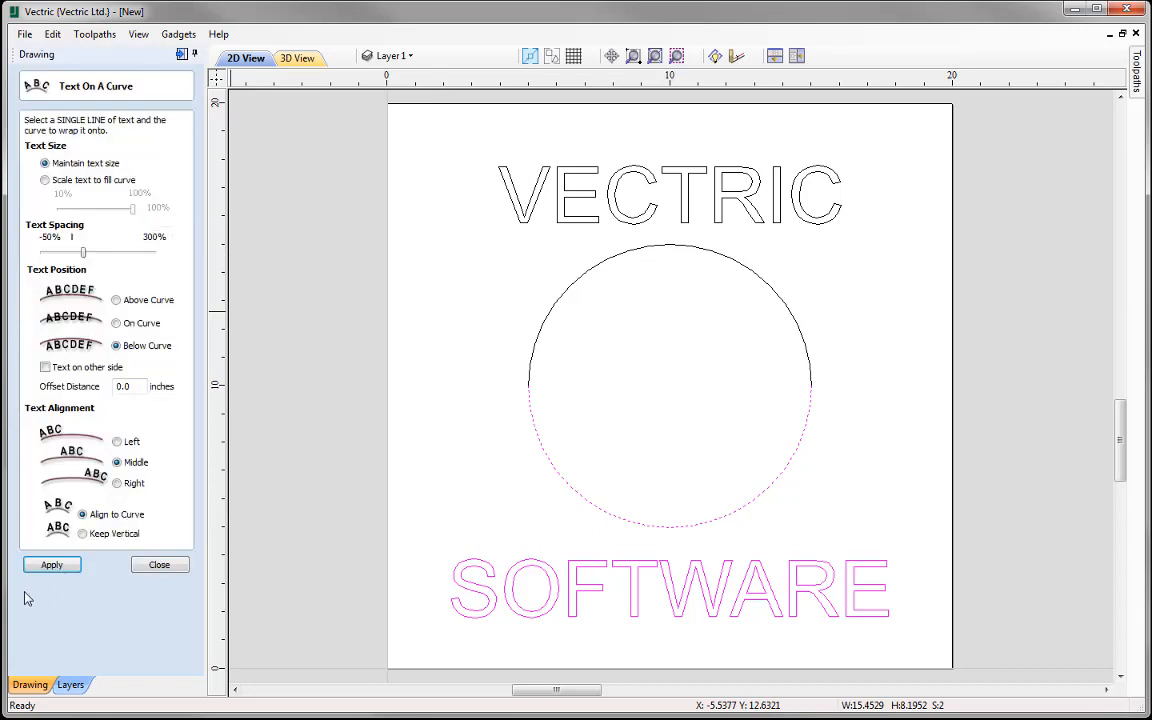
pyautogui.click(51, 565)
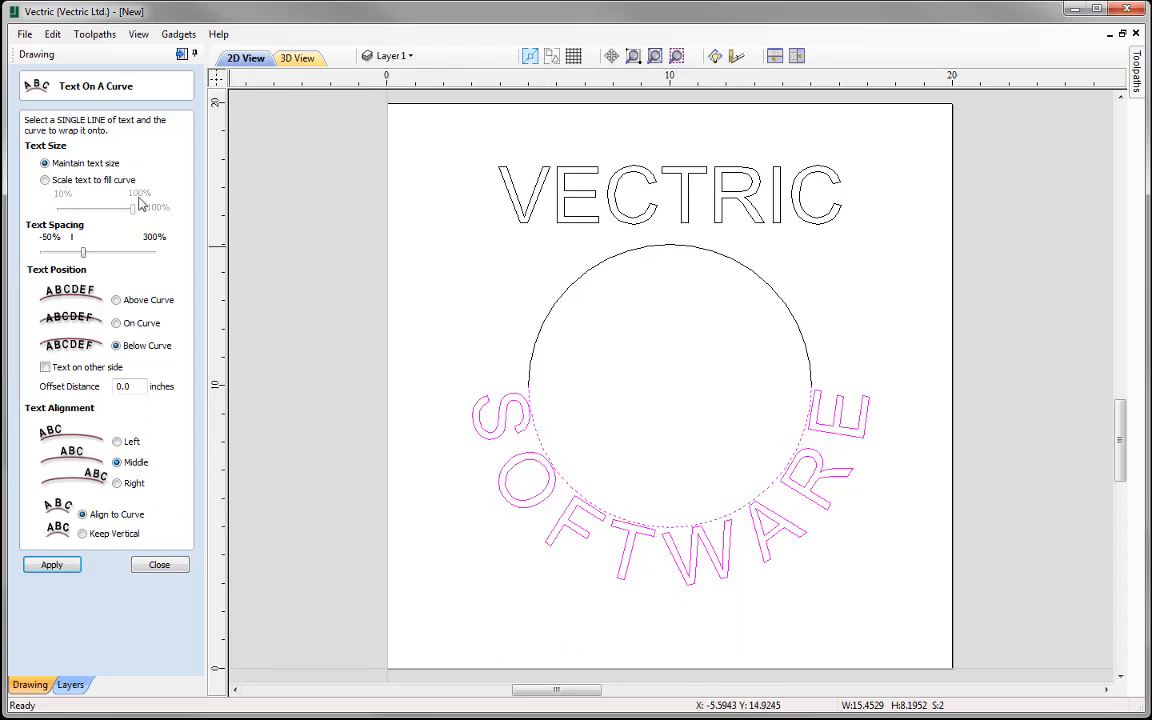
pyautogui.moveTo(83, 257); pyautogui.dragTo(66, 259)
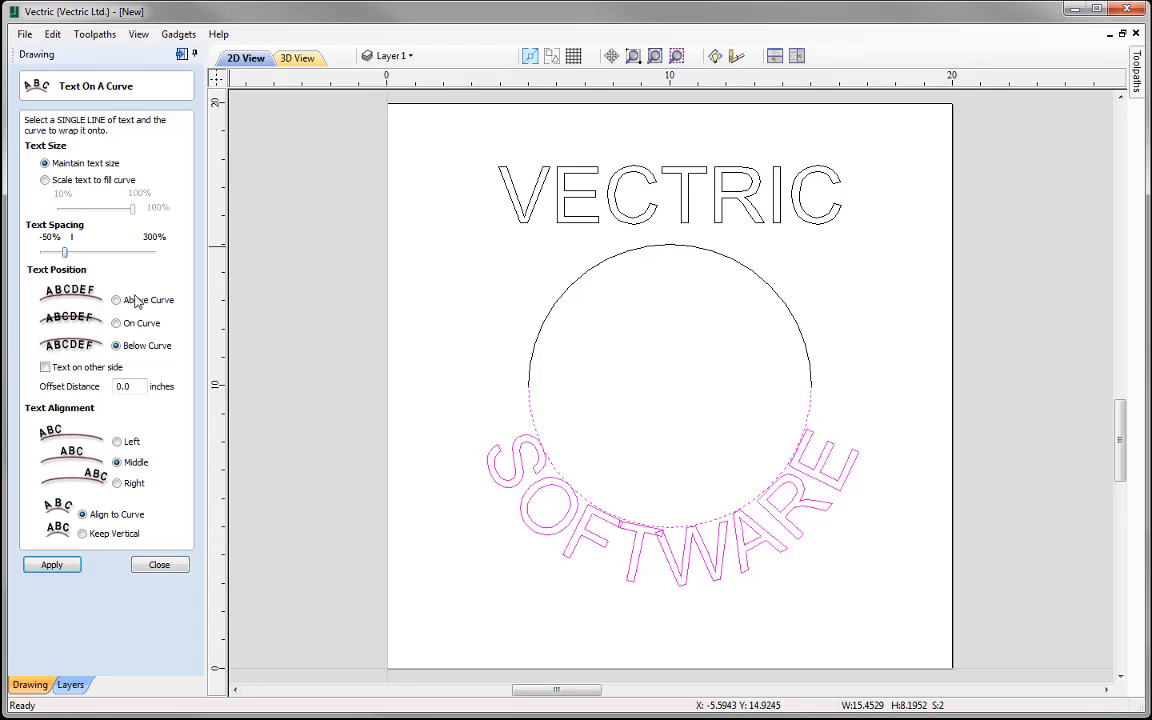
pyautogui.click(84, 254)
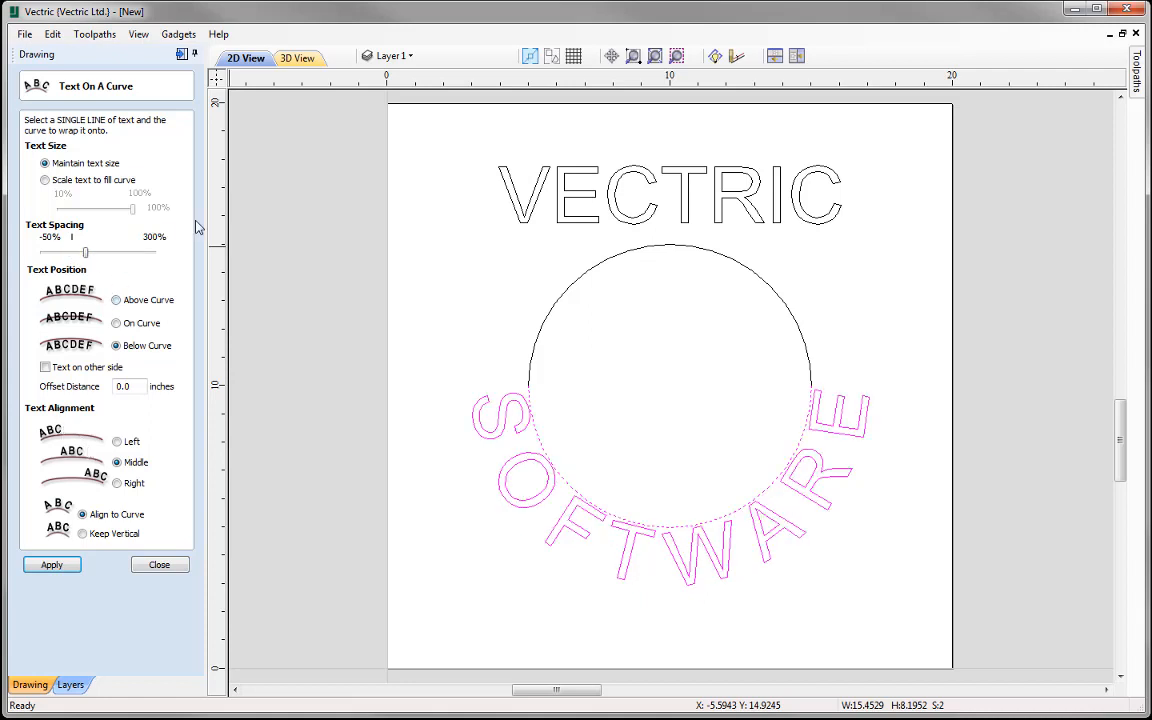
# Wrap VECTRIC onto the upper arc, with the text on the other side and positioned above the curve.
pyautogui.click(159, 568)
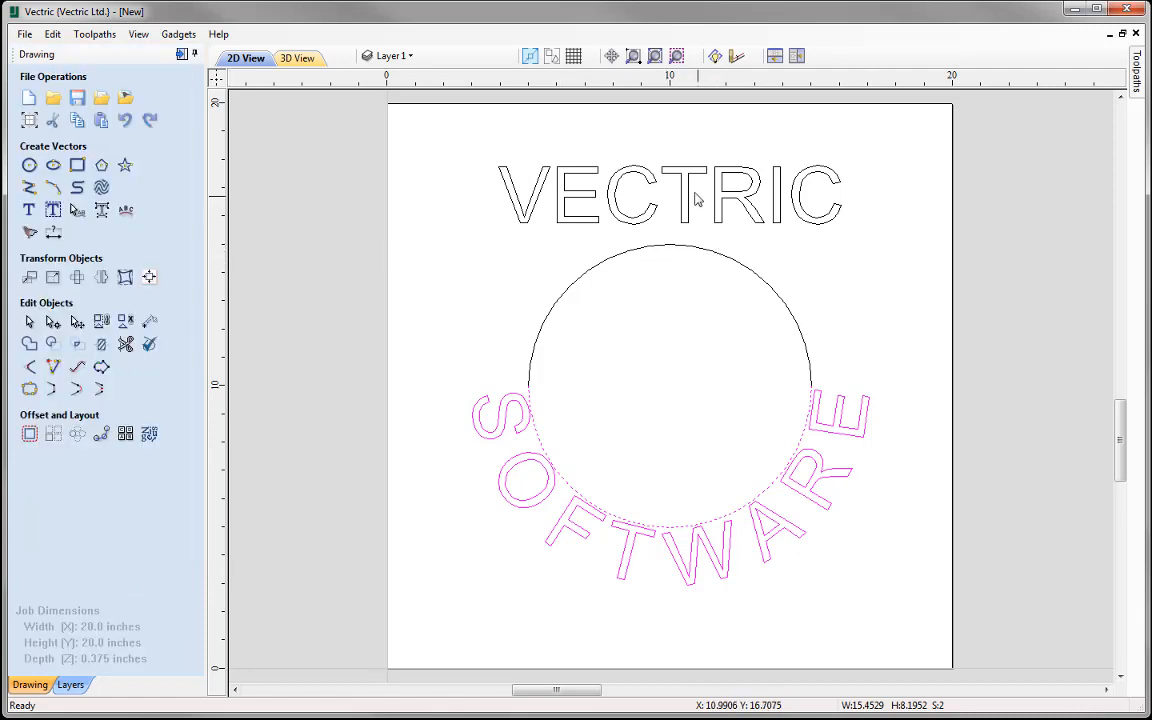
pyautogui.click(620, 176)
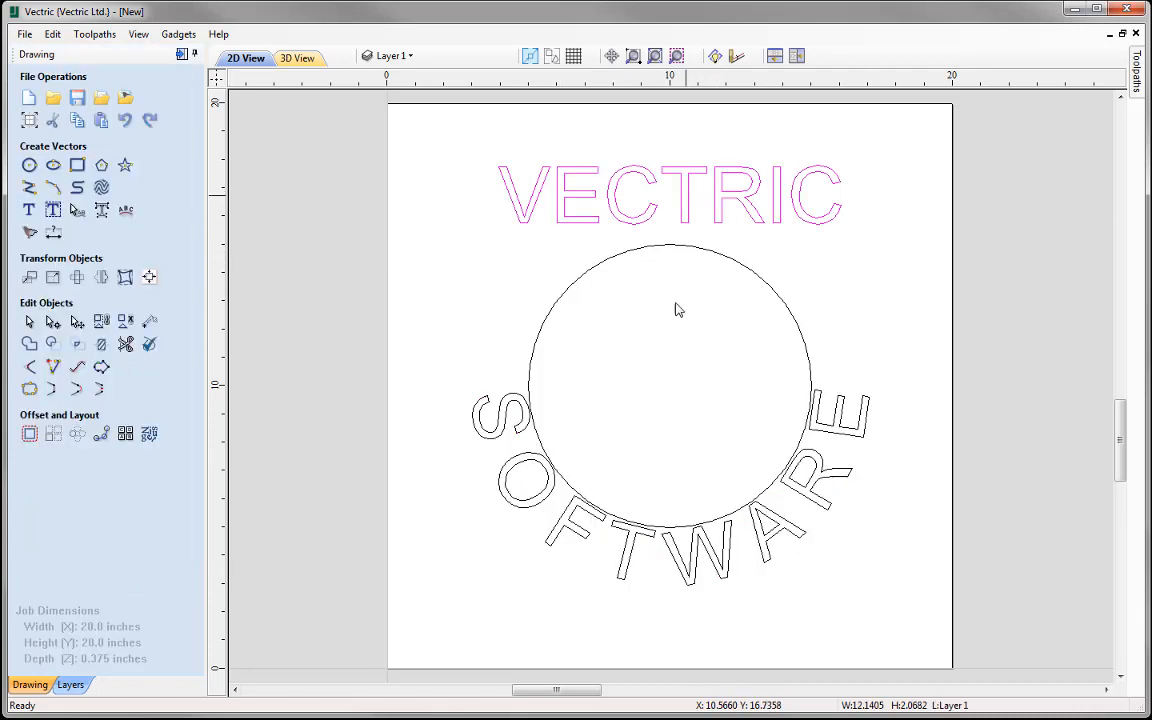
pyautogui.keyDown('shift'); pyautogui.click(755, 280); pyautogui.keyUp('shift')
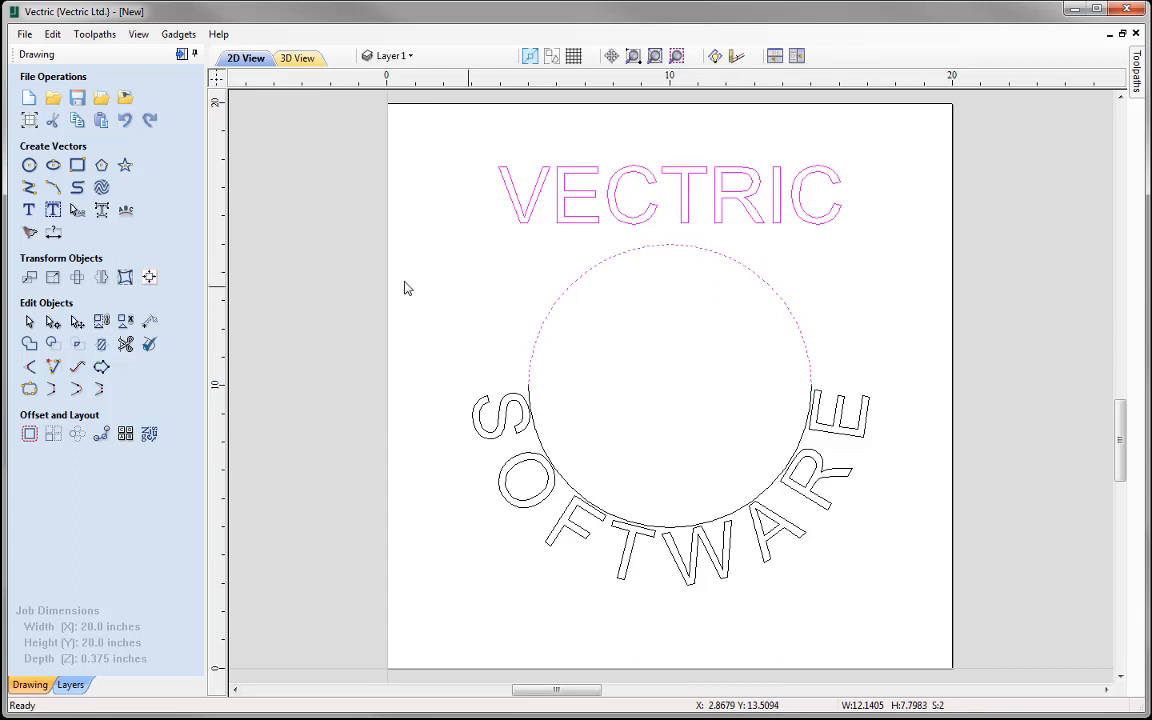
pyautogui.click(126, 212)
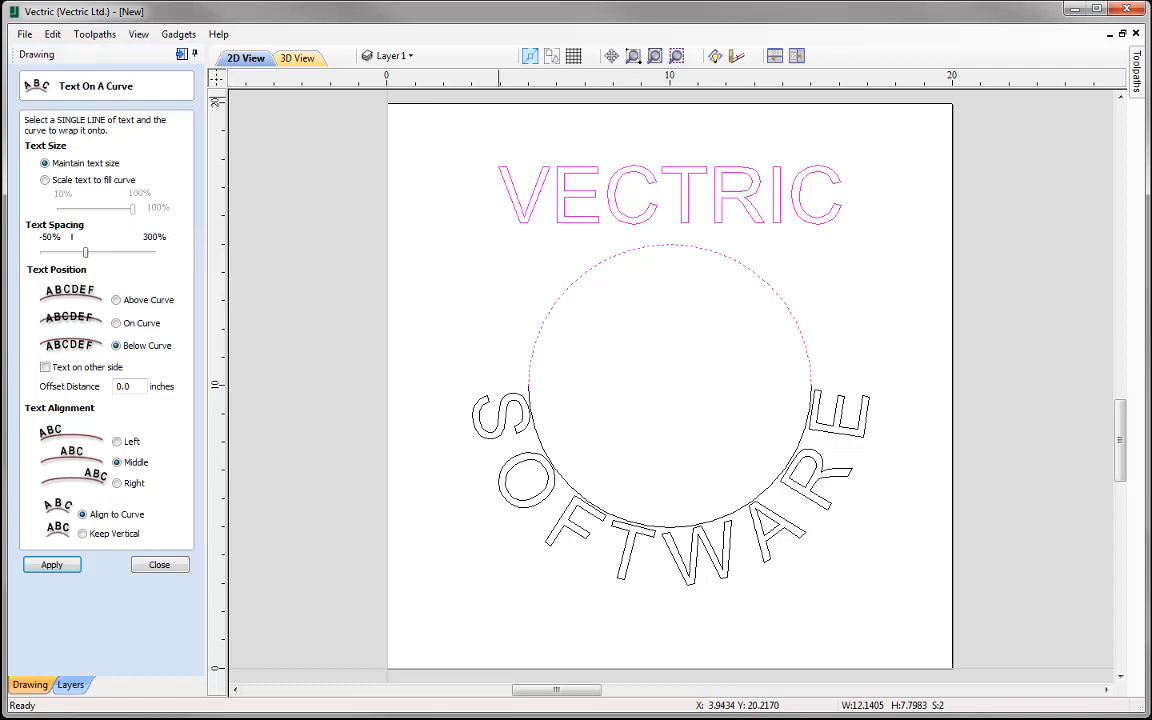
pyautogui.click(53, 567)
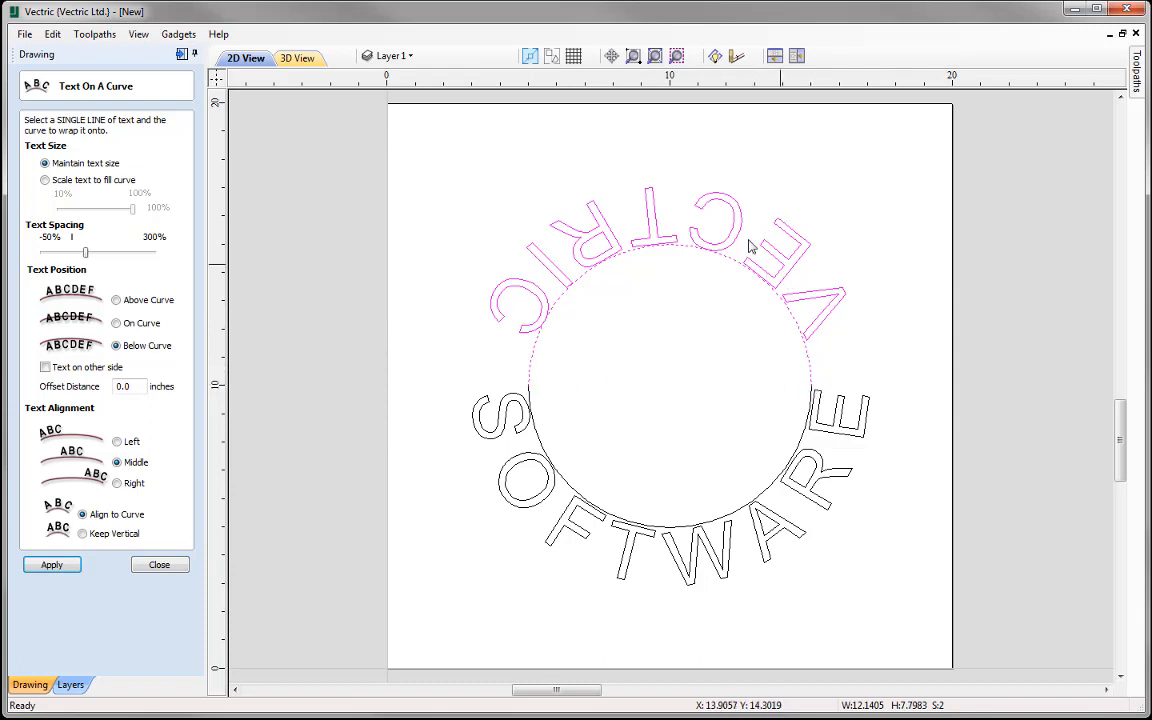
pyautogui.click(45, 367)
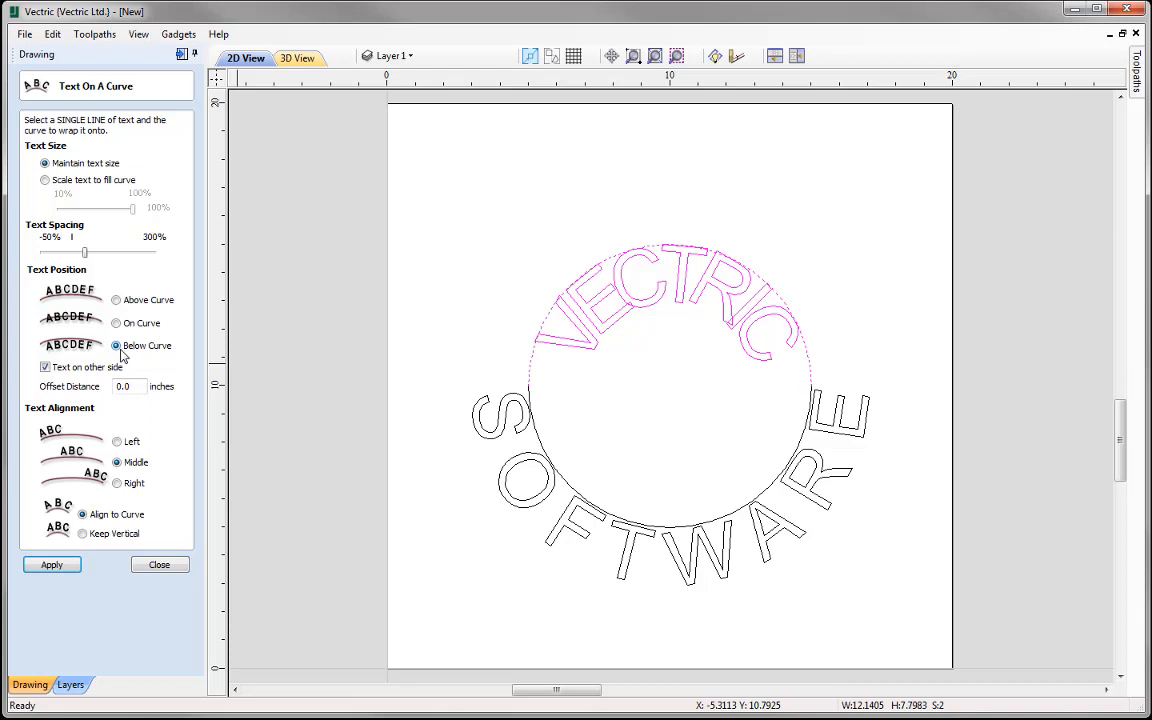
pyautogui.click(117, 300)
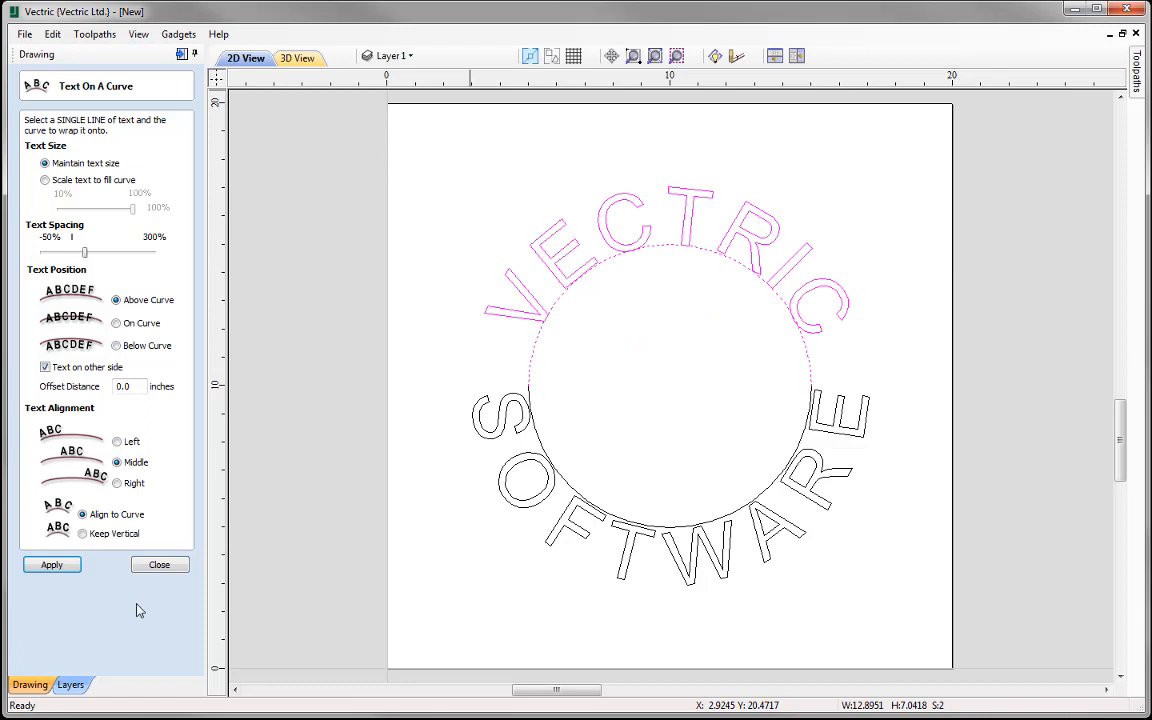
pyautogui.click(159, 565)
pyautogui.click(465, 568)
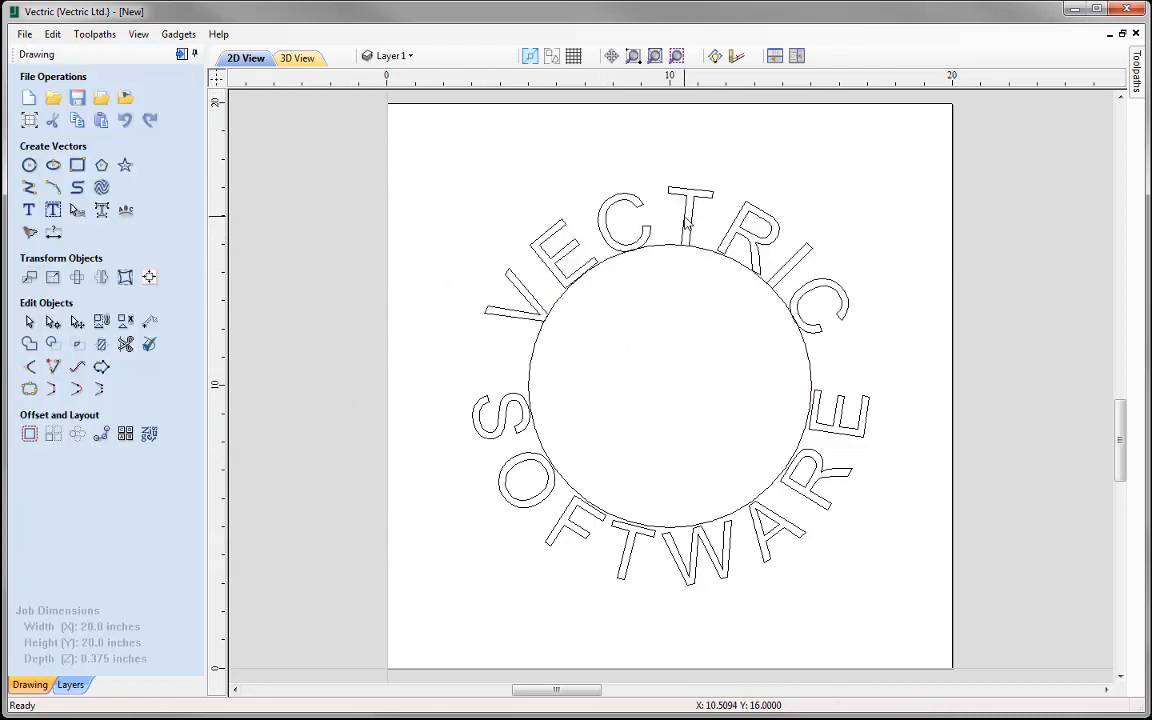
# Edit the wrapped VECTRIC text to read Vectric and apply the change.
pyautogui.click(618, 204)
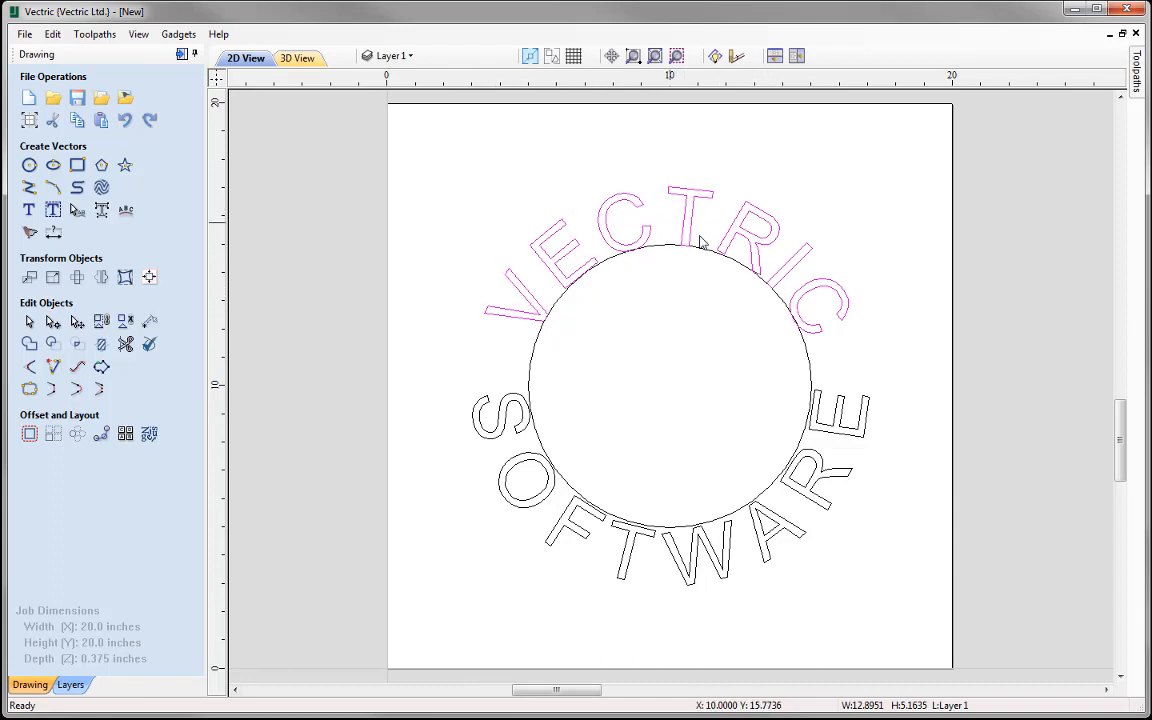
pyautogui.click(29, 212)
pyautogui.click(85, 149)
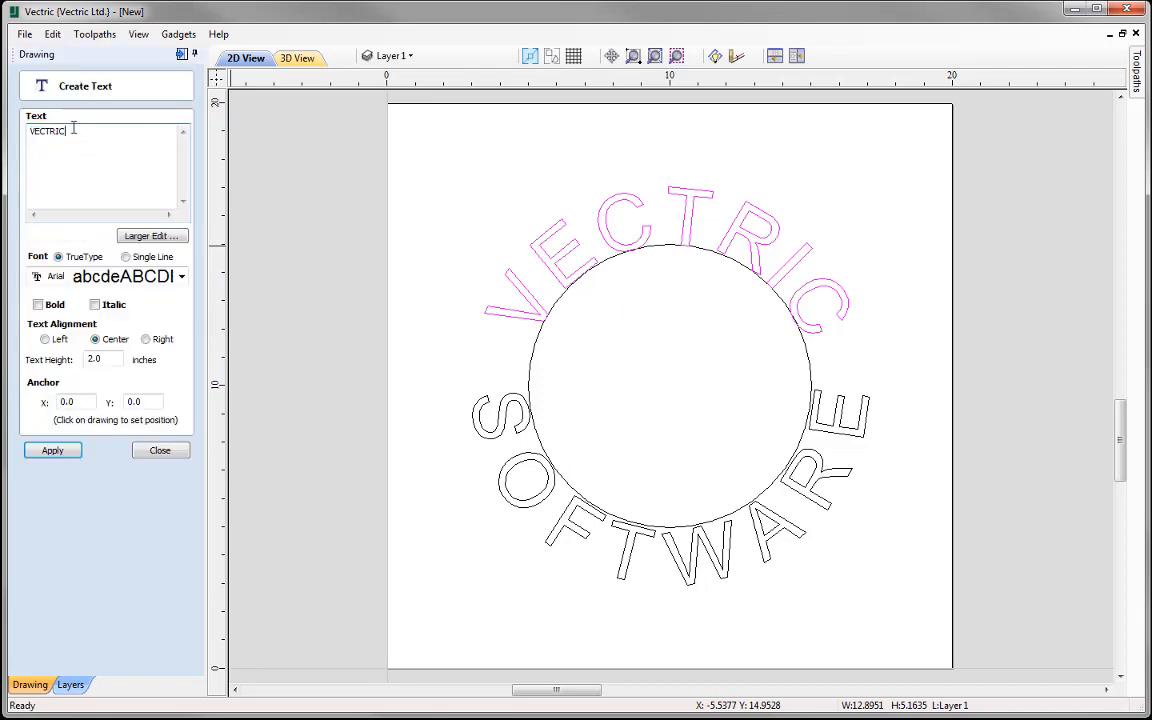
pyautogui.moveTo(73, 128); pyautogui.dragTo(33, 128)
pyautogui.write('ectric')
pyautogui.click(60, 451)
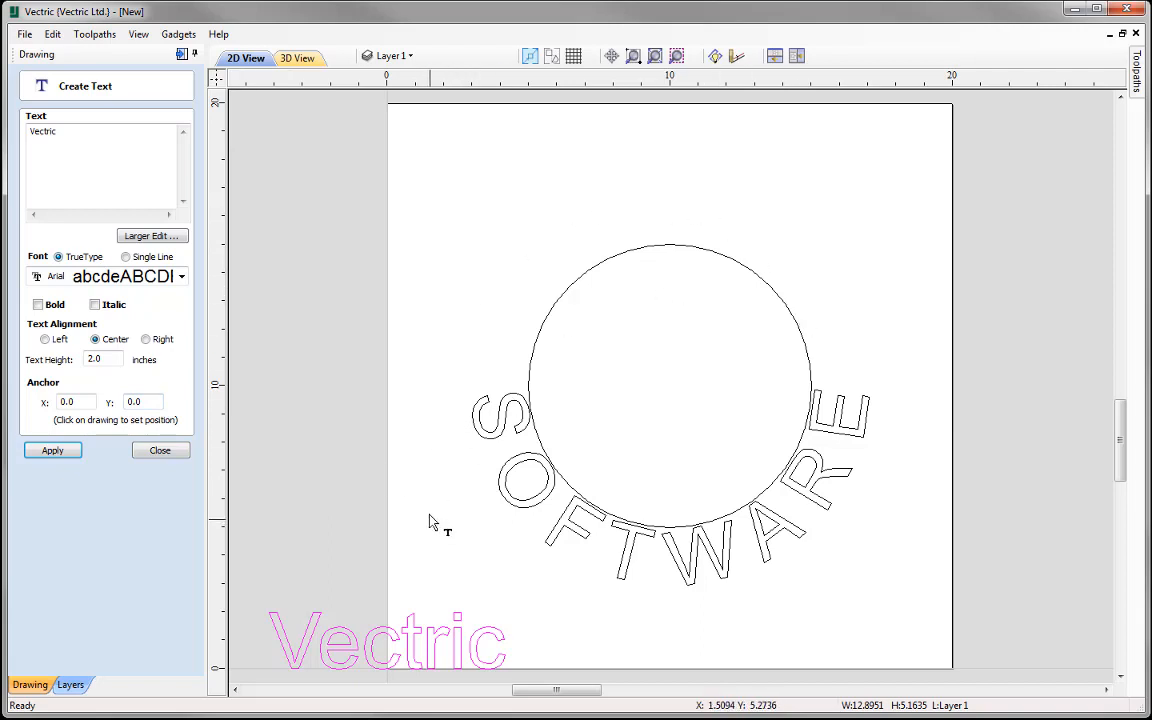
pyautogui.click(163, 451)
# Delete all the vectors and create the text VECTRIC, 3 inches high, centred on the job.
pyautogui.moveTo(258, 241)
pyautogui.mouseDown()
pyautogui.moveTo(656, 690)
pyautogui.moveTo(918, 697)
pyautogui.moveTo(910, 685)
pyautogui.mouseUp()
pyautogui.press('Delete')
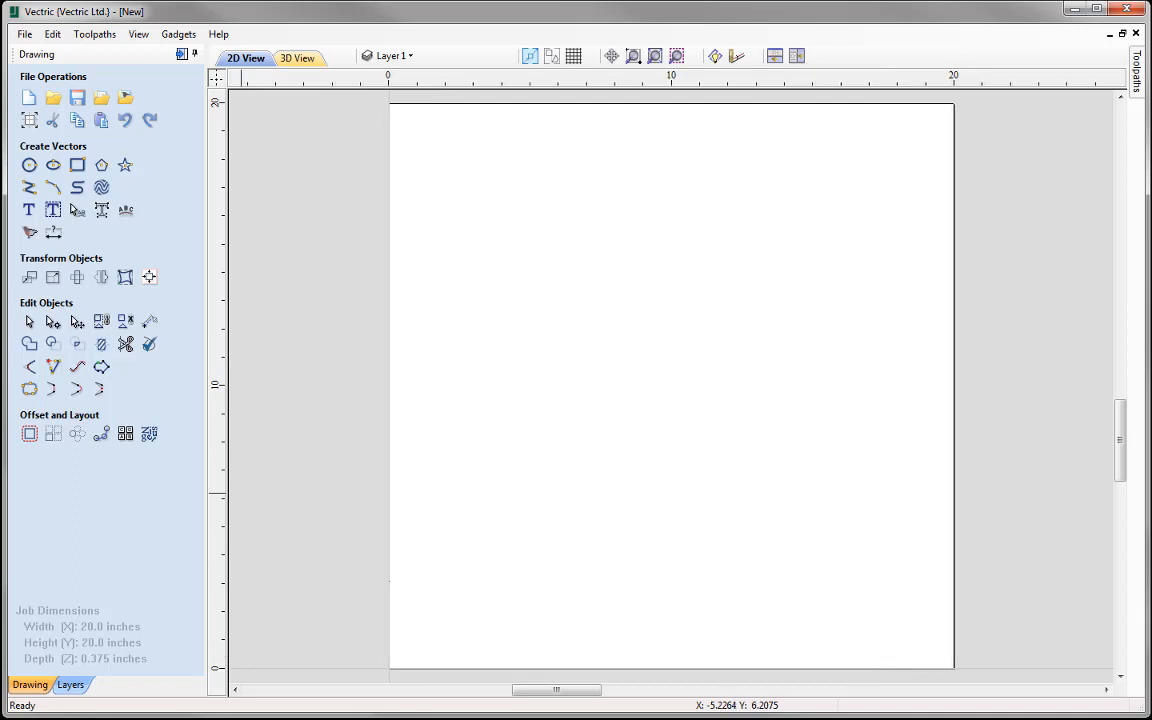
pyautogui.click(29, 209)
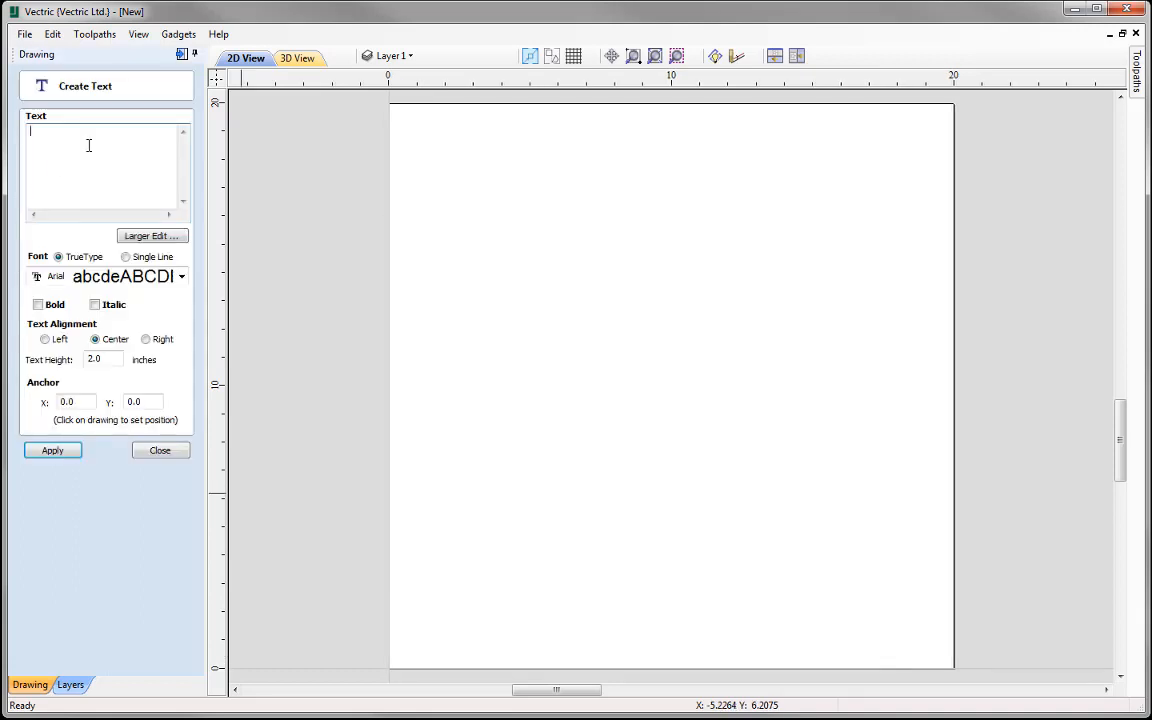
pyautogui.write('VECTRIC')
pyautogui.click(112, 360)
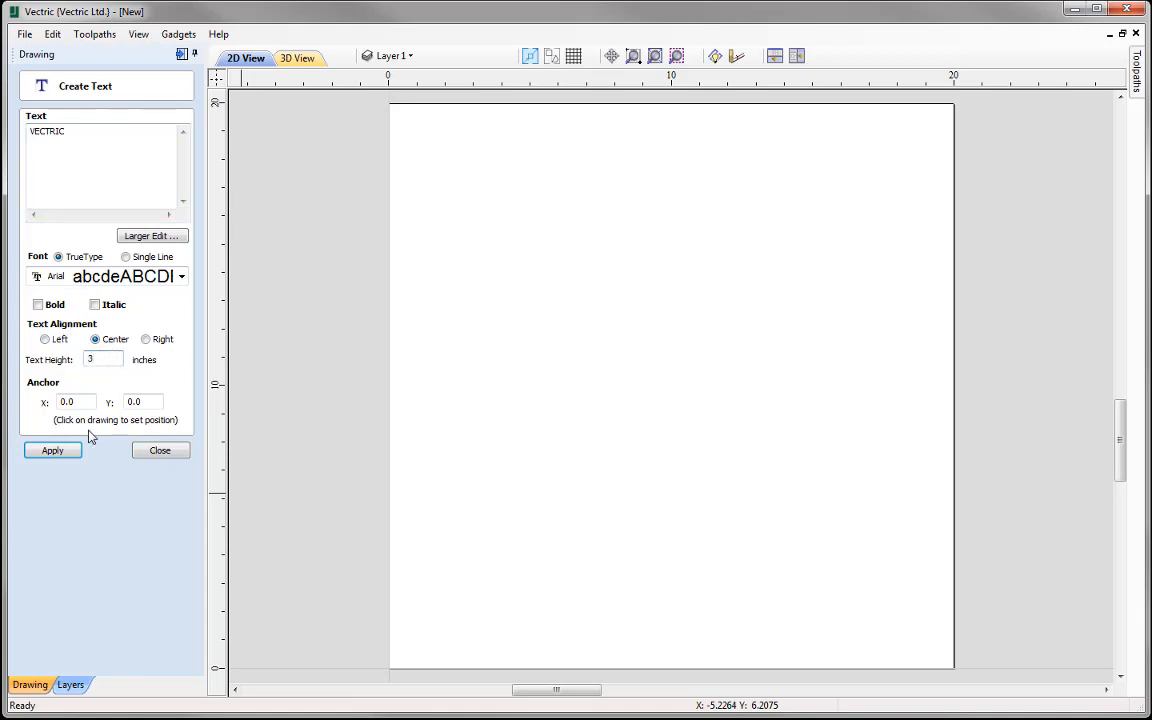
pyautogui.click(58, 451)
pyautogui.click(157, 452)
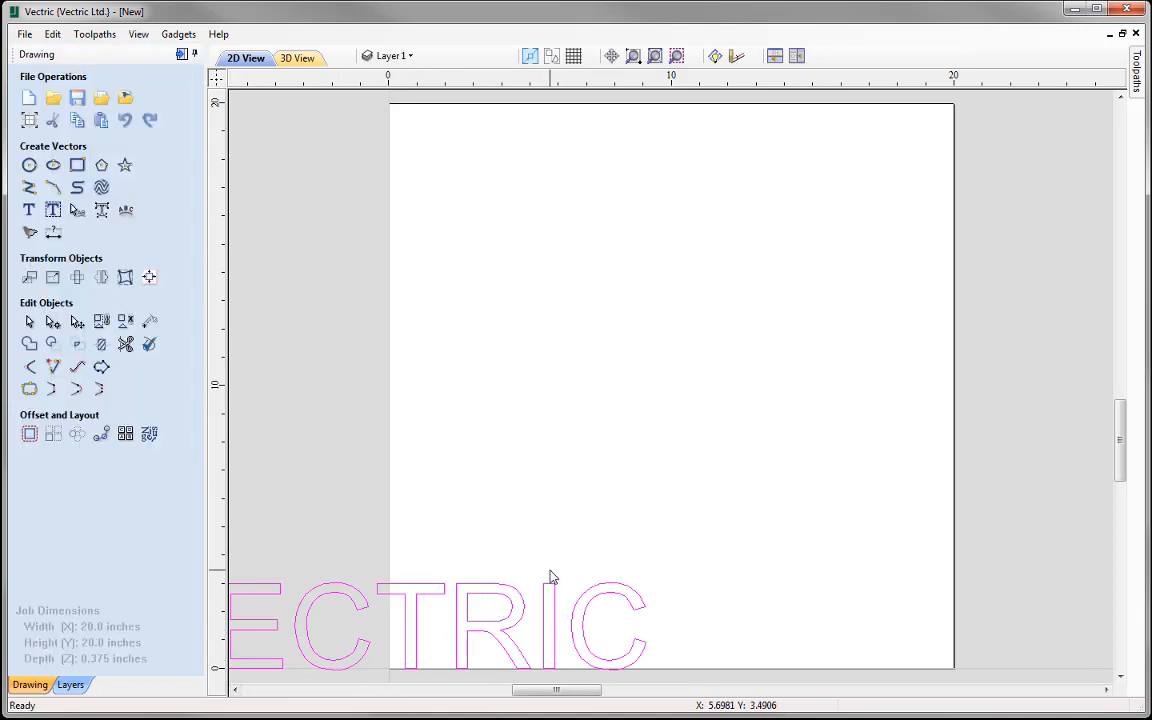
pyautogui.press('F9')
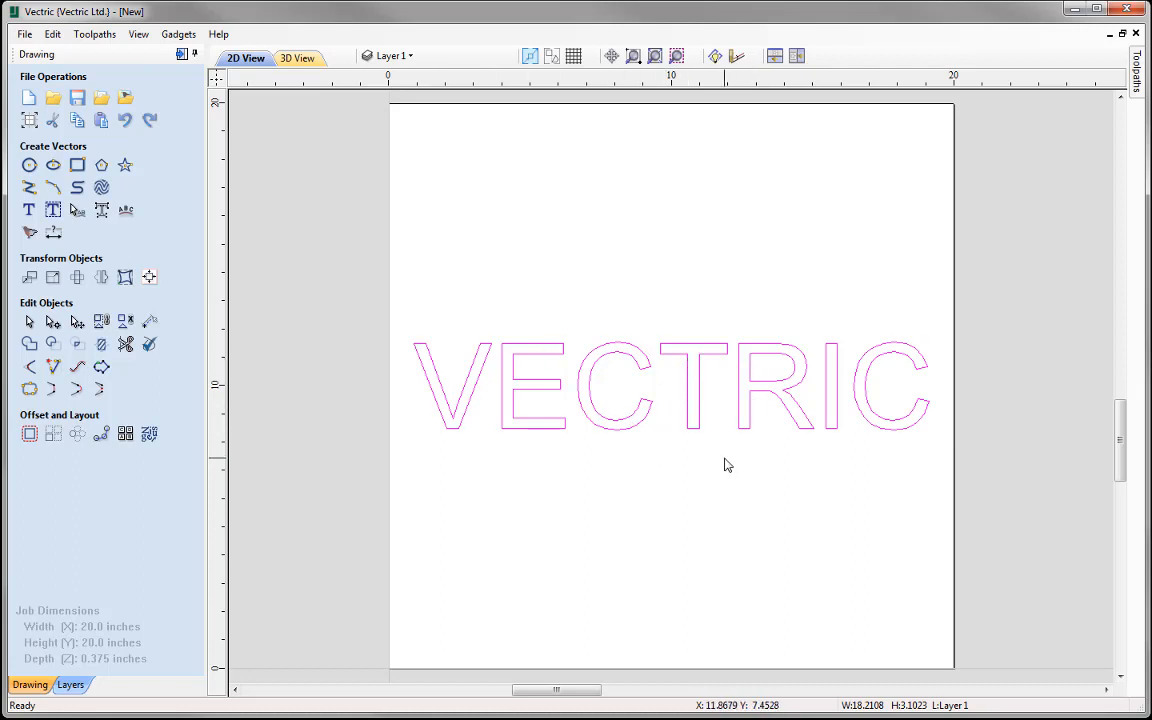
# Stretch the VECTRIC text narrower and taller by hand, and scale it proportionally to about 16.4 by 9.6 inches.
pyautogui.click(740, 408)
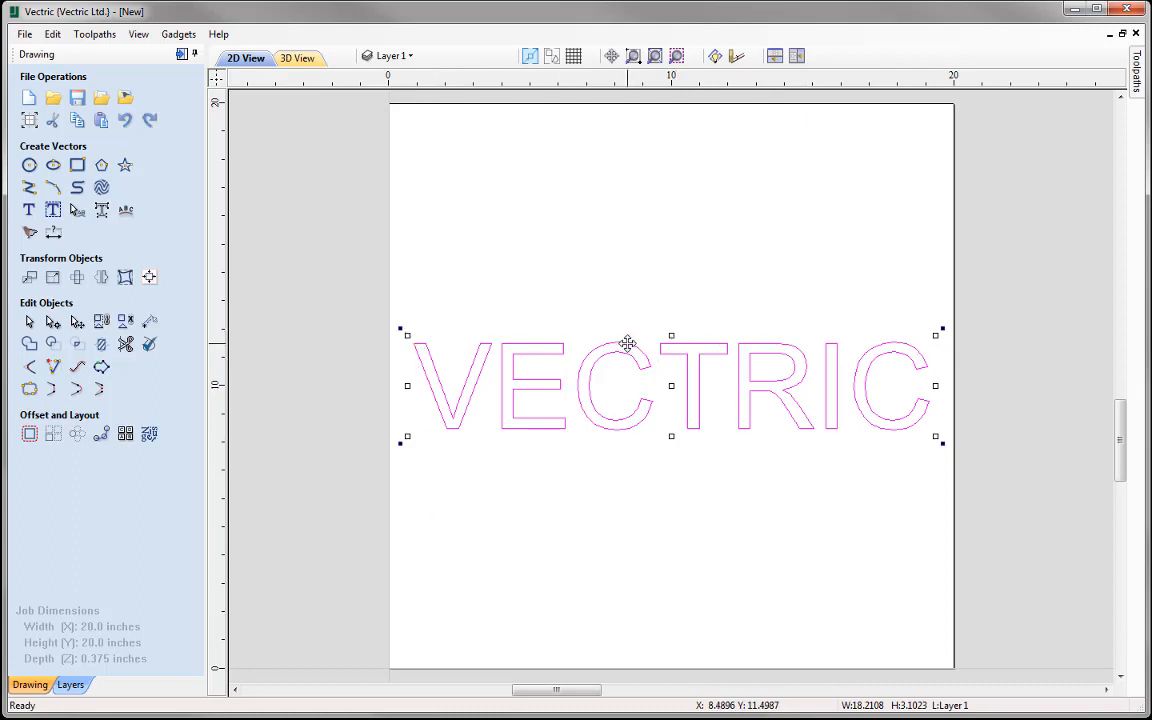
pyautogui.moveTo(630, 332); pyautogui.dragTo(645, 404)
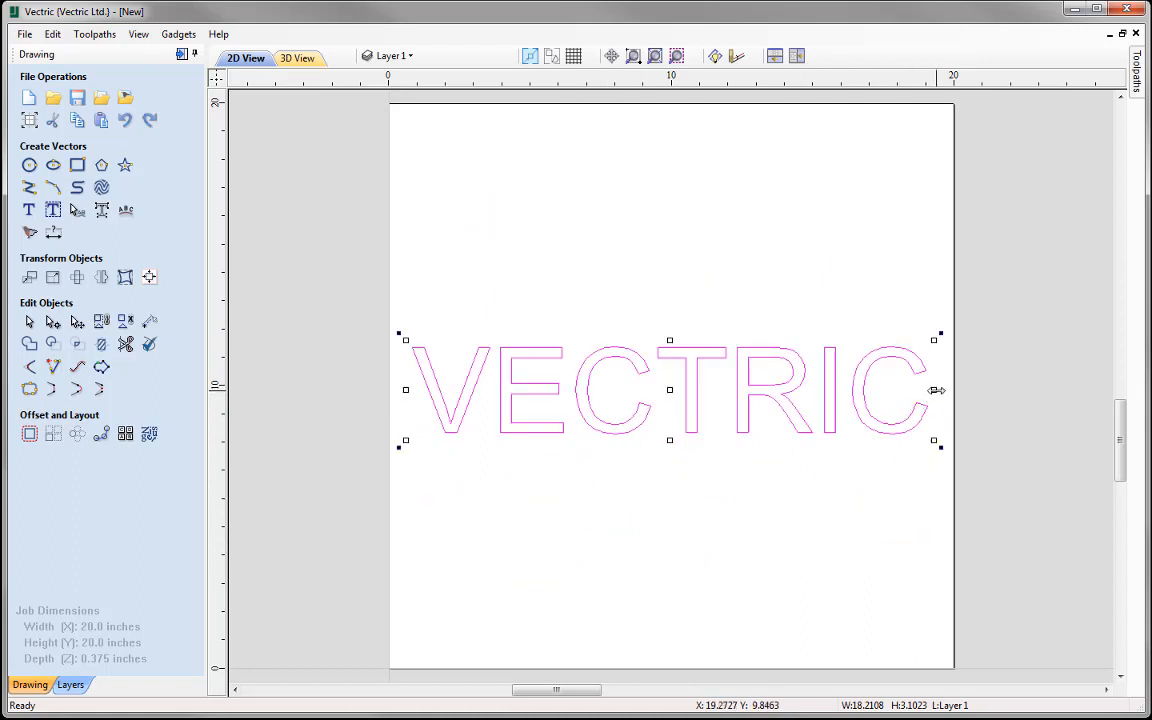
pyautogui.moveTo(934, 390); pyautogui.dragTo(623, 390)
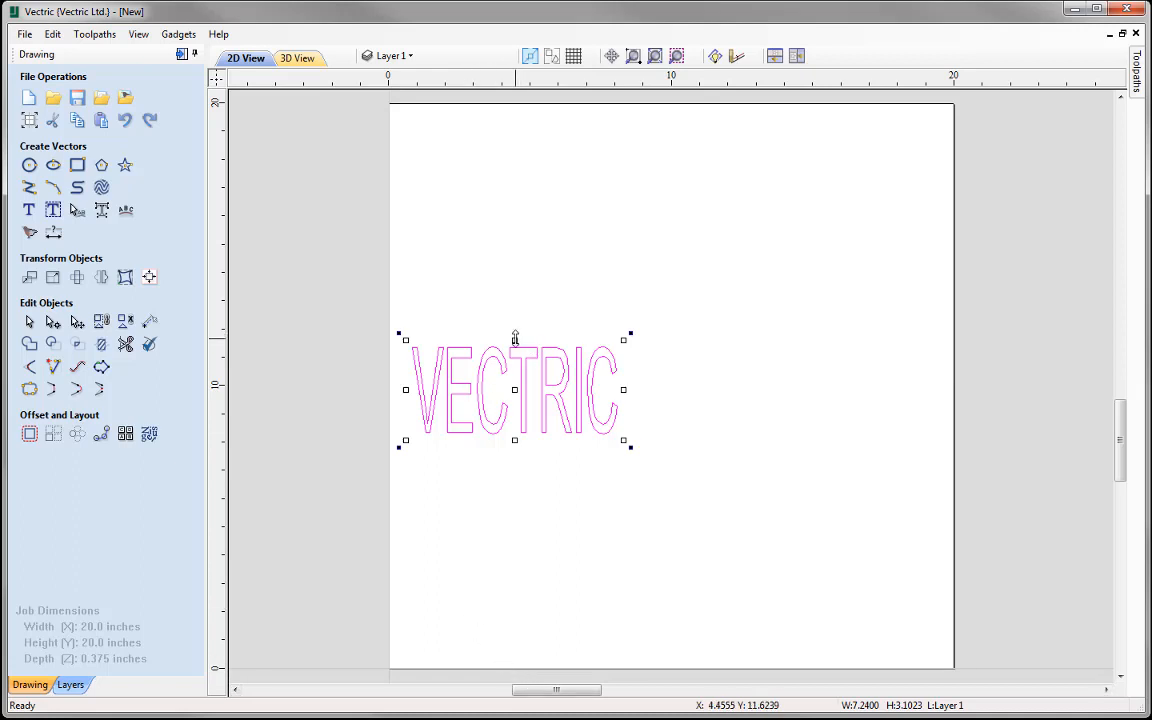
pyautogui.moveTo(514, 340); pyautogui.dragTo(515, 206)
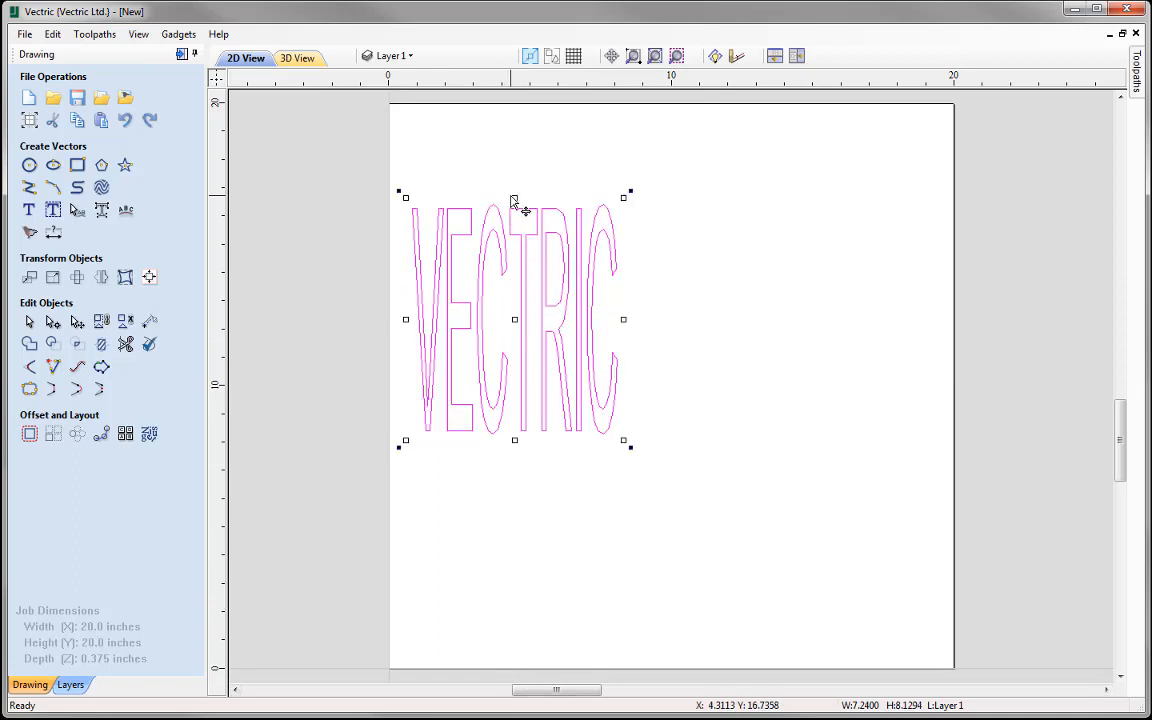
pyautogui.moveTo(515, 441); pyautogui.dragTo(515, 331)
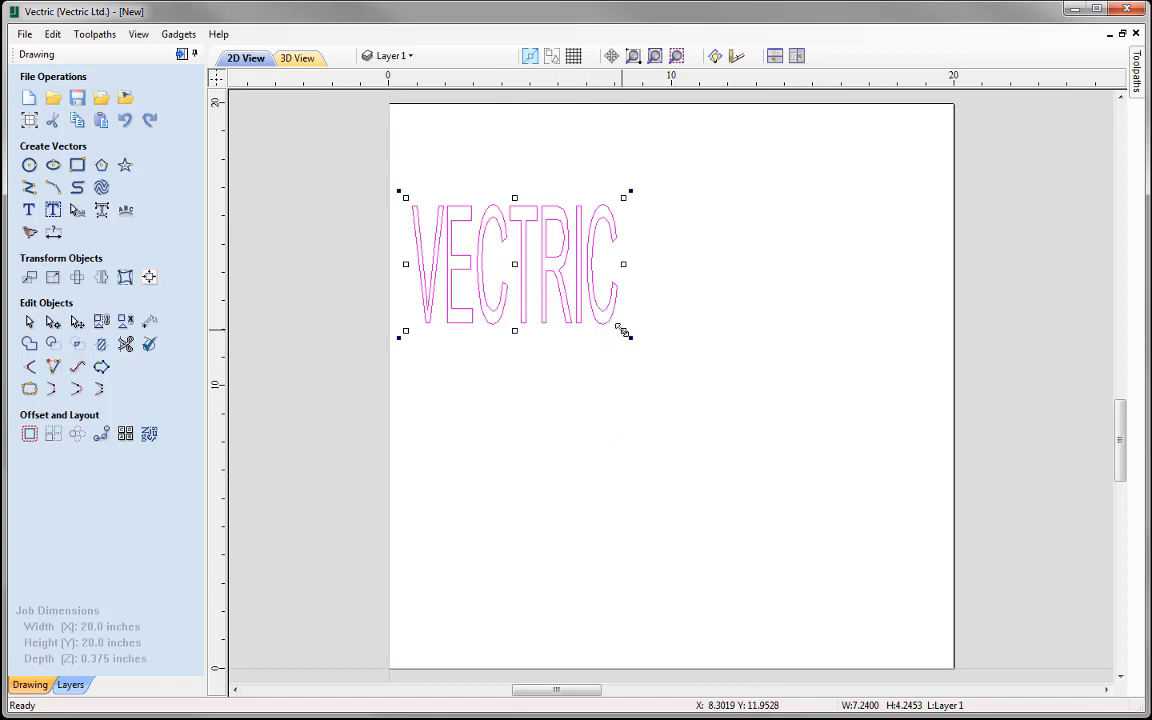
pyautogui.moveTo(621, 330); pyautogui.dragTo(886, 486)
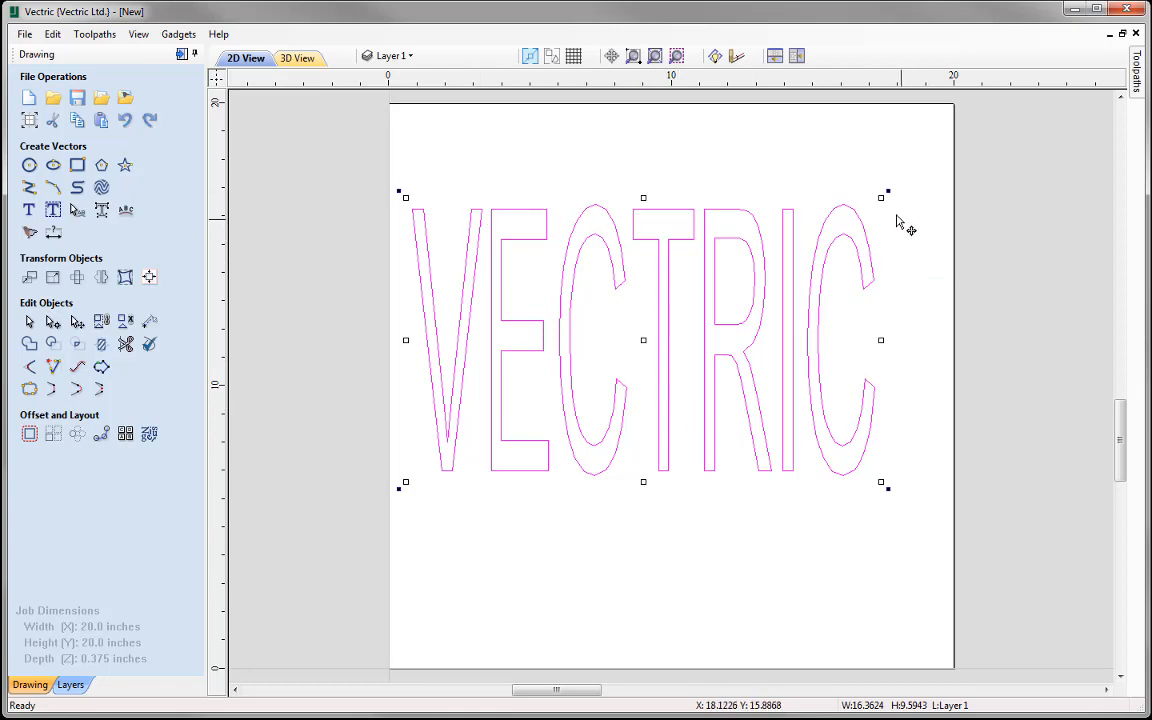
# Resize the VECTRIC text about its centre to about 14.1 by 5.1 inches, and rotate it slightly.
pyautogui.moveTo(884, 195); pyautogui.dragTo(775, 284)
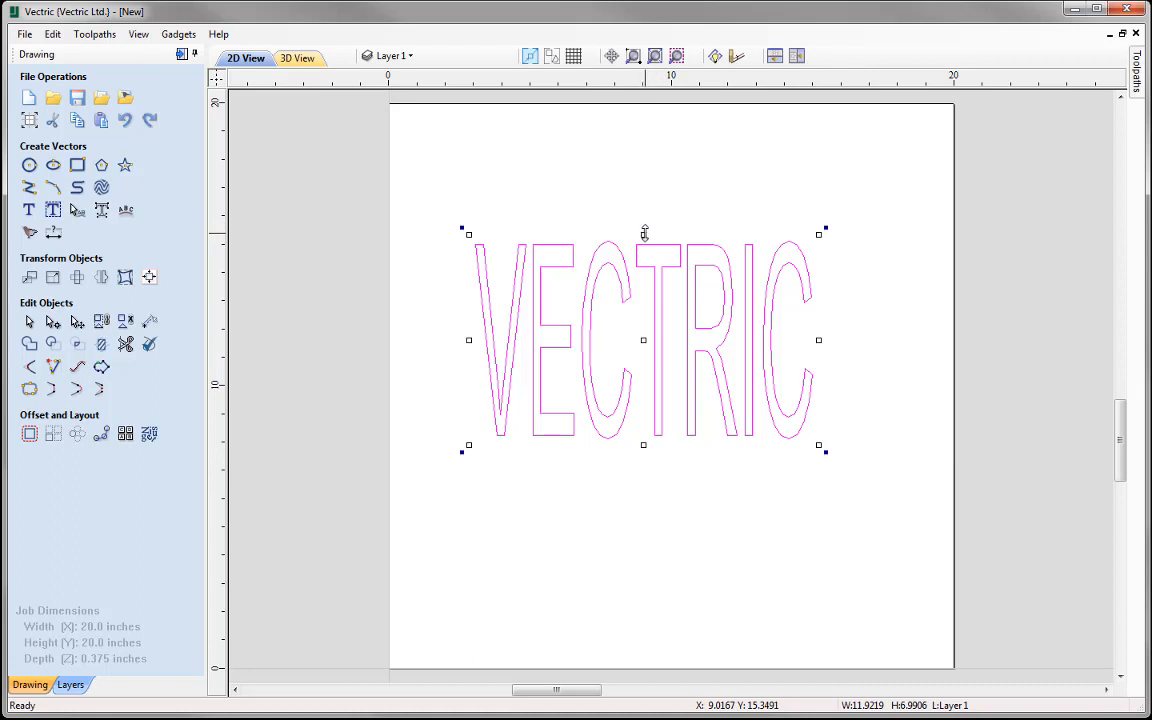
pyautogui.moveTo(644, 232); pyautogui.dragTo(643, 268)
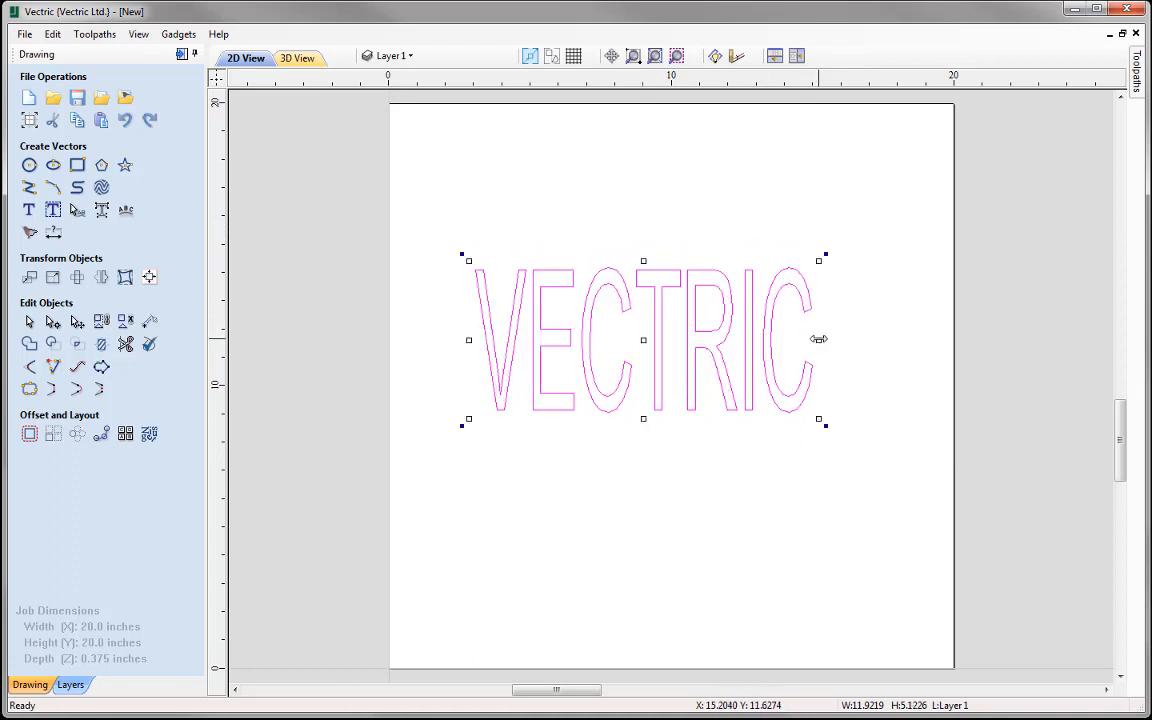
pyautogui.moveTo(812, 337); pyautogui.dragTo(850, 340)
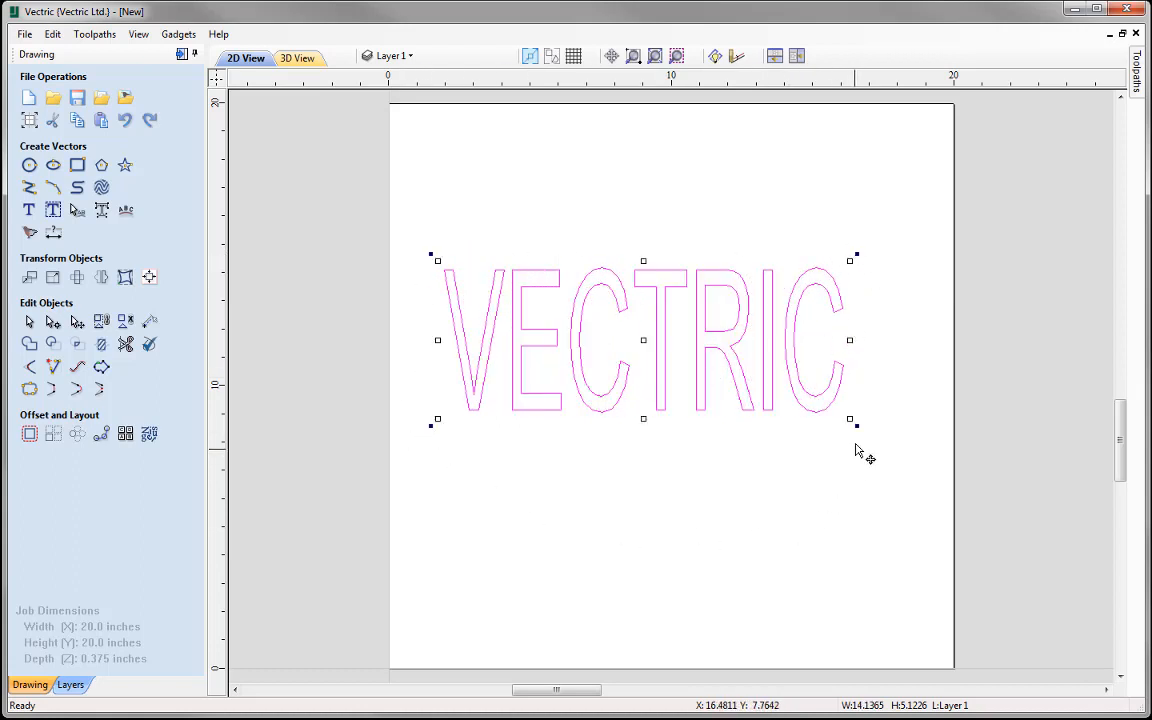
pyautogui.moveTo(860, 263); pyautogui.dragTo(828, 286)
pyautogui.click(818, 258)
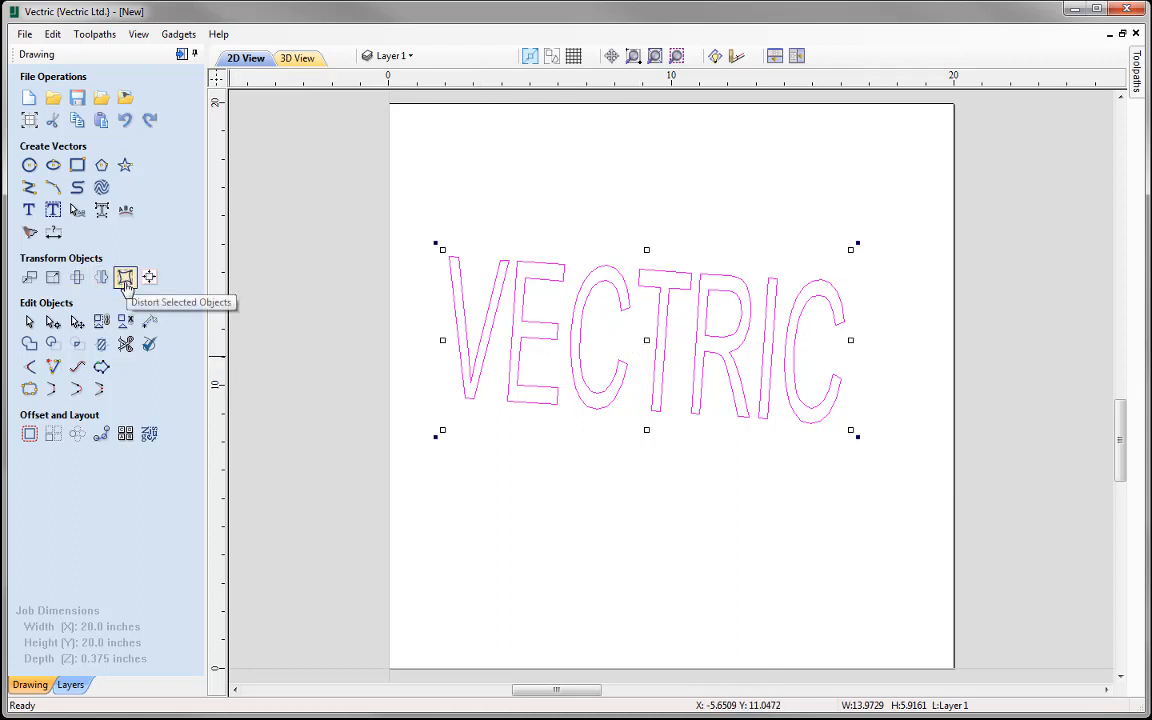
# Undo all the moves, resizes and rotations of VECTRIC, and redo its centring on the job.
pyautogui.click(125, 121)
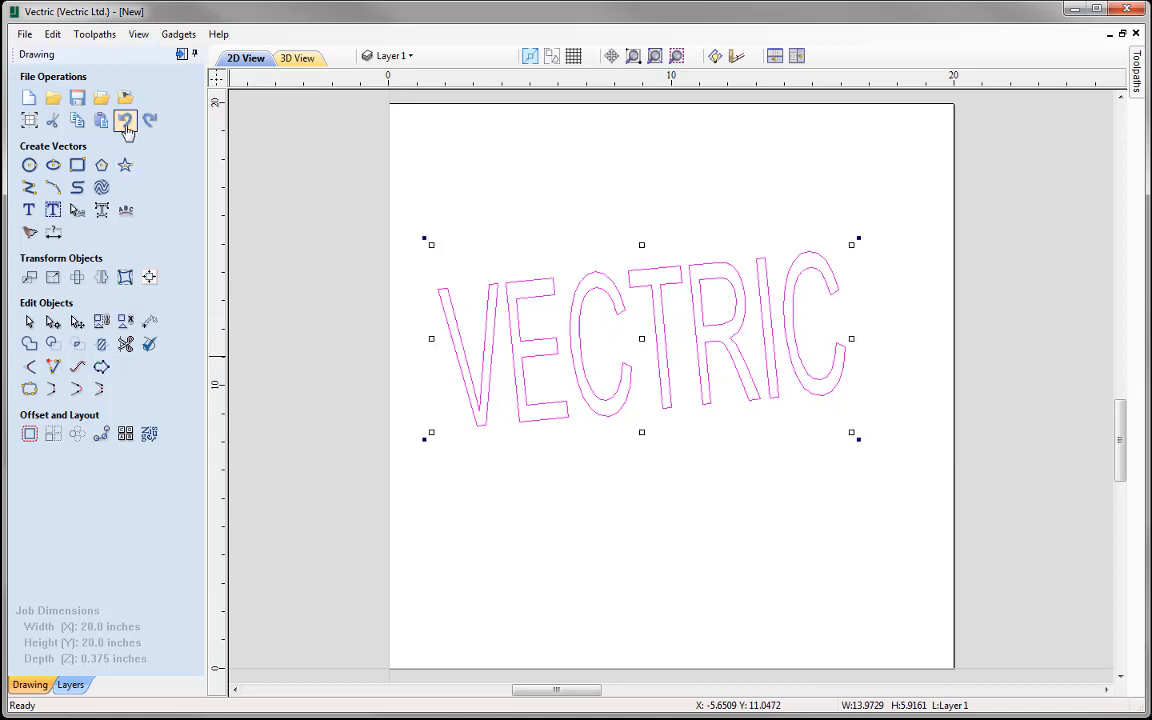
pyautogui.click(125, 121)
pyautogui.click(125, 121)
pyautogui.click(125, 121)
pyautogui.click(125, 121)
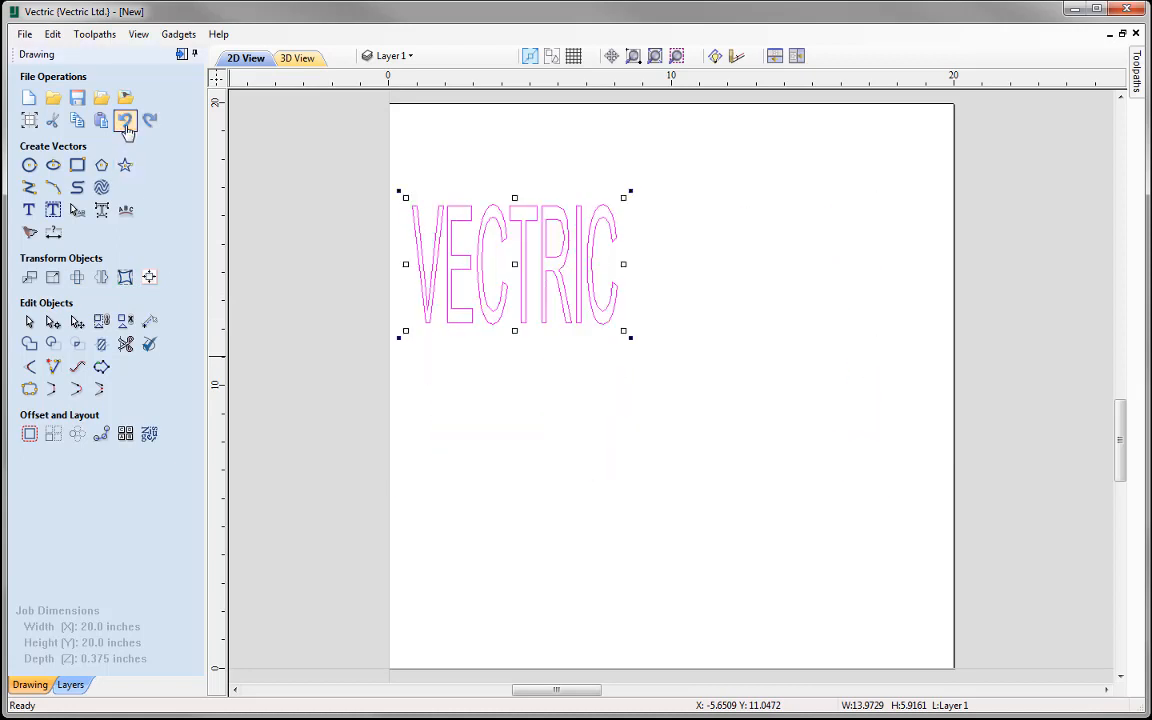
pyautogui.click(125, 121)
pyautogui.click(125, 121)
pyautogui.click(125, 121)
pyautogui.click(125, 121)
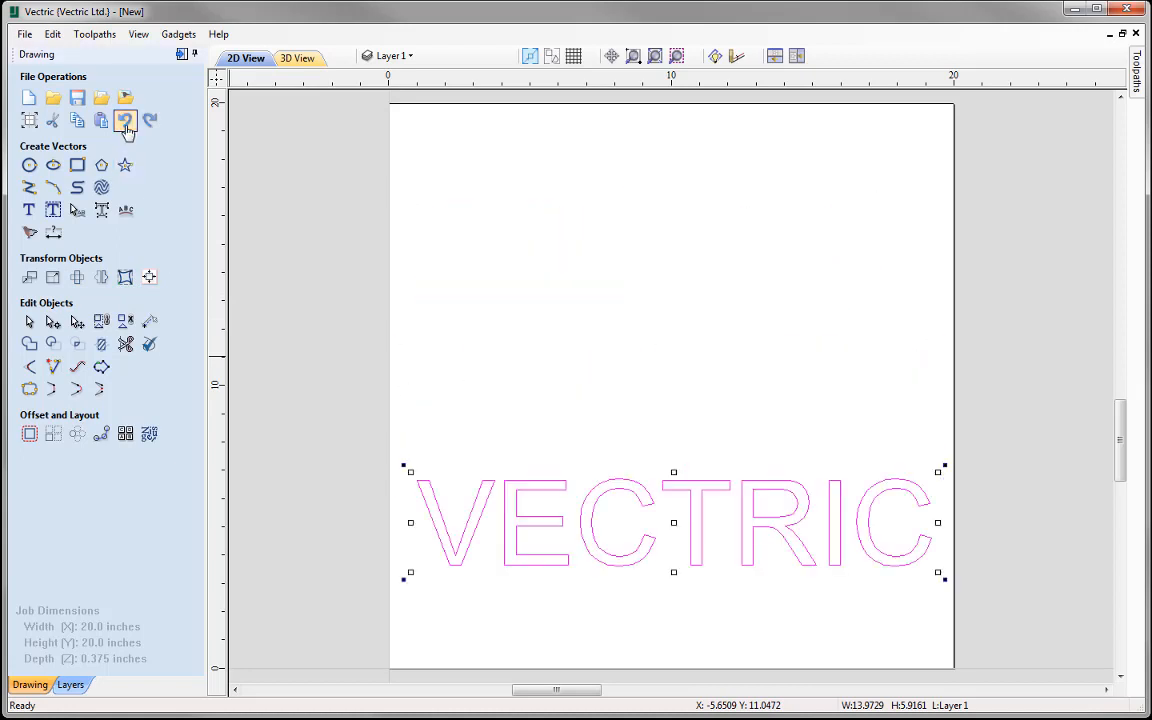
pyautogui.click(125, 121)
pyautogui.click(125, 121)
pyautogui.click(125, 121)
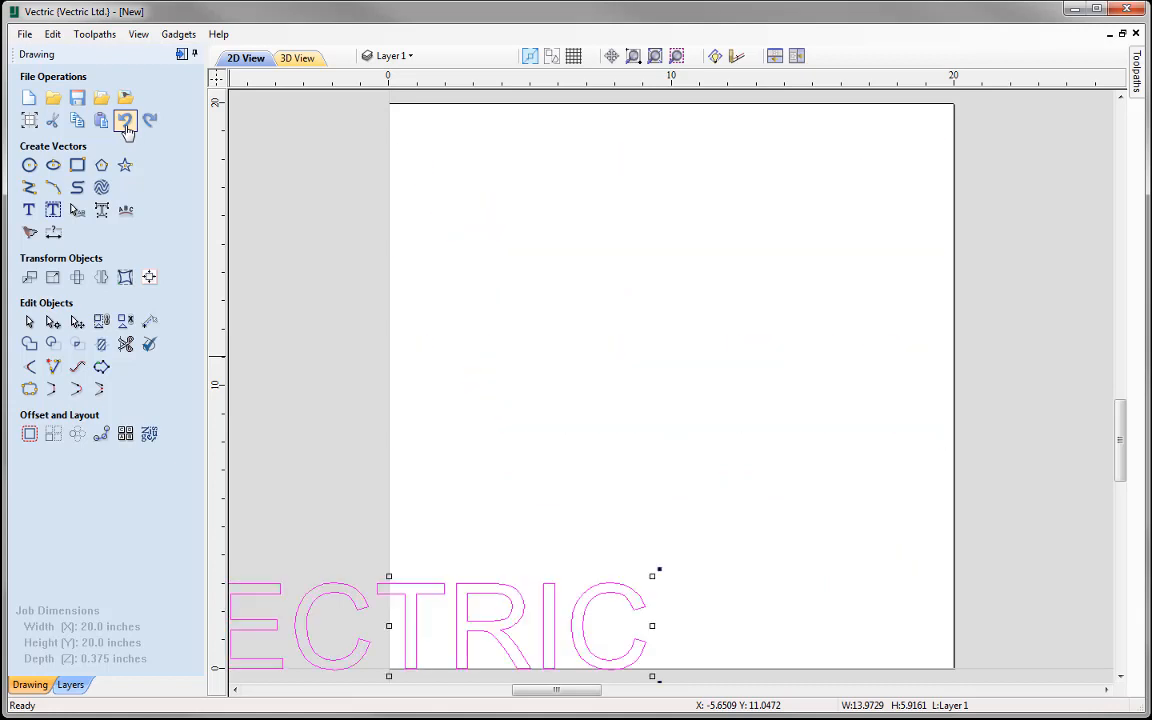
pyautogui.click(150, 119)
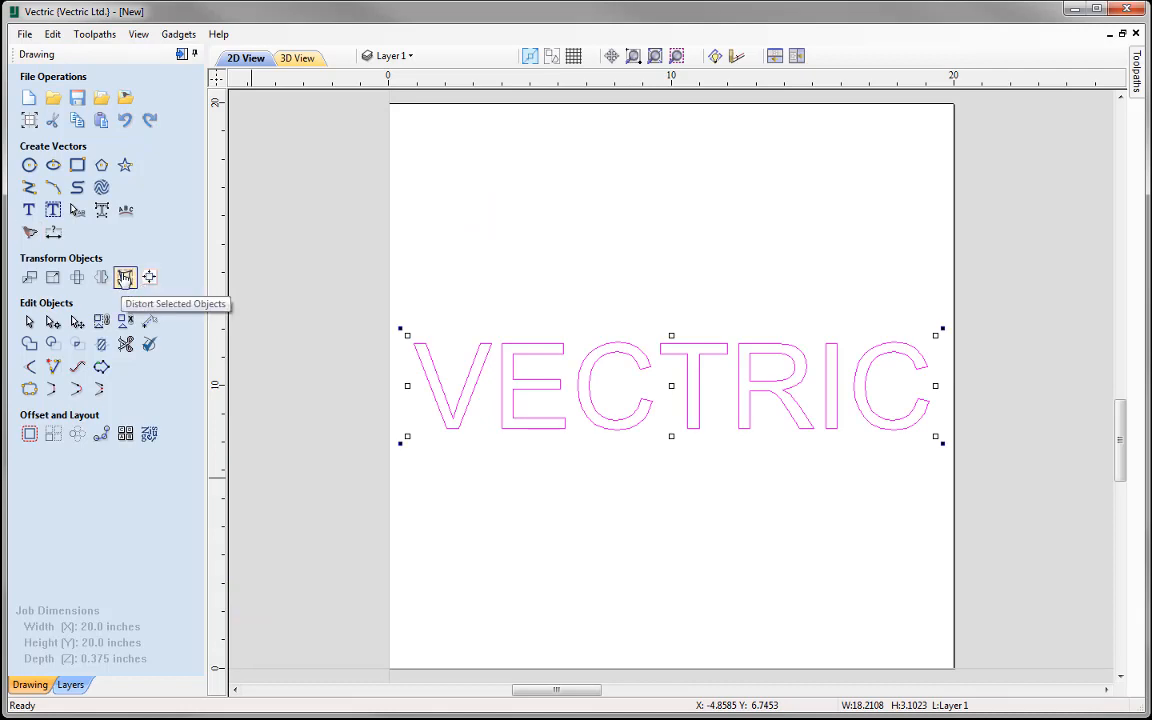
# Apply a bounding box distortion envelope to VECTRIC and flare its left end vertically to a height of about 14.6 inches.
pyautogui.click(124, 278)
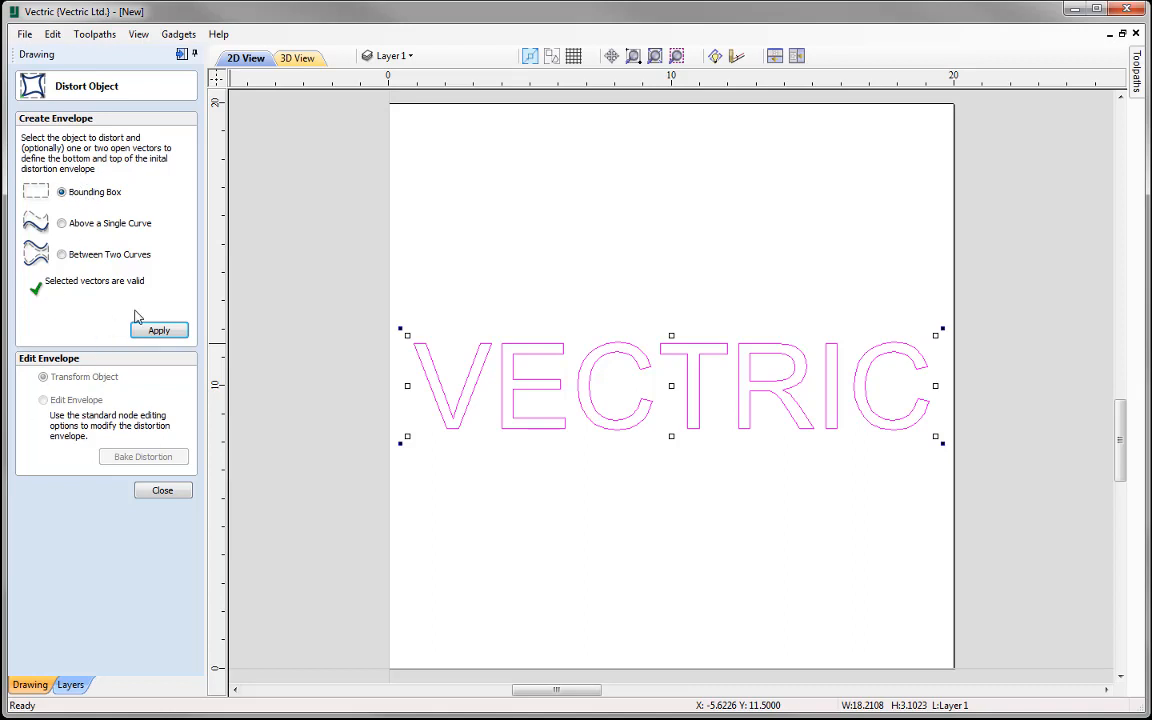
pyautogui.click(160, 332)
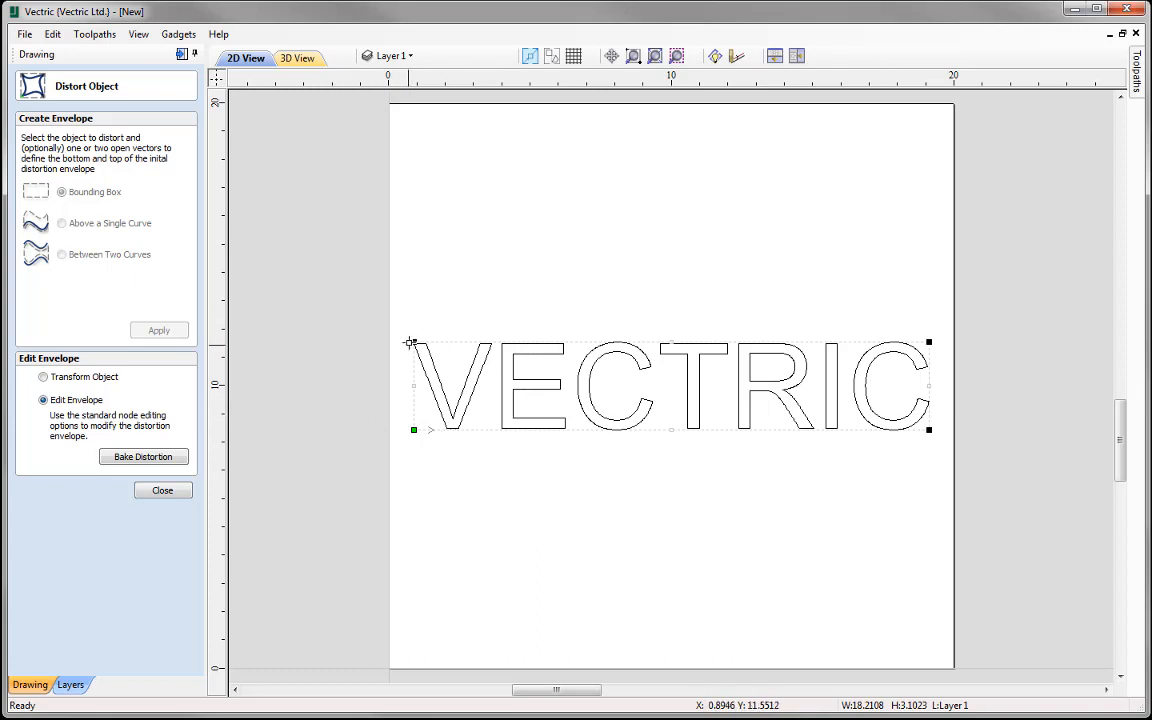
pyautogui.moveTo(413, 341); pyautogui.dragTo(412, 165)
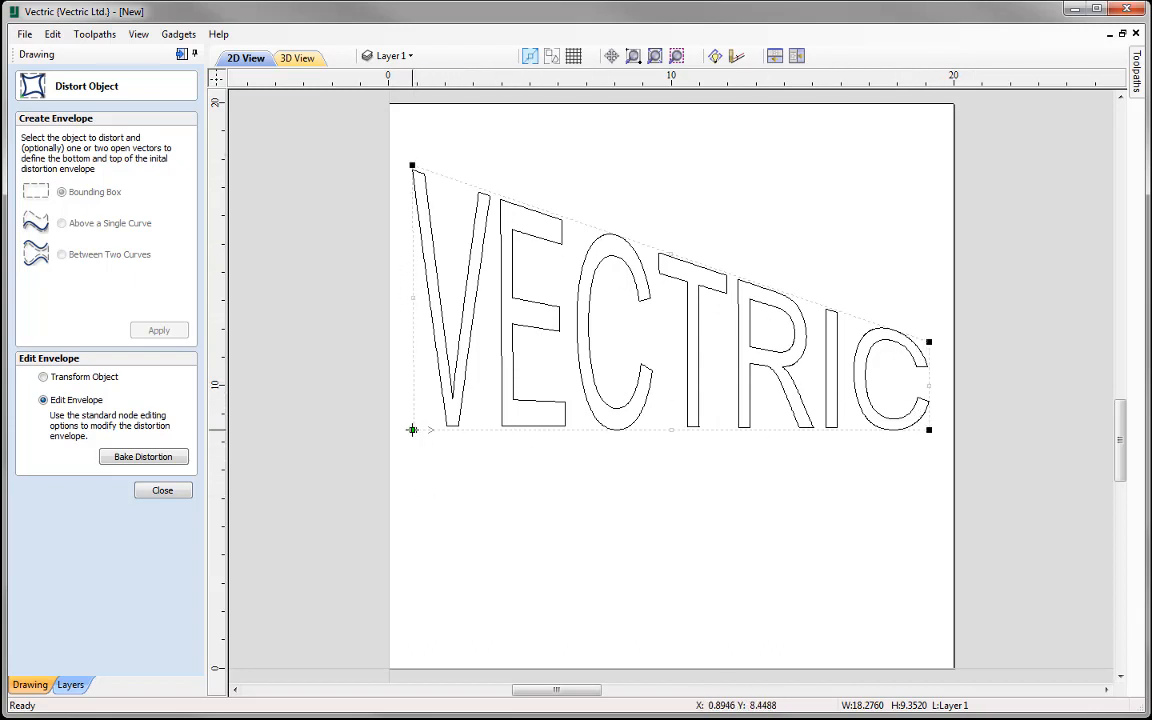
pyautogui.moveTo(411, 437); pyautogui.dragTo(410, 577)
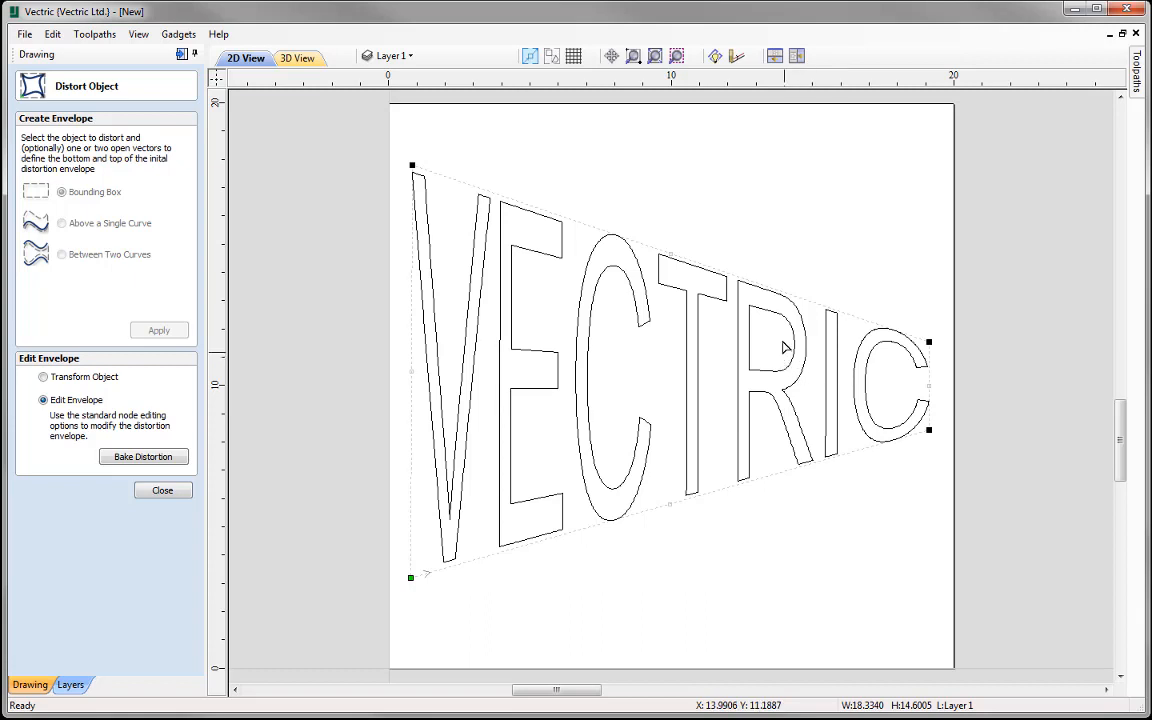
# Insert a point on the envelope's upper edge above the R, raise it to about X 14.7, Y 15.6, and bulge the lower edge downward beneath the T.
pyautogui.rightClick(767, 290)
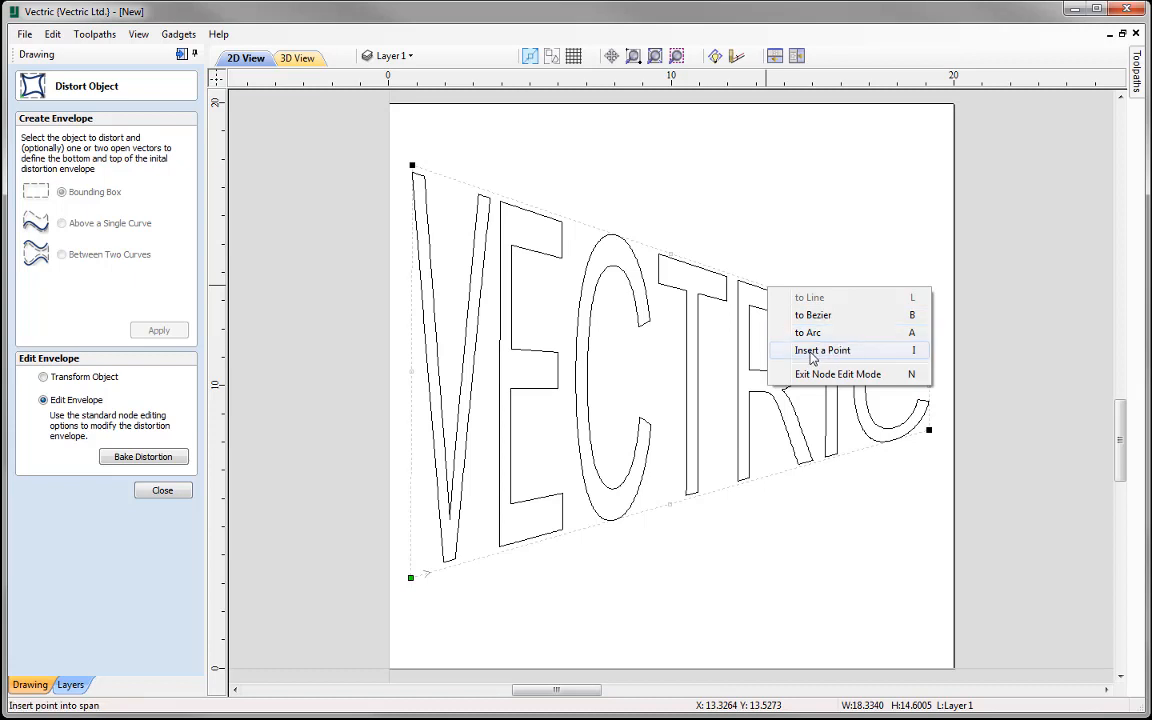
pyautogui.click(842, 352)
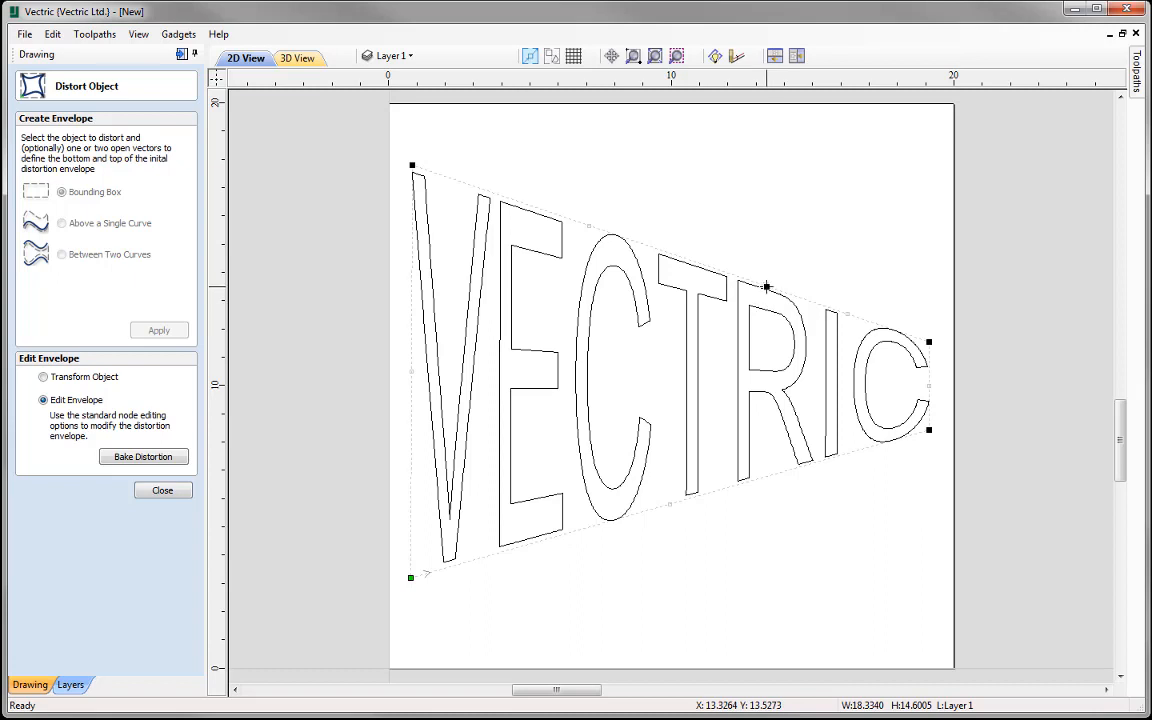
pyautogui.moveTo(766, 286); pyautogui.dragTo(804, 228)
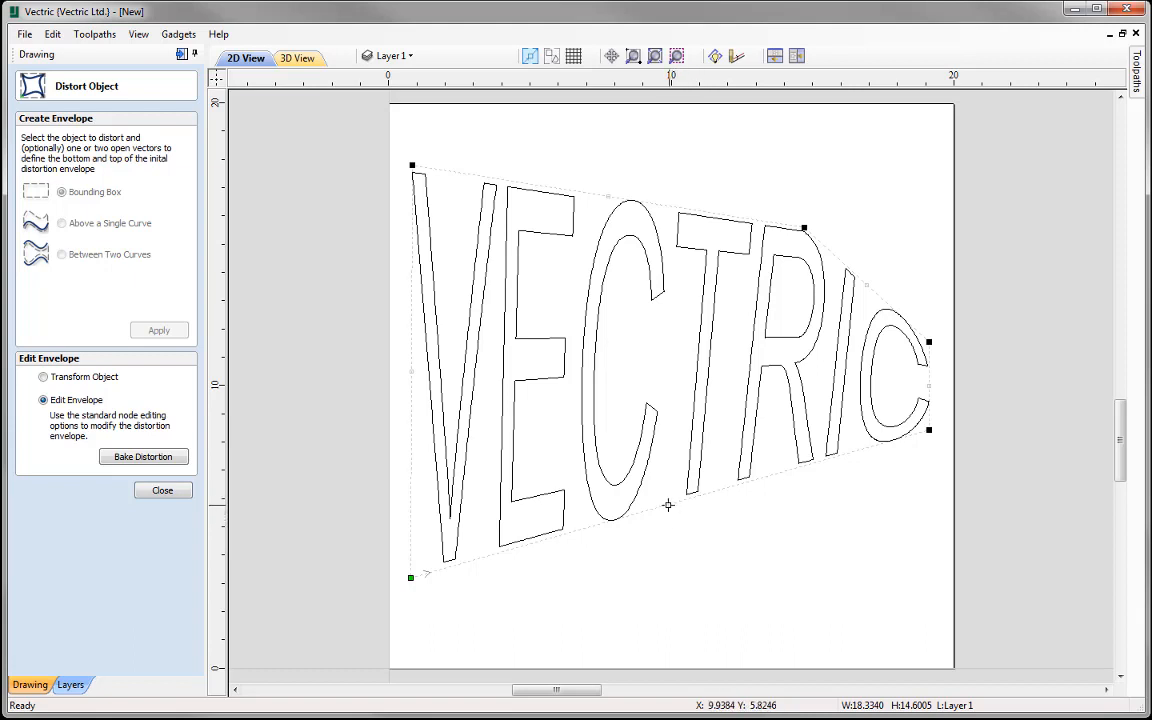
pyautogui.moveTo(669, 509); pyautogui.dragTo(700, 559)
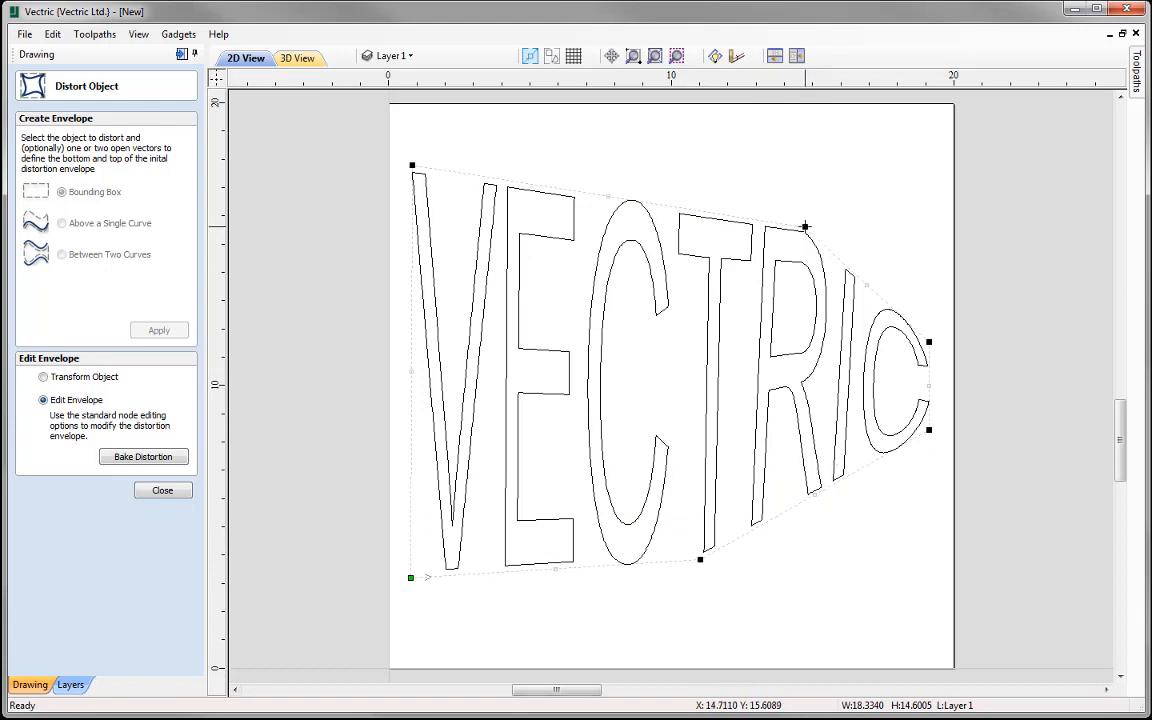
# Smooth the envelope's point above the R and reshape the upper edge into a wave, dipping over the E and before the final C.
pyautogui.rightClick(805, 227)
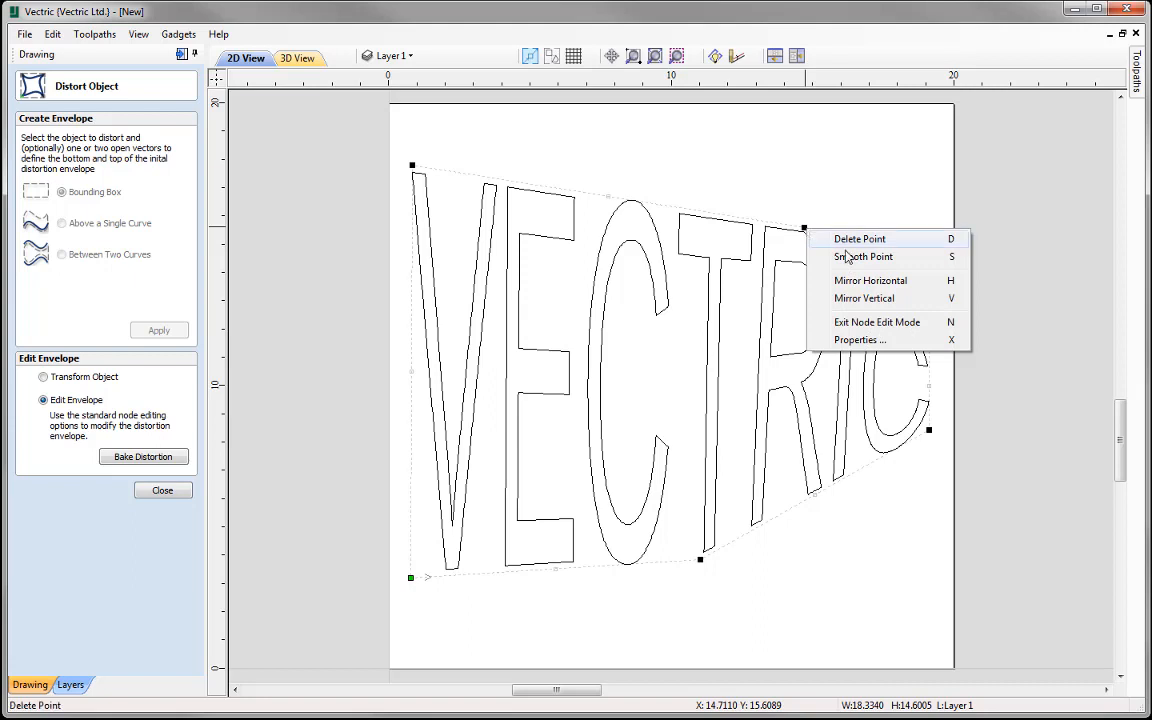
pyautogui.click(880, 258)
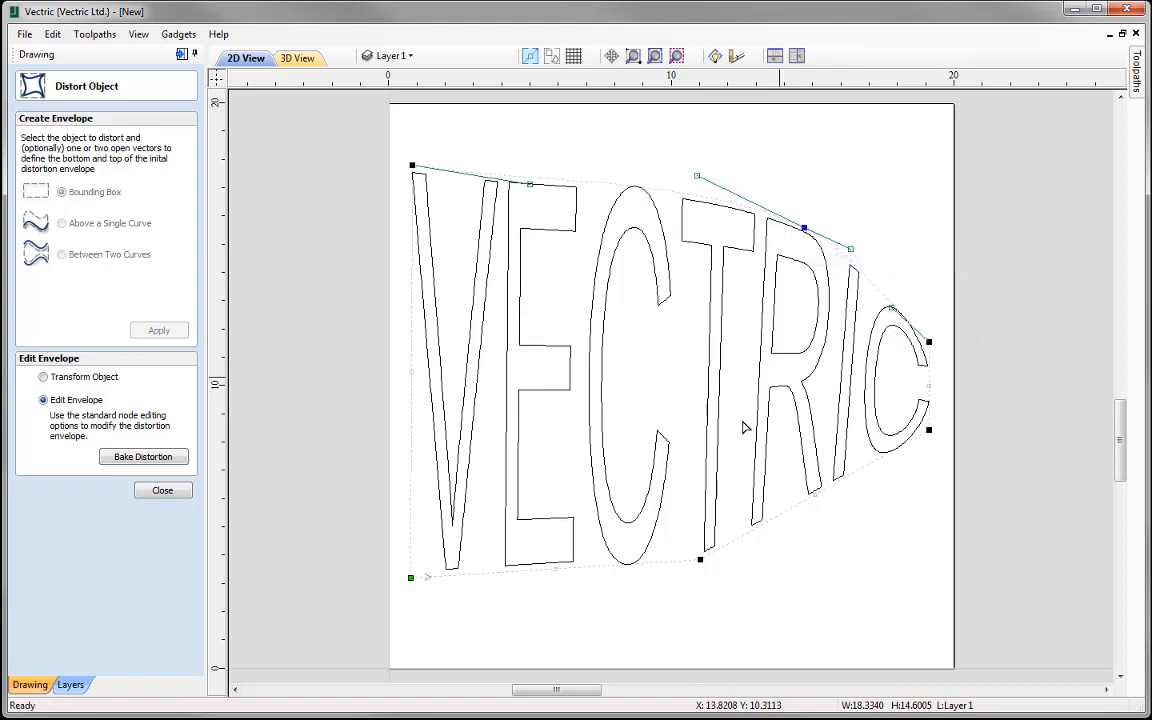
pyautogui.moveTo(696, 176); pyautogui.dragTo(671, 148)
pyautogui.moveTo(533, 189); pyautogui.dragTo(559, 296)
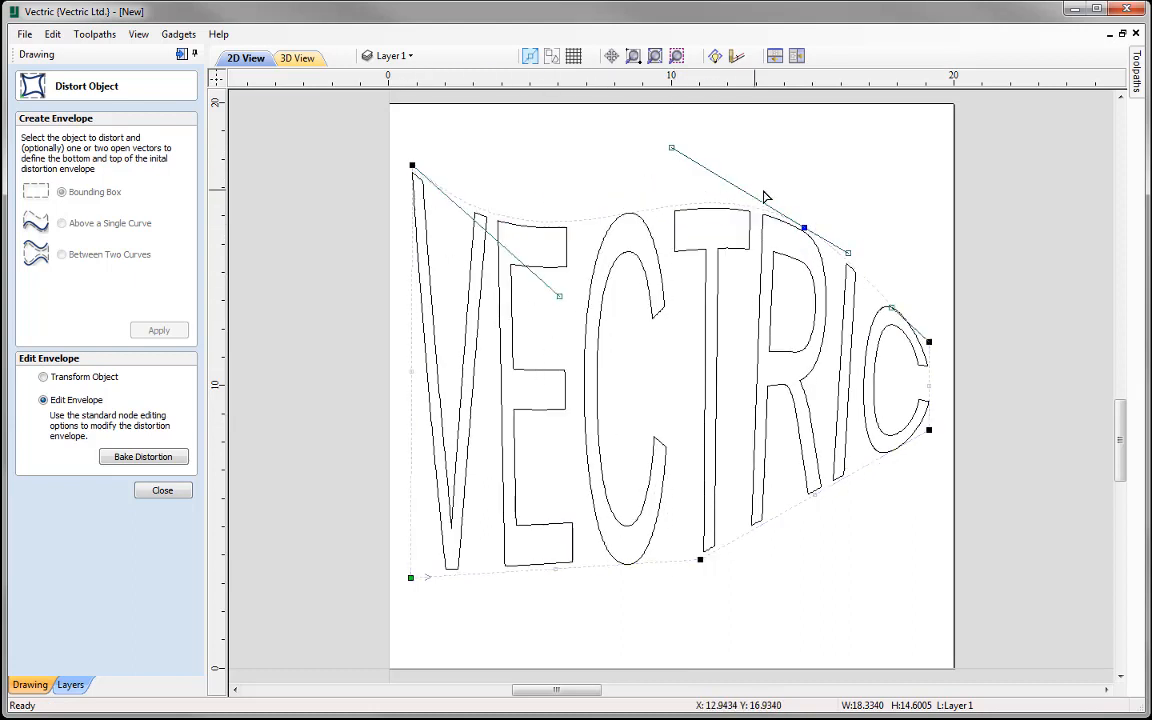
pyautogui.click(891, 308)
pyautogui.moveTo(862, 331); pyautogui.dragTo(848, 344)
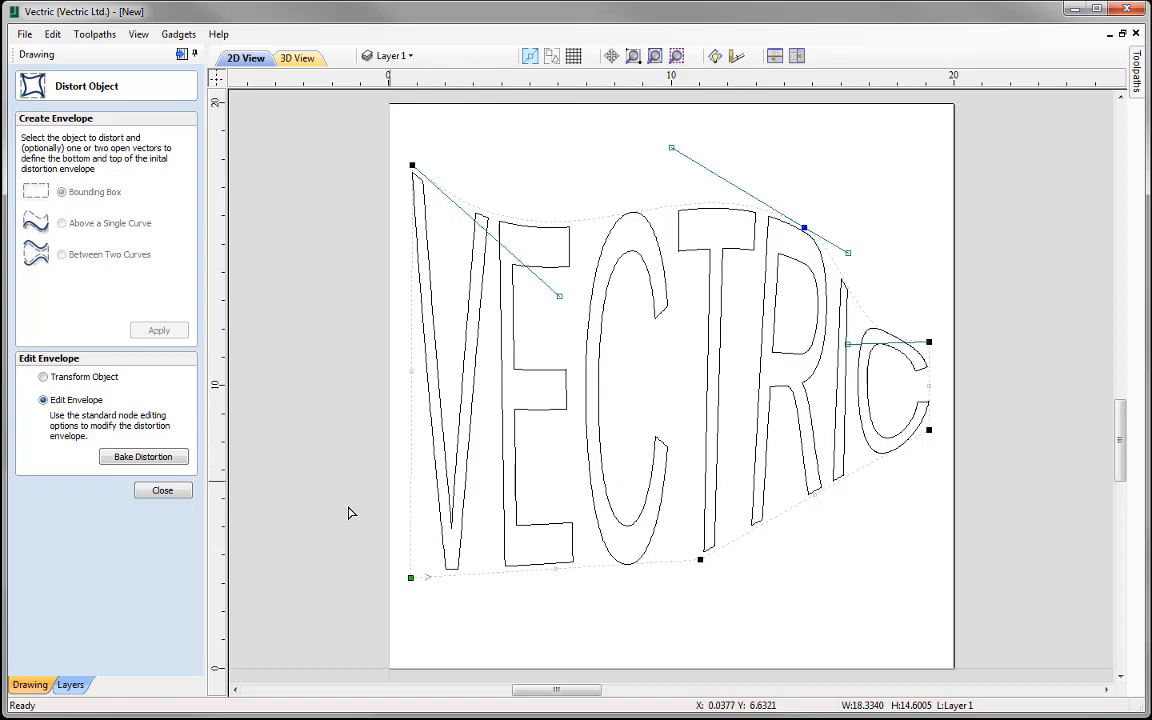
pyautogui.click(162, 491)
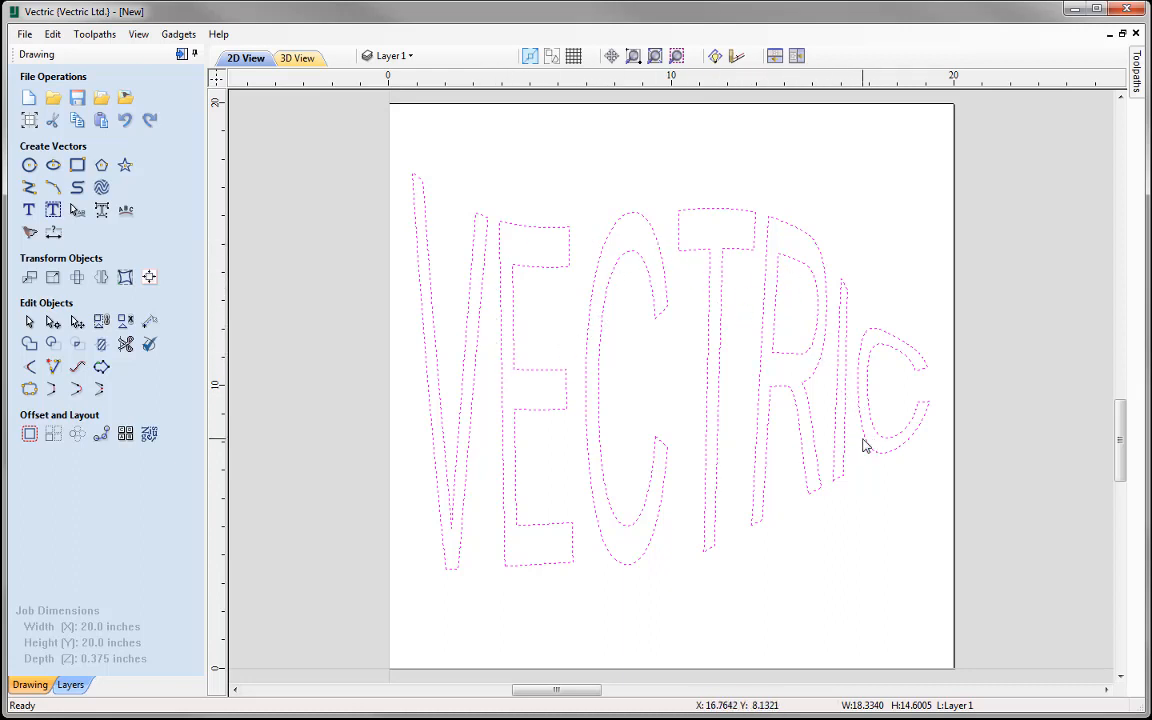
pyautogui.click(656, 413)
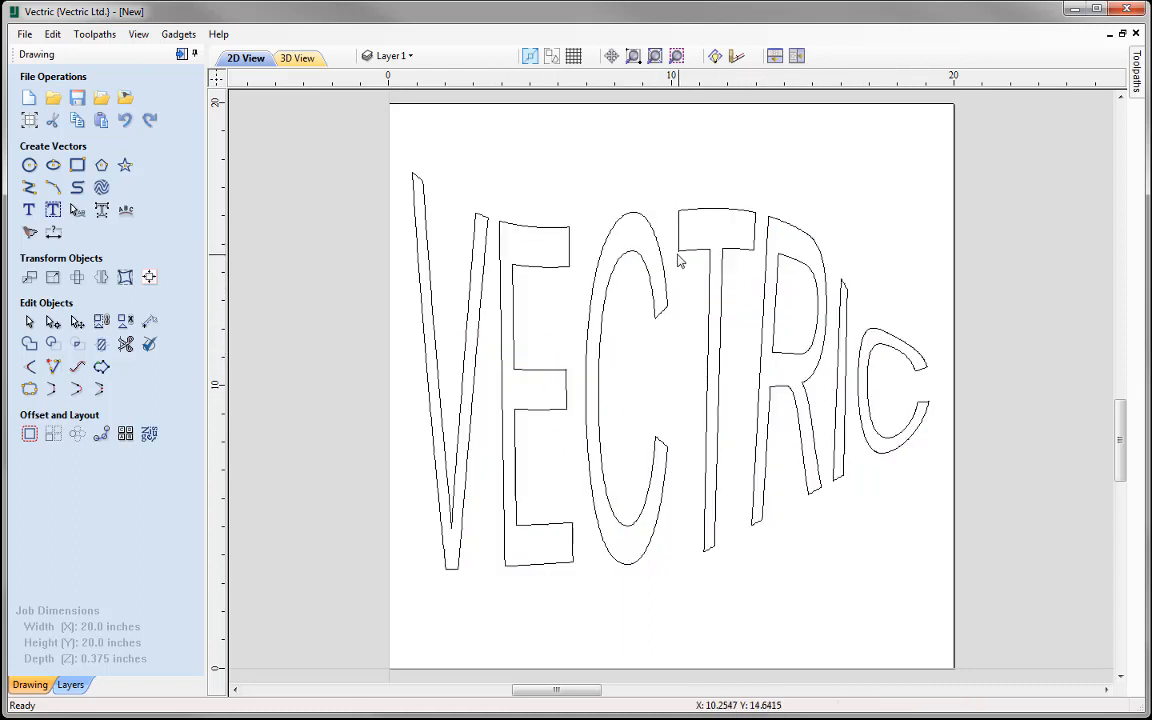
pyautogui.click(598, 263)
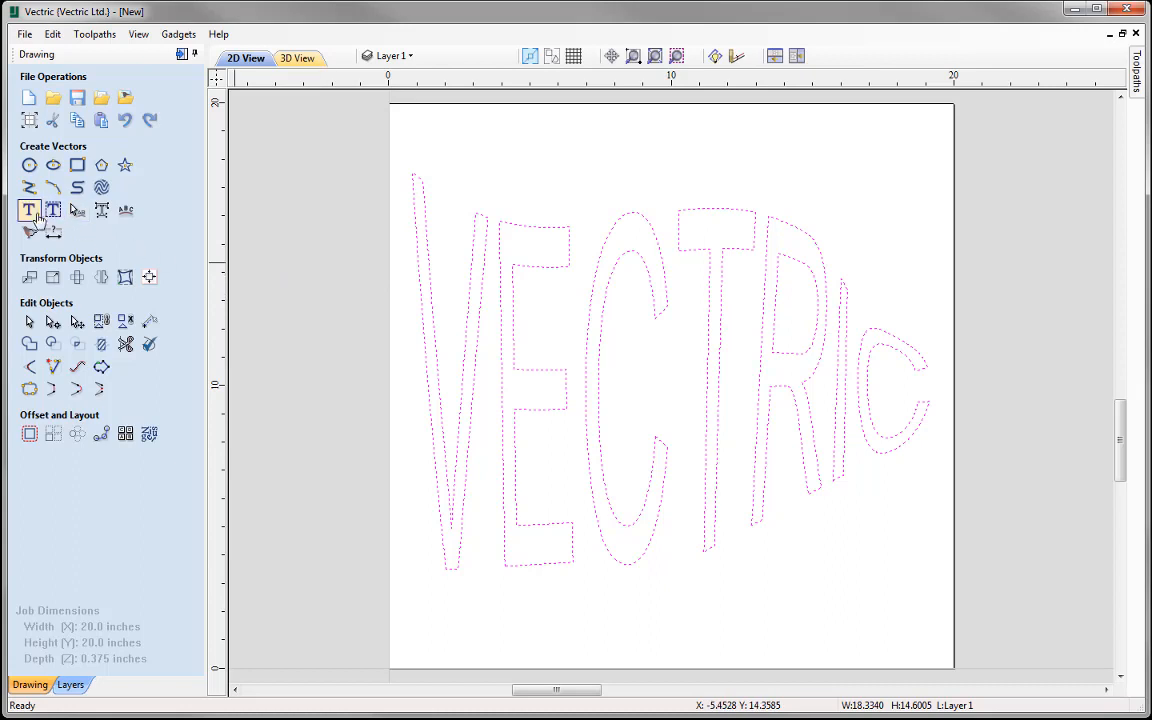
pyautogui.click(33, 215)
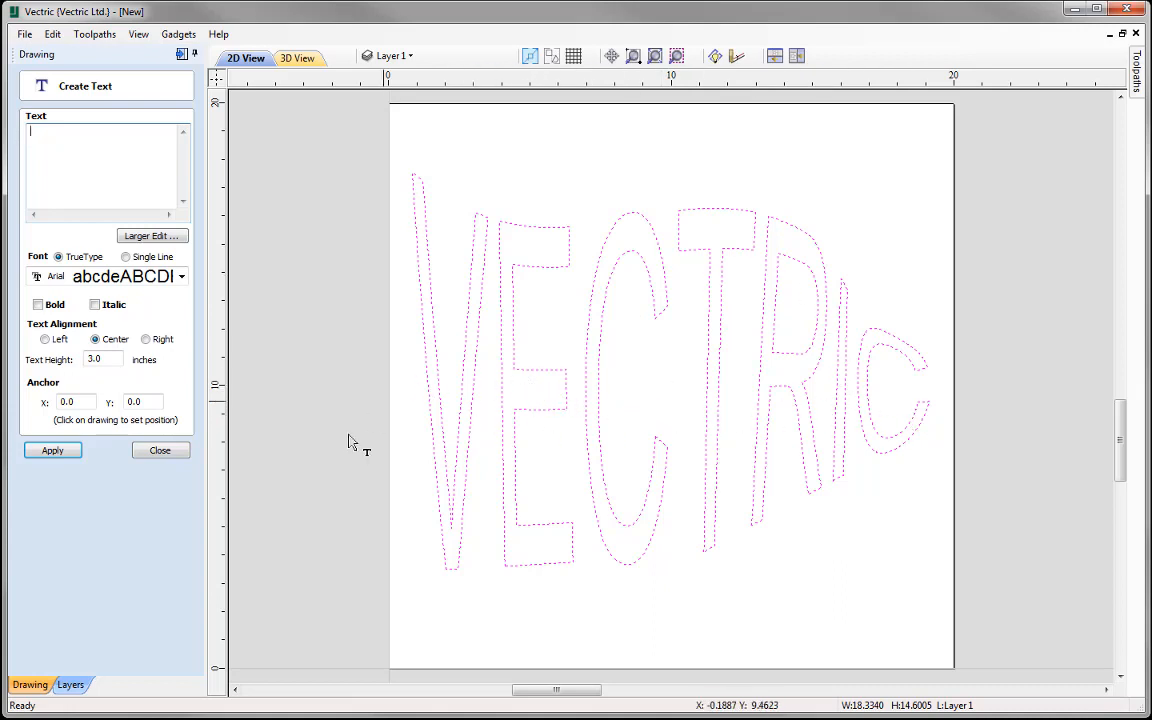
pyautogui.click(160, 450)
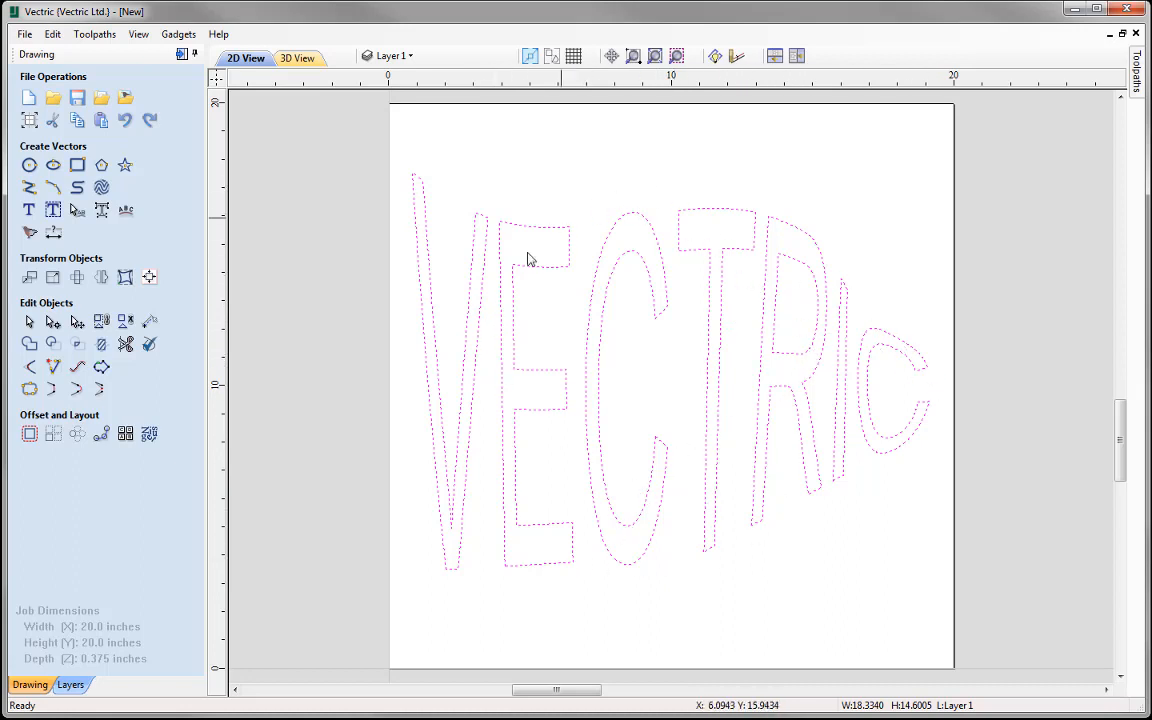
# Edit the VECTRIC envelope again to flatten its upper curve slightly over the middle letters, and bake the distortion.
pyautogui.click(125, 278)
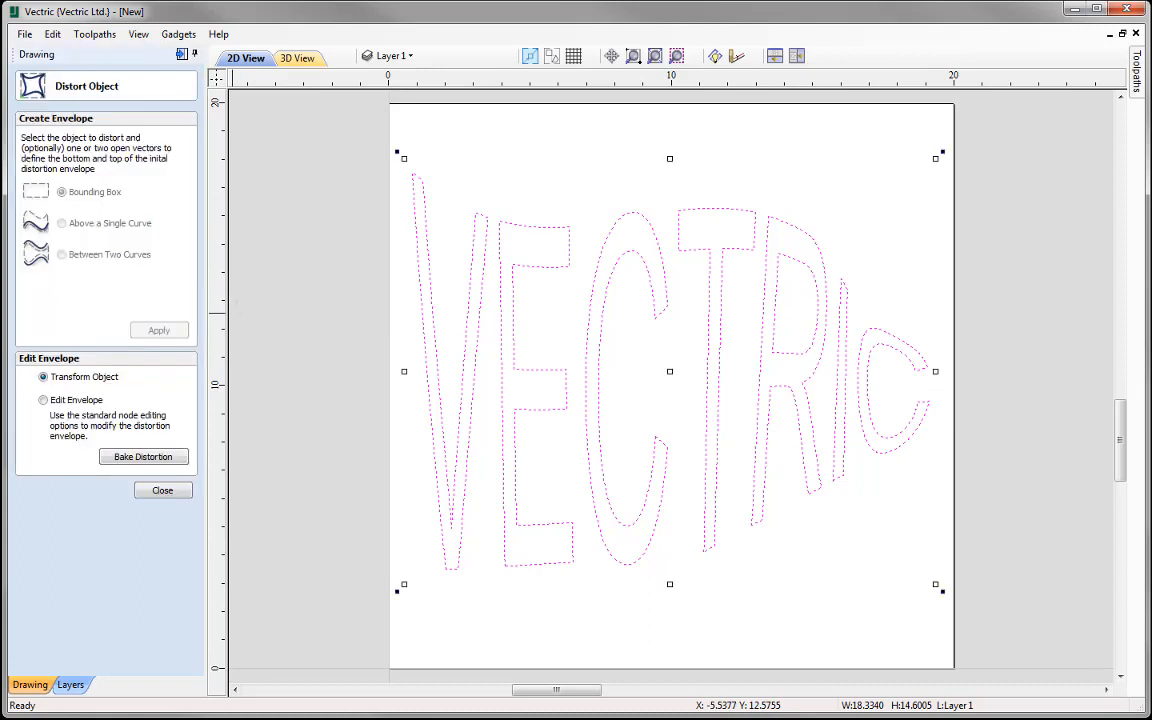
pyautogui.click(67, 401)
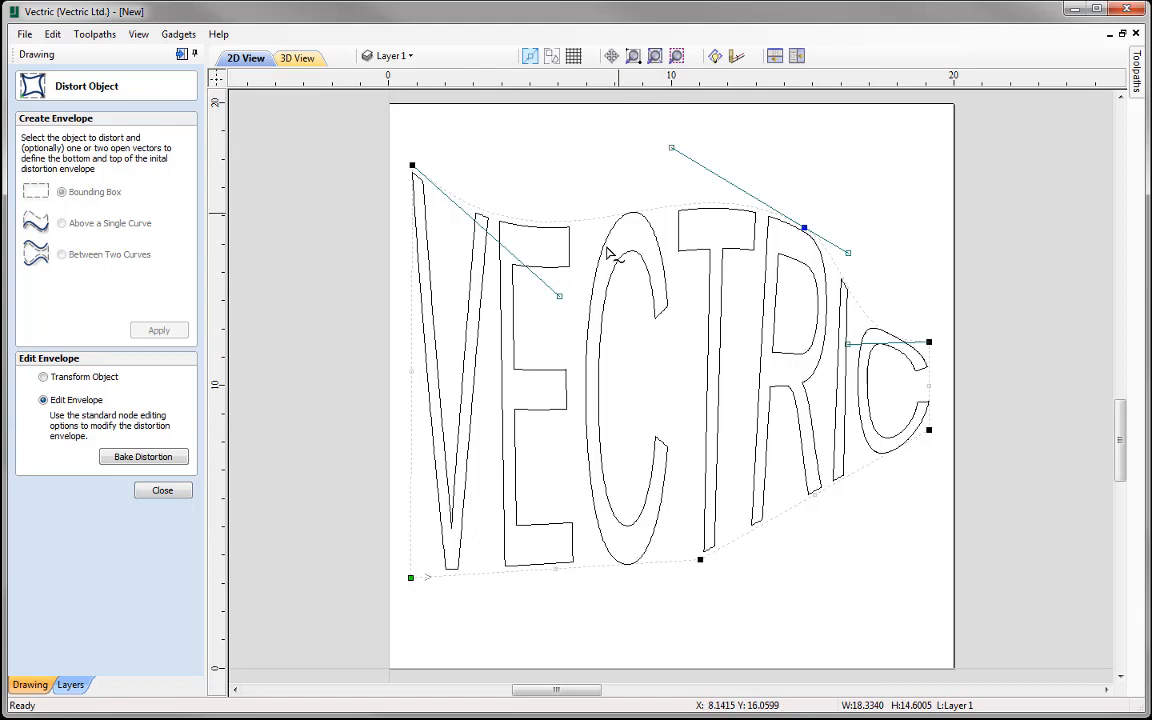
pyautogui.moveTo(671, 148); pyautogui.dragTo(657, 172)
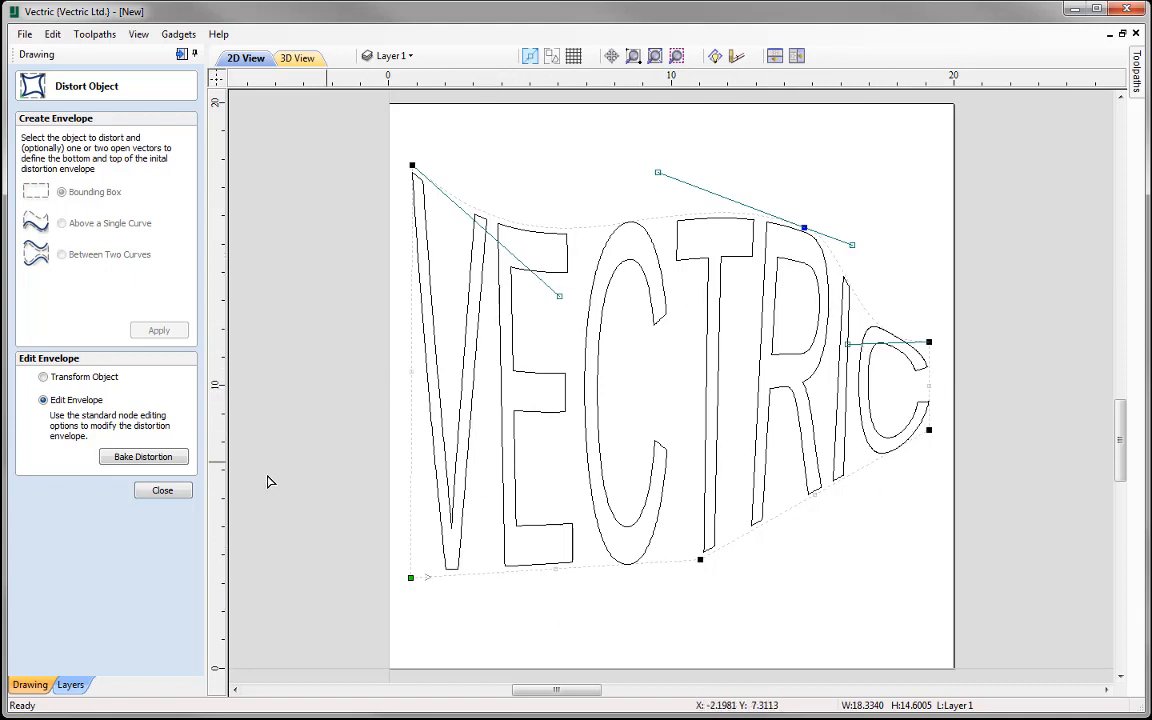
pyautogui.click(153, 460)
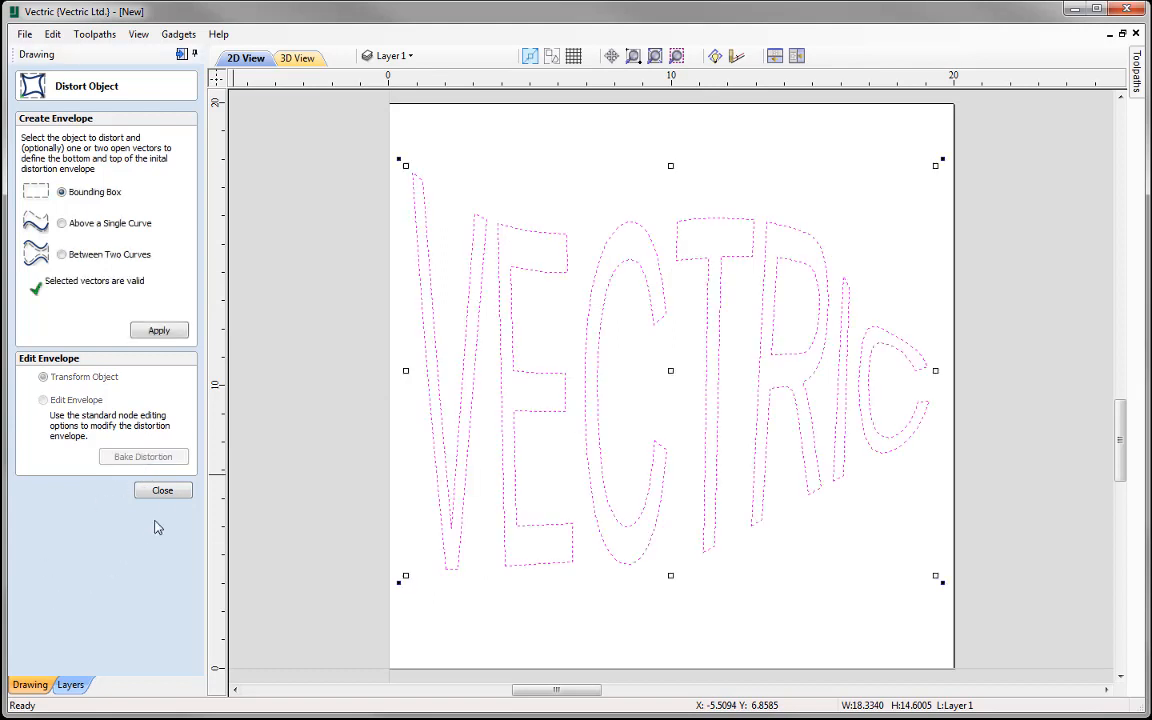
pyautogui.click(164, 491)
# Select the baked VECTRIC letters one after another to examine whether they are separate vectors.
pyautogui.click(521, 612)
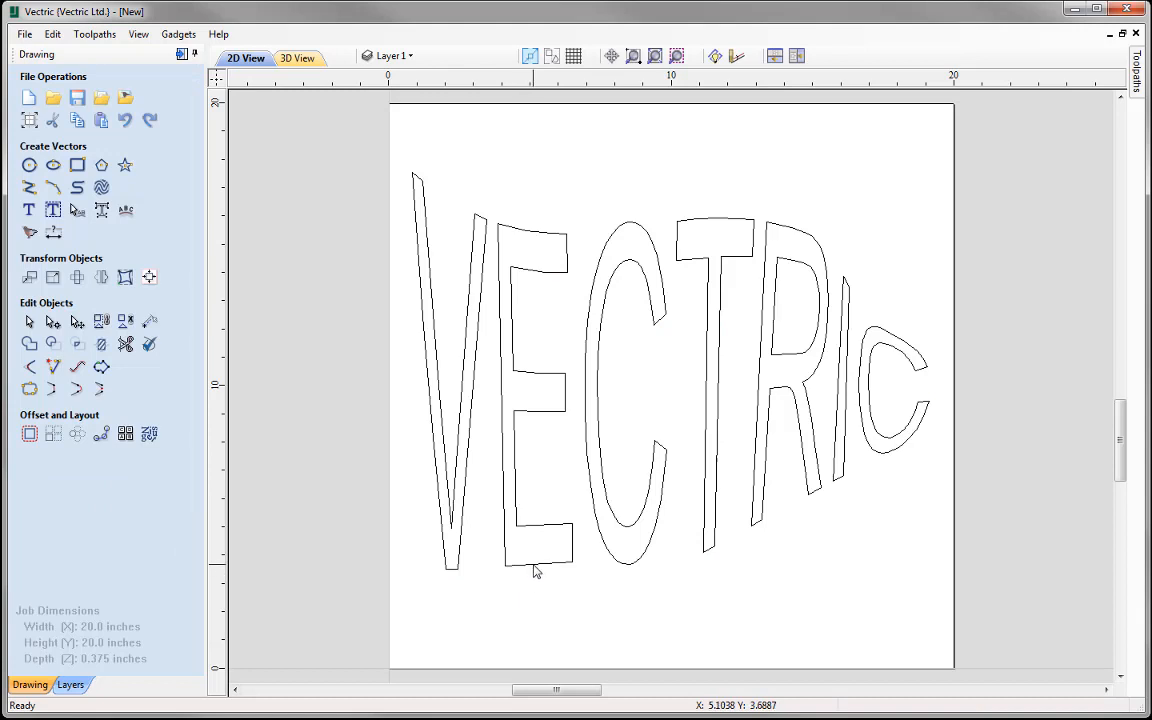
pyautogui.click(537, 564)
pyautogui.click(516, 592)
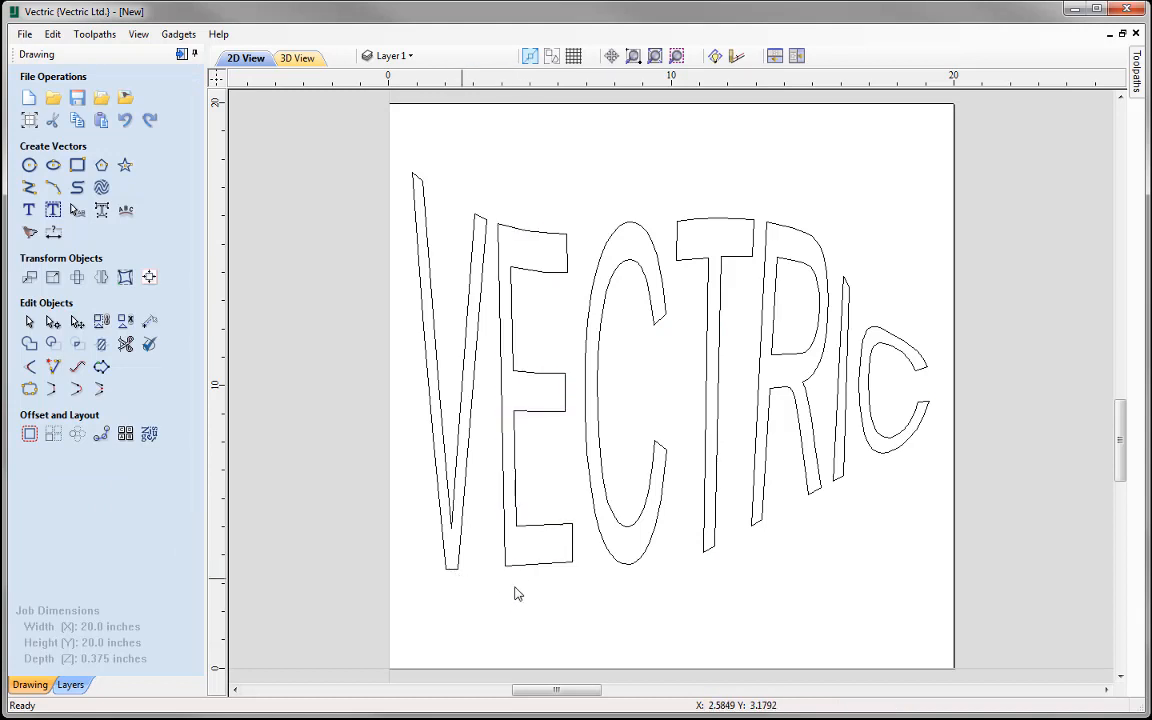
pyautogui.click(629, 562)
pyautogui.click(714, 532)
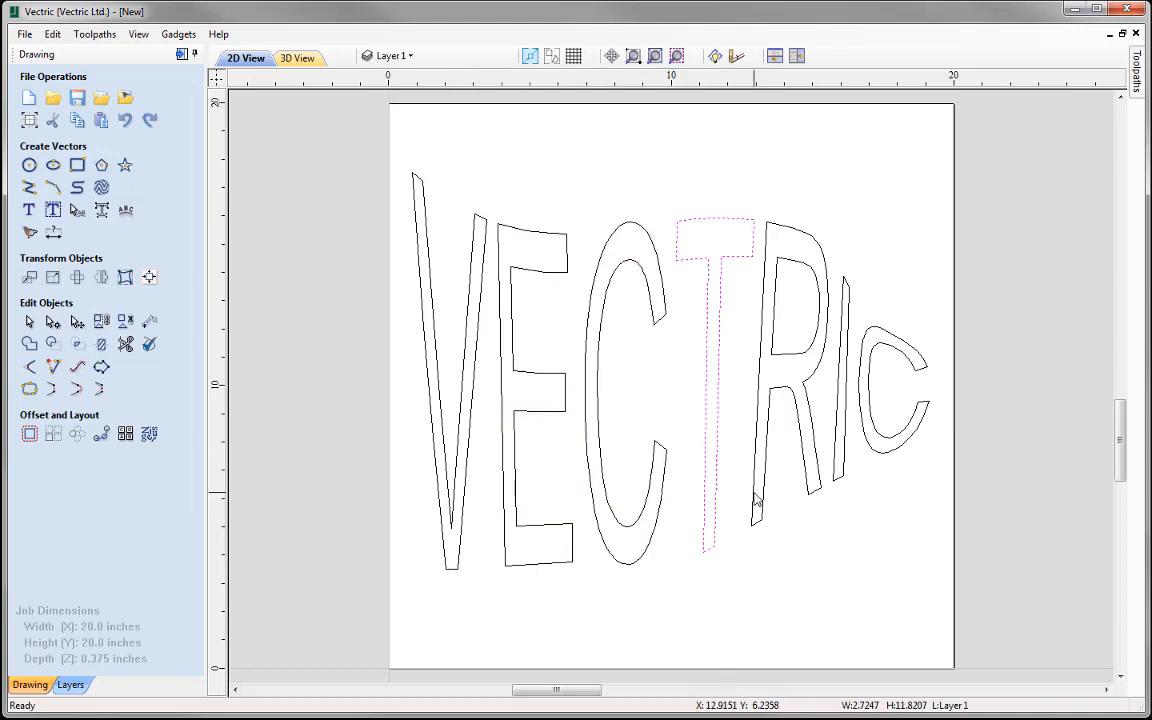
pyautogui.click(812, 488)
pyautogui.click(793, 355)
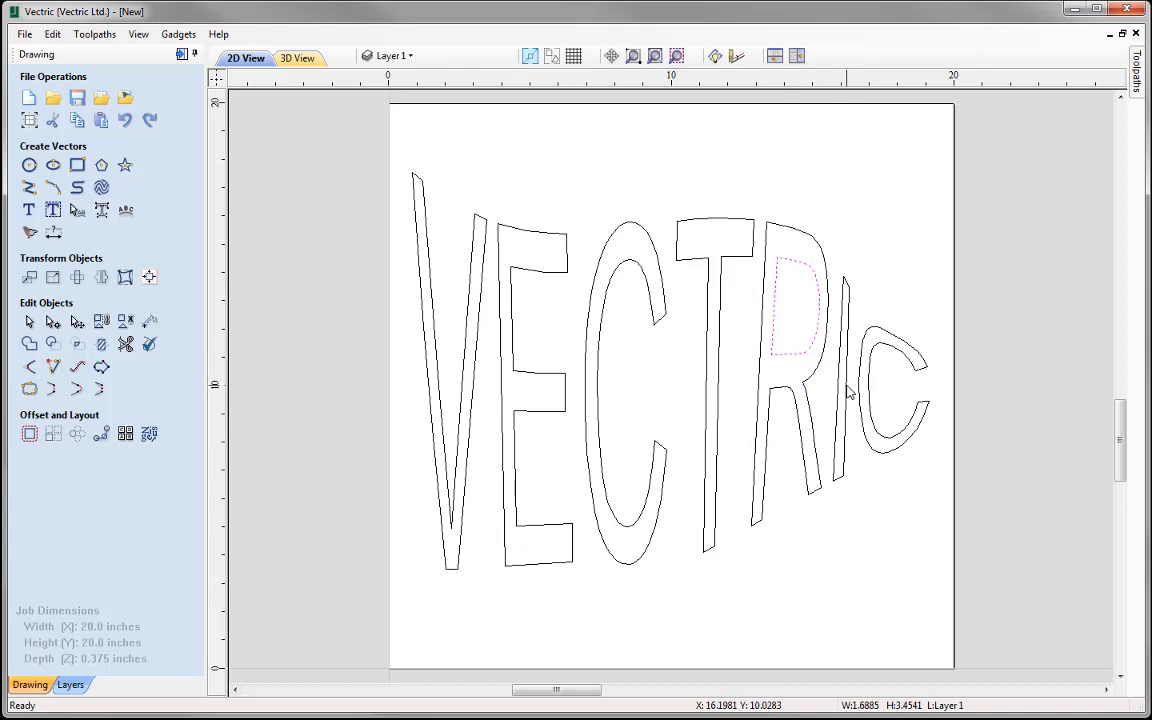
pyautogui.click(847, 390)
pyautogui.click(861, 399)
pyautogui.click(899, 541)
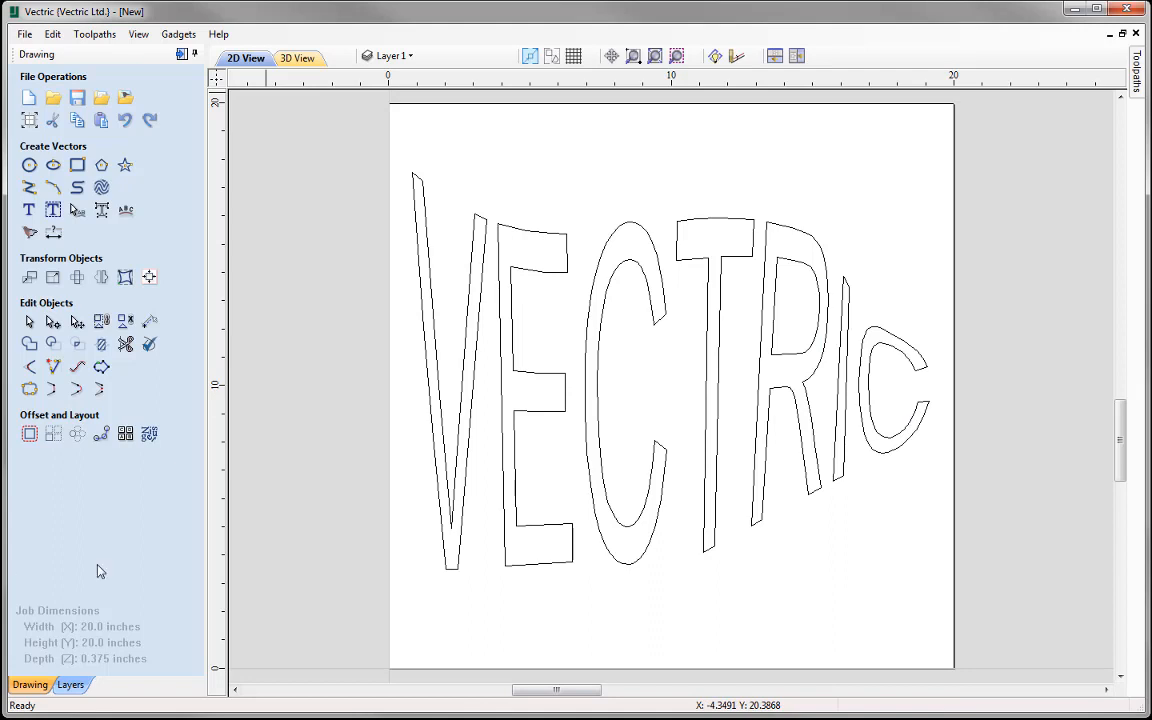
# Delete all the distorted letters and create new centre-aligned VECTRIC text in Arial, 3.0 inches high, anchored at X 0.0, Y 0.0.
pyautogui.moveTo(366, 148); pyautogui.dragTo(997, 620)
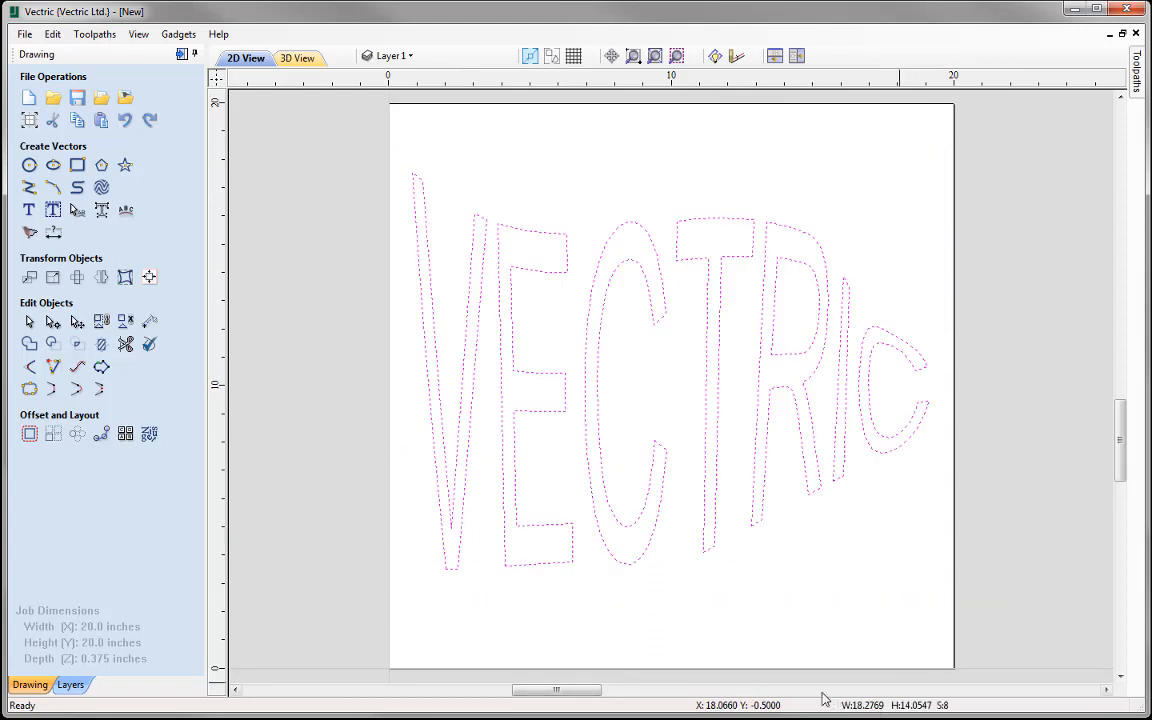
pyautogui.press('Delete')
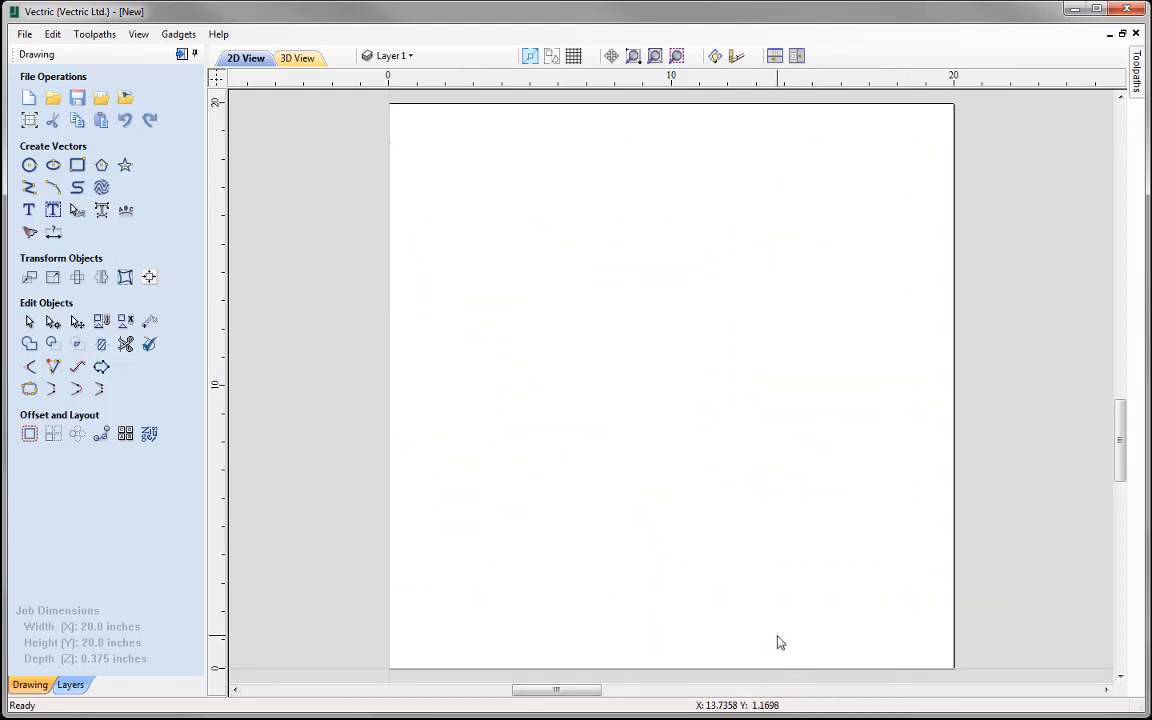
pyautogui.click(29, 210)
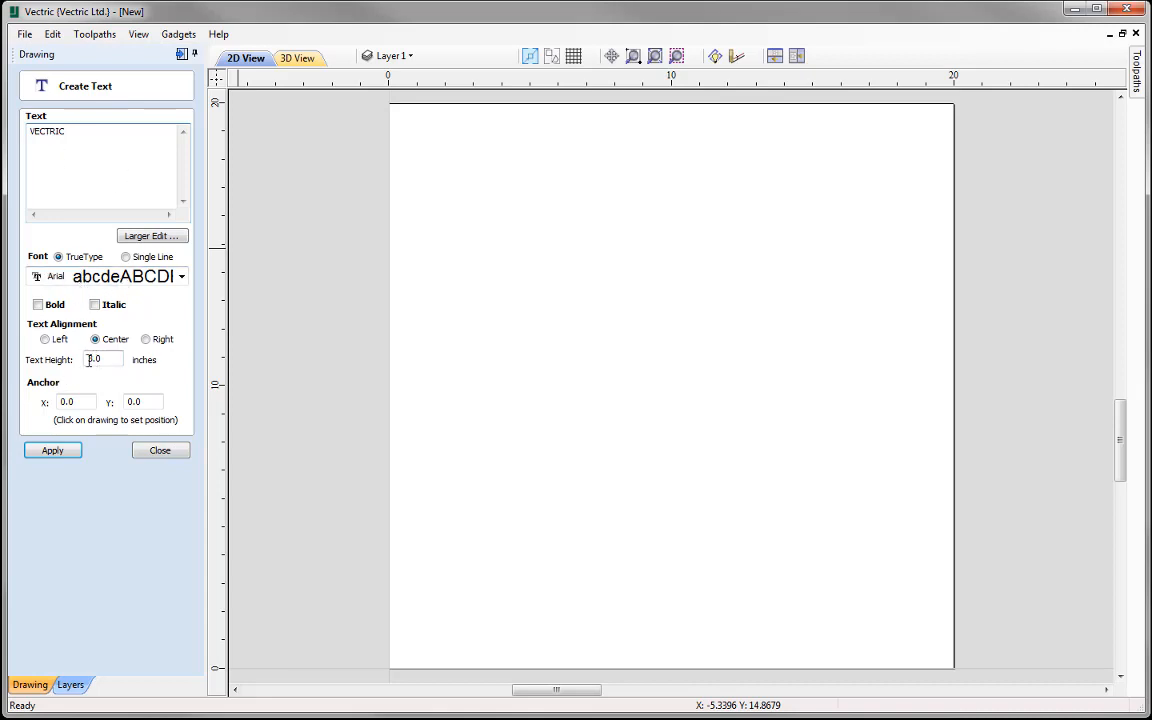
pyautogui.click(55, 452)
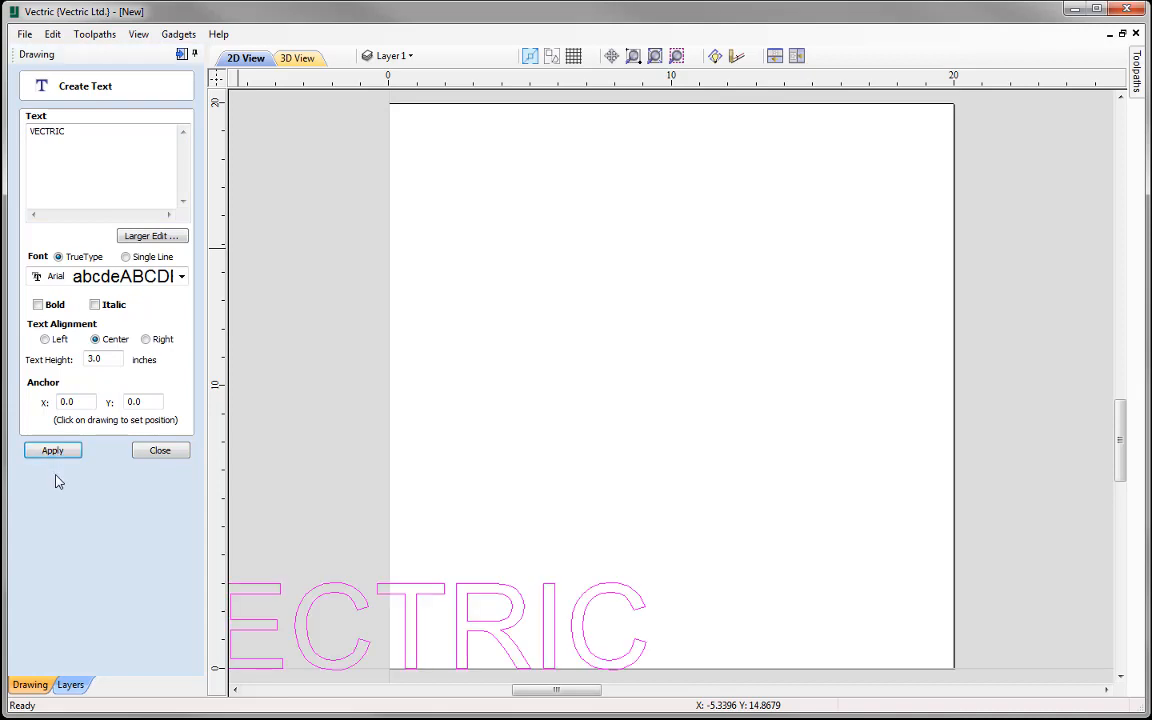
pyautogui.click(160, 451)
# Move the VECTRIC text inside the job so it sits roughly centred along the bottom edge.
pyautogui.click(339, 648)
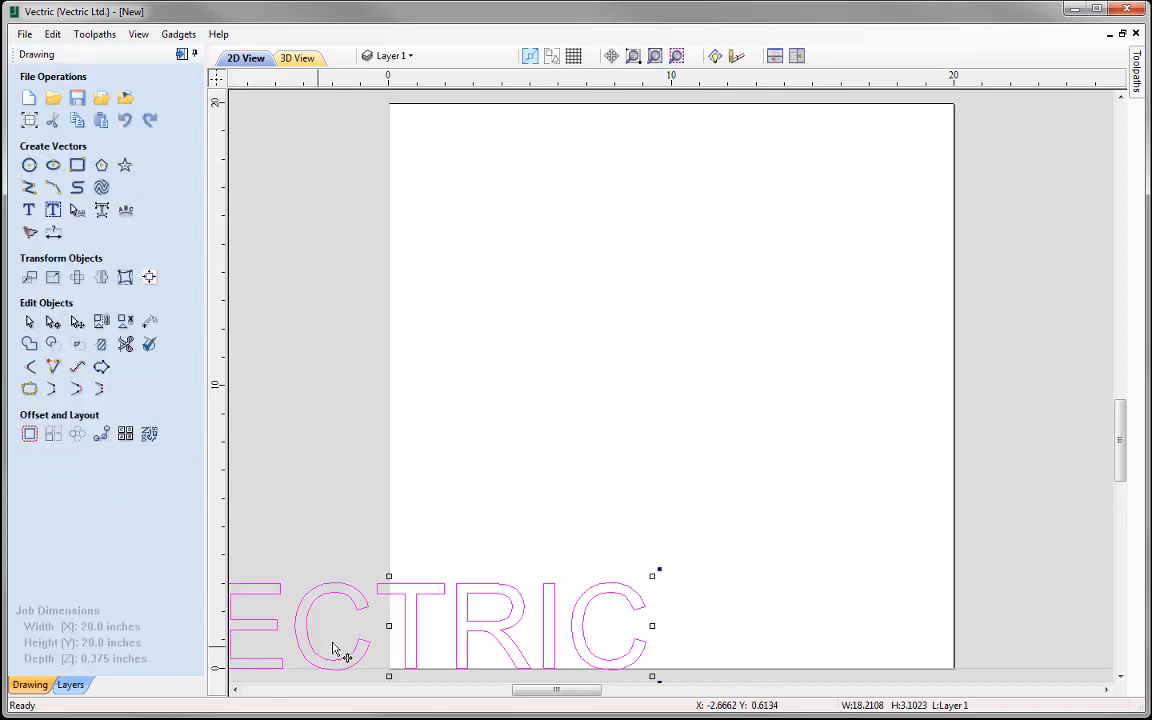
pyautogui.moveTo(395, 640); pyautogui.dragTo(668, 613)
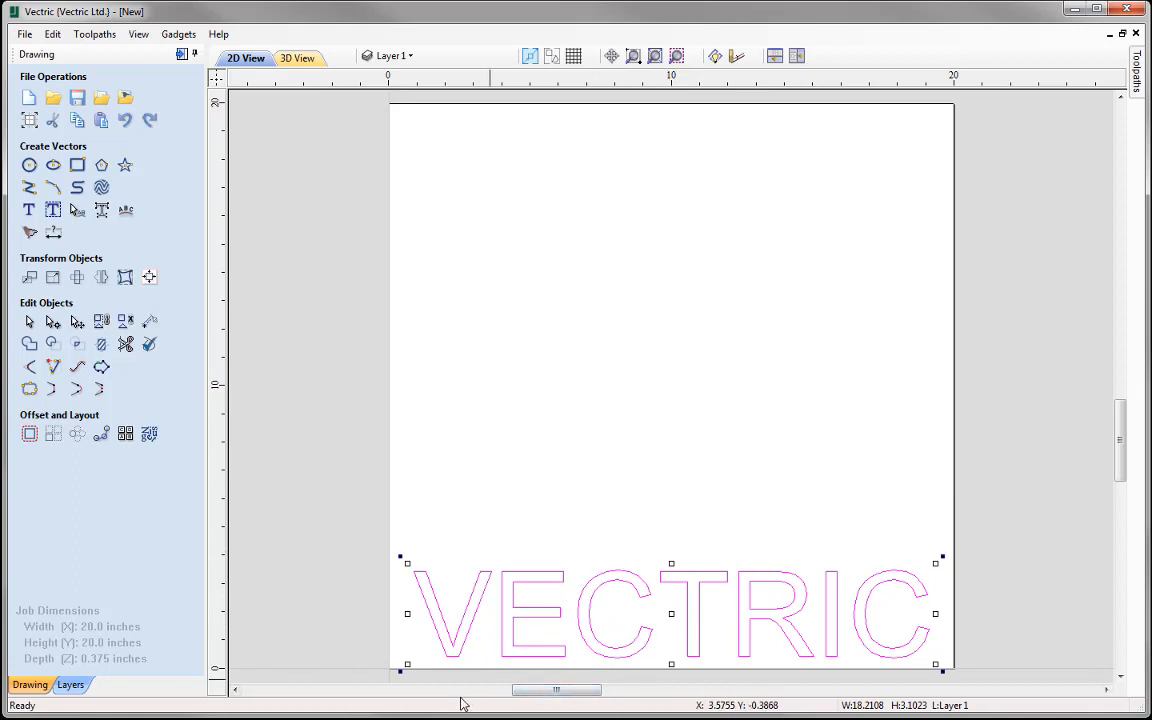
pyautogui.click(489, 496)
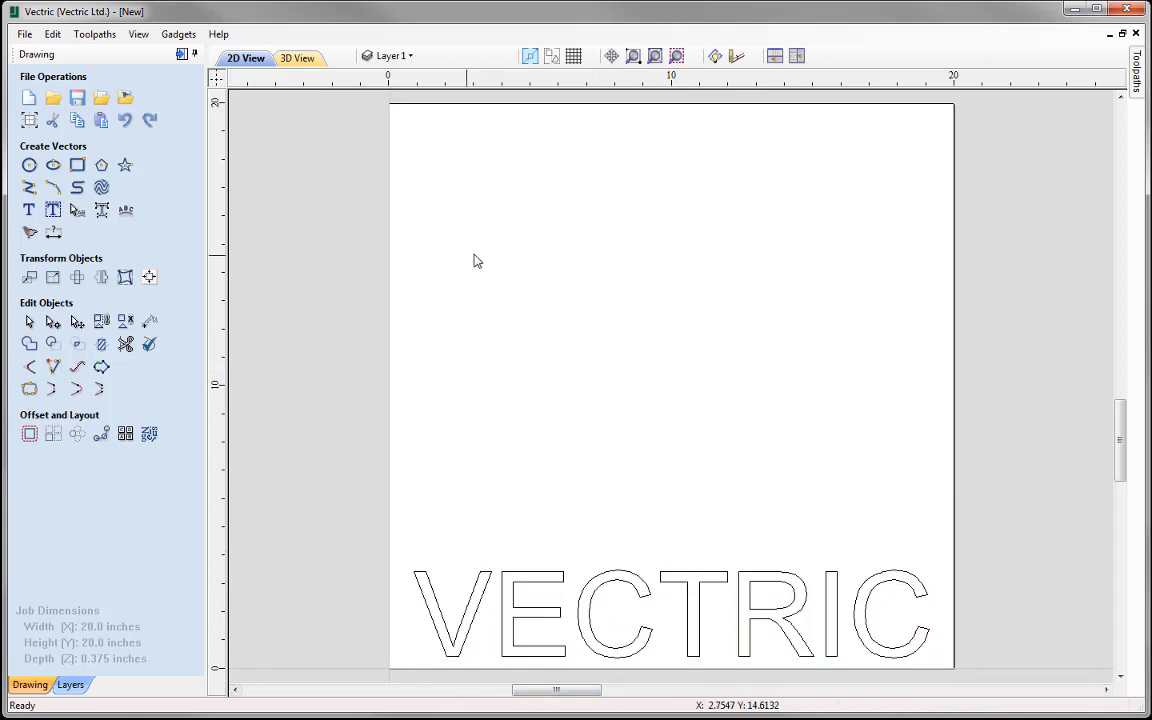
# Draw a shallow three-point arc above the text from about X 1.74 to X 17.92 at Y 12.26, about 1.23 inches high.
pyautogui.click(53, 189)
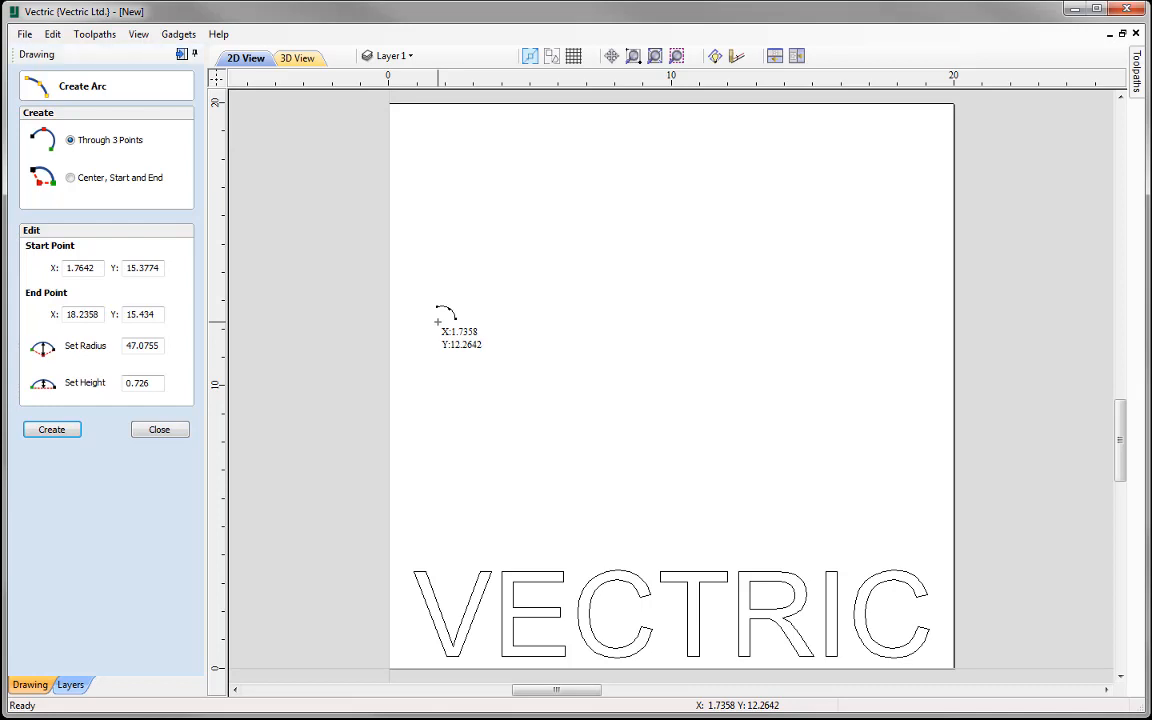
pyautogui.click(895, 321)
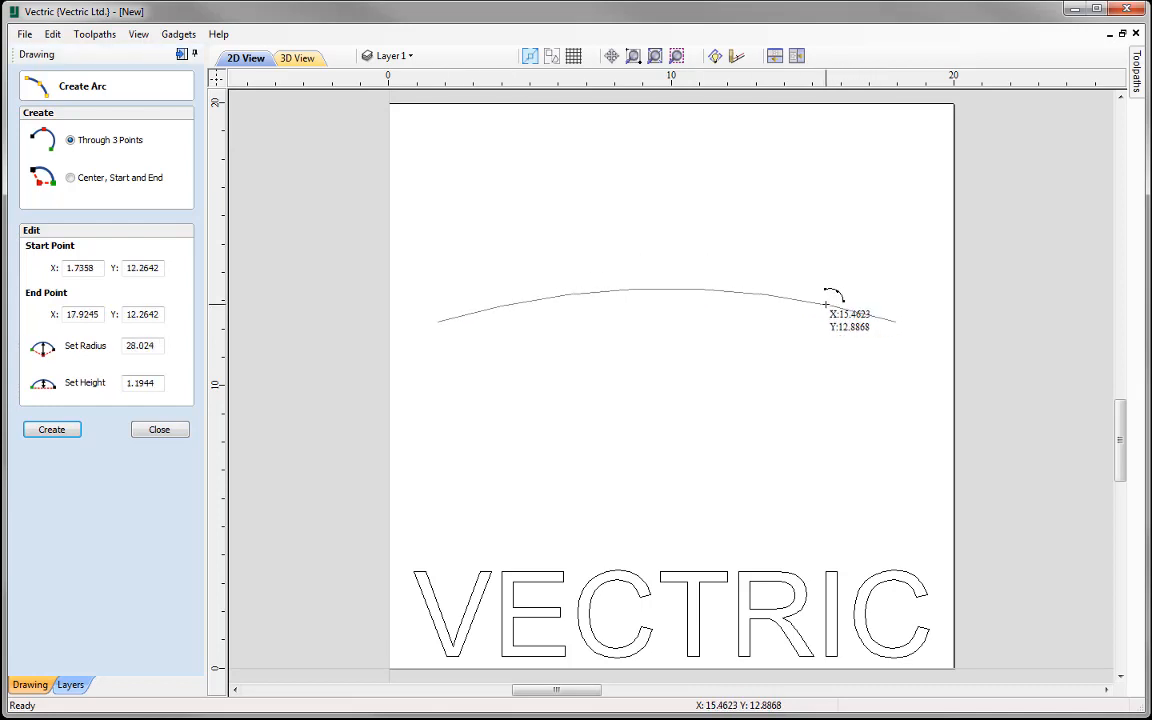
pyautogui.click(824, 302)
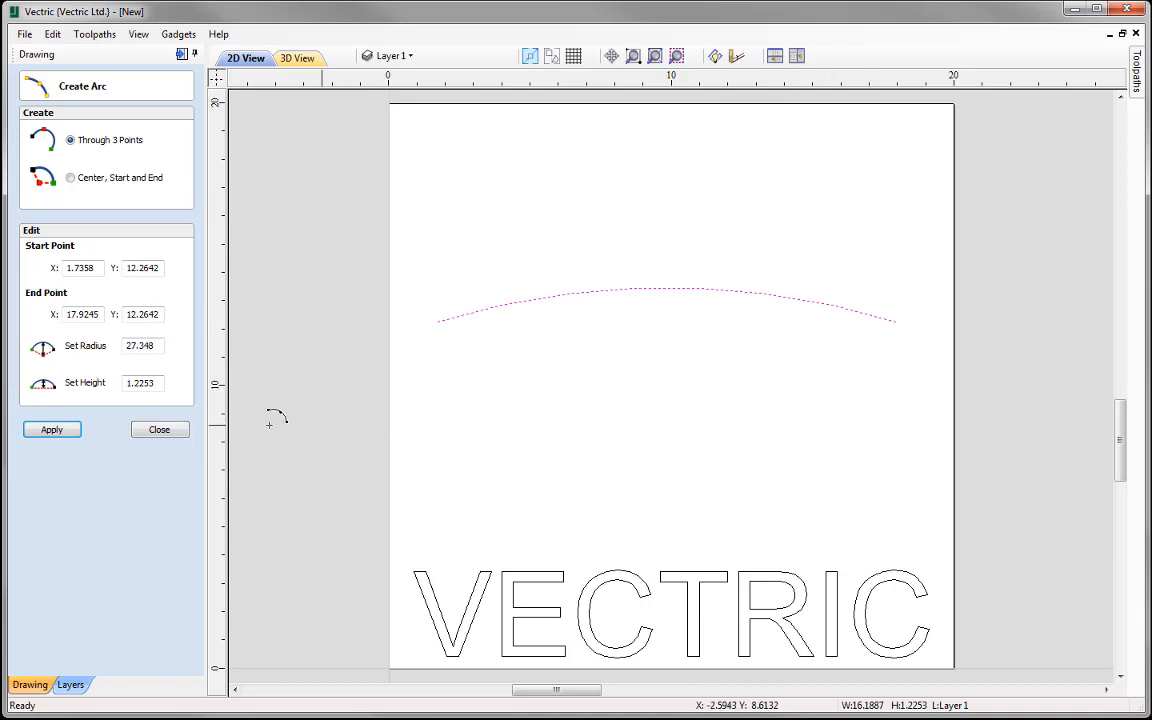
pyautogui.click(160, 430)
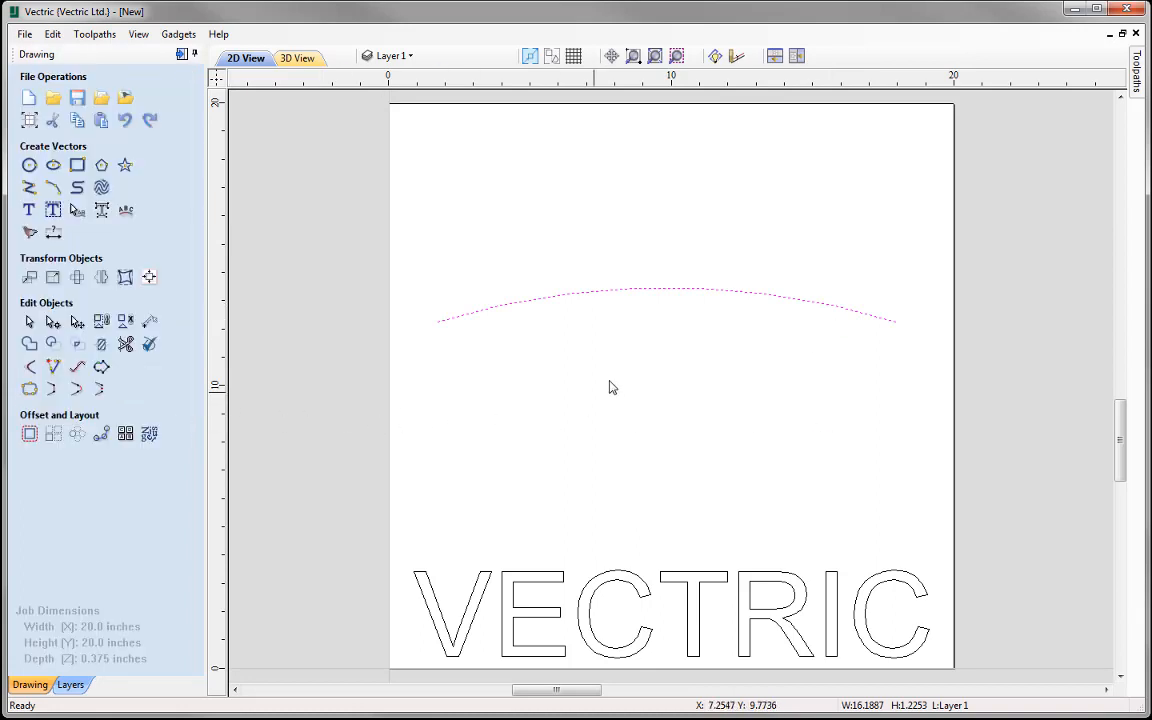
# Nudge the arc upward in small increments, away from the job's centre.
pyautogui.click(645, 289)
pyautogui.press('Up')
pyautogui.press('Up')
pyautogui.press('Up')
pyautogui.press('Up')
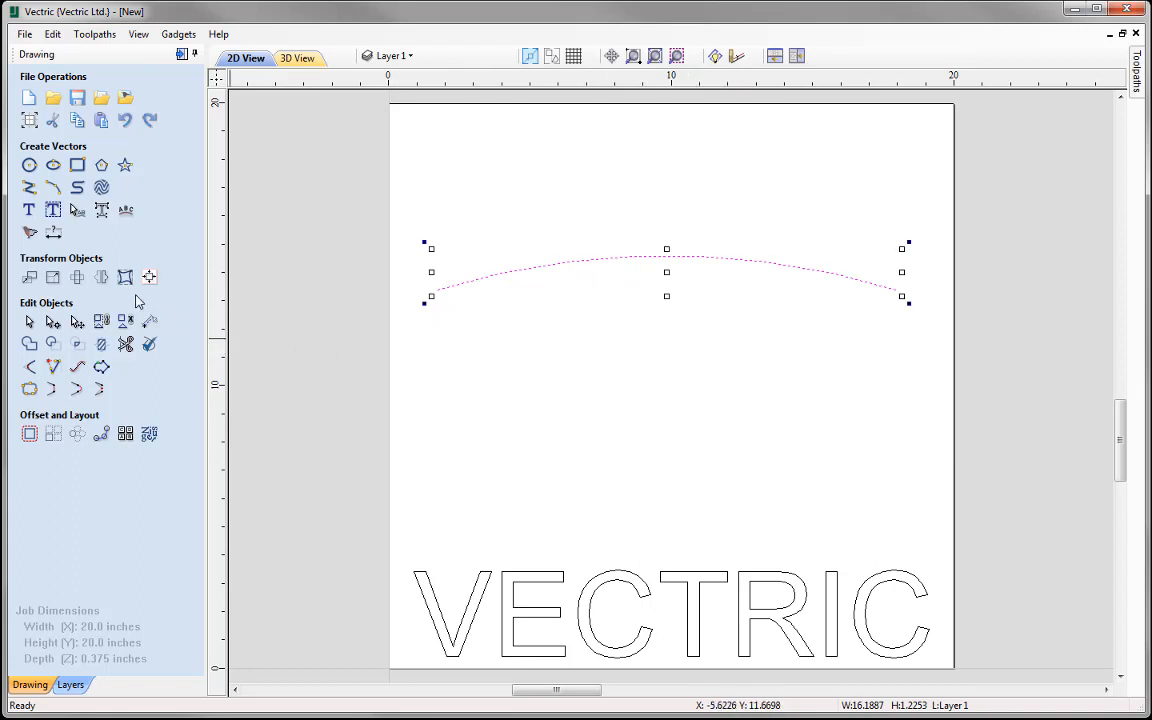
# Create a vertically mirrored copy of the arc about the job centre.
pyautogui.click(103, 279)
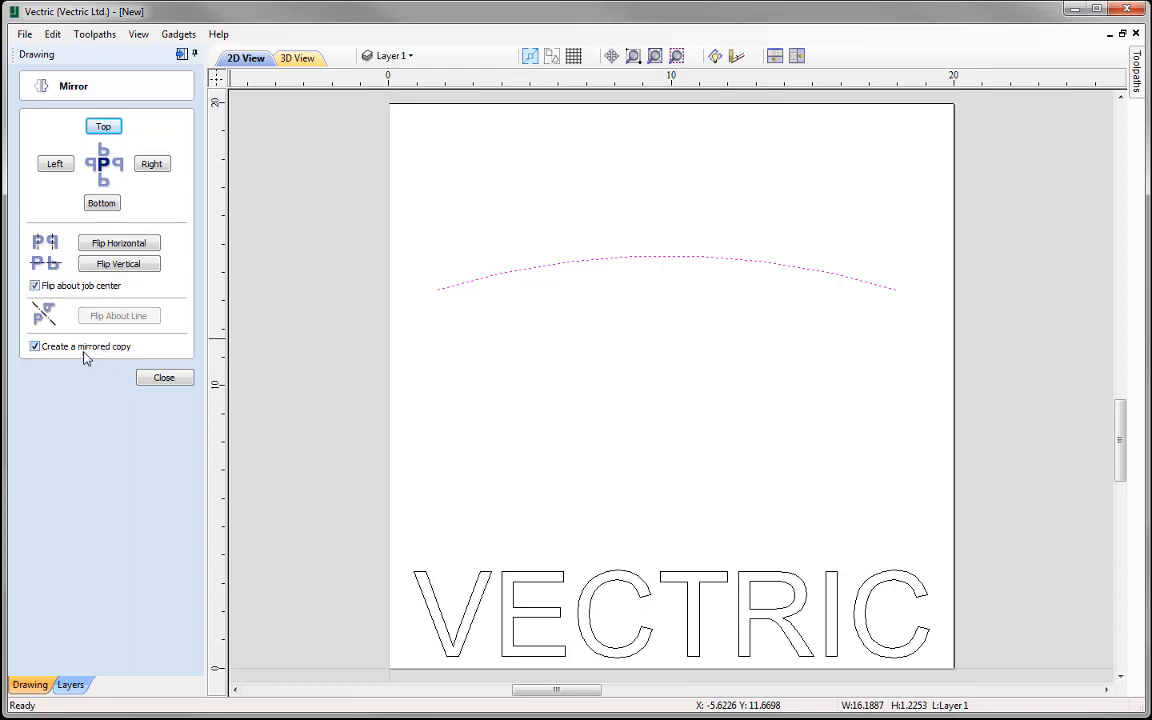
pyautogui.click(128, 268)
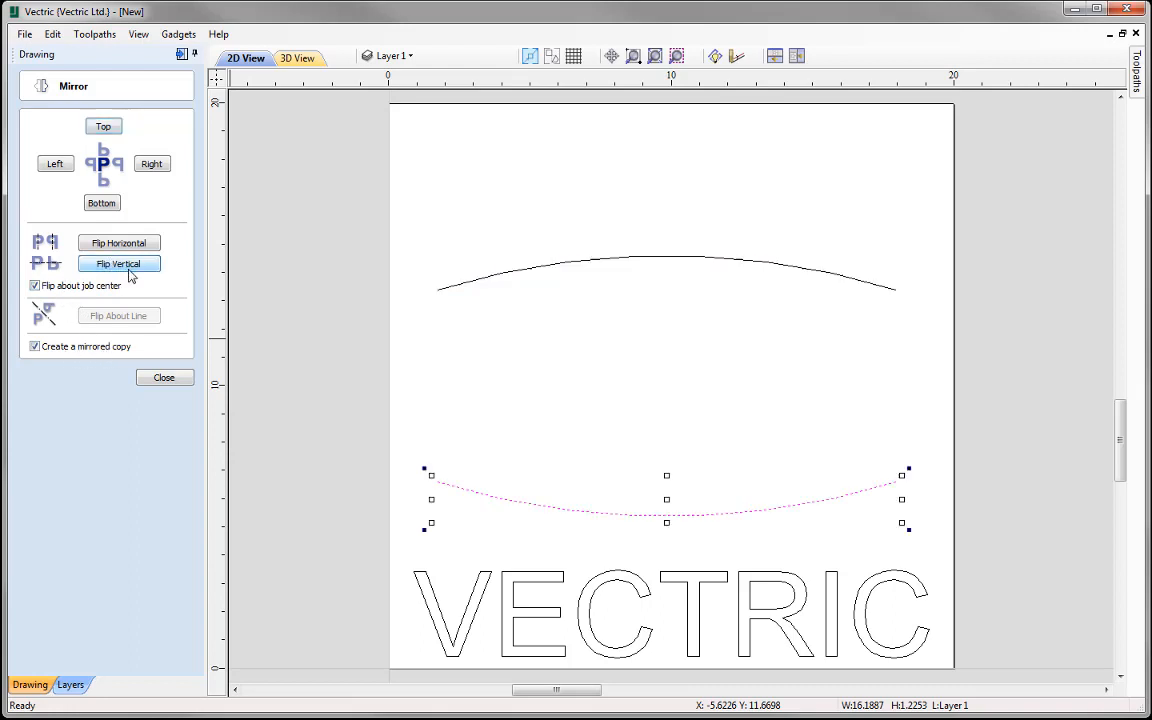
pyautogui.click(164, 379)
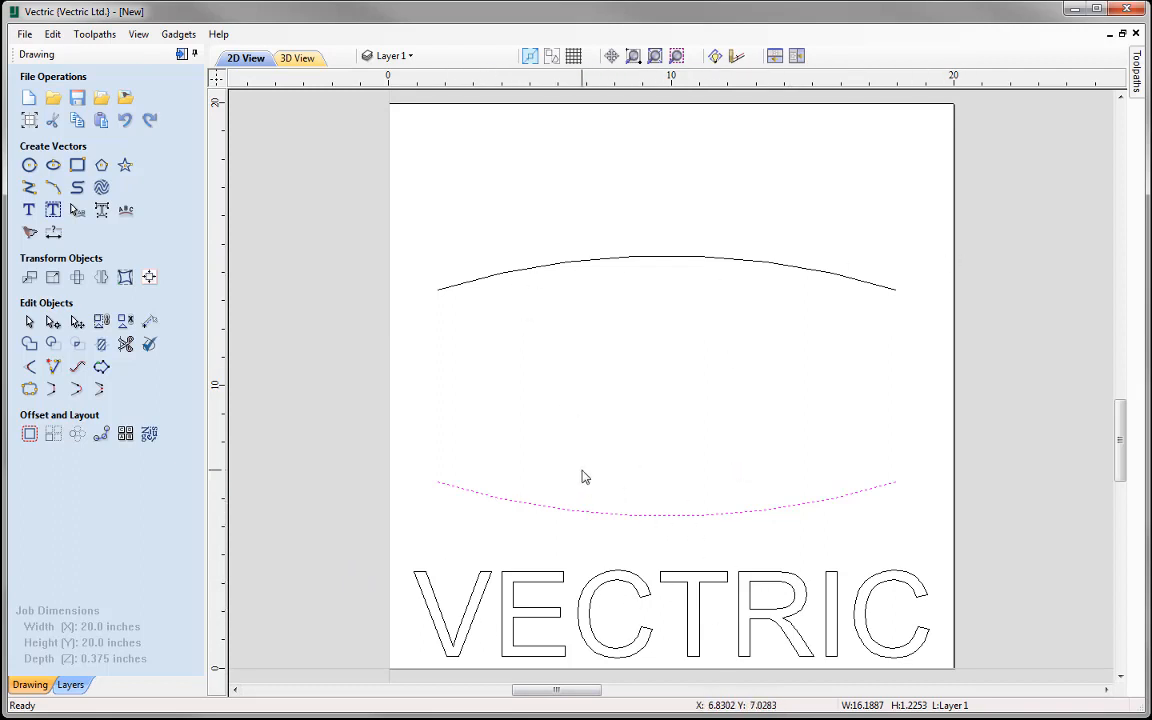
pyautogui.click(493, 582)
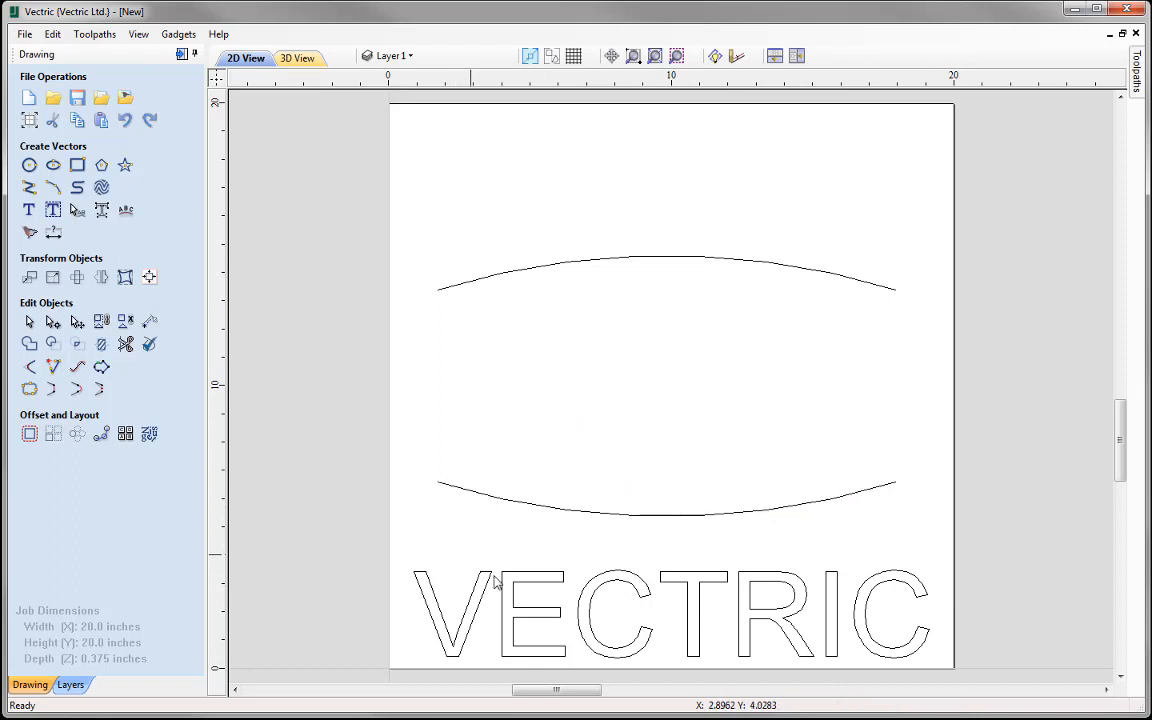
# Distort the VECTRIC text between the two curves, using the lower and upper arcs as its envelope edges.
pyautogui.click(125, 277)
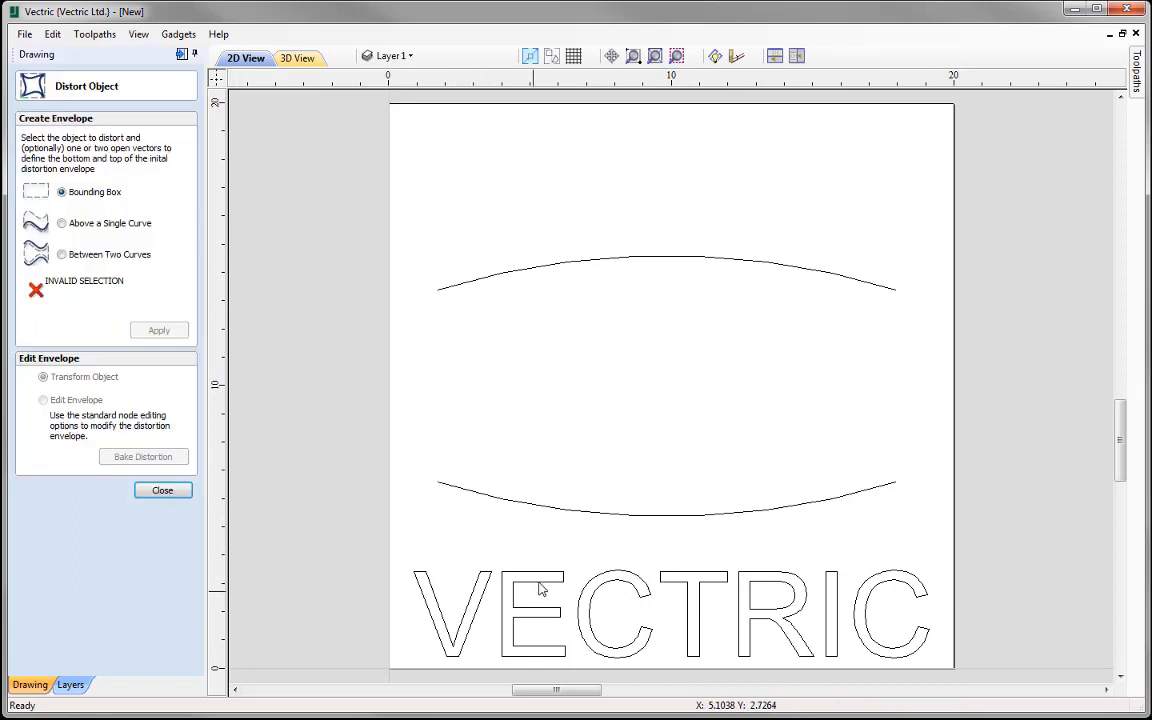
pyautogui.click(537, 582)
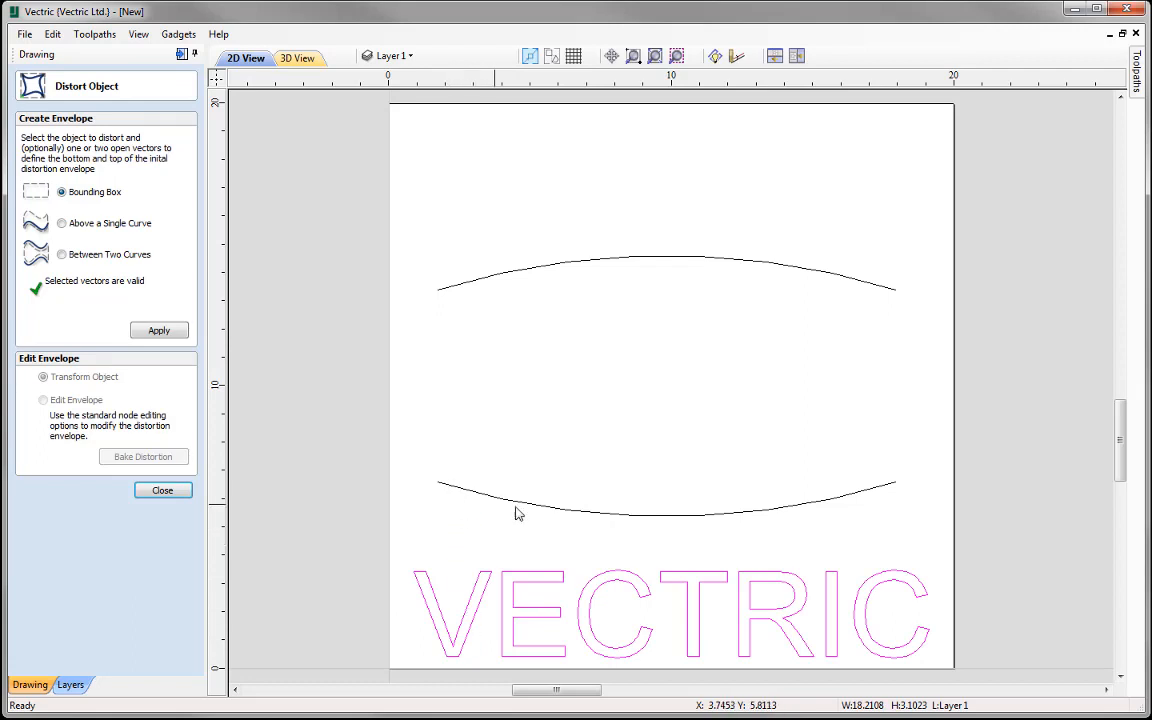
pyautogui.keyDown('shift'); pyautogui.click(679, 518); pyautogui.keyUp('shift')
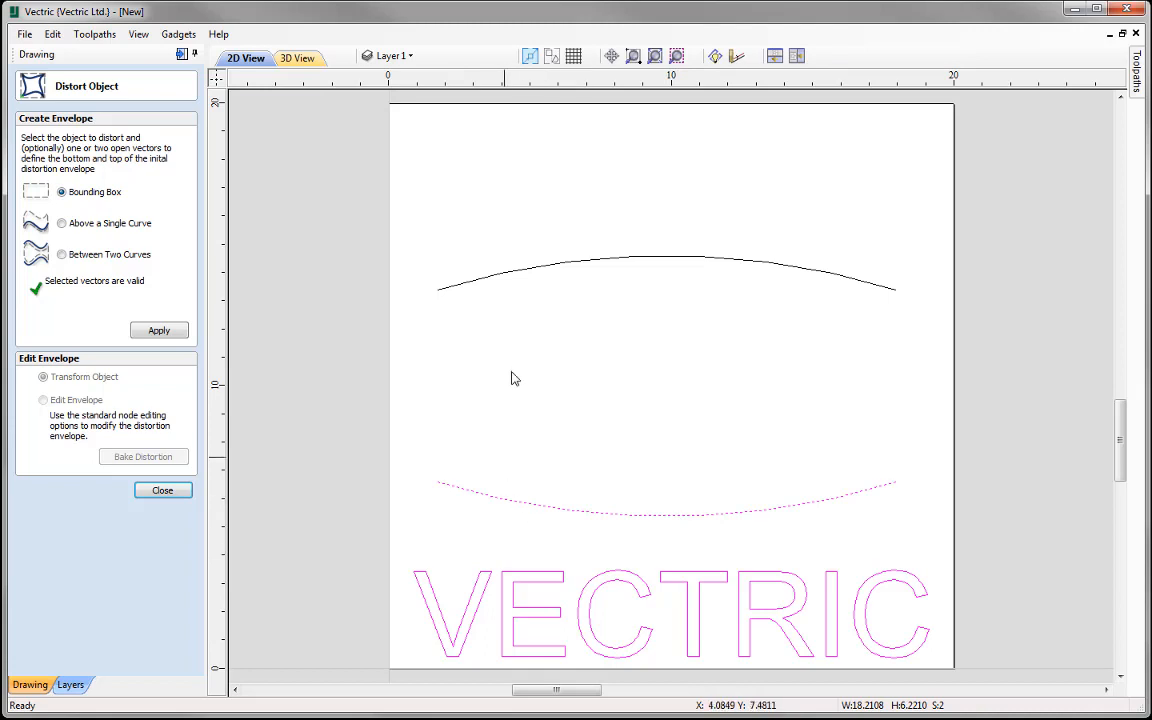
pyautogui.keyDown('shift'); pyautogui.click(741, 265); pyautogui.keyUp('shift')
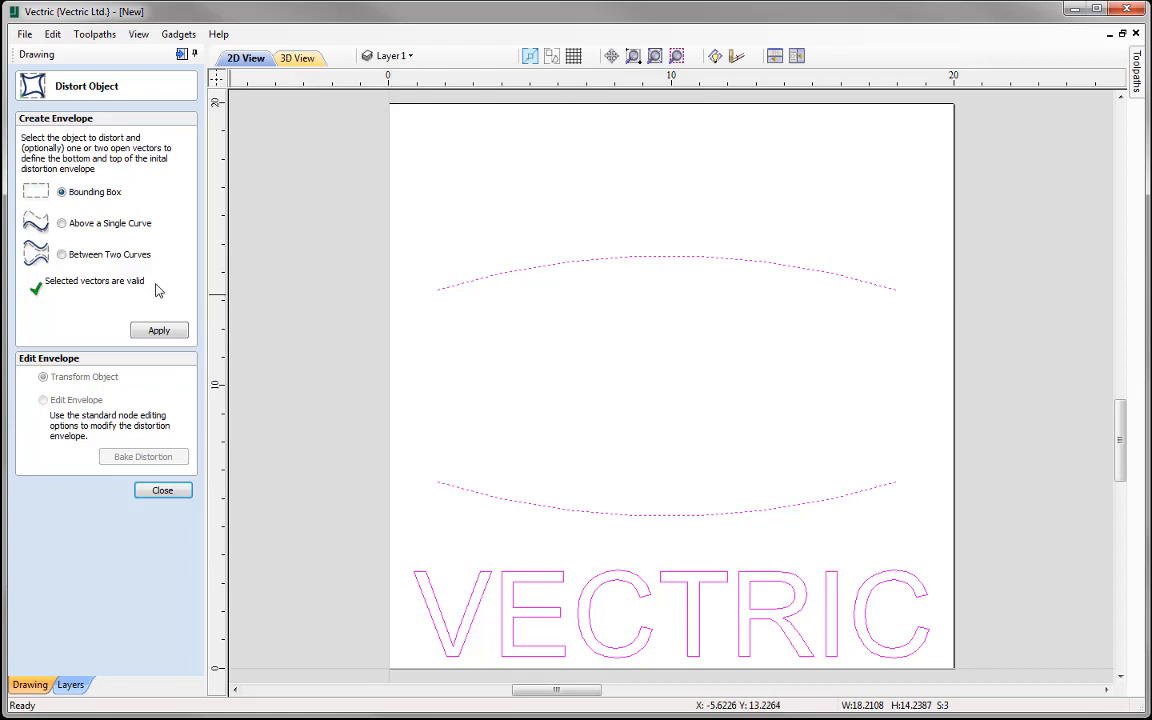
pyautogui.click(62, 255)
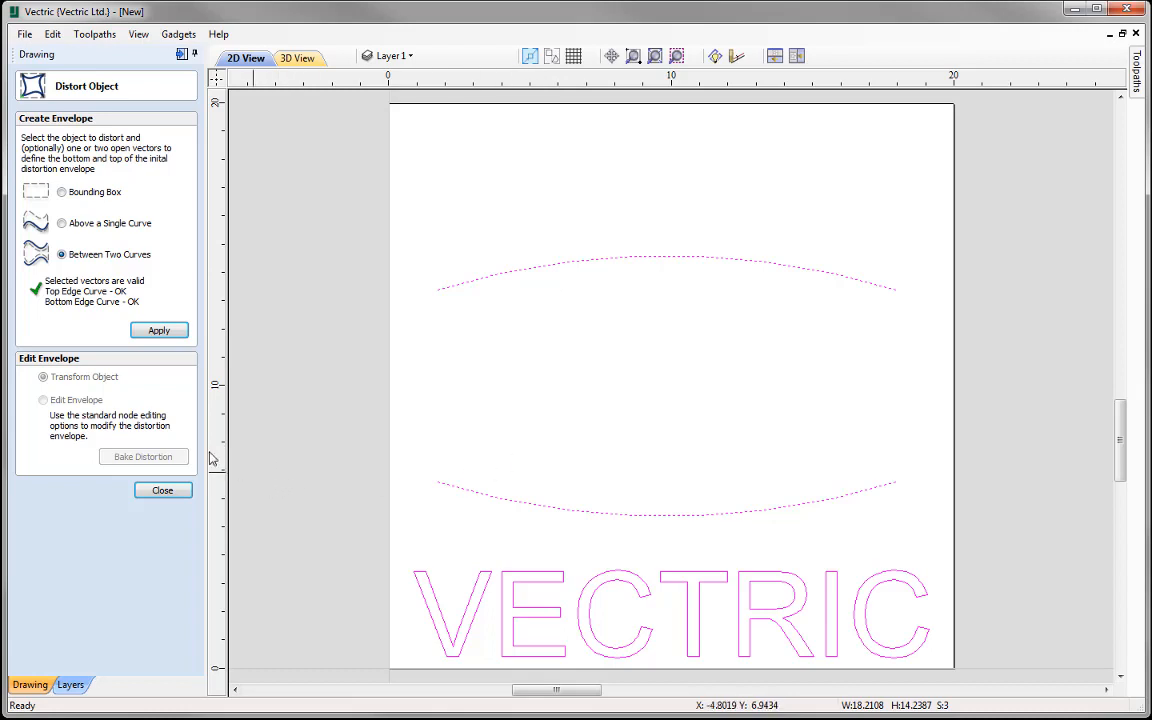
pyautogui.click(159, 331)
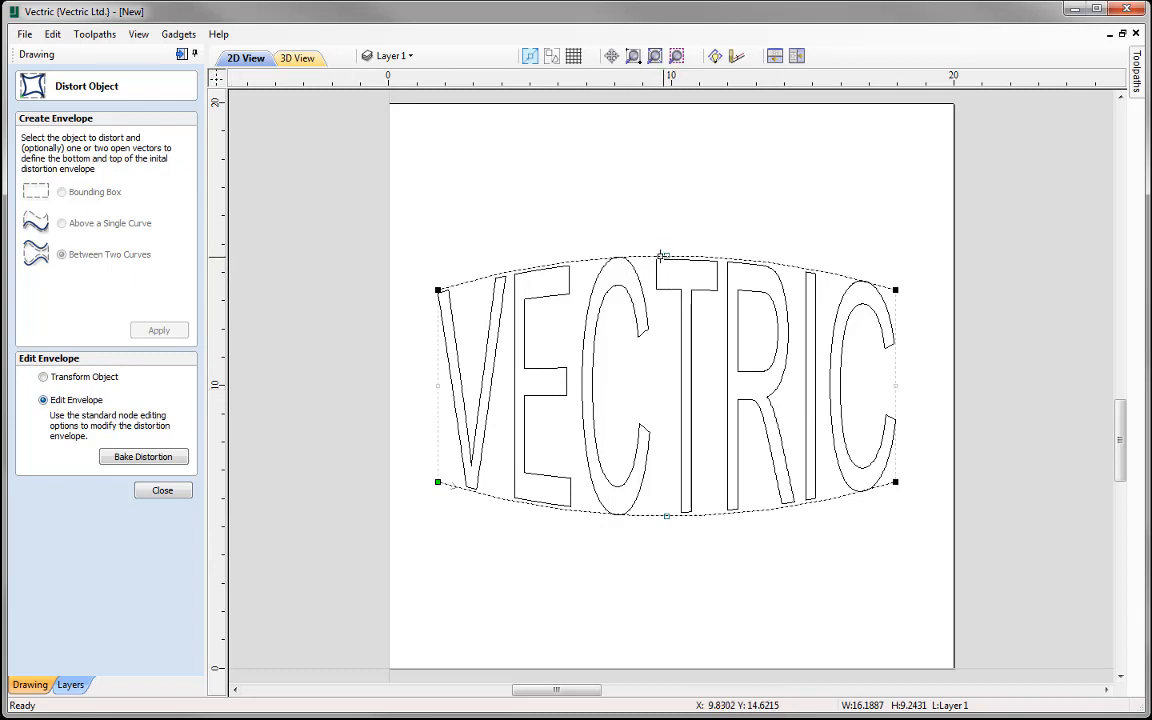
# Bow the envelope's top edge downward at its midpoint and return it to an upward arch.
pyautogui.moveTo(667, 257); pyautogui.dragTo(667, 353)
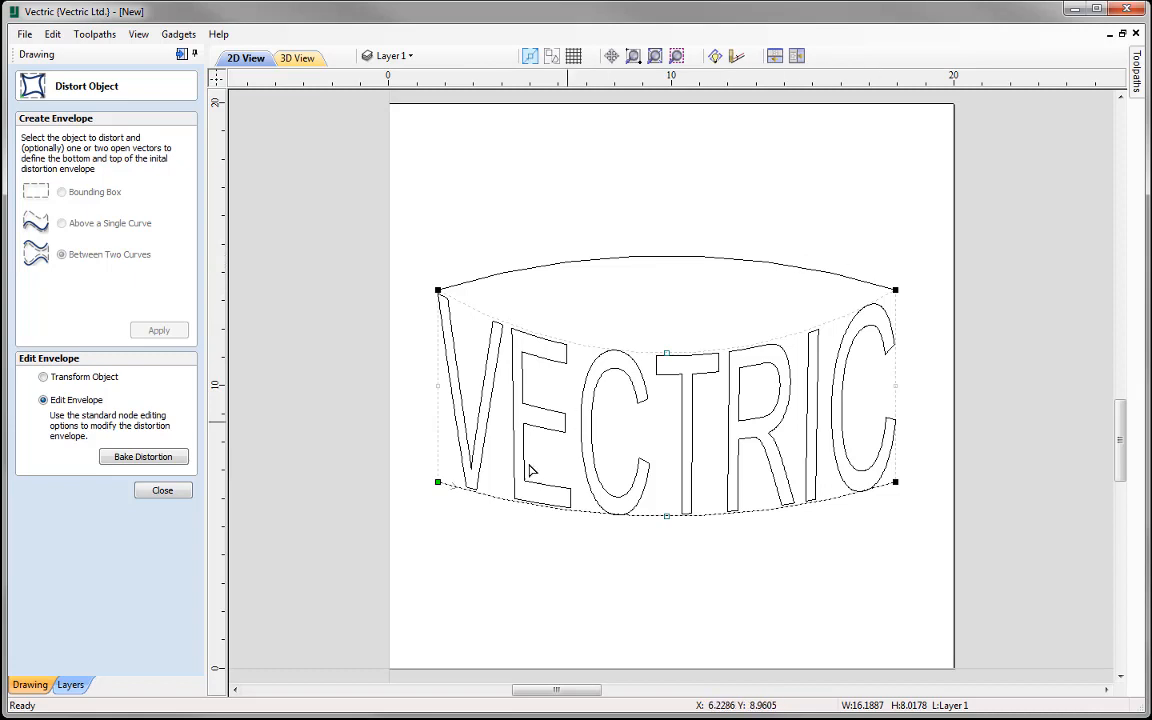
pyautogui.moveTo(668, 345); pyautogui.dragTo(666, 255)
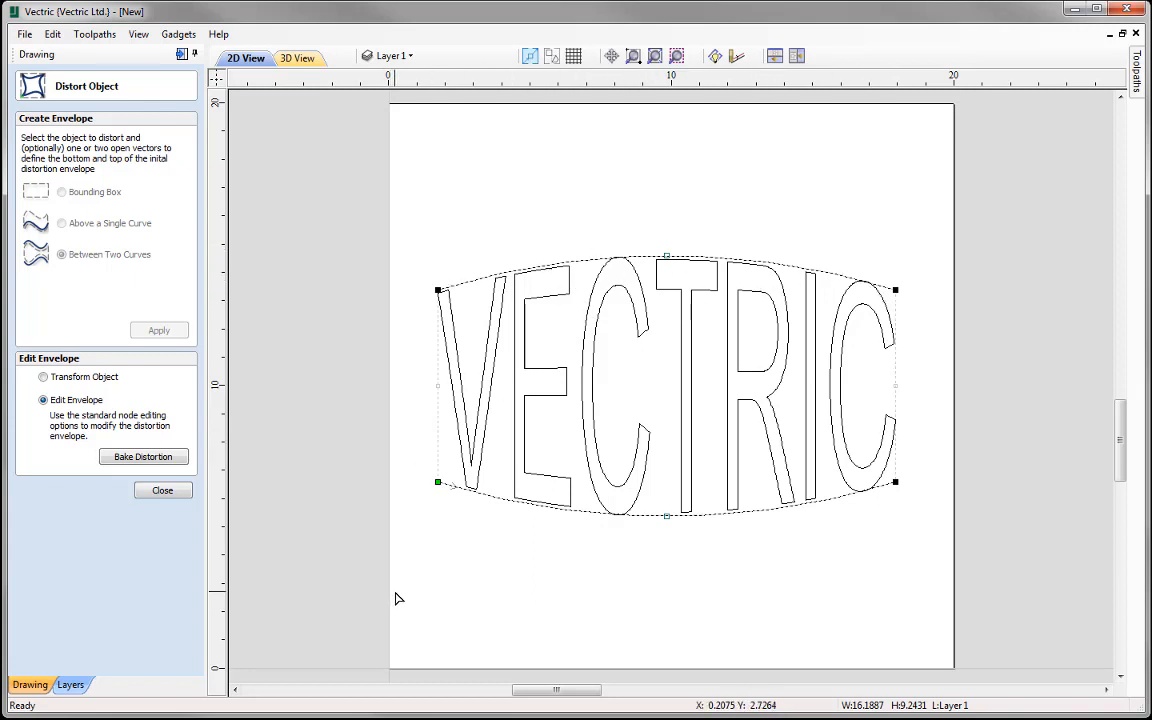
pyautogui.click(162, 490)
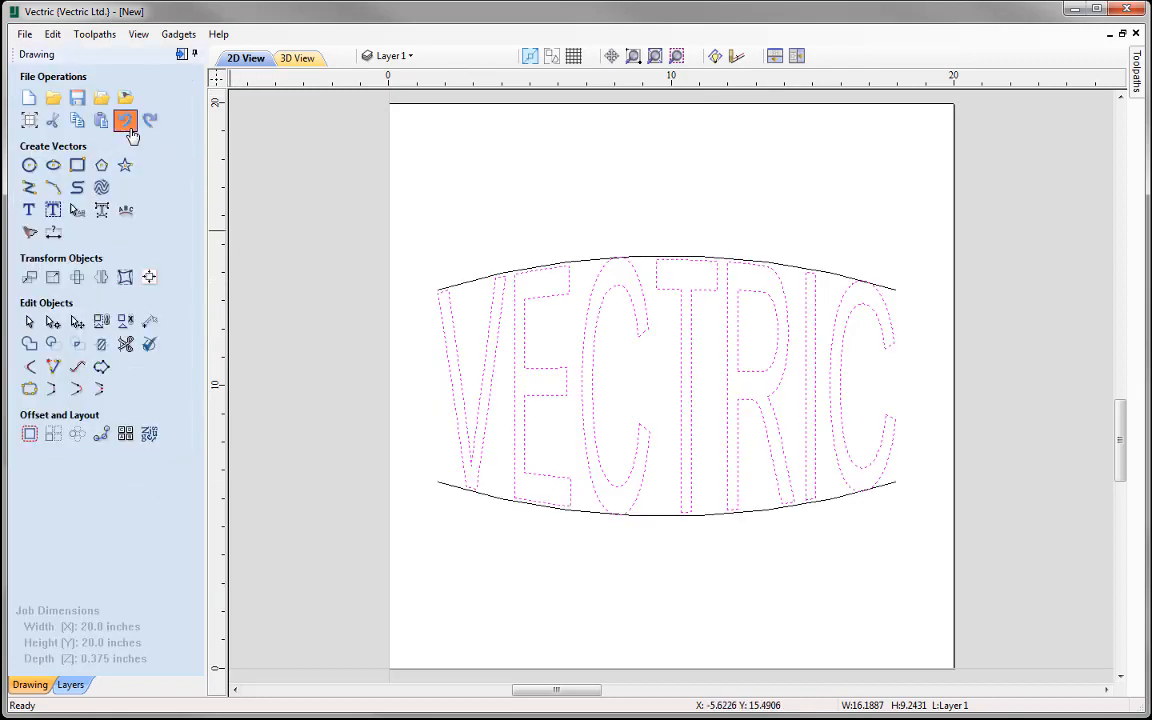
# Undo the envelope edits and the distortion to return to the flat VECTRIC text and two arcs.
pyautogui.click(125, 119)
pyautogui.click(125, 119)
pyautogui.click(129, 128)
pyautogui.click(129, 128)
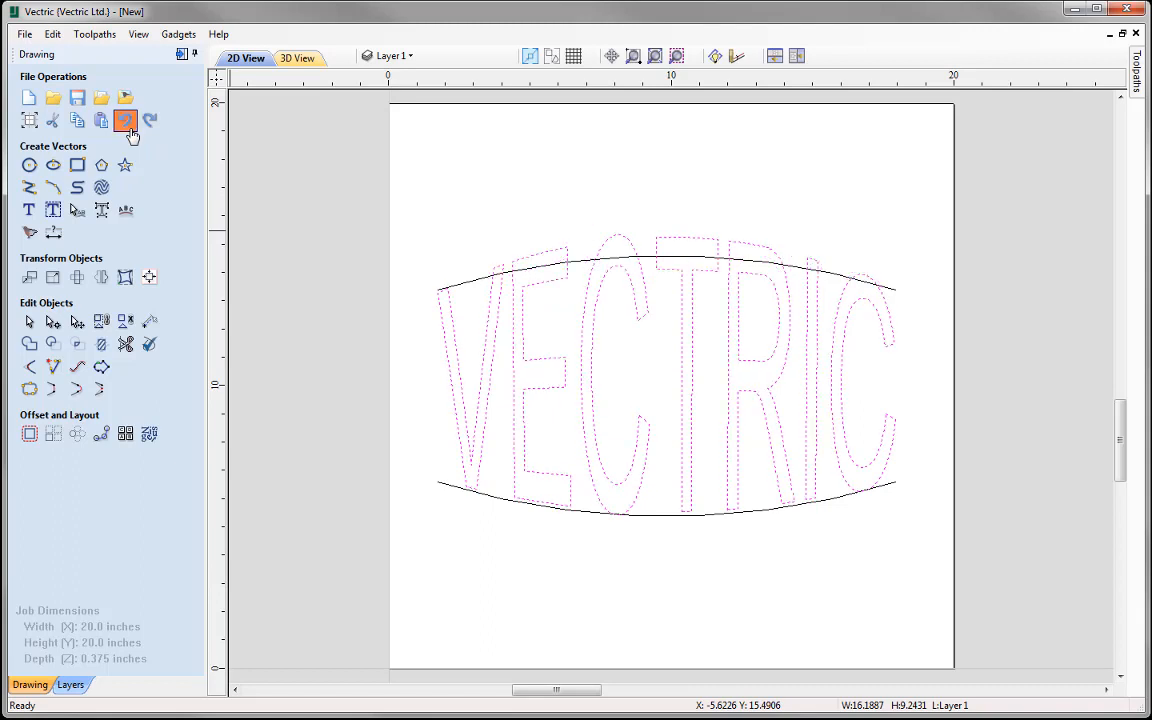
pyautogui.click(129, 128)
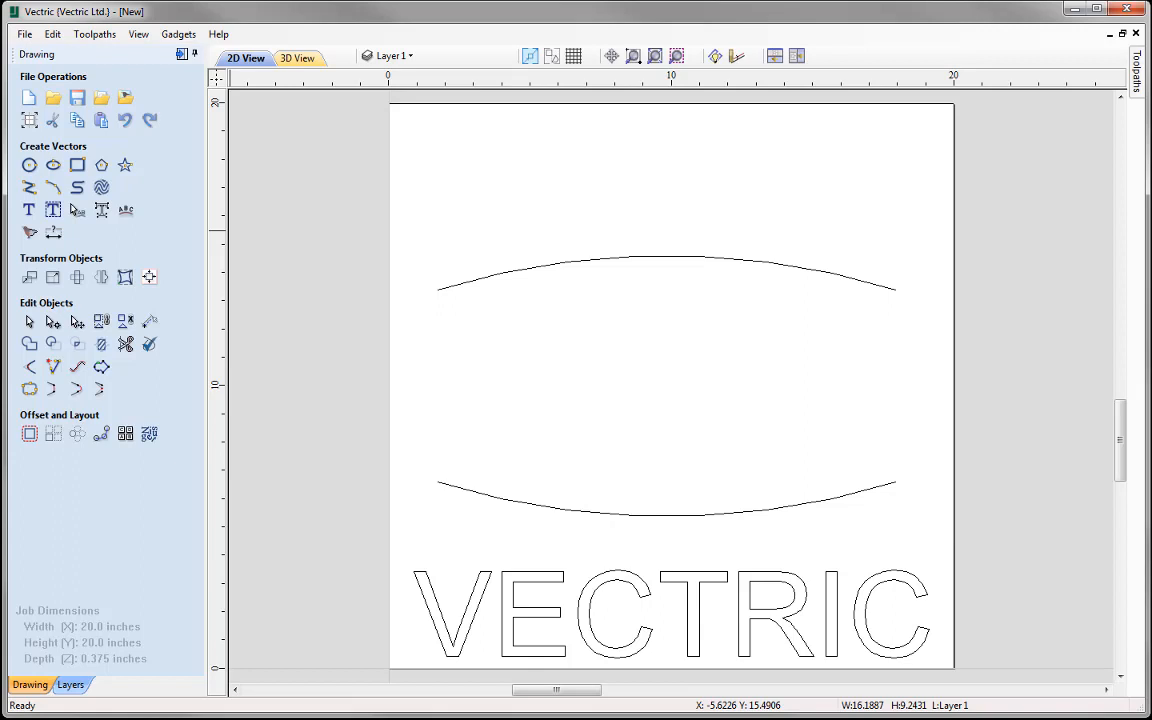
# Convert the upper arc to a Bezier curve and insert two points, one on each side of its middle.
pyautogui.click(722, 260)
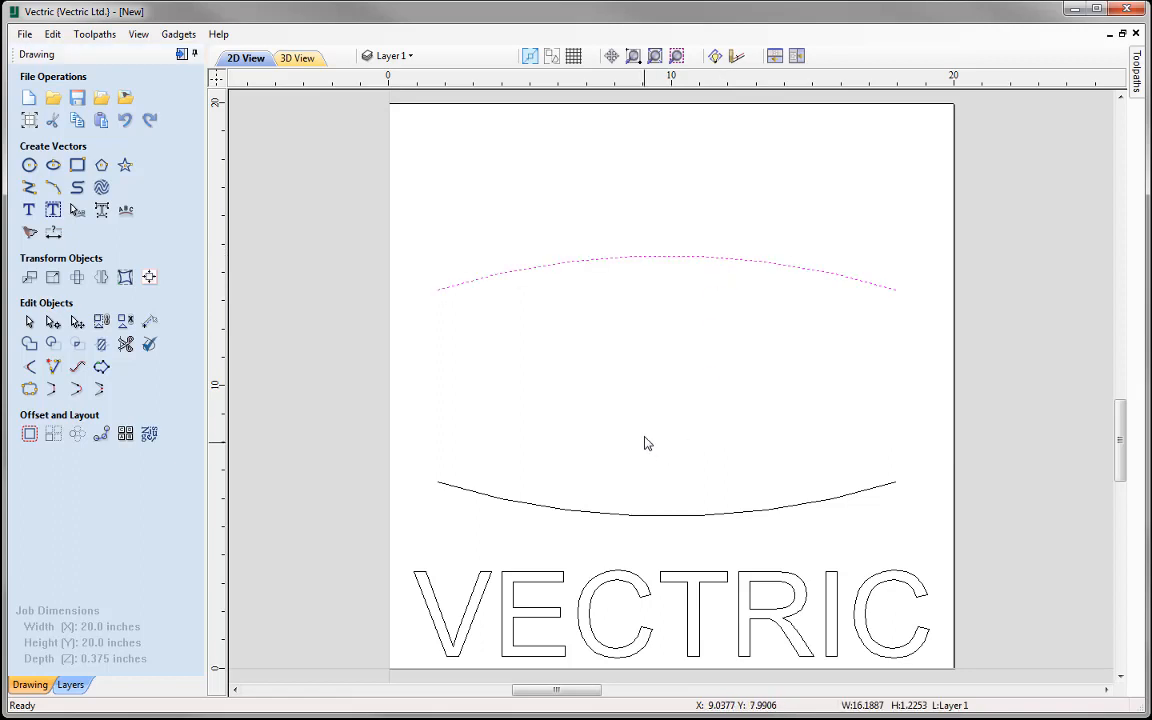
pyautogui.click(52, 322)
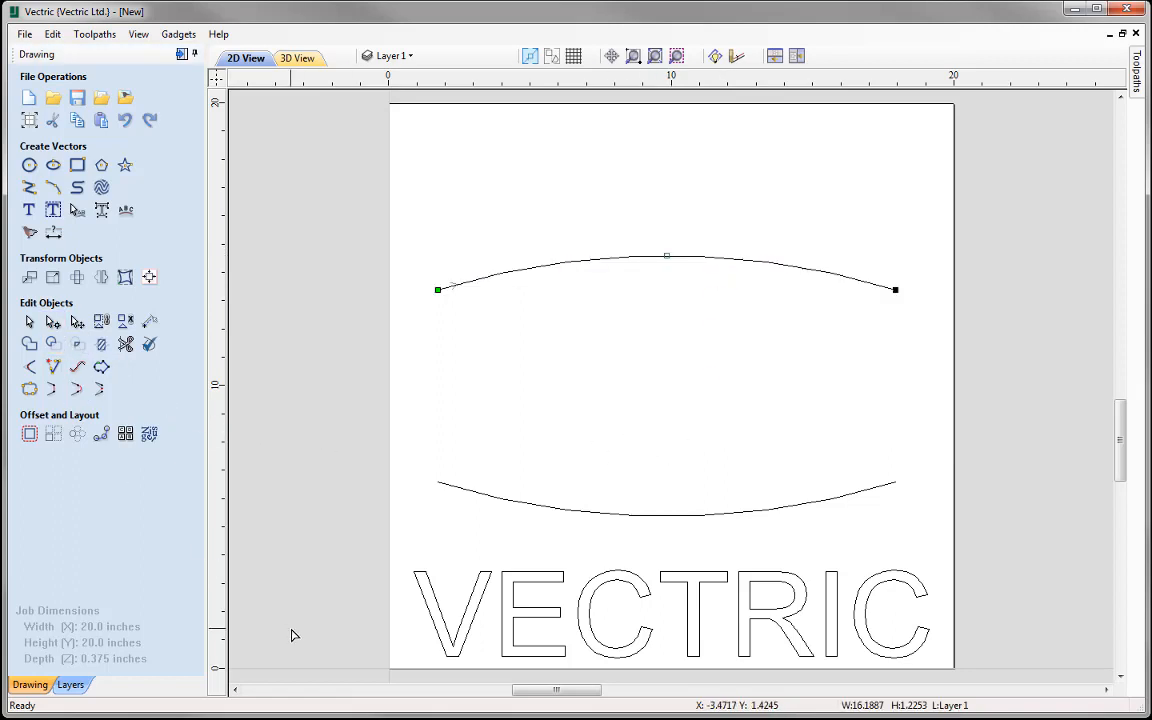
pyautogui.rightClick(569, 267)
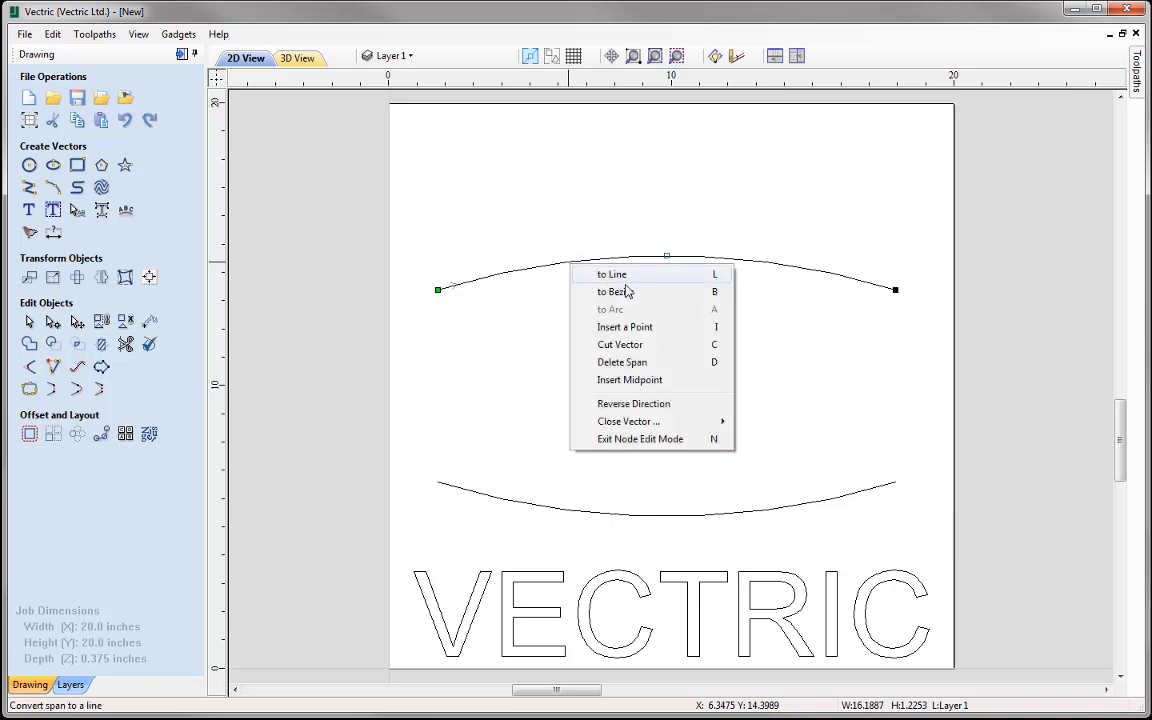
pyautogui.click(665, 292)
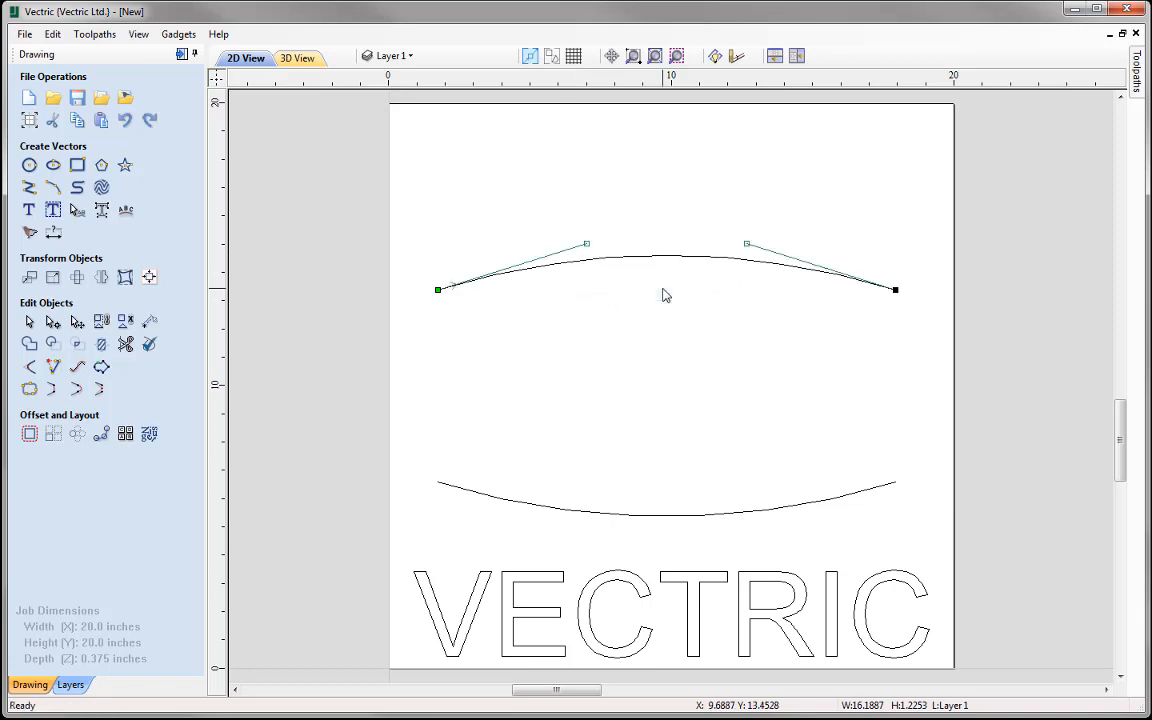
pyautogui.rightClick(591, 262)
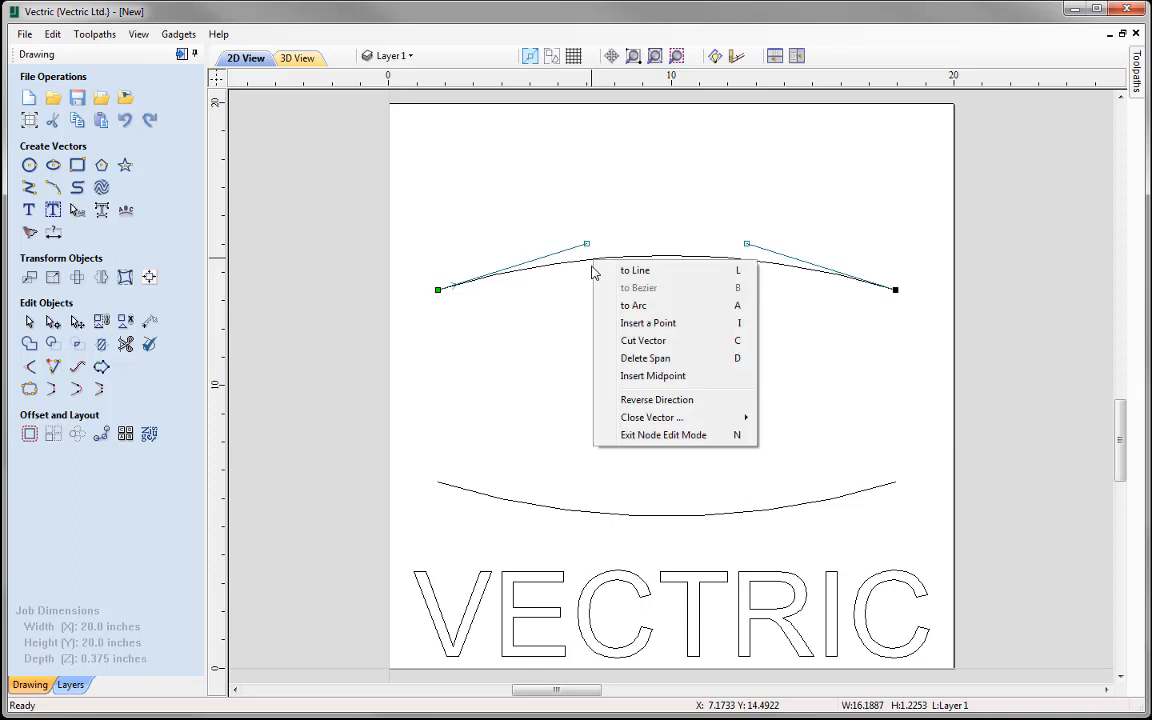
pyautogui.click(662, 320)
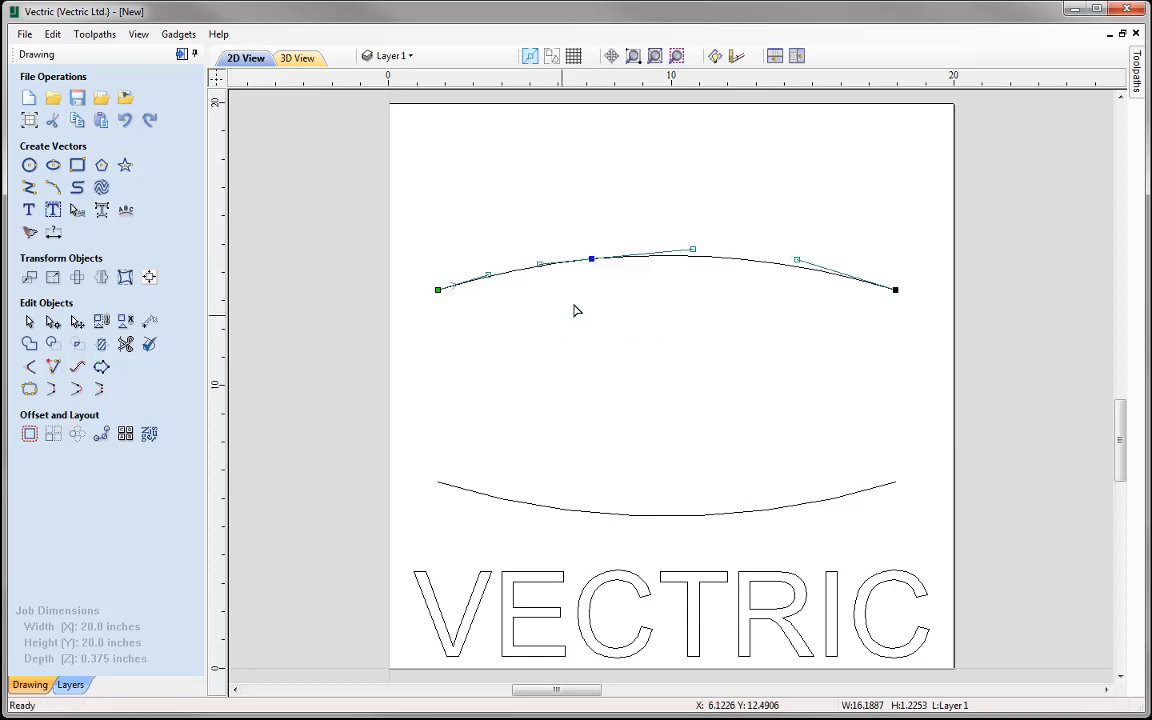
pyautogui.rightClick(750, 266)
pyautogui.click(802, 325)
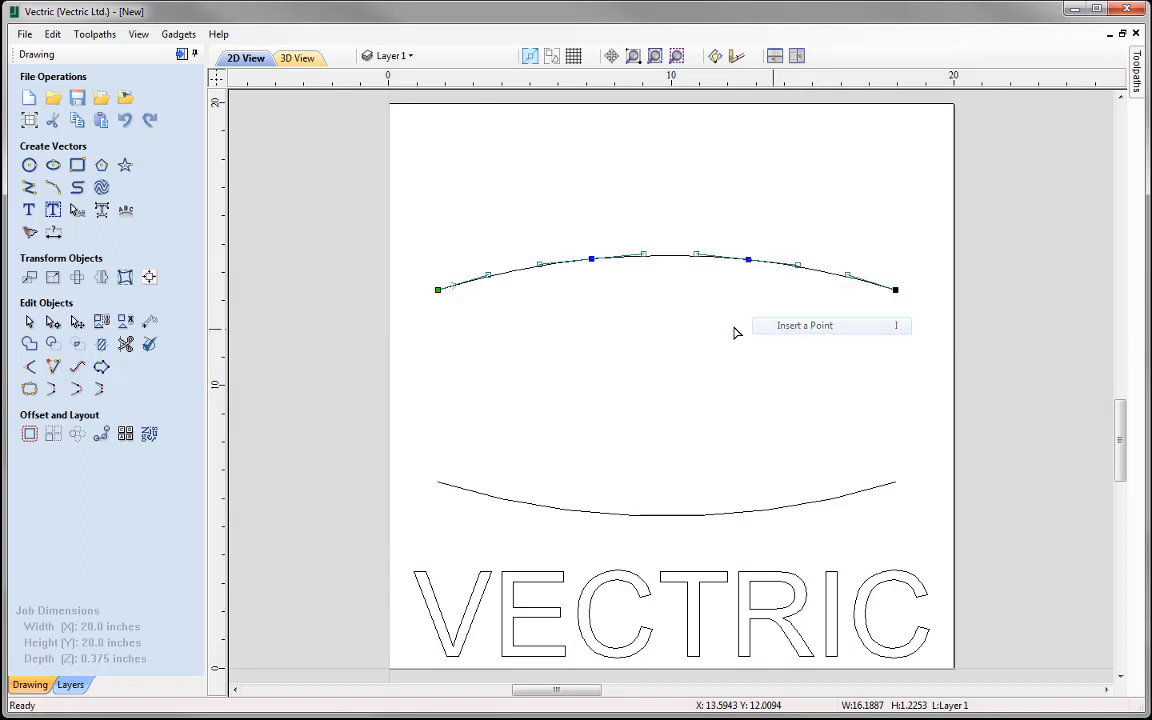
# Reshape the upper curve into an uneven wave about 2.12 inches high by moving its two inner points and right-end handle.
pyautogui.moveTo(750, 262); pyautogui.dragTo(741, 302)
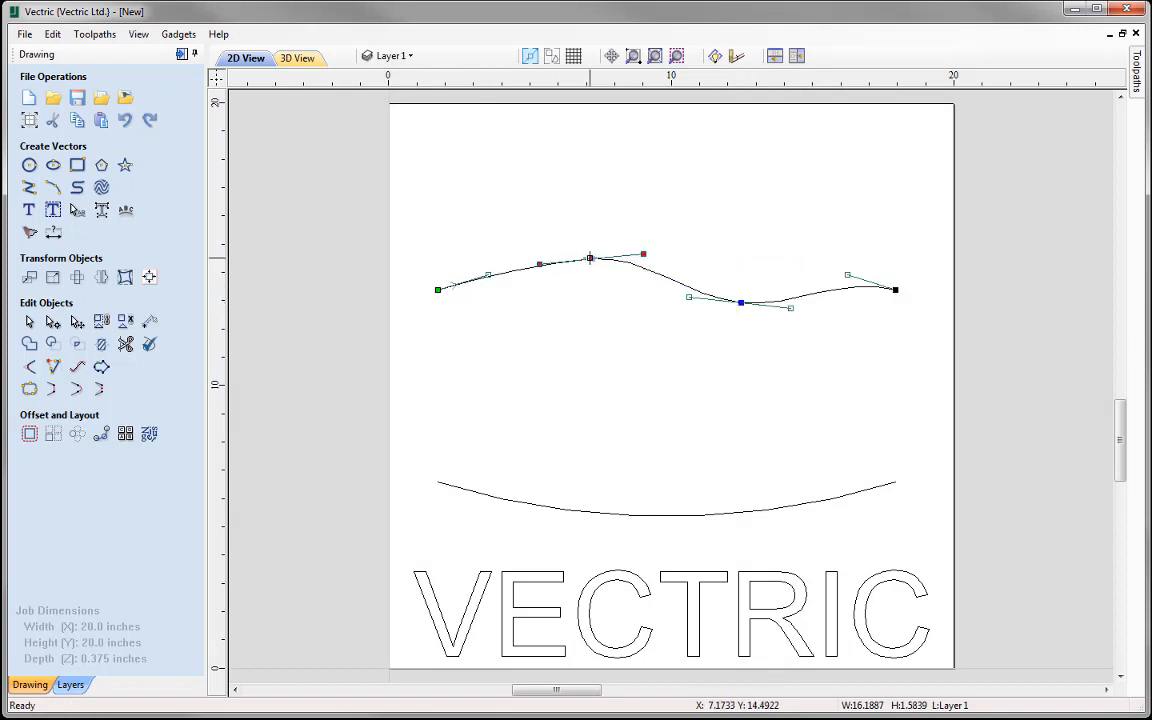
pyautogui.moveTo(590, 258); pyautogui.dragTo(578, 243)
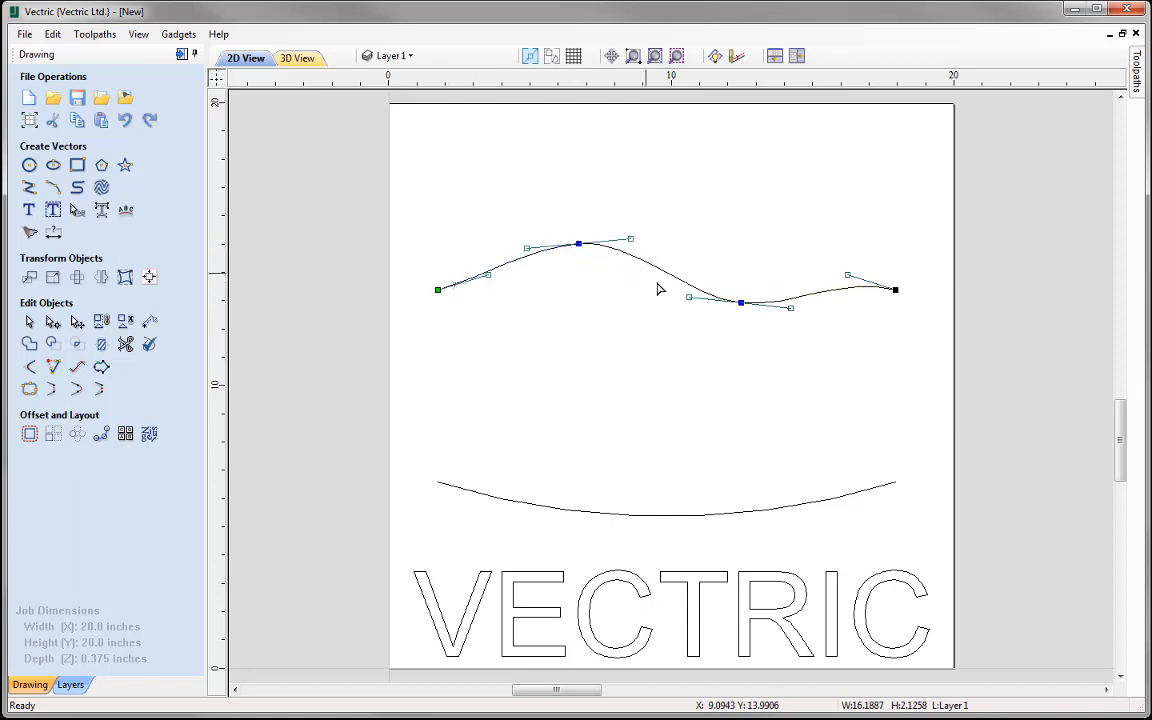
pyautogui.moveTo(849, 270); pyautogui.dragTo(844, 262)
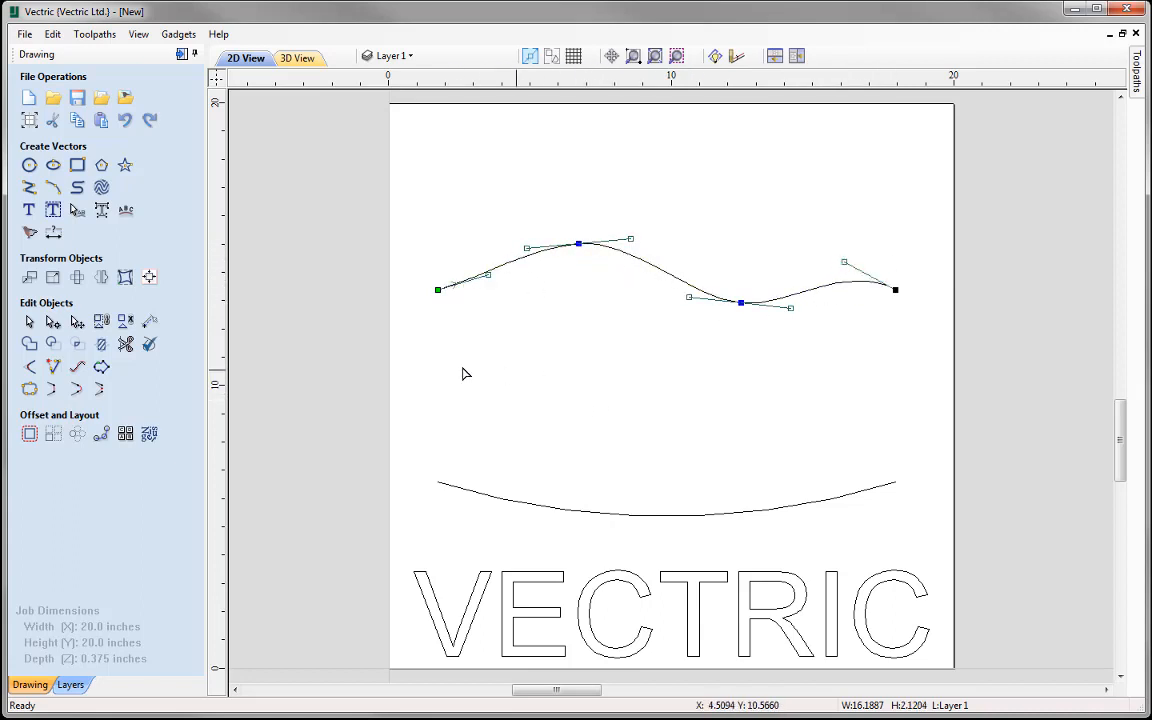
pyautogui.click(29, 321)
# Delete the lower arc and replace it with a vertically mirrored copy of the wavy curve about the job centre.
pyautogui.click(716, 507)
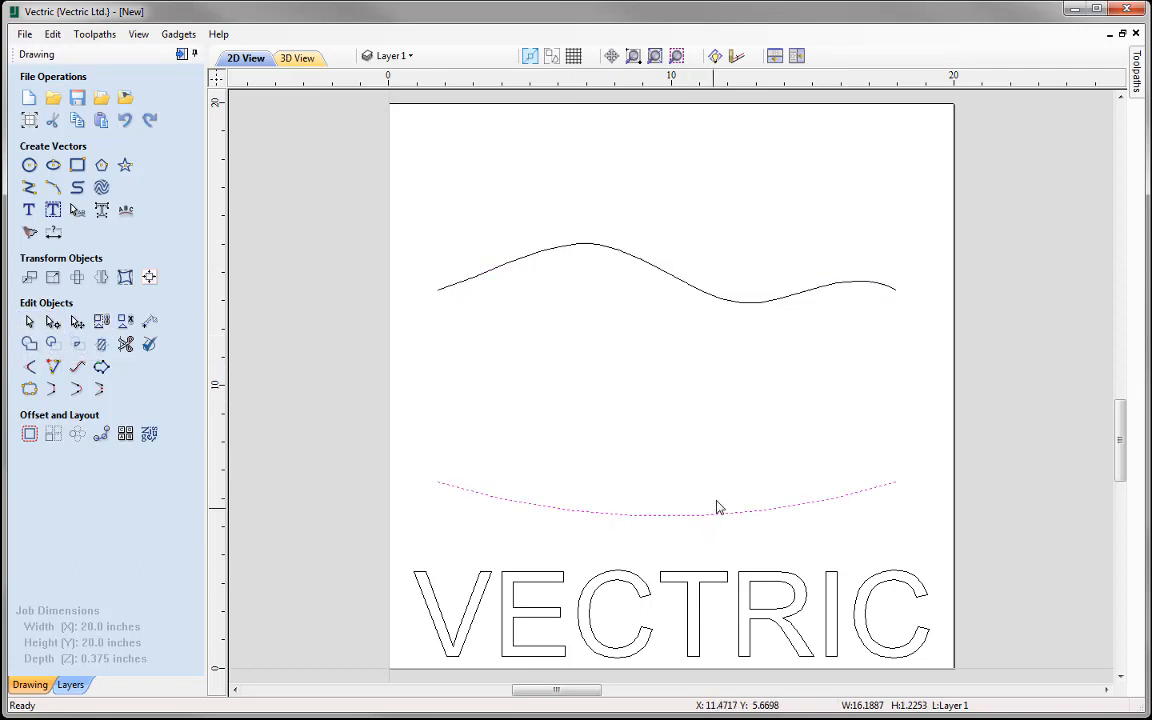
pyautogui.click(706, 302)
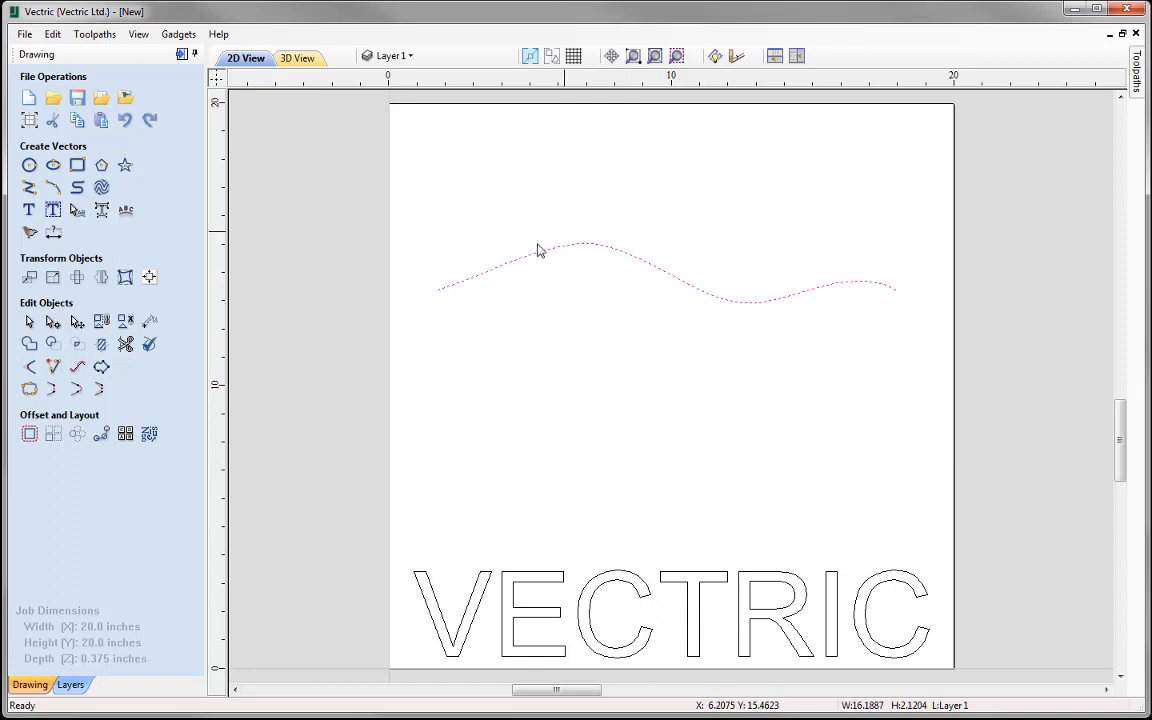
pyautogui.click(103, 280)
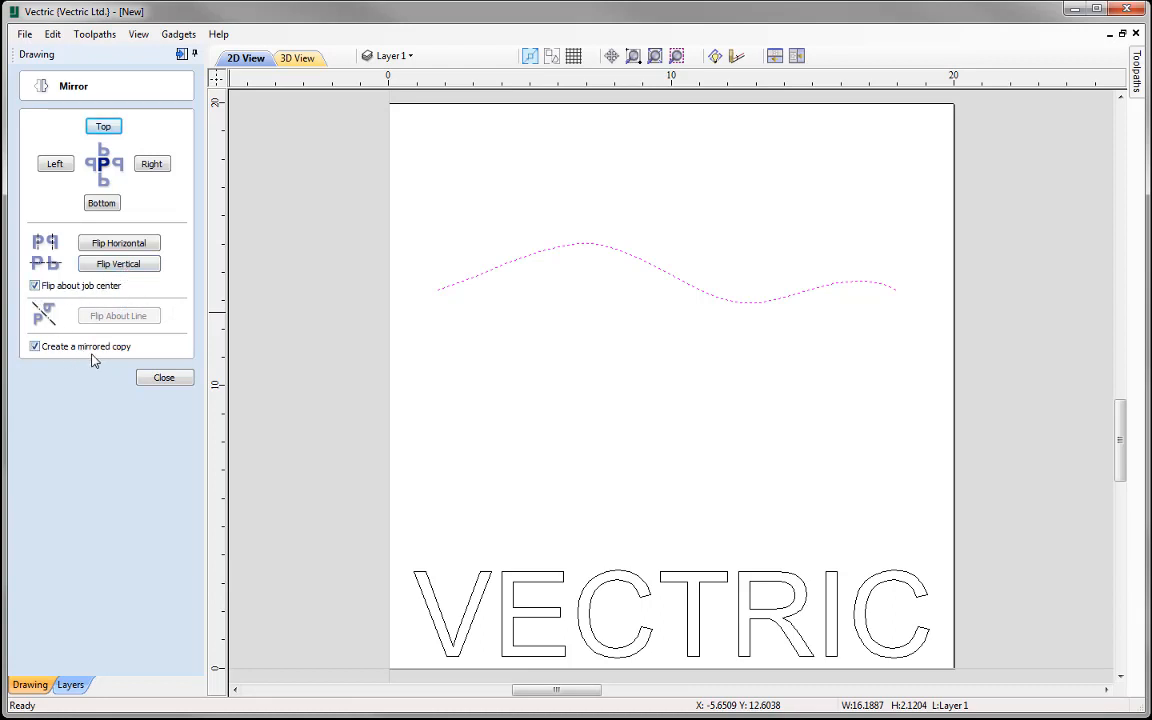
pyautogui.click(120, 266)
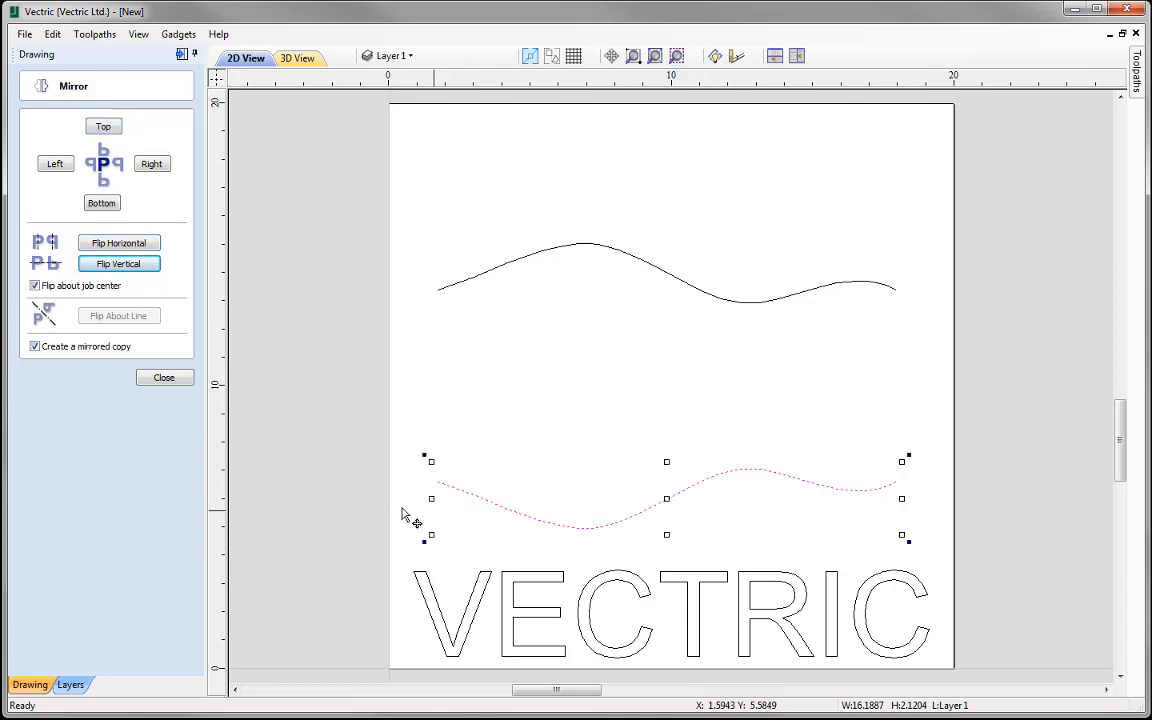
# Flip the lower wavy curve horizontally about the job centre without creating a copy.
pyautogui.click(35, 347)
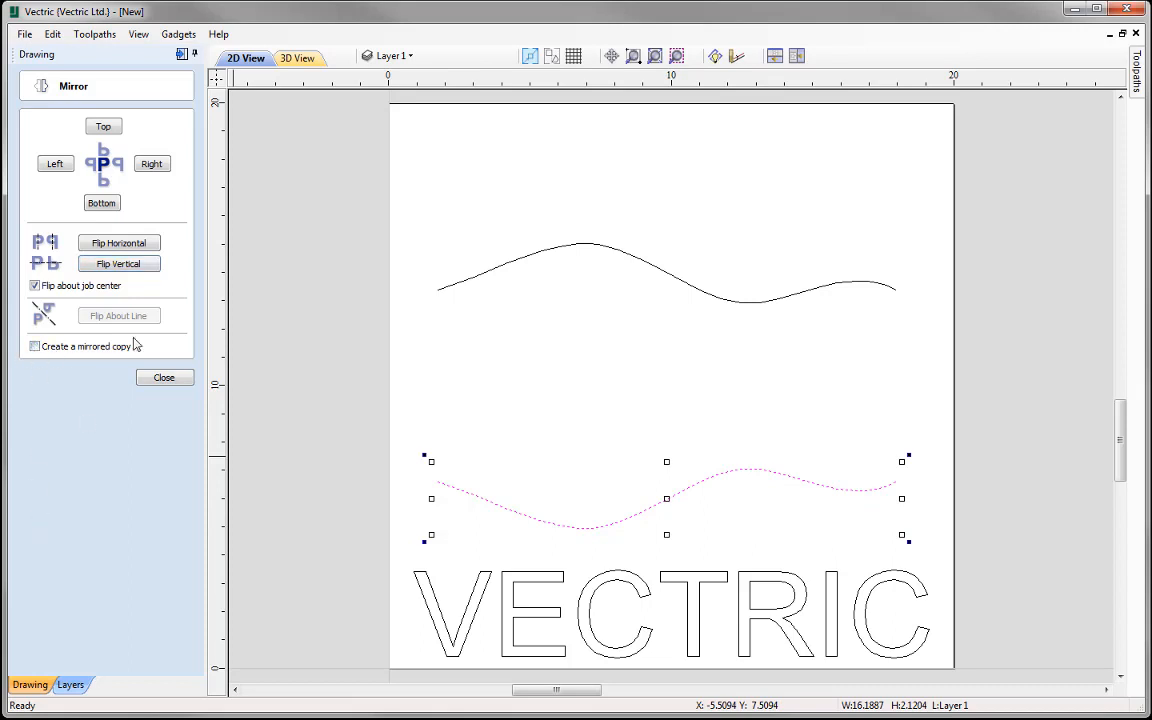
pyautogui.click(128, 247)
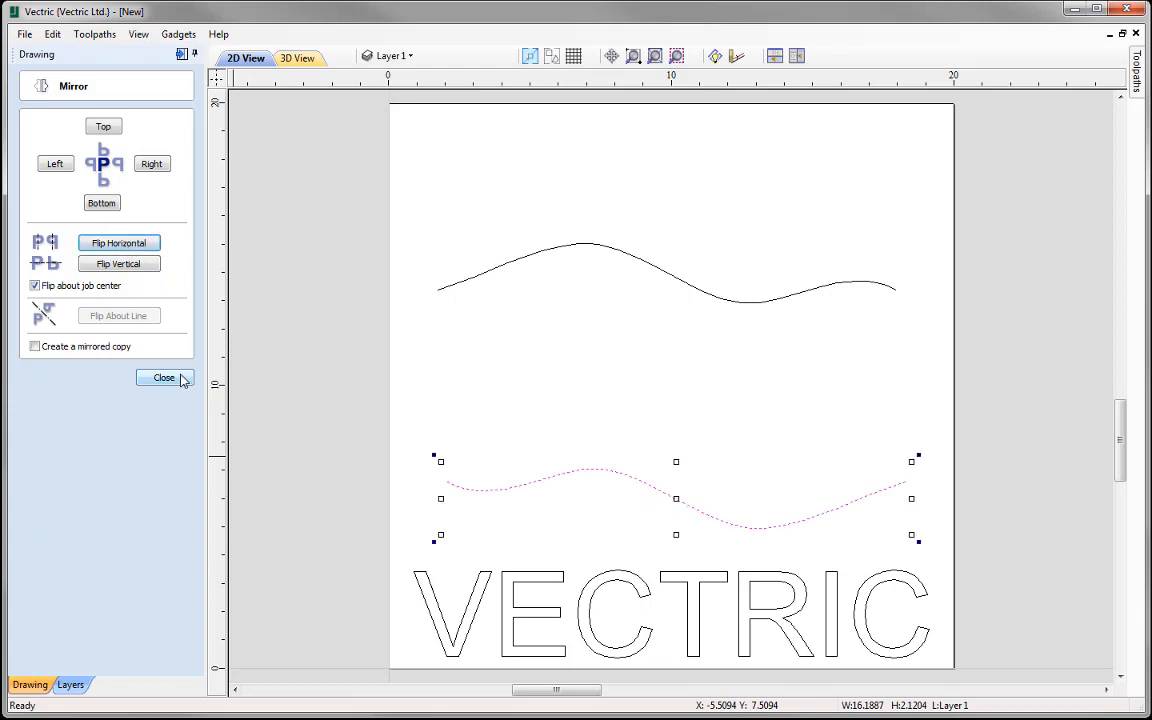
pyautogui.click(165, 378)
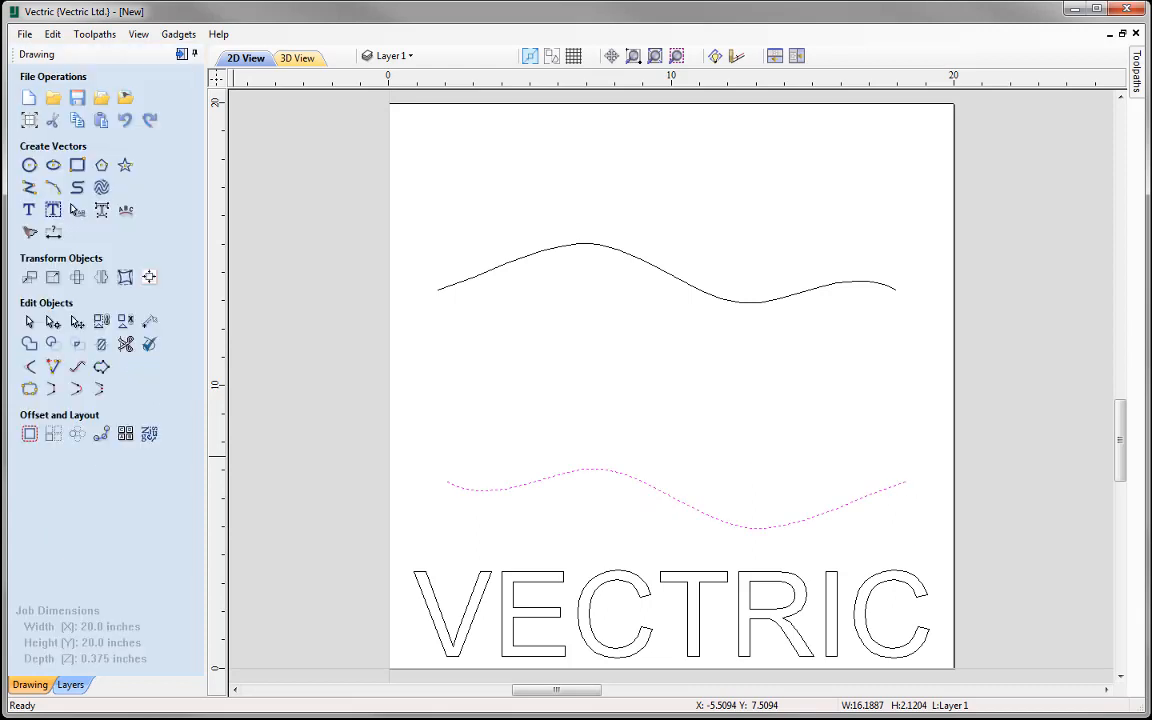
pyautogui.click(538, 440)
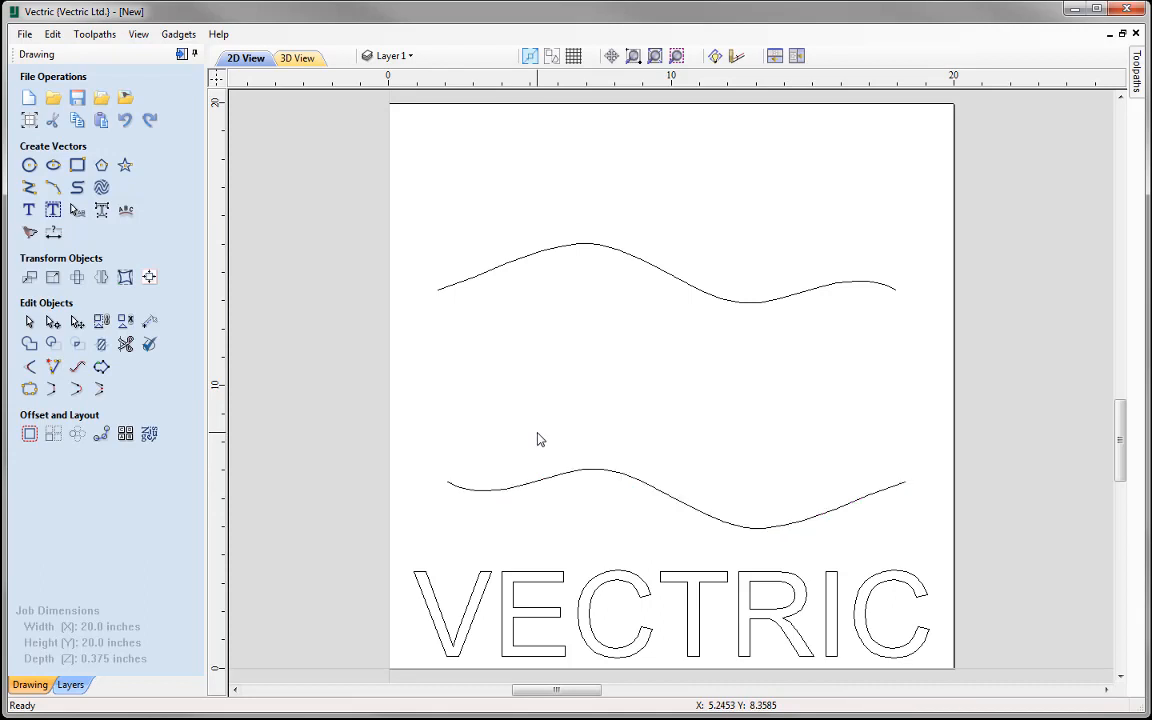
# Try to distort the VECTRIC text between the two wavy curves, and undo the distortion.
pyautogui.click(125, 279)
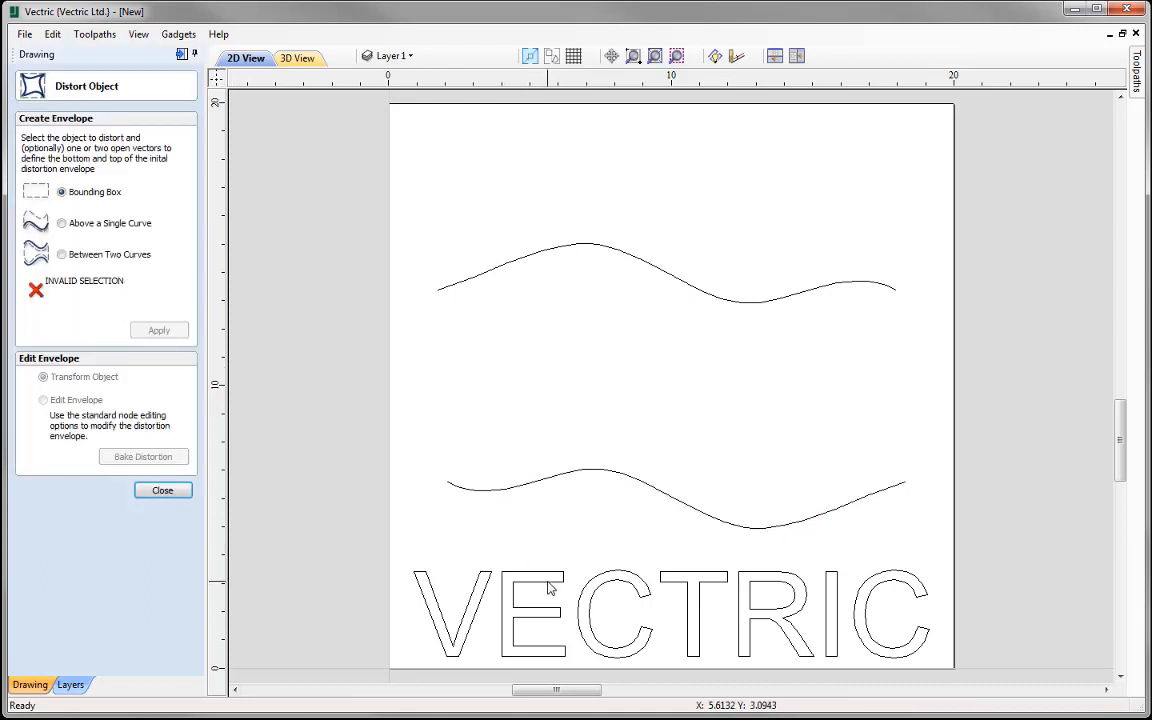
pyautogui.click(520, 640)
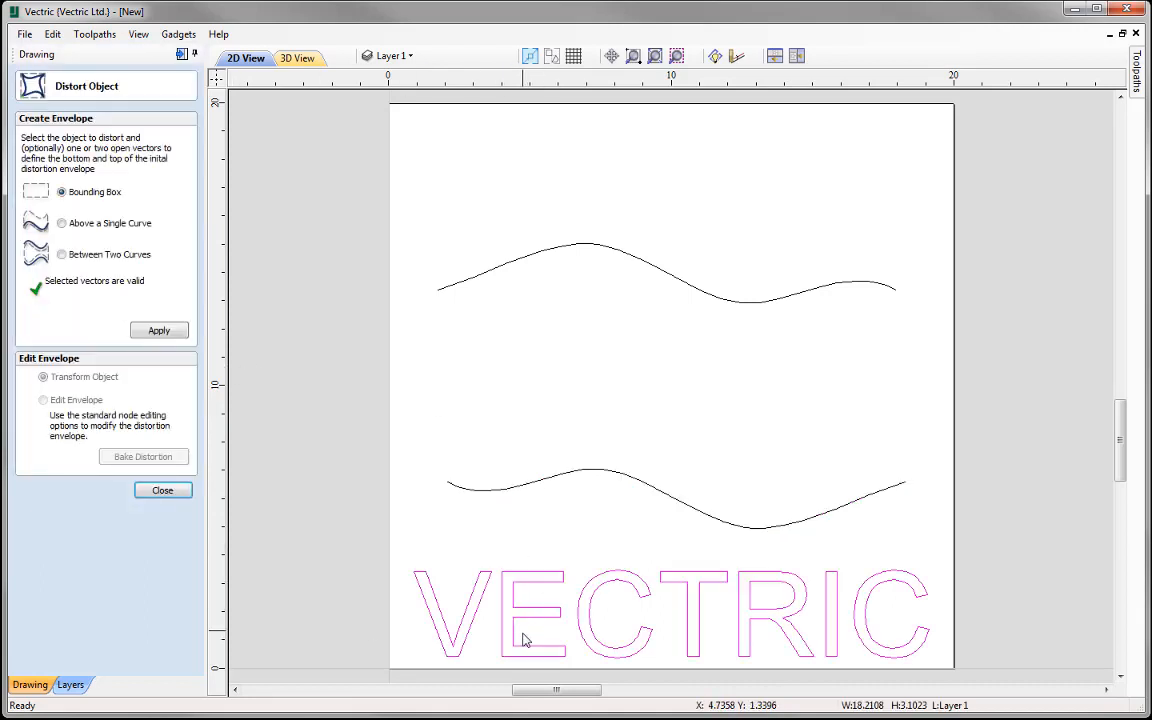
pyautogui.keyDown('shift'); pyautogui.click(636, 483); pyautogui.keyUp('shift')
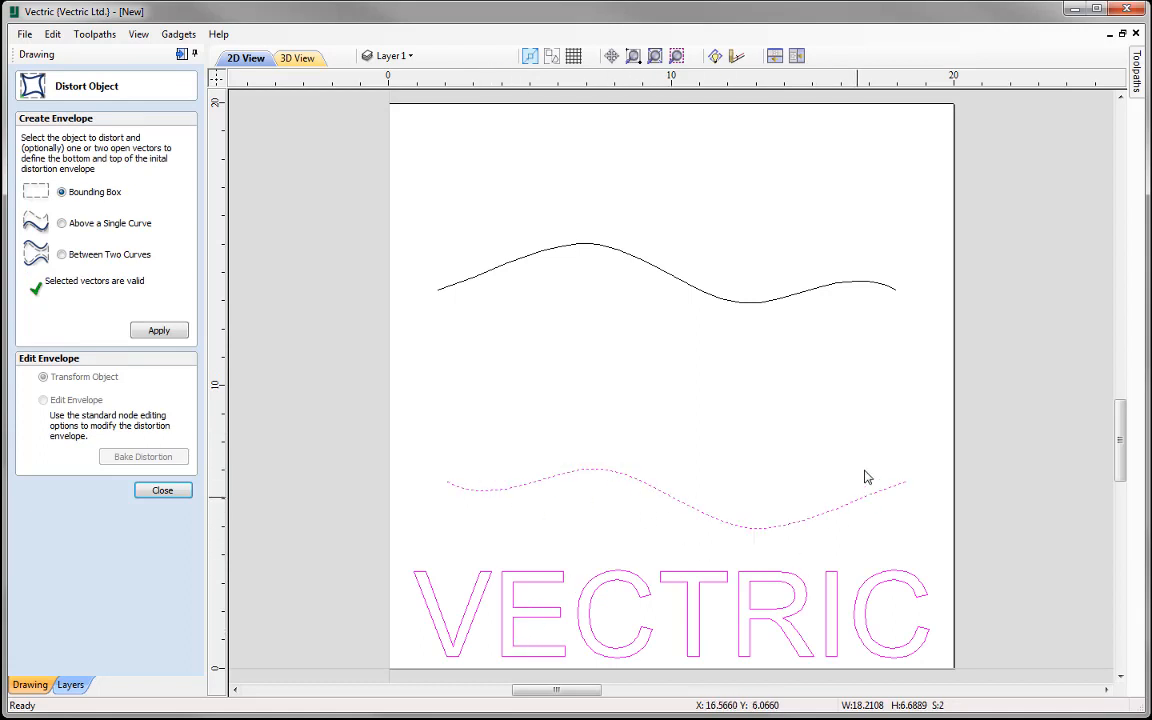
pyautogui.keyDown('shift'); pyautogui.click(688, 287); pyautogui.keyUp('shift')
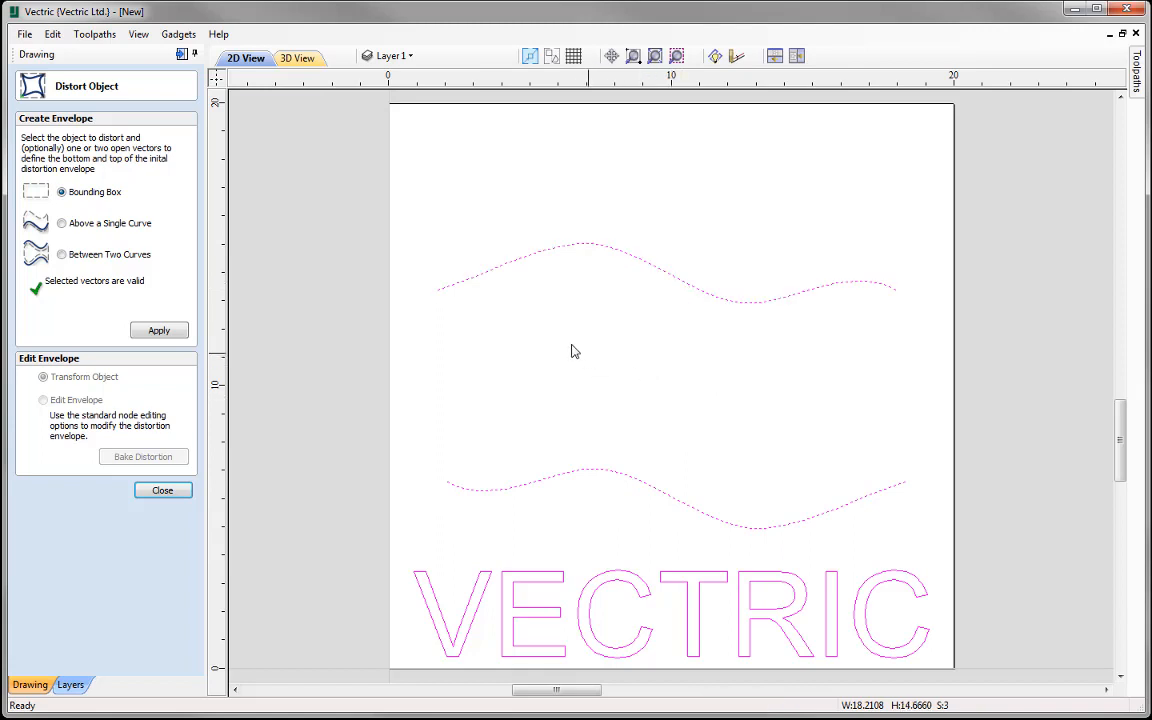
pyautogui.click(98, 255)
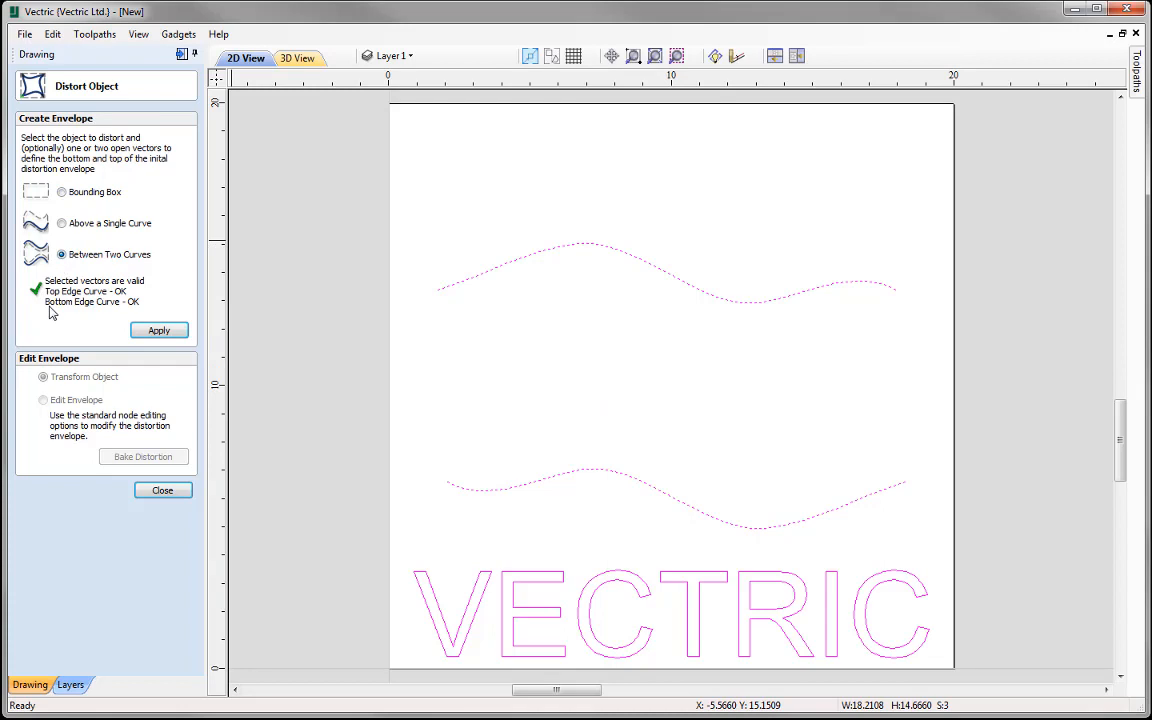
pyautogui.click(159, 331)
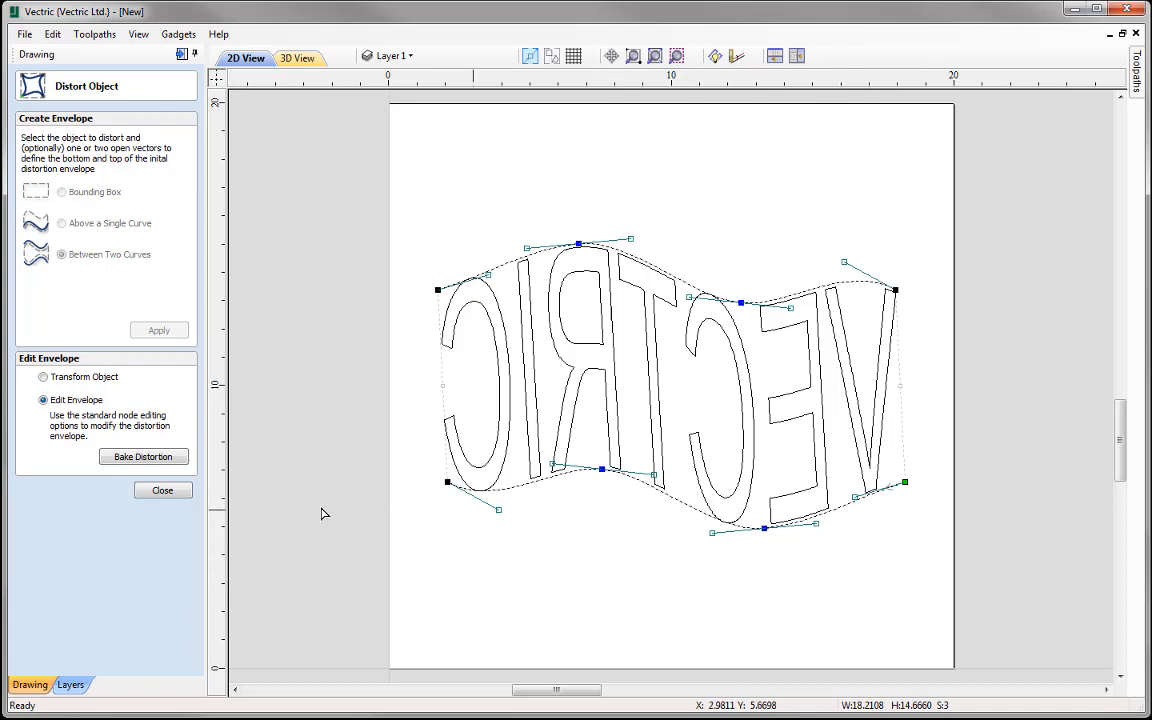
pyautogui.click(158, 492)
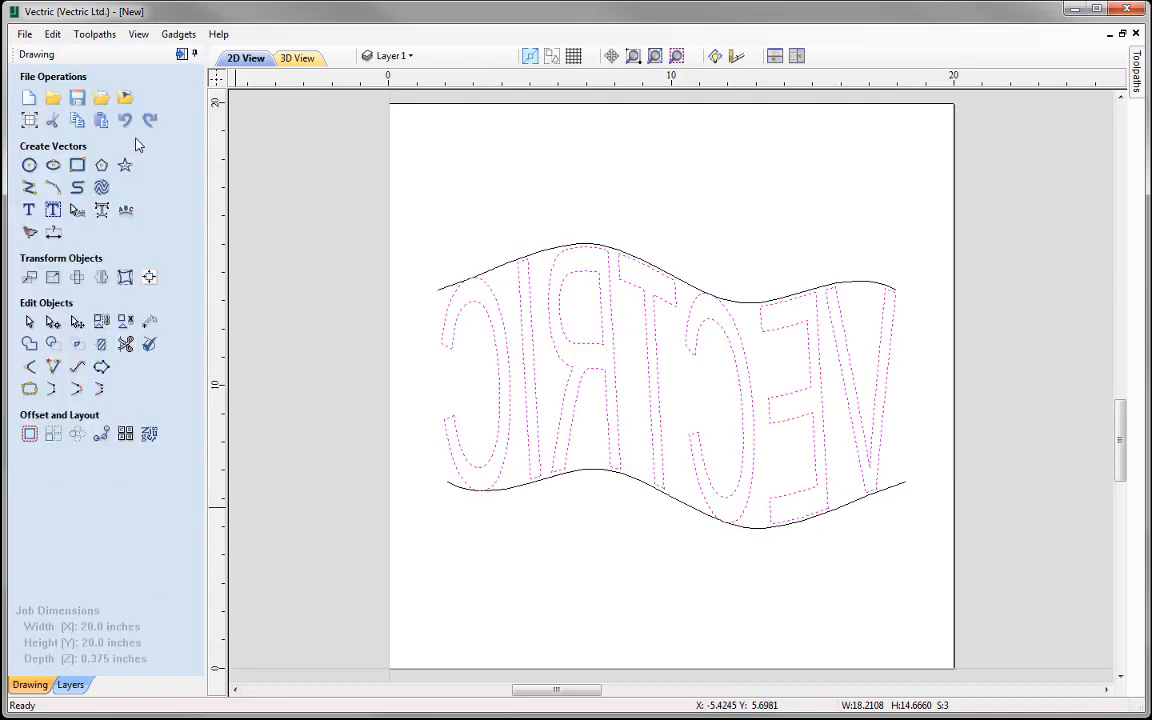
pyautogui.click(125, 120)
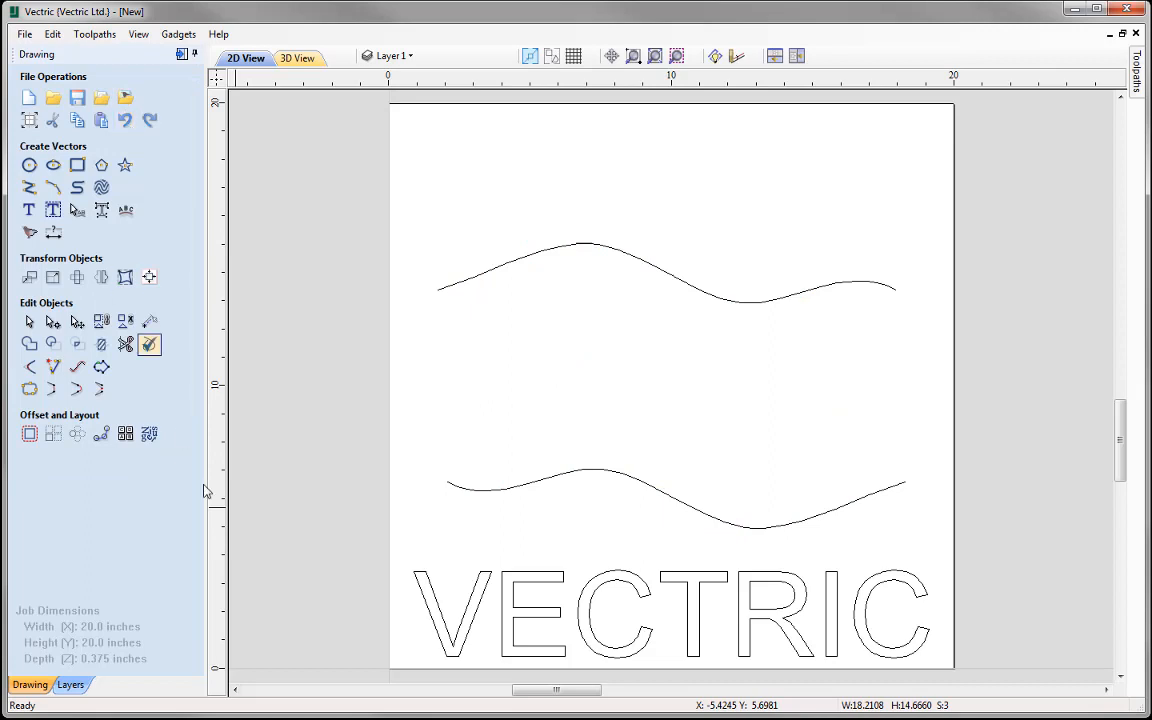
# Make the left end point of the lower wavy curve its start point through node editing.
pyautogui.click(503, 494)
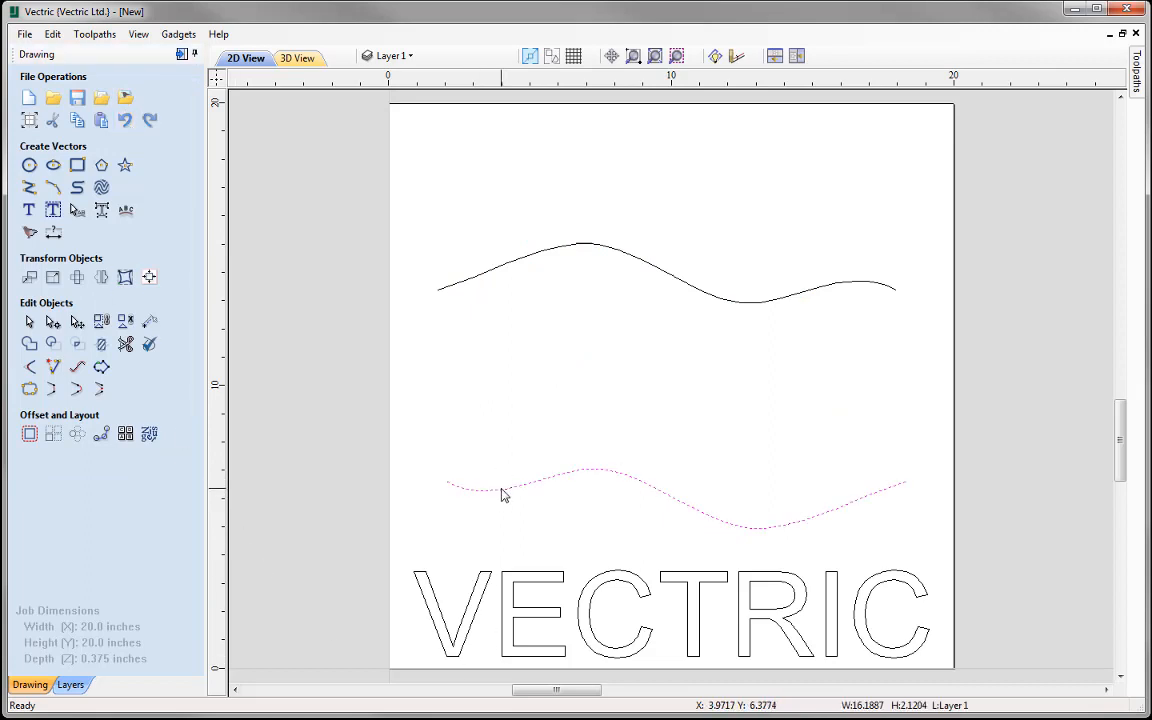
pyautogui.click(53, 321)
pyautogui.rightClick(447, 483)
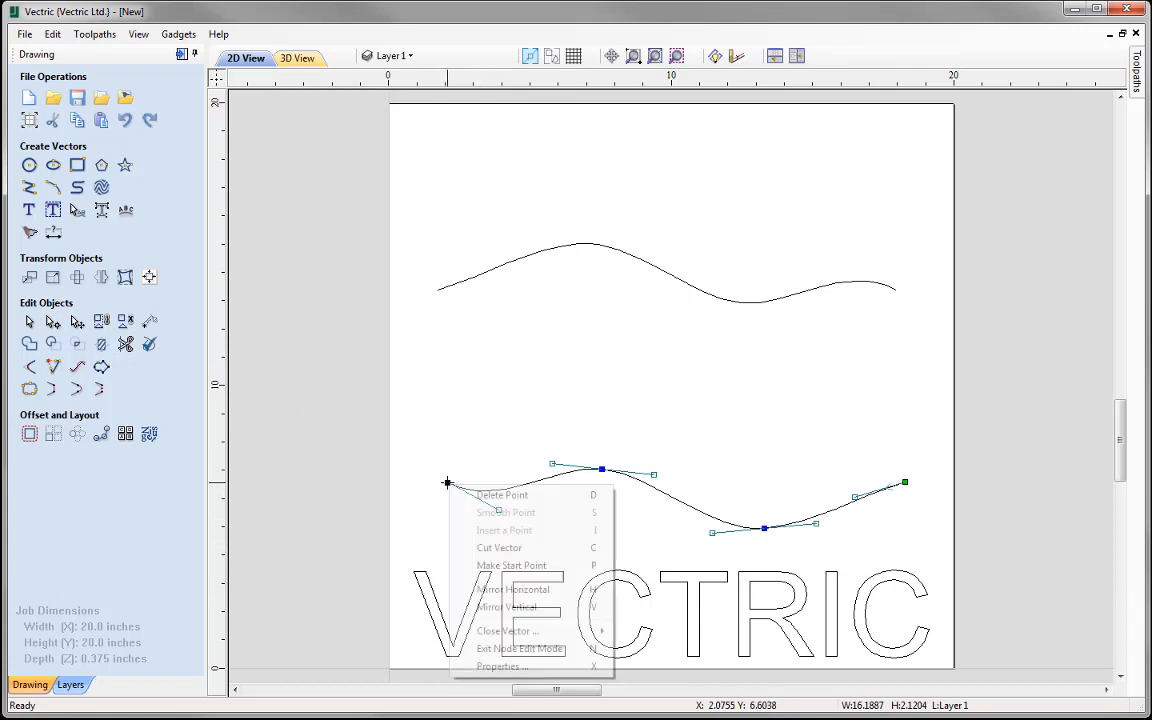
pyautogui.click(511, 566)
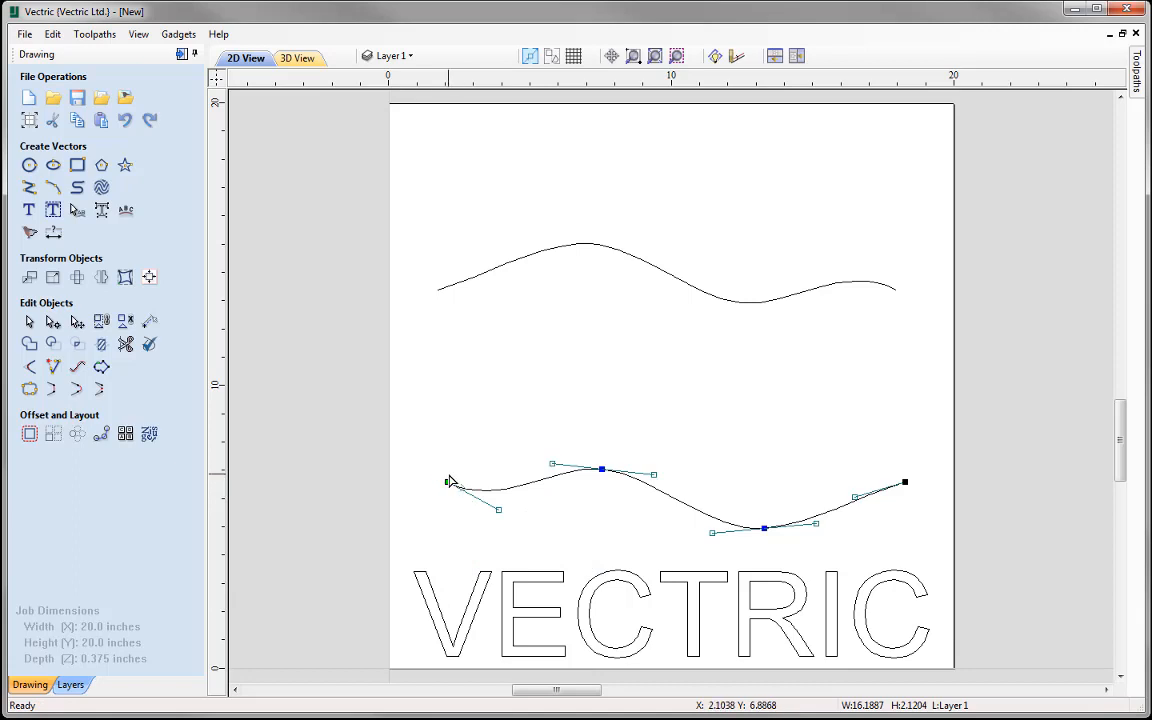
pyautogui.click(589, 542)
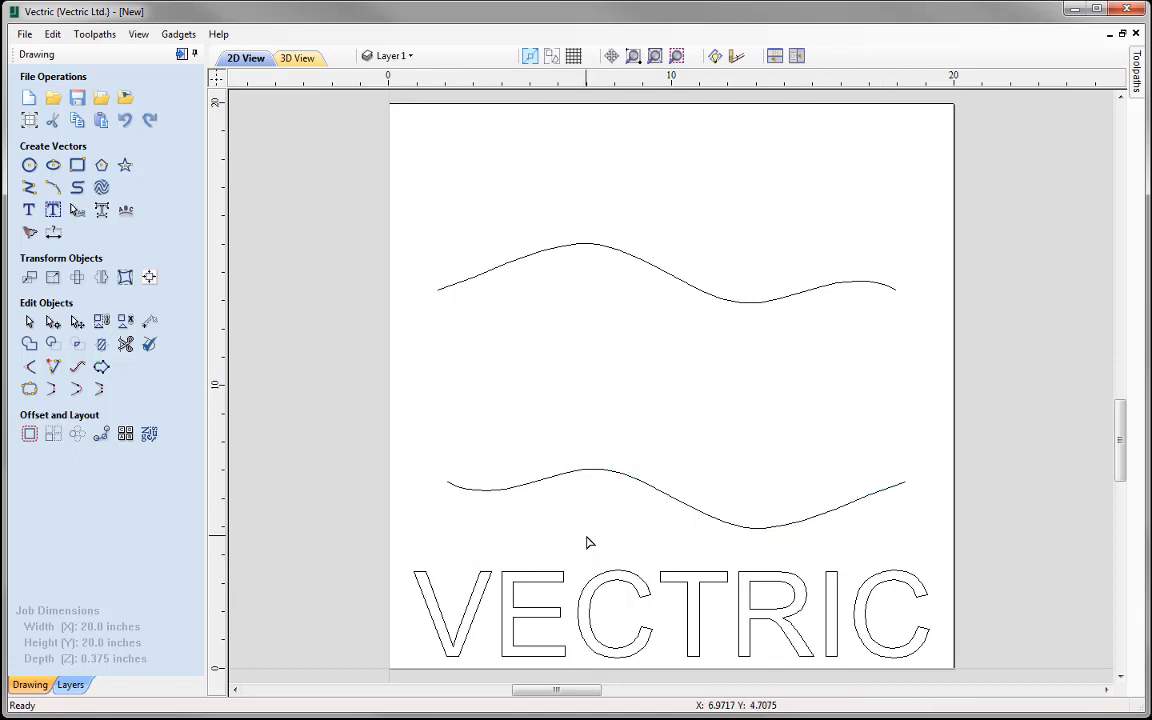
# Distort the VECTRIC text with a Between Two Curves envelope, using the upper and lower wavy curves as its edges.
pyautogui.click(125, 277)
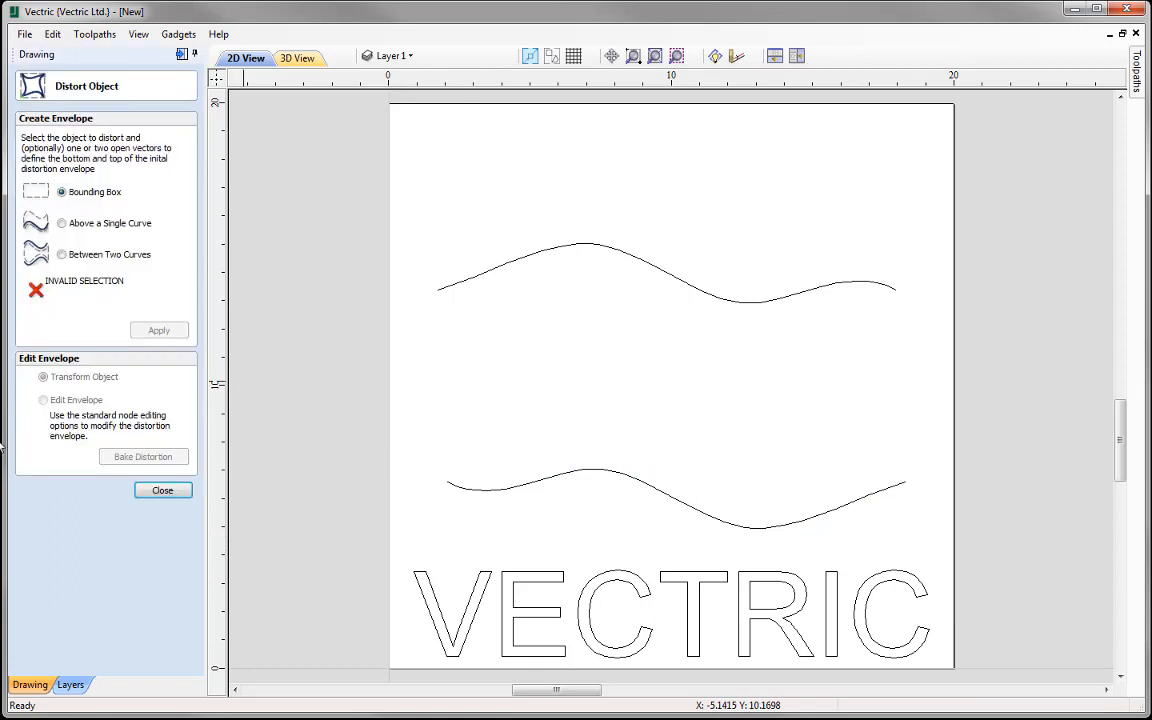
pyautogui.click(602, 585)
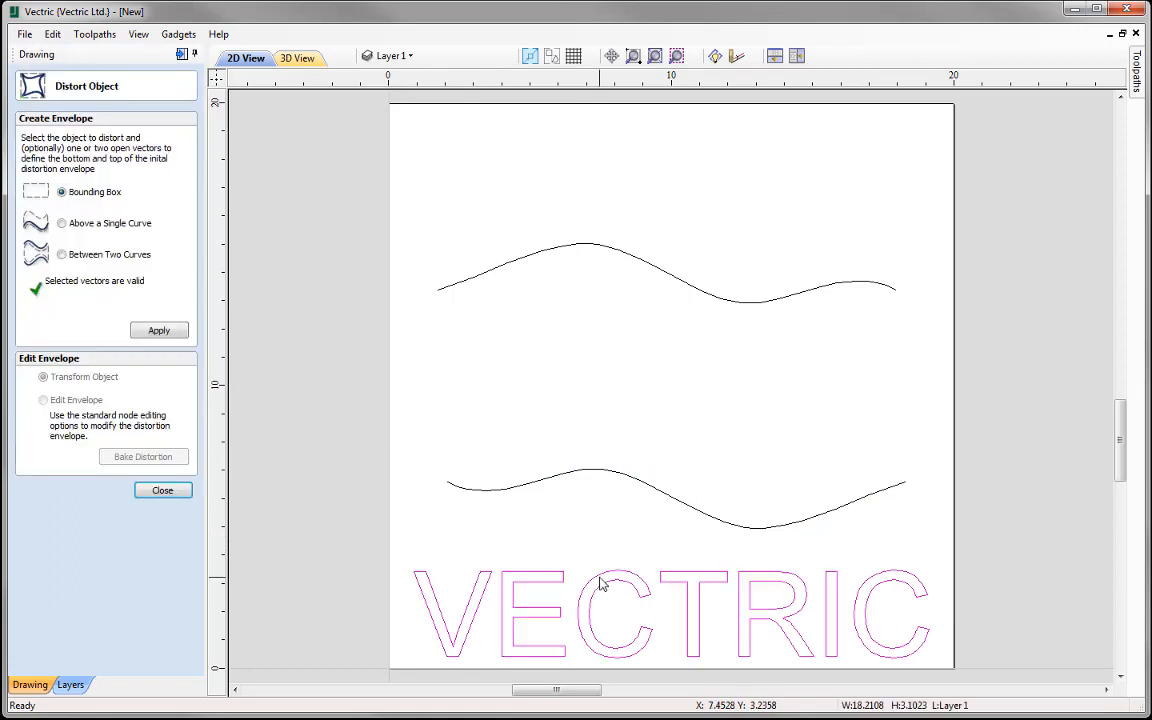
pyautogui.keyDown('shift'); pyautogui.click(637, 484); pyautogui.keyUp('shift')
pyautogui.keyDown('shift'); pyautogui.click(766, 303); pyautogui.keyUp('shift')
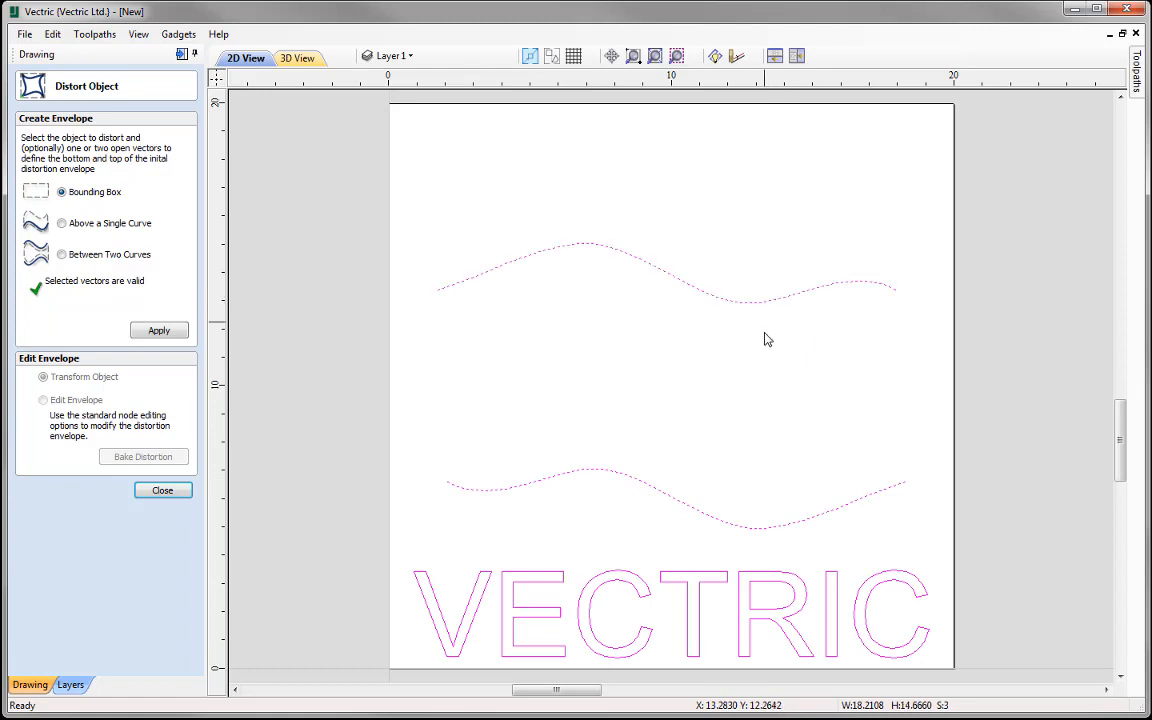
pyautogui.click(80, 254)
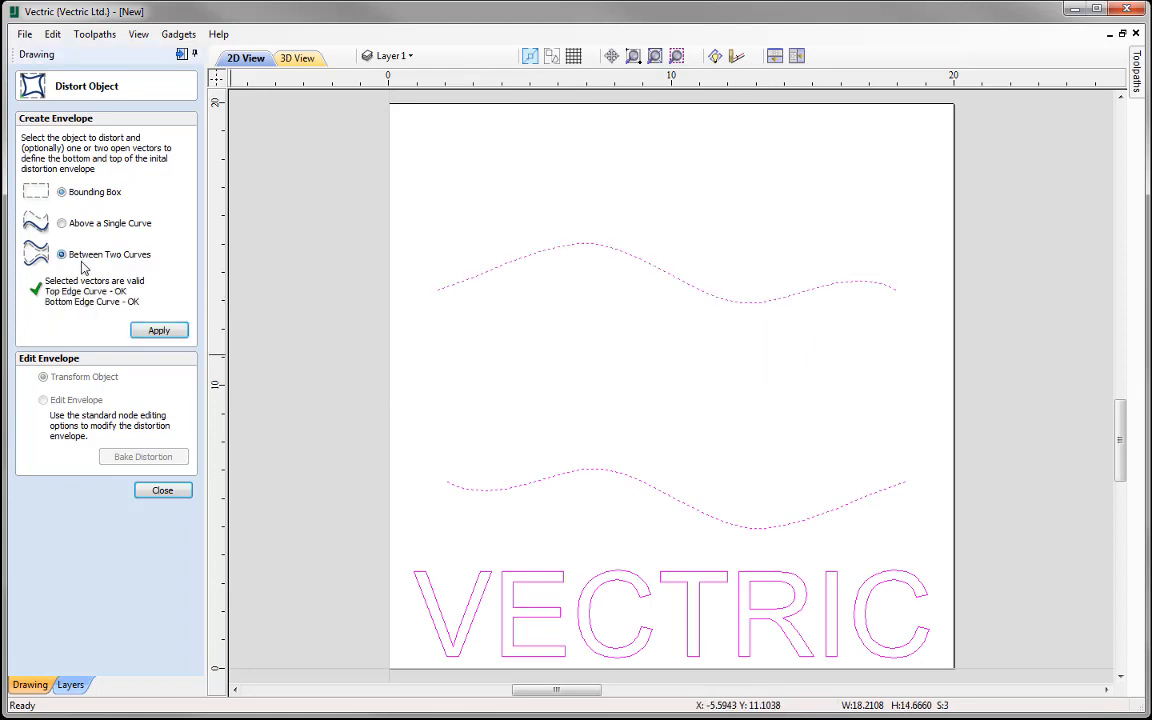
pyautogui.click(172, 331)
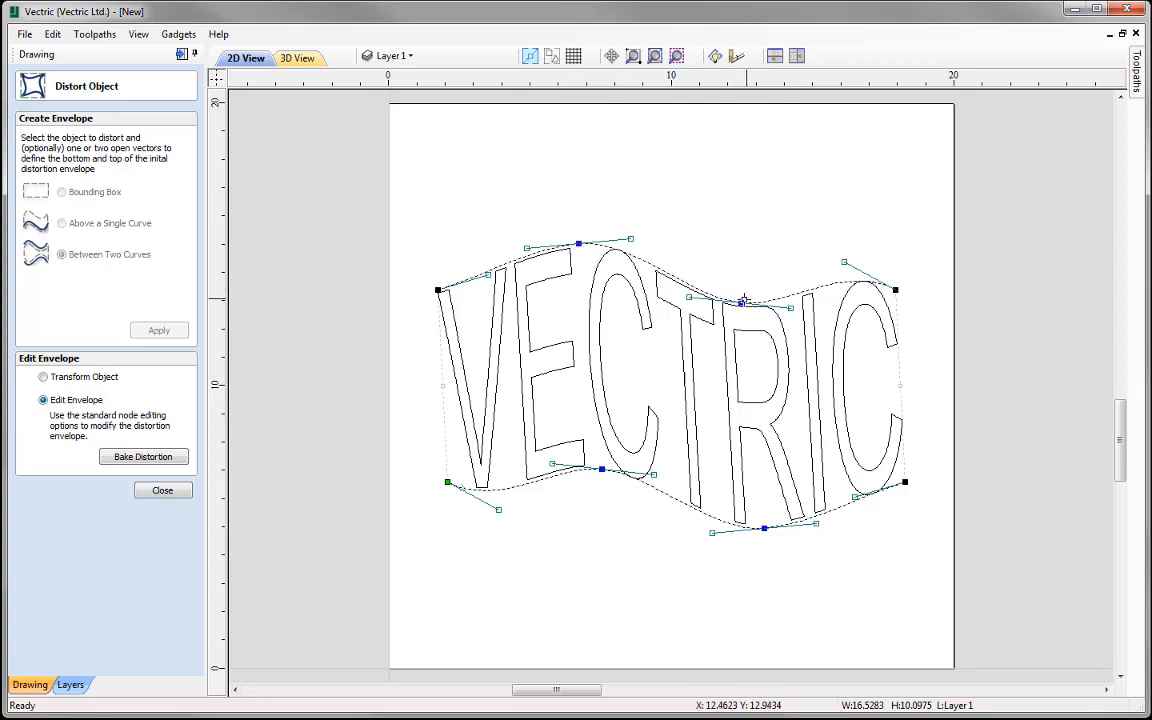
# Raise the envelope's upper node above the R to about the height of the top edge's left peak, and bake the distortion.
pyautogui.moveTo(741, 290); pyautogui.dragTo(743, 240)
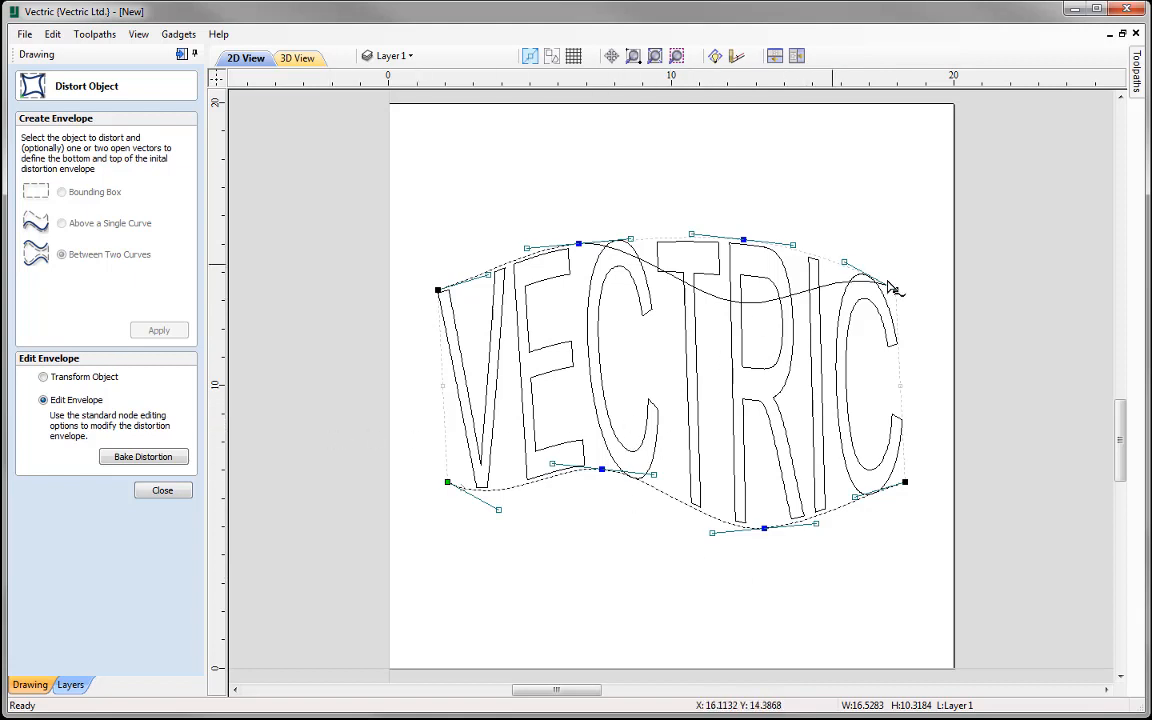
pyautogui.click(153, 458)
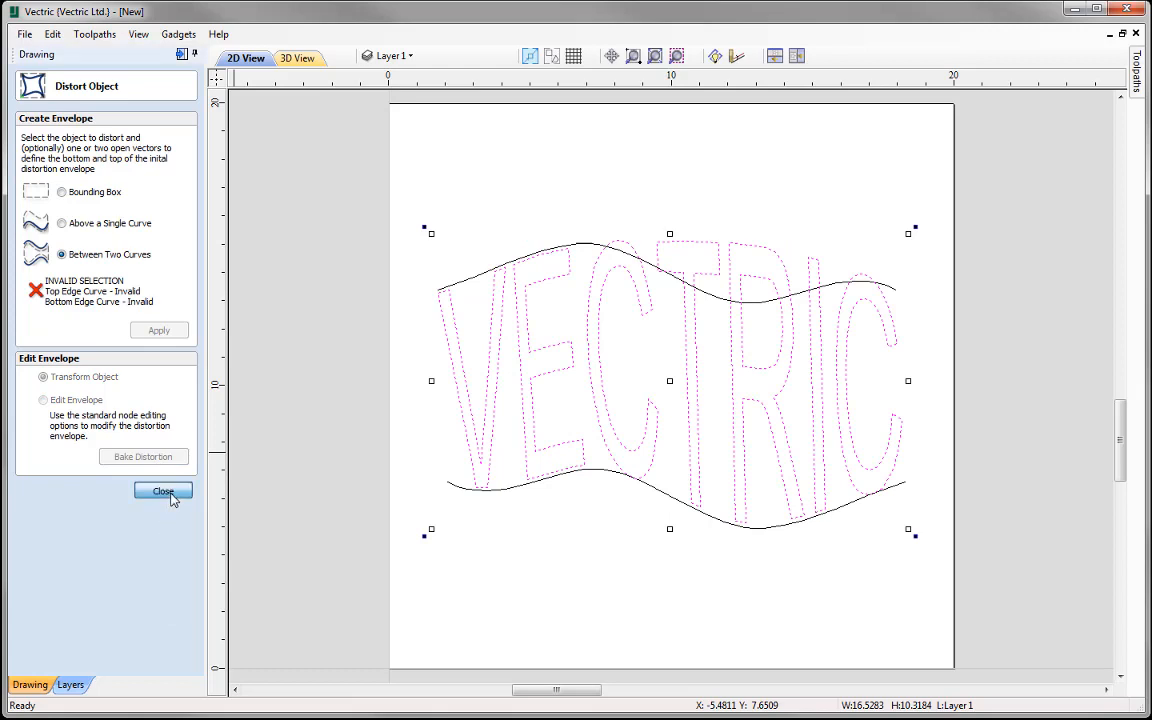
pyautogui.click(163, 491)
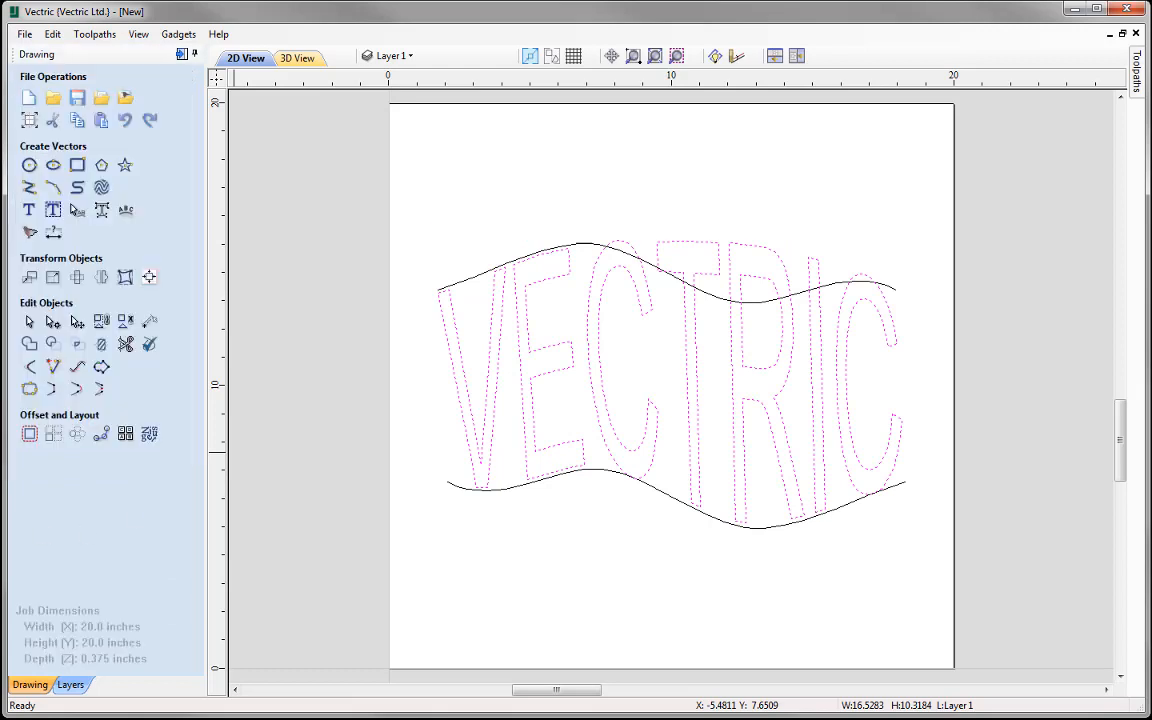
# Delete the lower and upper wavy guide curves, keeping only the distorted VECTRIC text.
pyautogui.click(671, 497)
pyautogui.press('Delete')
pyautogui.click(582, 245)
pyautogui.press('Delete')
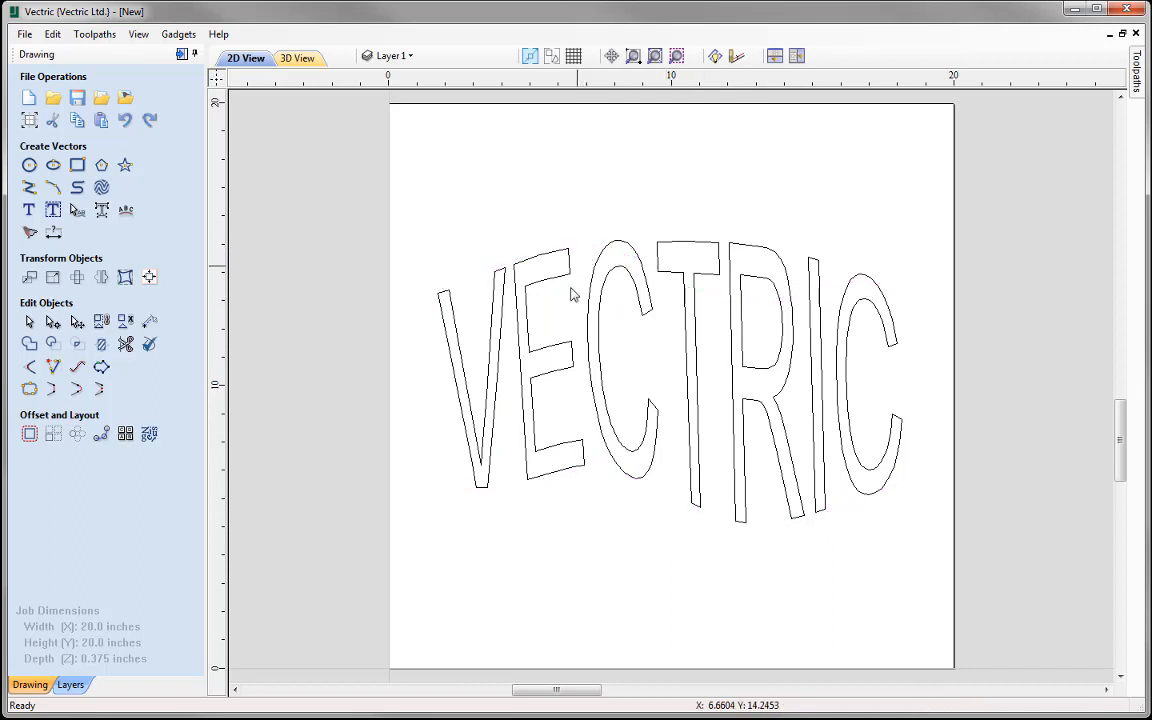